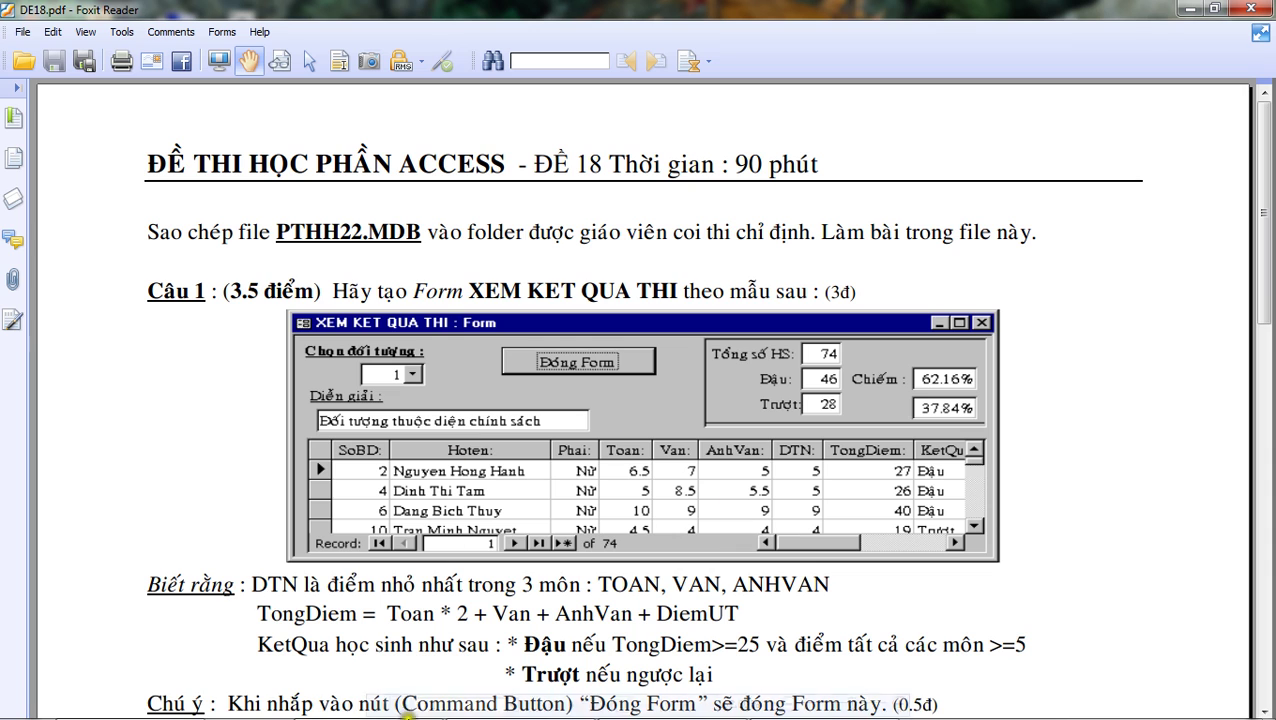
- Switch to the de 18 database in Microsoft Access and review the relationships between its tables
left_click(357, 705)
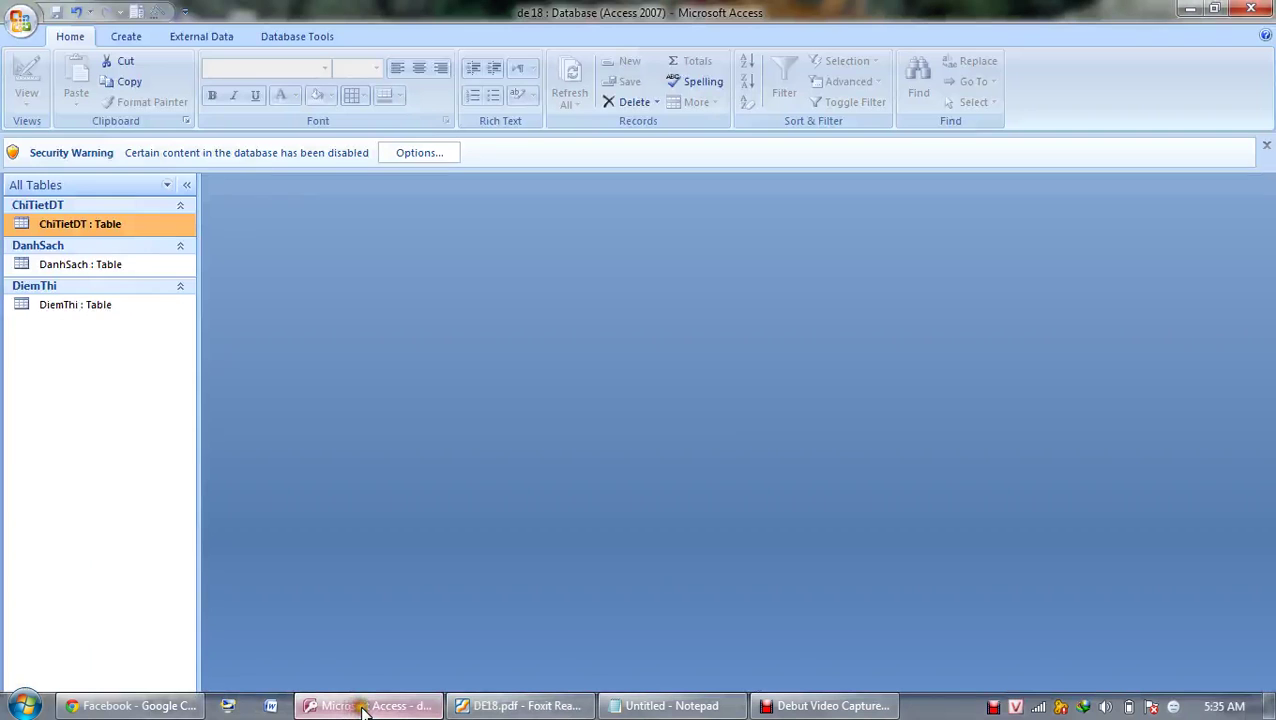
left_click(126, 36)
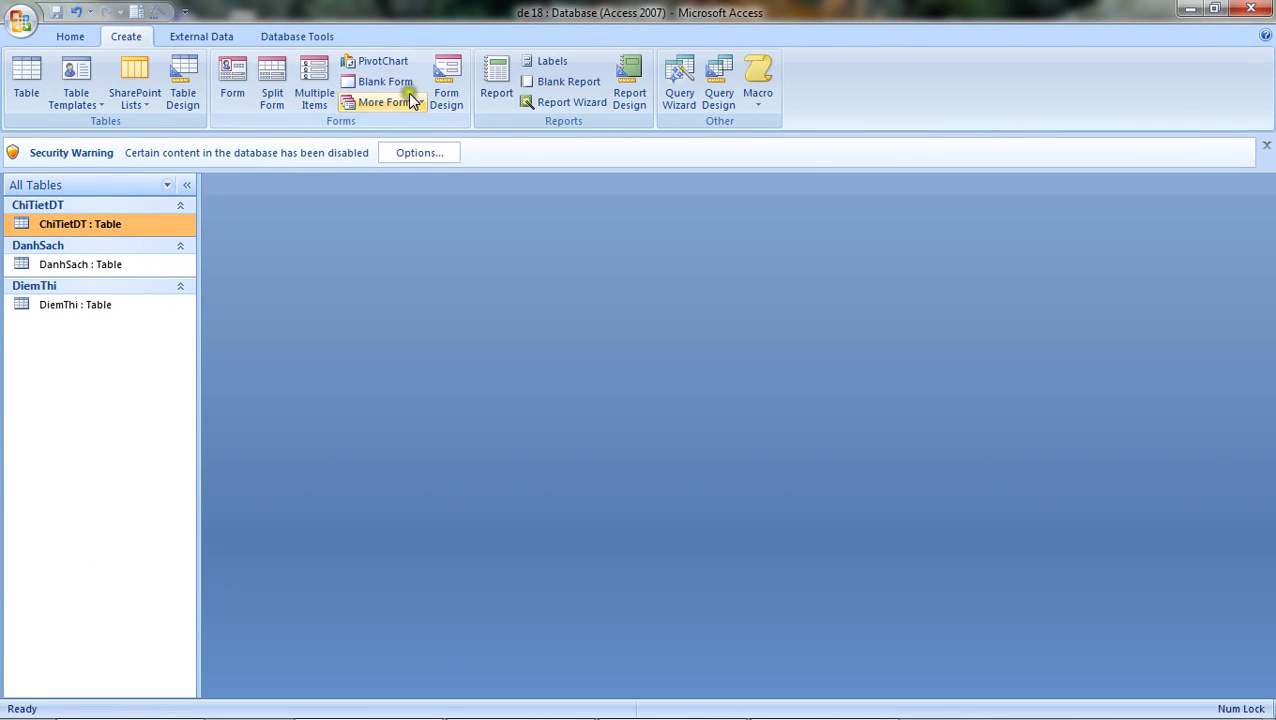
left_click(297, 36)
left_click(262, 80)
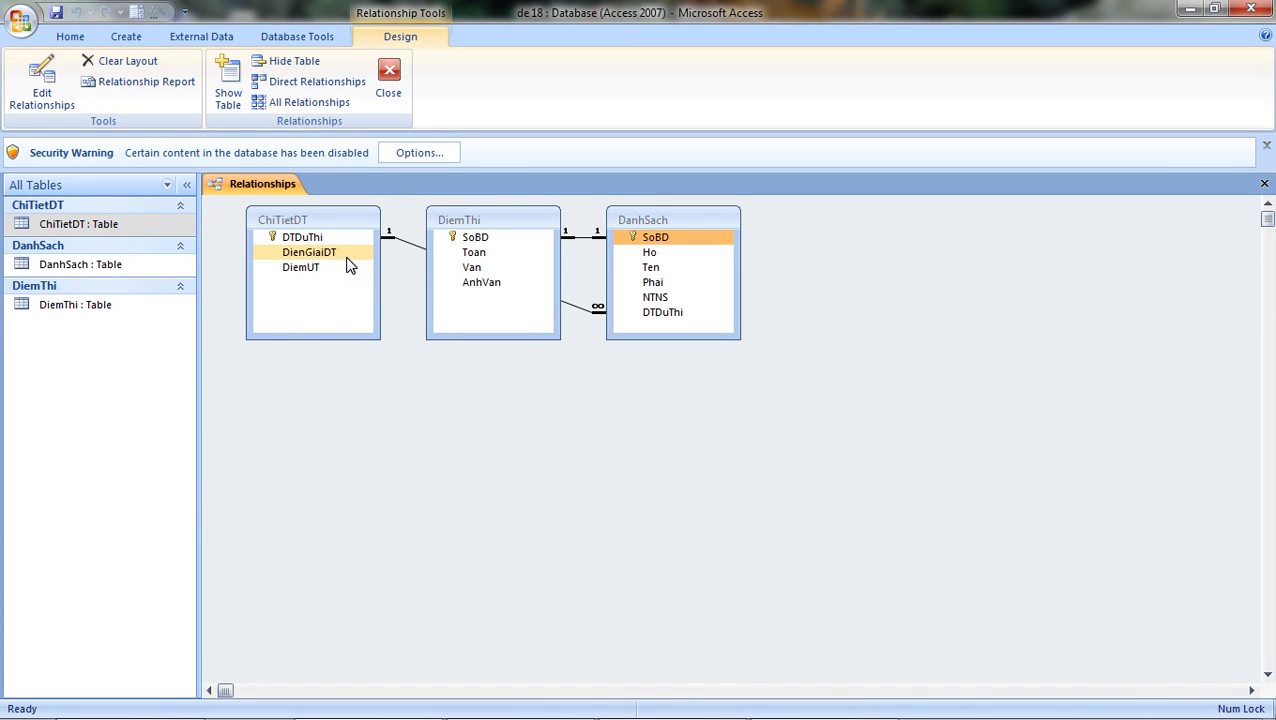
left_click(392, 76)
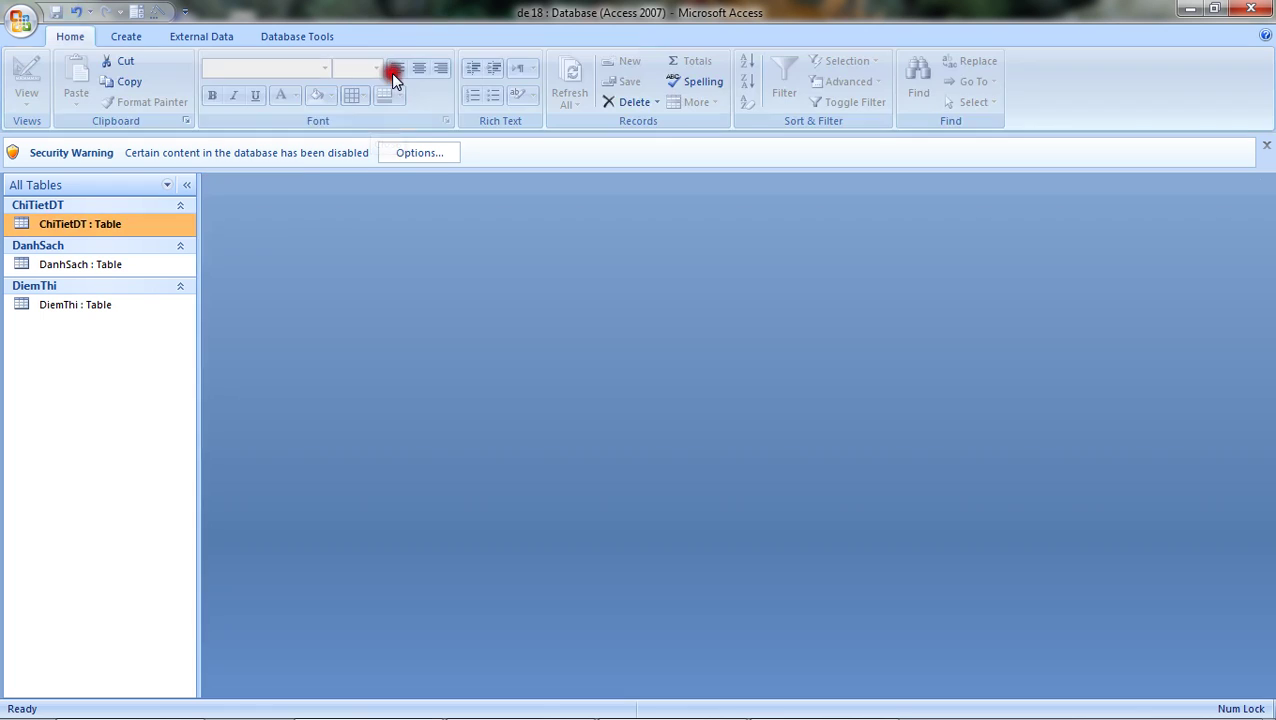
- Start a new query in Design view and check the required form columns in the DE18.pdf exam sheet
left_click(120, 37)
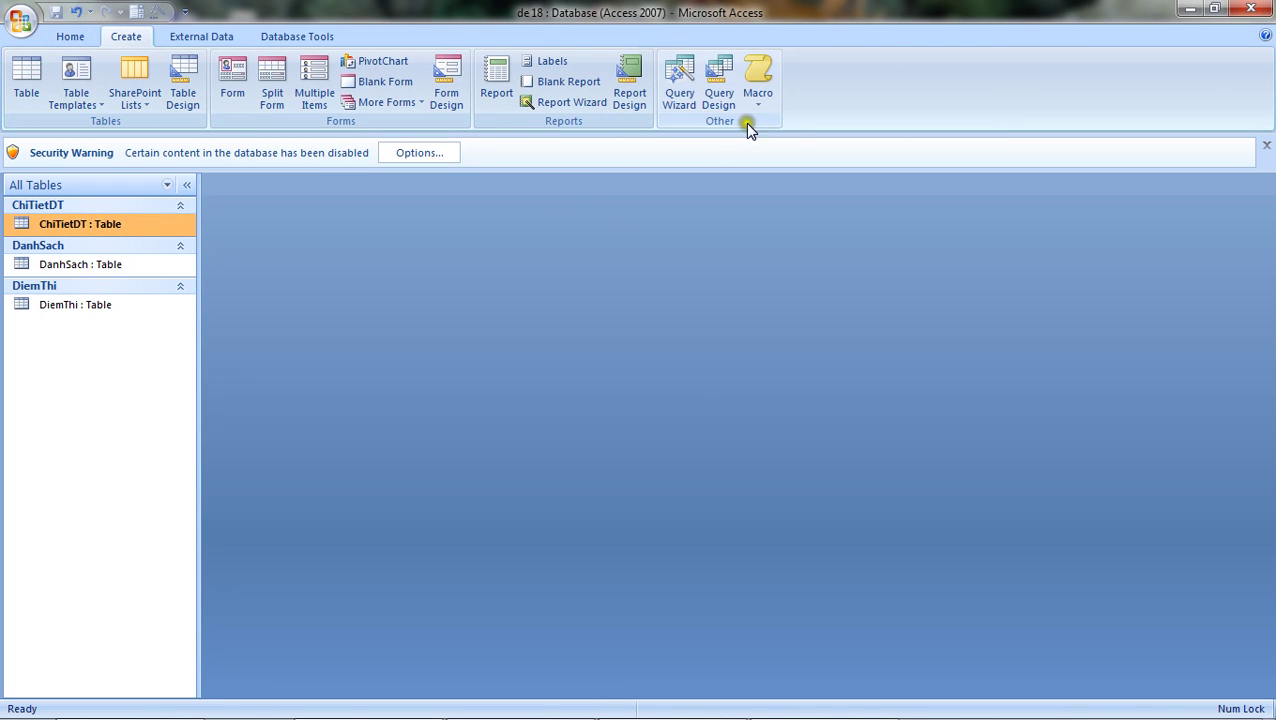
left_click(718, 95)
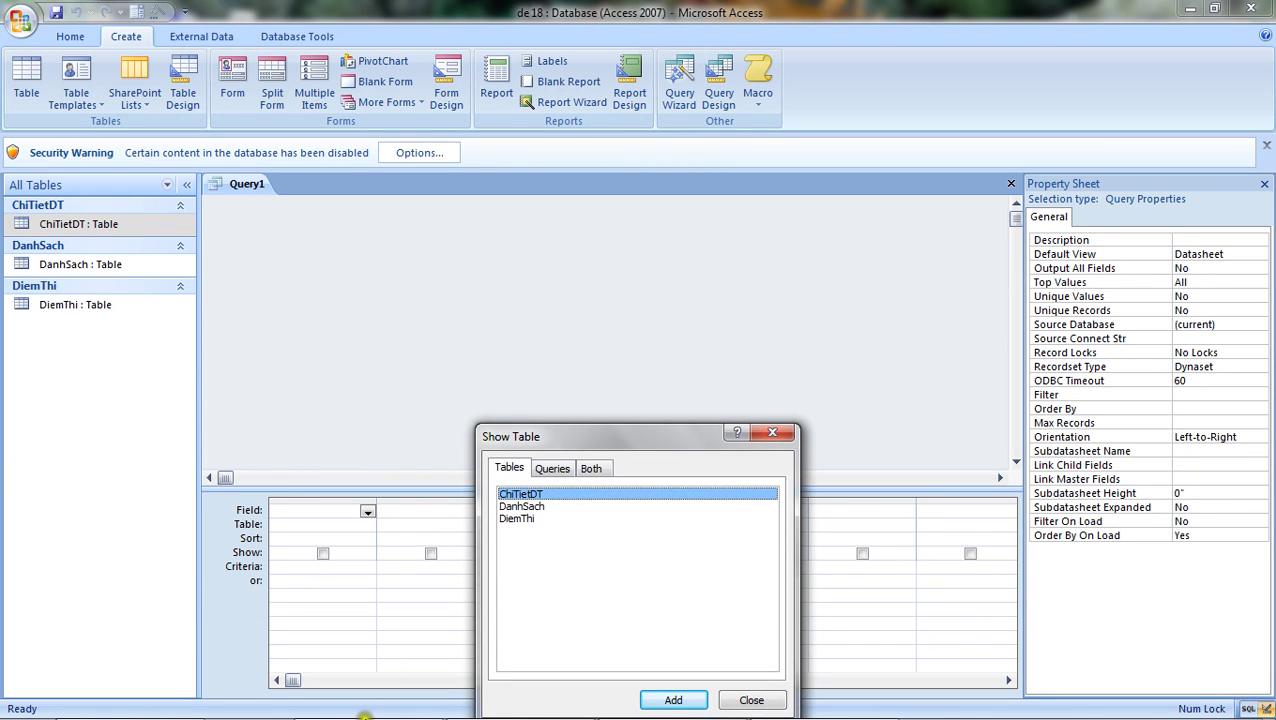
mouse_move(366, 716)
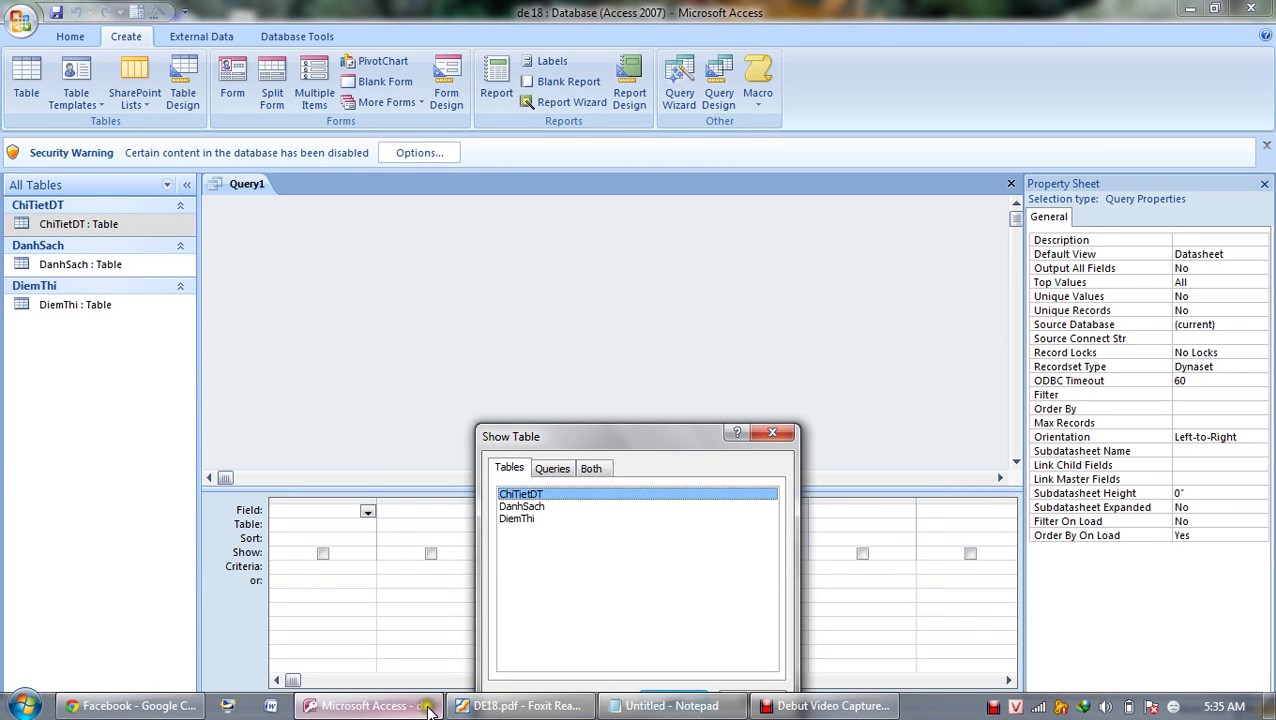
left_click(500, 706)
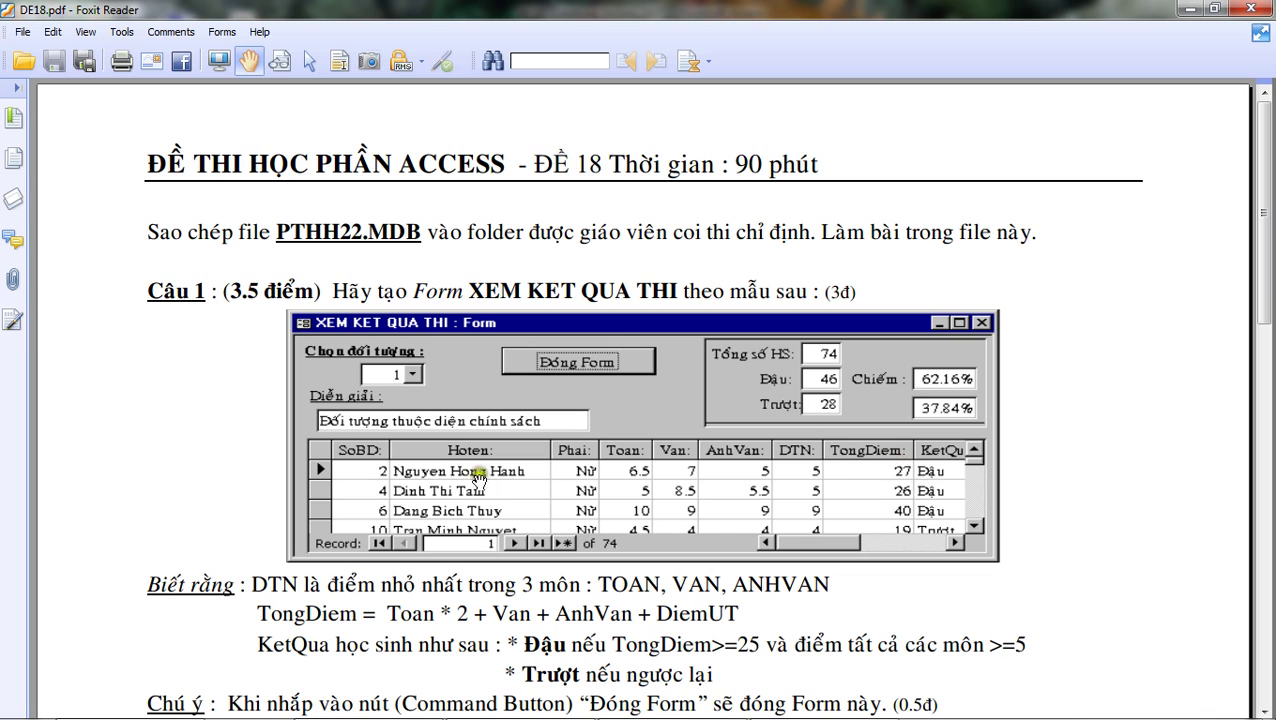
mouse_move(440, 712)
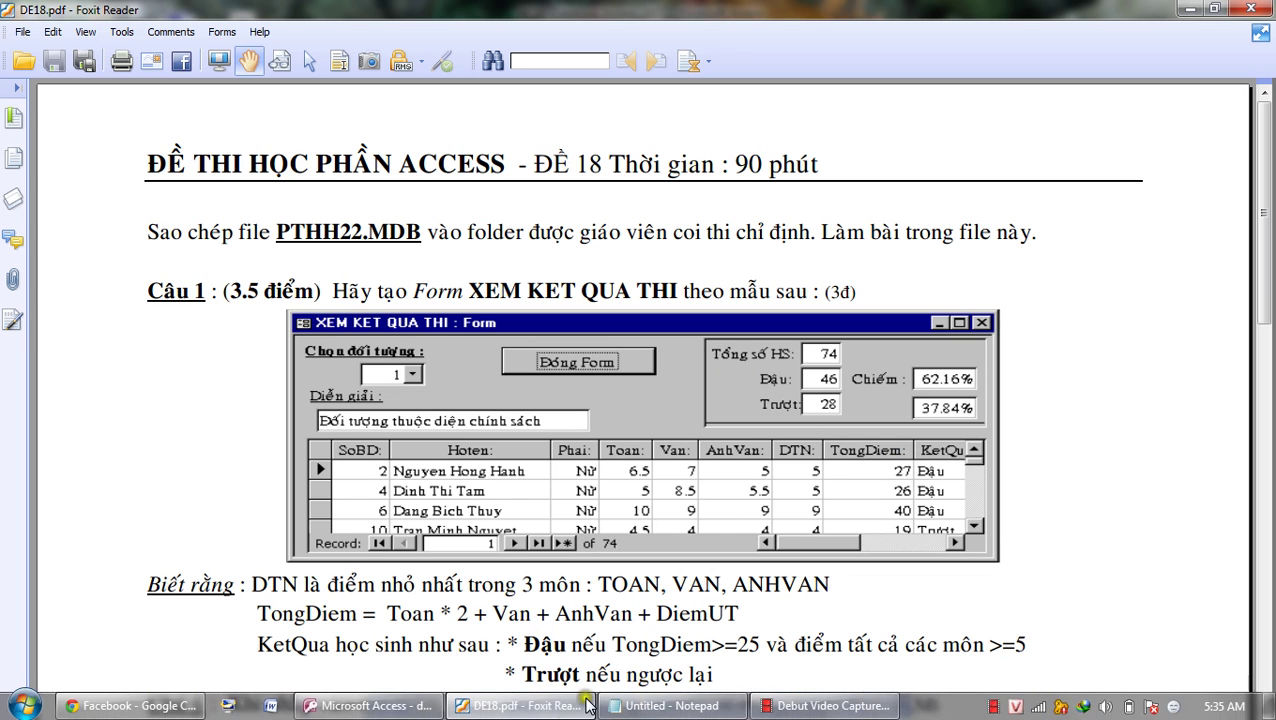
left_click(365, 706)
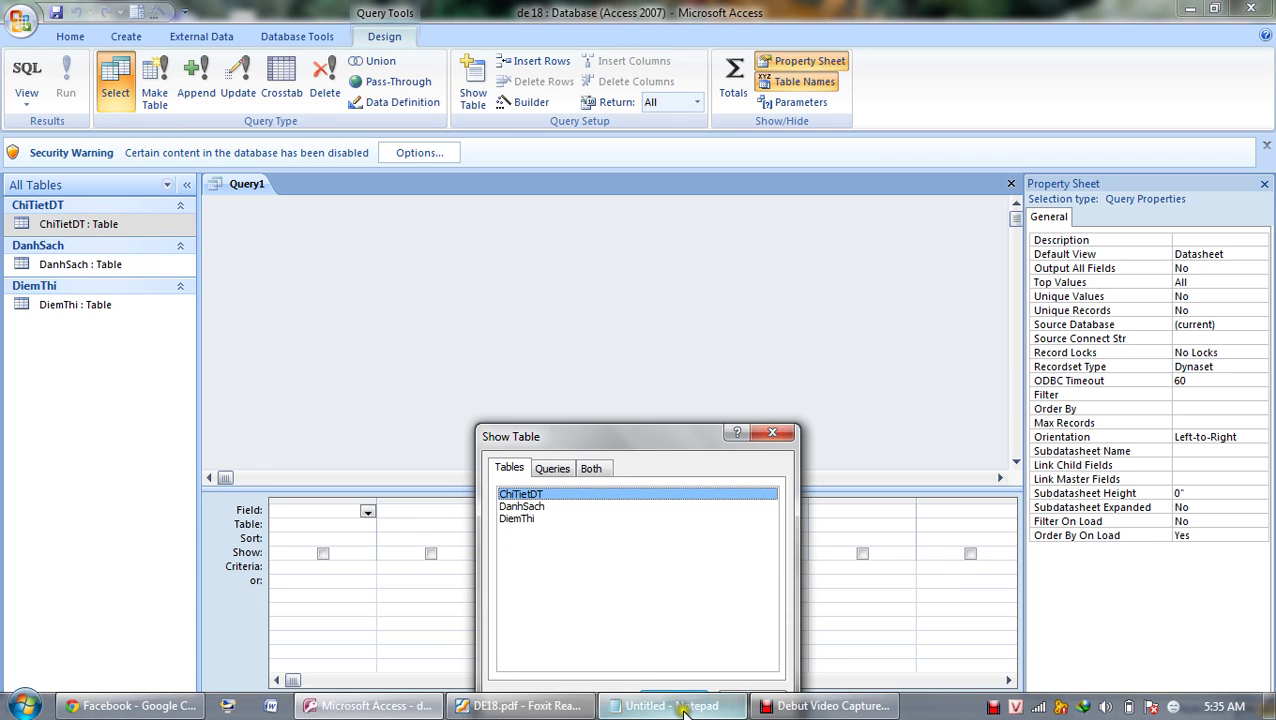
- Add the ChiTietDT, DanhSach and DiemThi tables to the query
left_click_drag(620, 432, 647, 260)
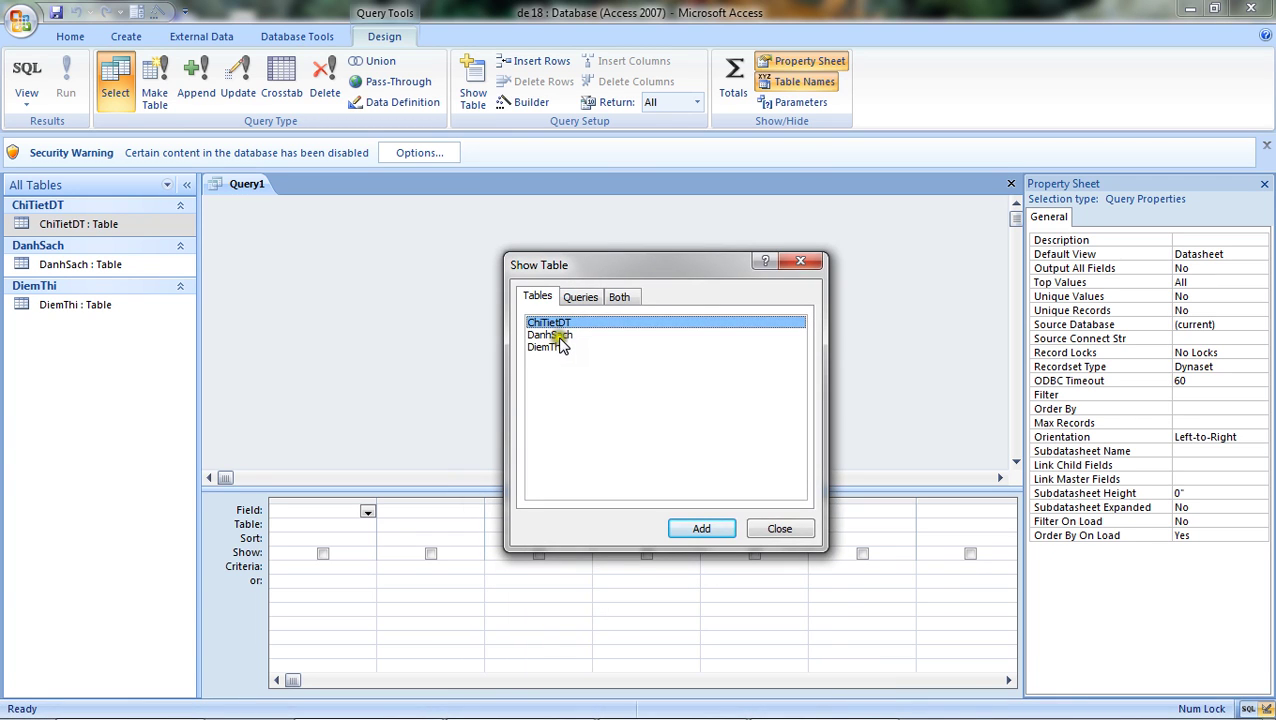
left_click(697, 532)
left_click(556, 336)
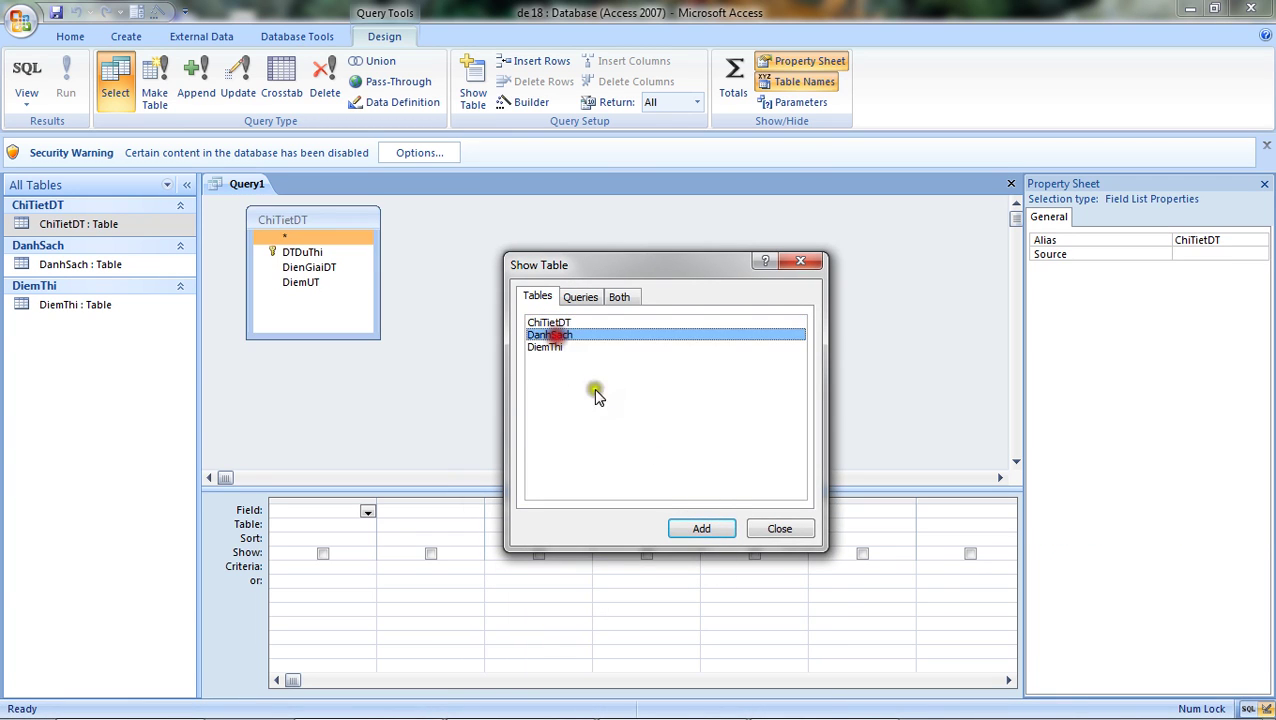
left_click(688, 524)
left_click(550, 347)
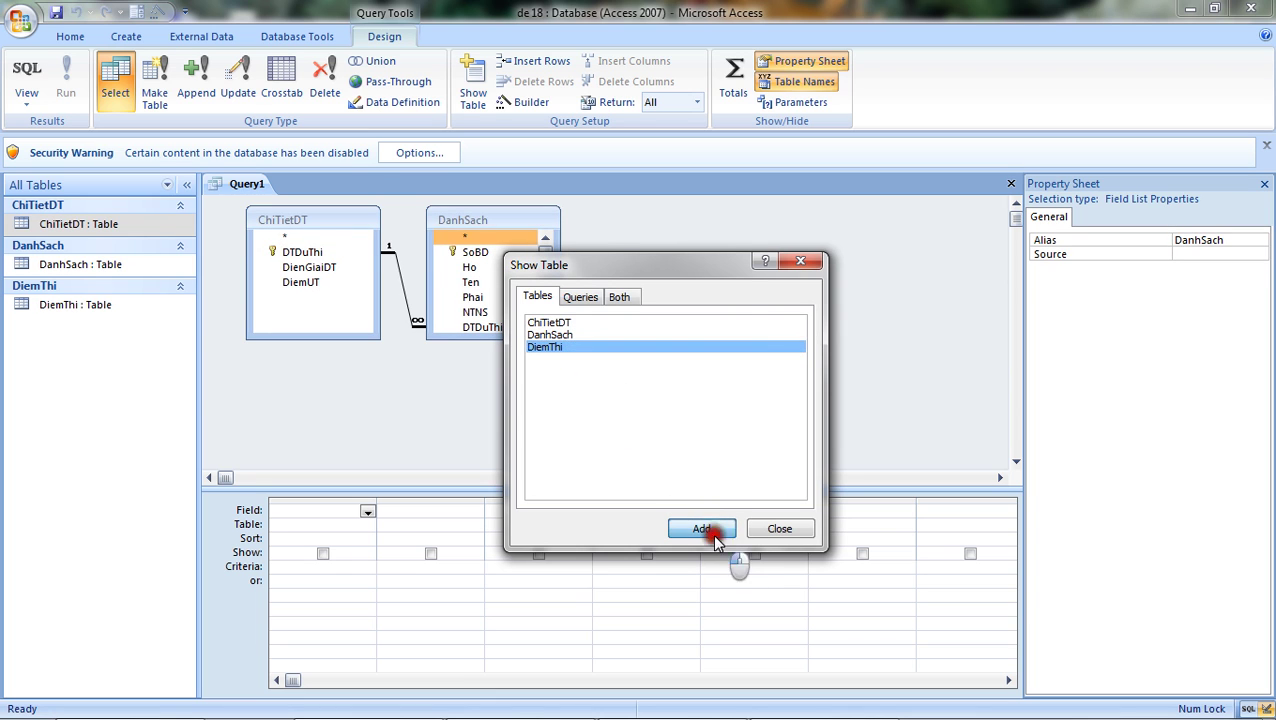
left_click(710, 530)
left_click(800, 261)
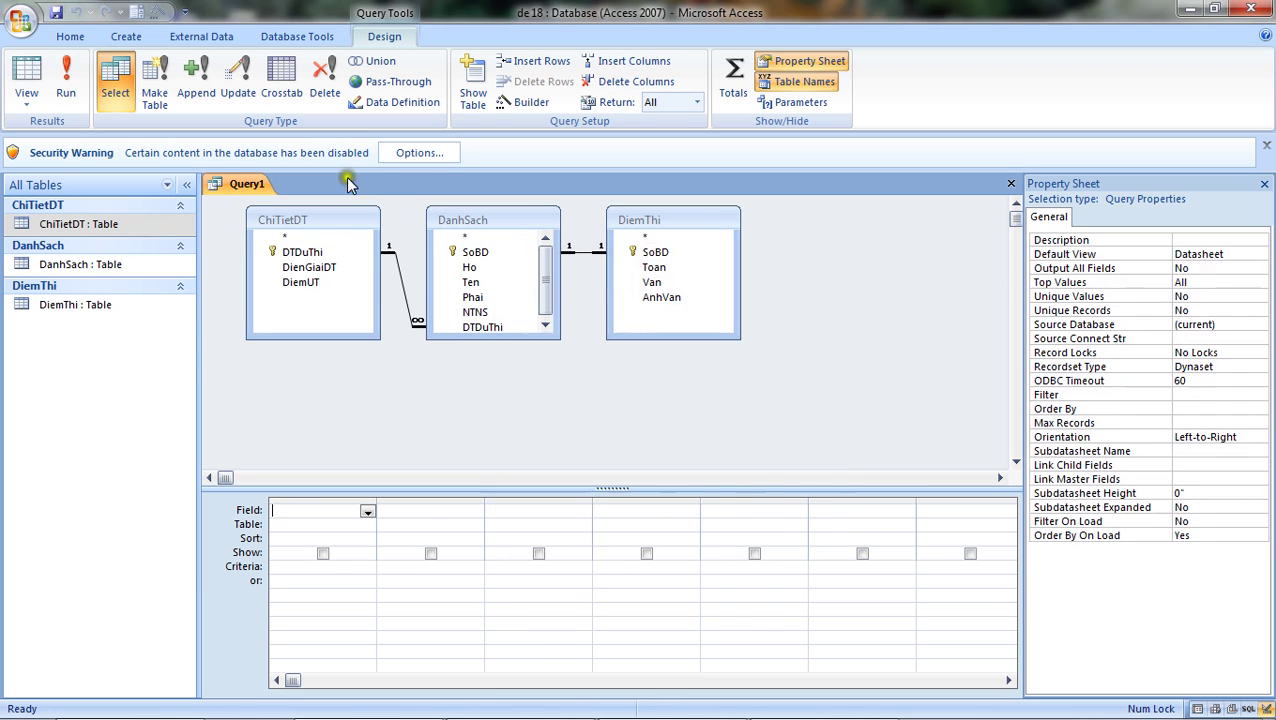
- Add the SoBD, Ho, Ten and Phai fields from DanhSach as the query's first four columns
left_click(341, 515)
type("SObd")
key("Tab")
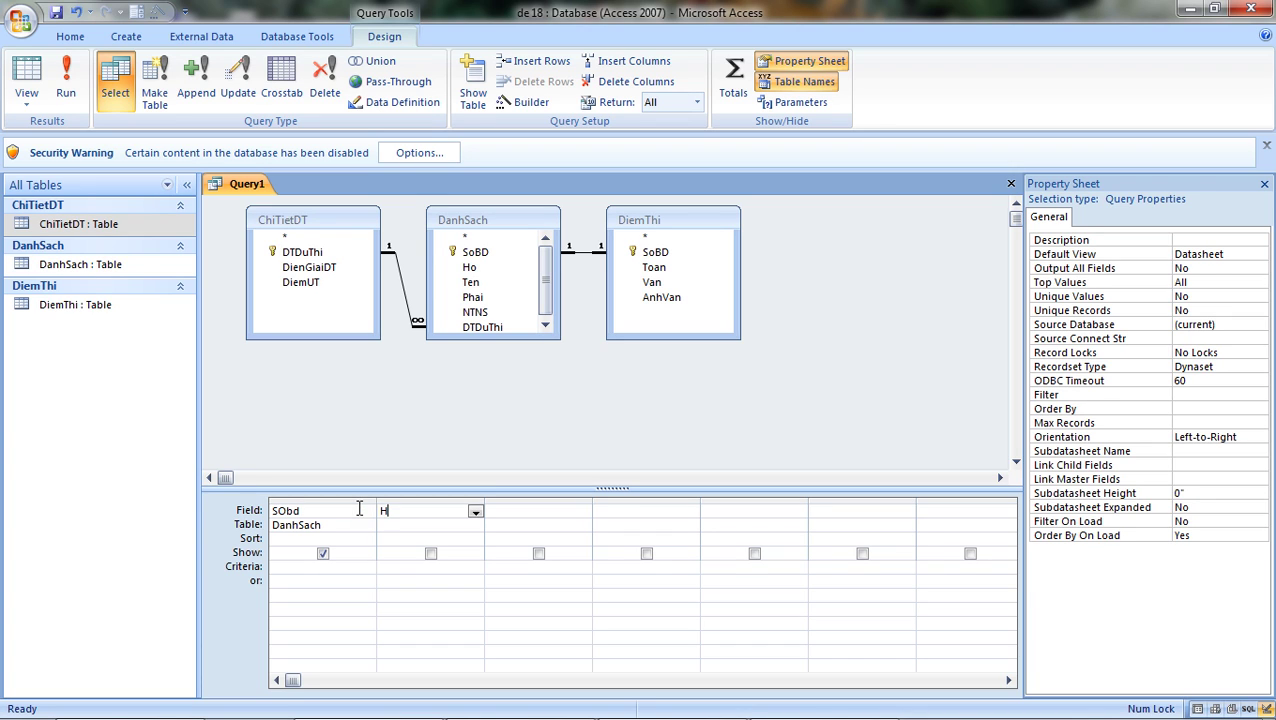
key("Tab")
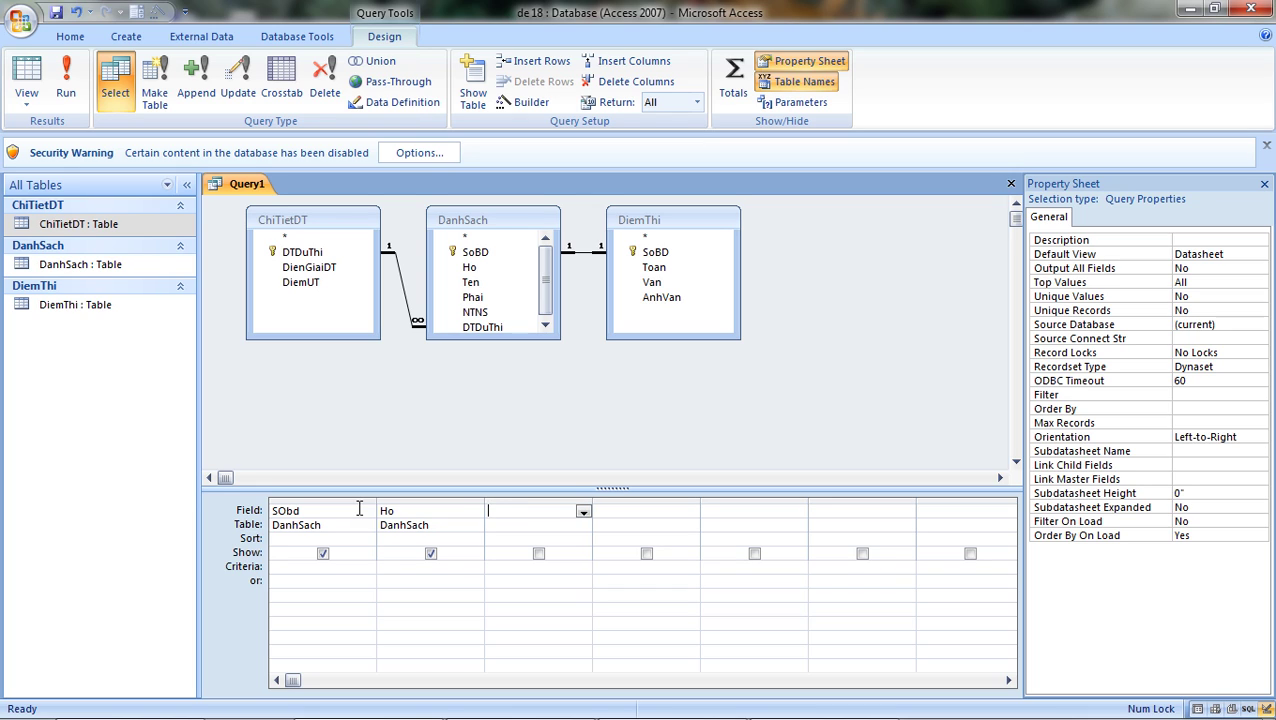
key("Tab")
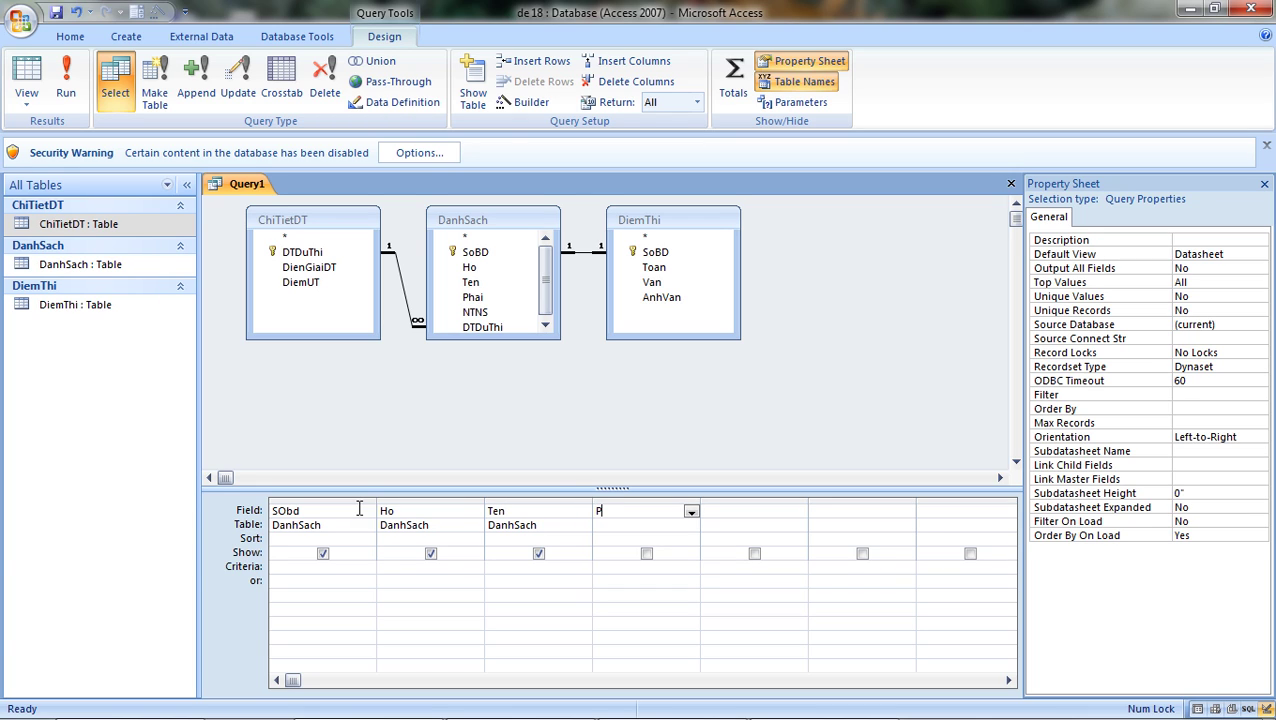
key("Tab")
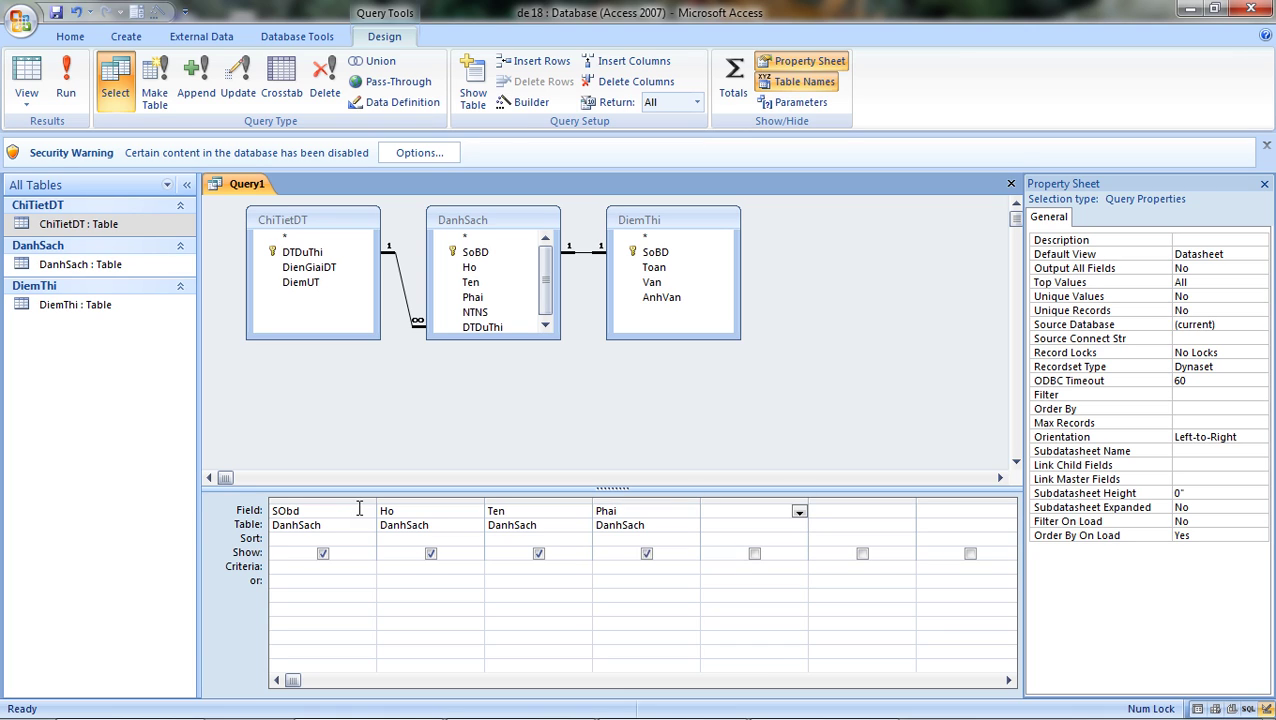
- Add the Toan, Van and AnhVan score fields from DiemThi as the next three query columns
key("Tab")
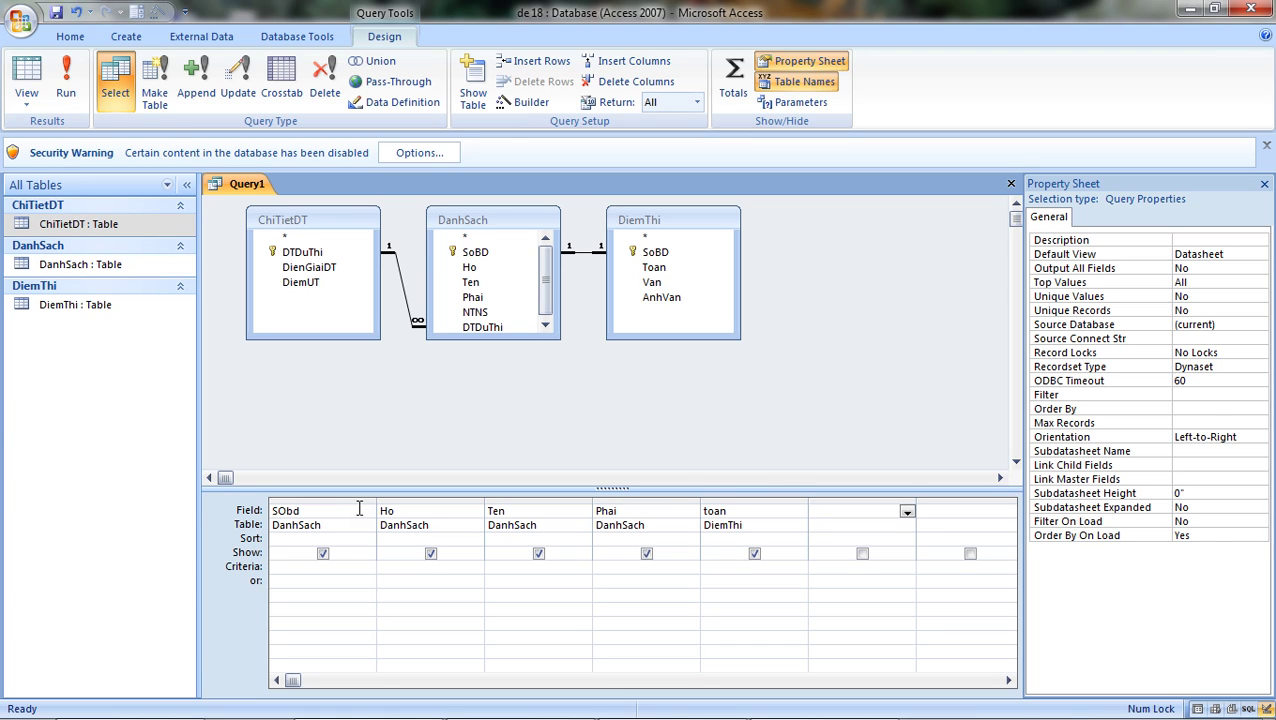
type("van")
key("Tab")
type("an")
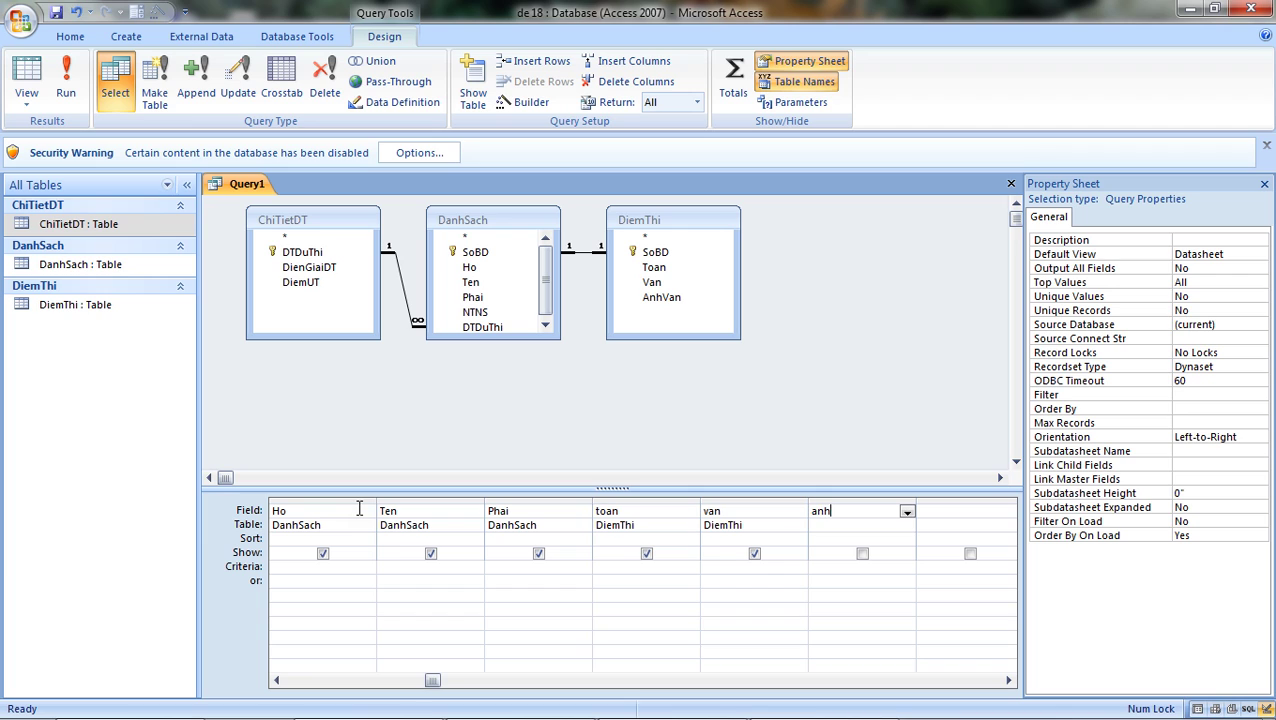
key("Tab")
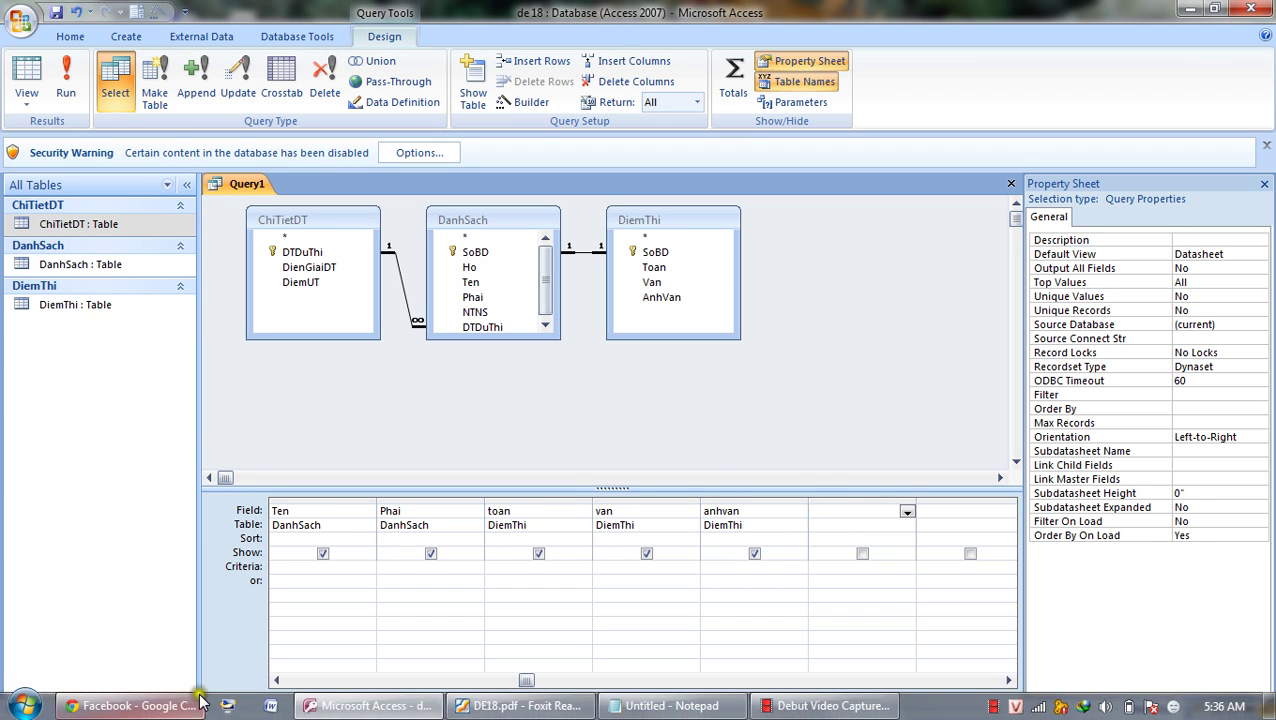
- Check the DTN rule in the exam PDF and begin a calculated column named DTN in the query
left_click(500, 708)
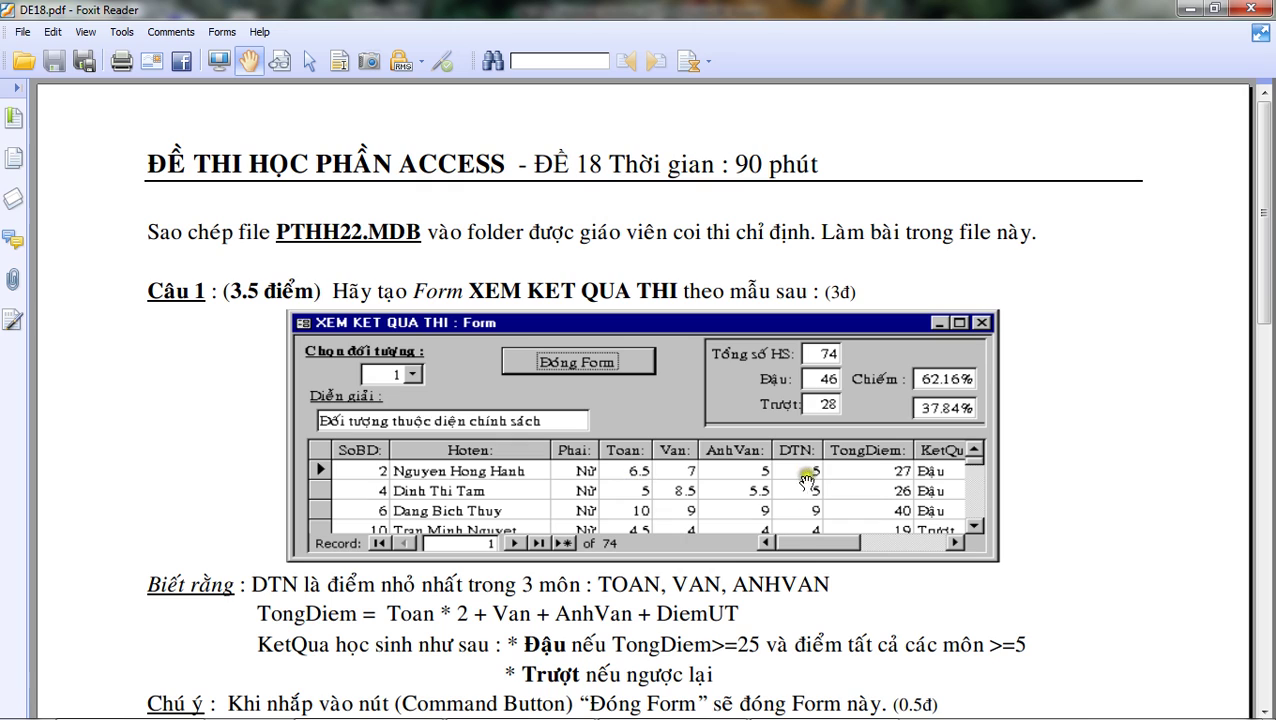
left_click(448, 404)
mouse_move(484, 676)
left_click(455, 710)
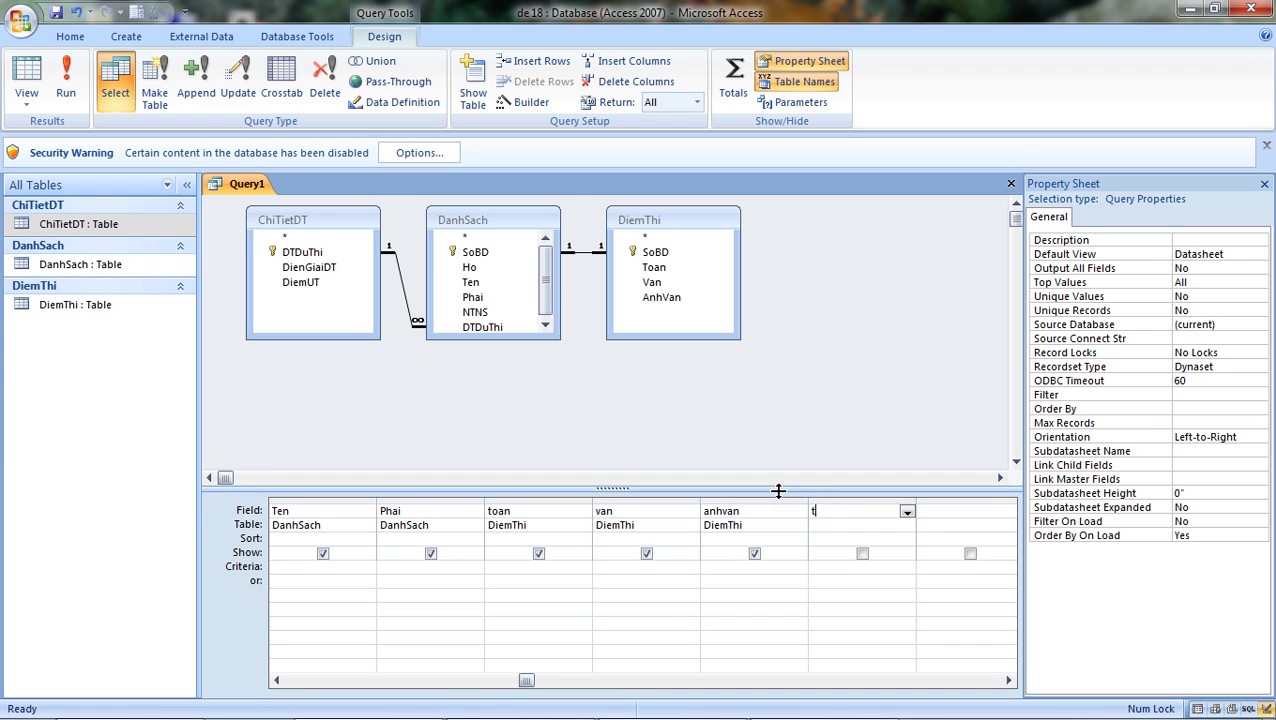
type("DTN:")
- Recheck the DTN rule in the exam PDF and switch to the blank Notepad document
mouse_move(512, 710)
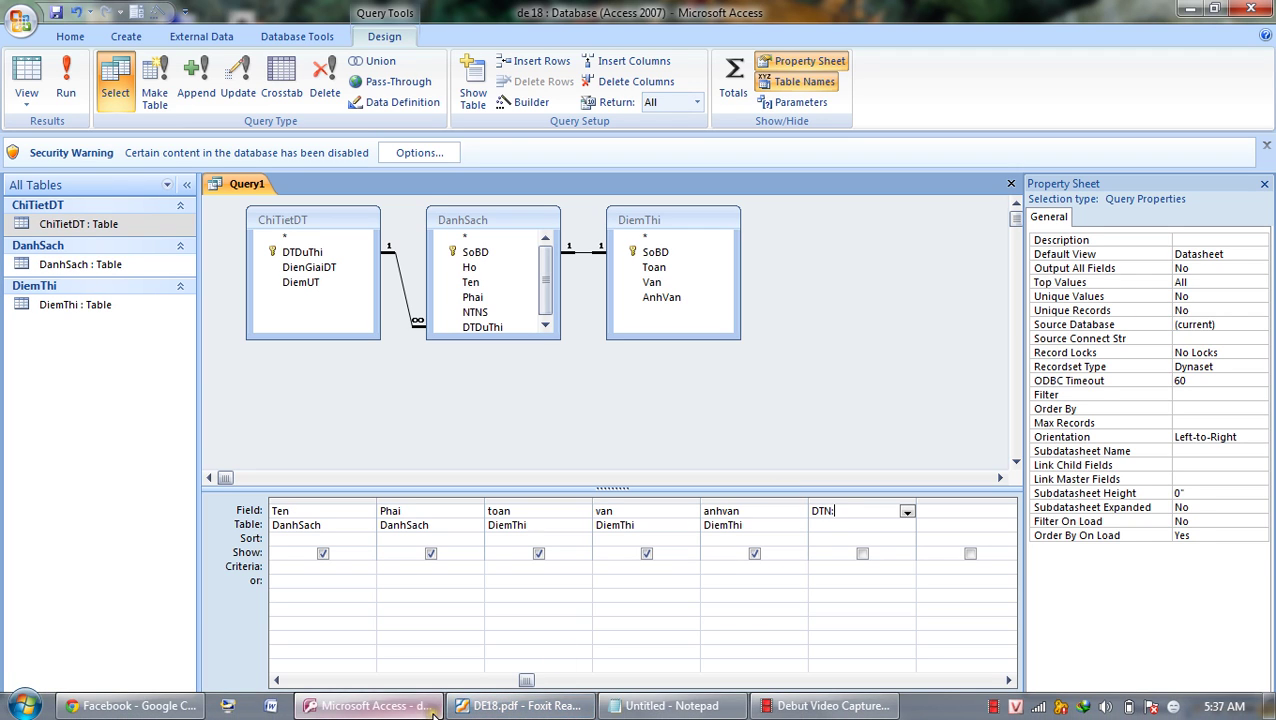
mouse_move(433, 712)
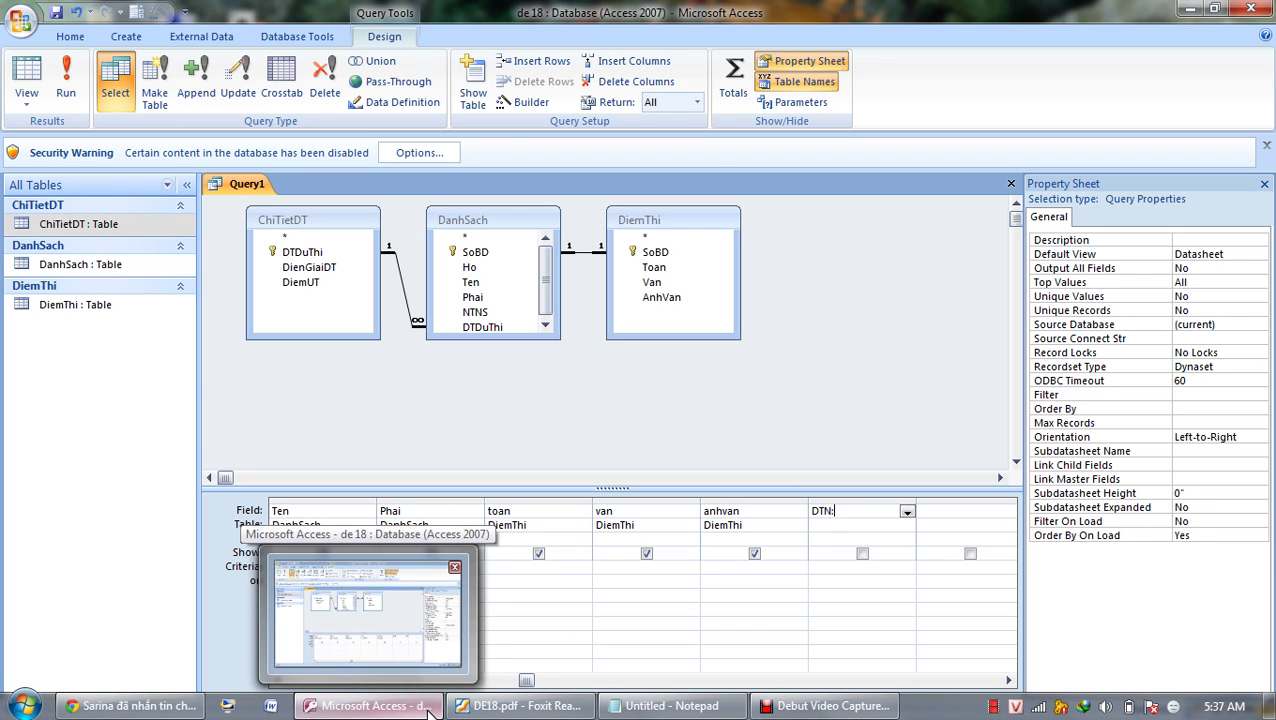
left_click(505, 706)
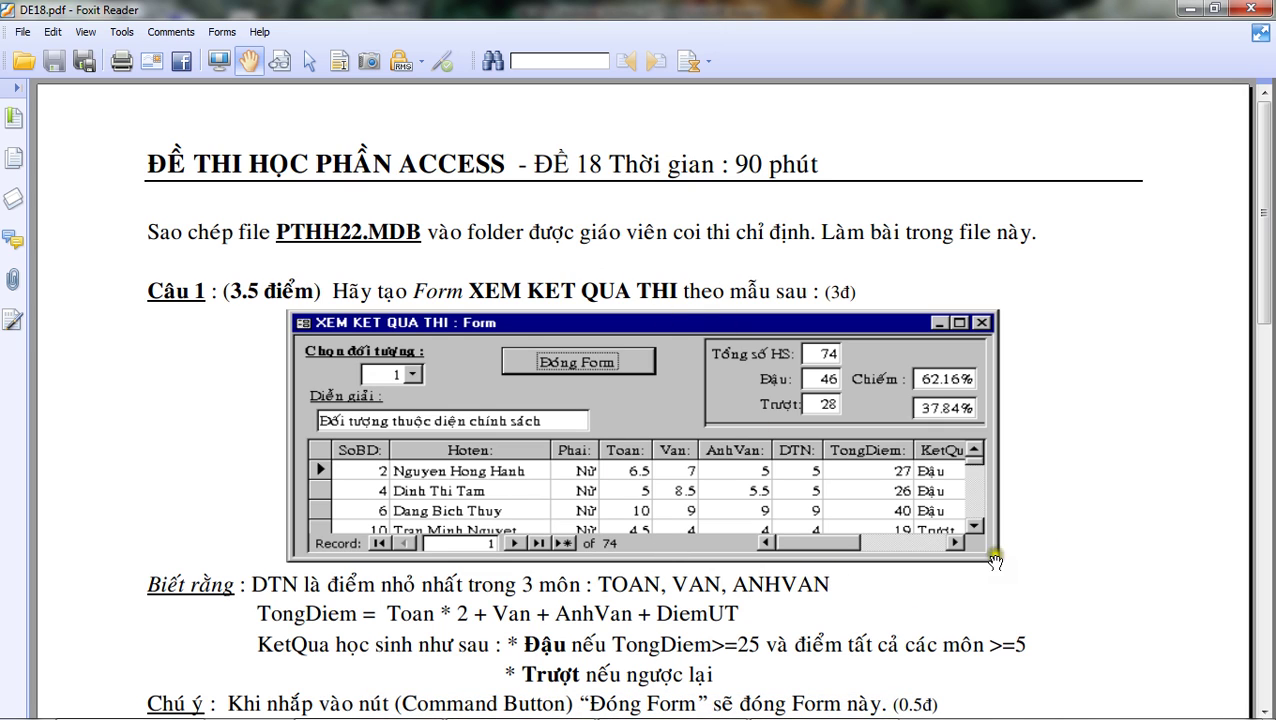
mouse_move(788, 706)
left_click(670, 706)
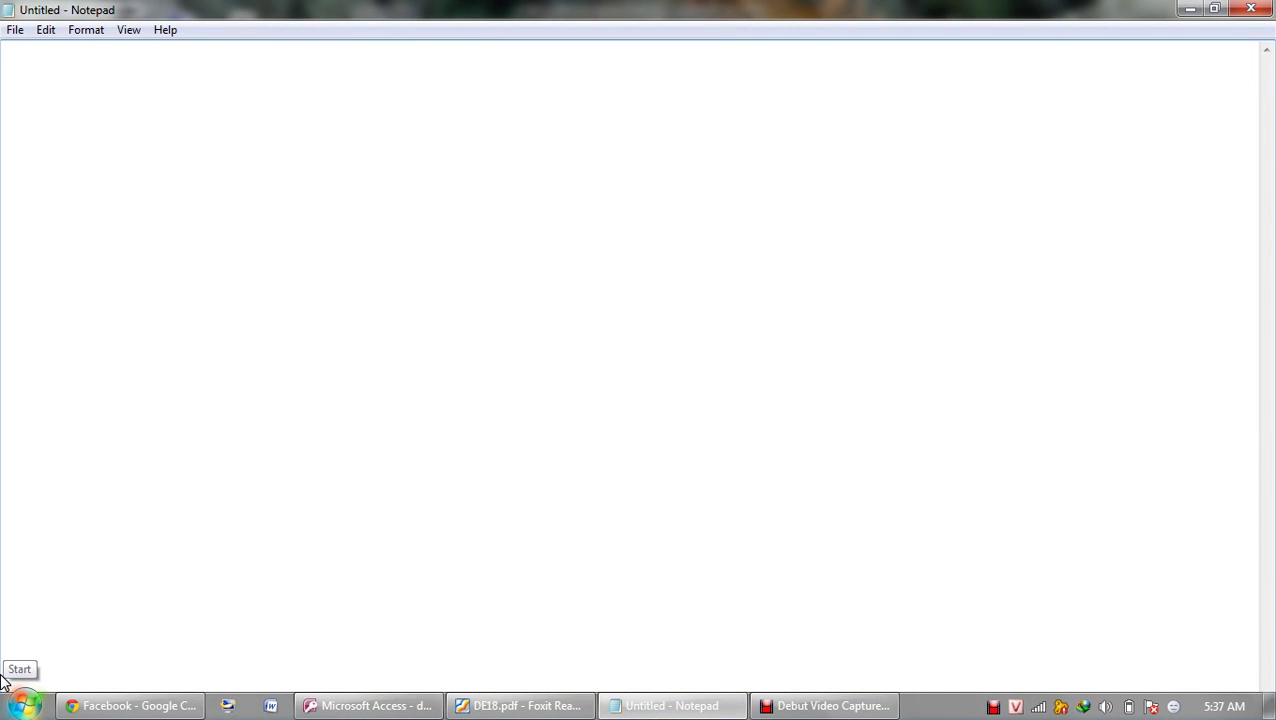
- Write the first part of the DTN formula: DTN:iif([toan]>[van] and [van]>[anhvan],[anhvan],iif
type("DT")
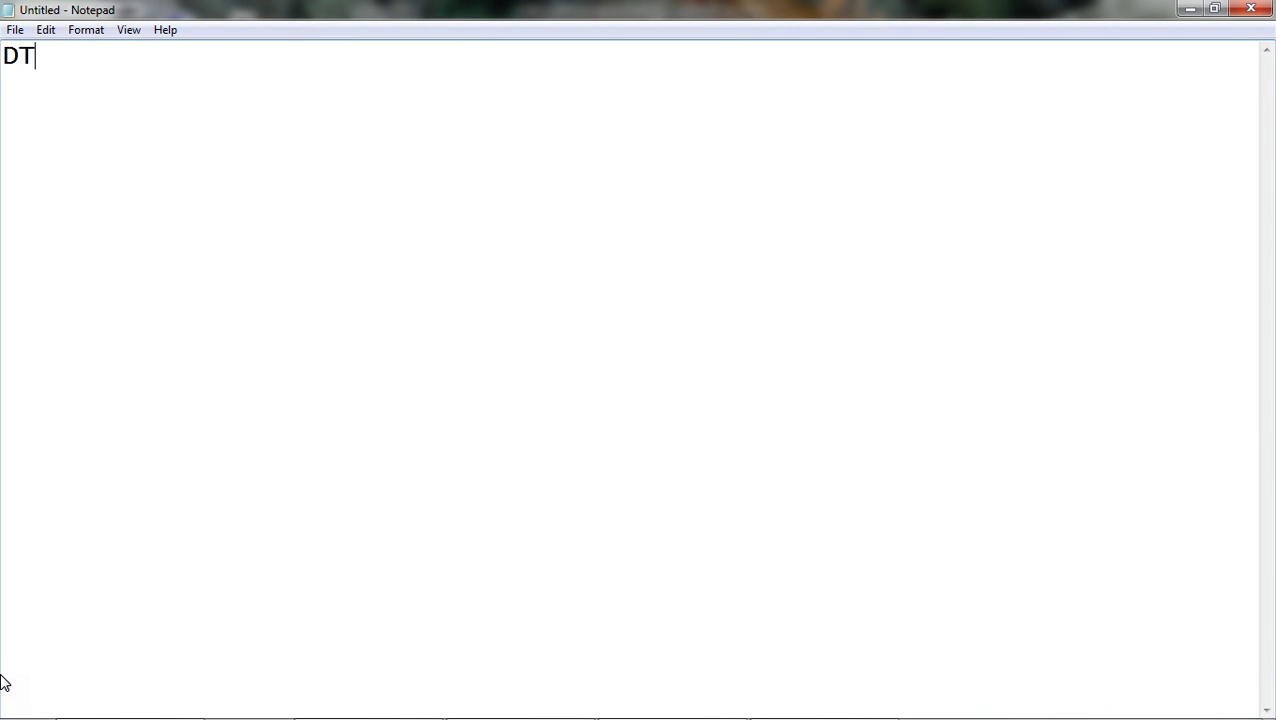
type("N:iif(")
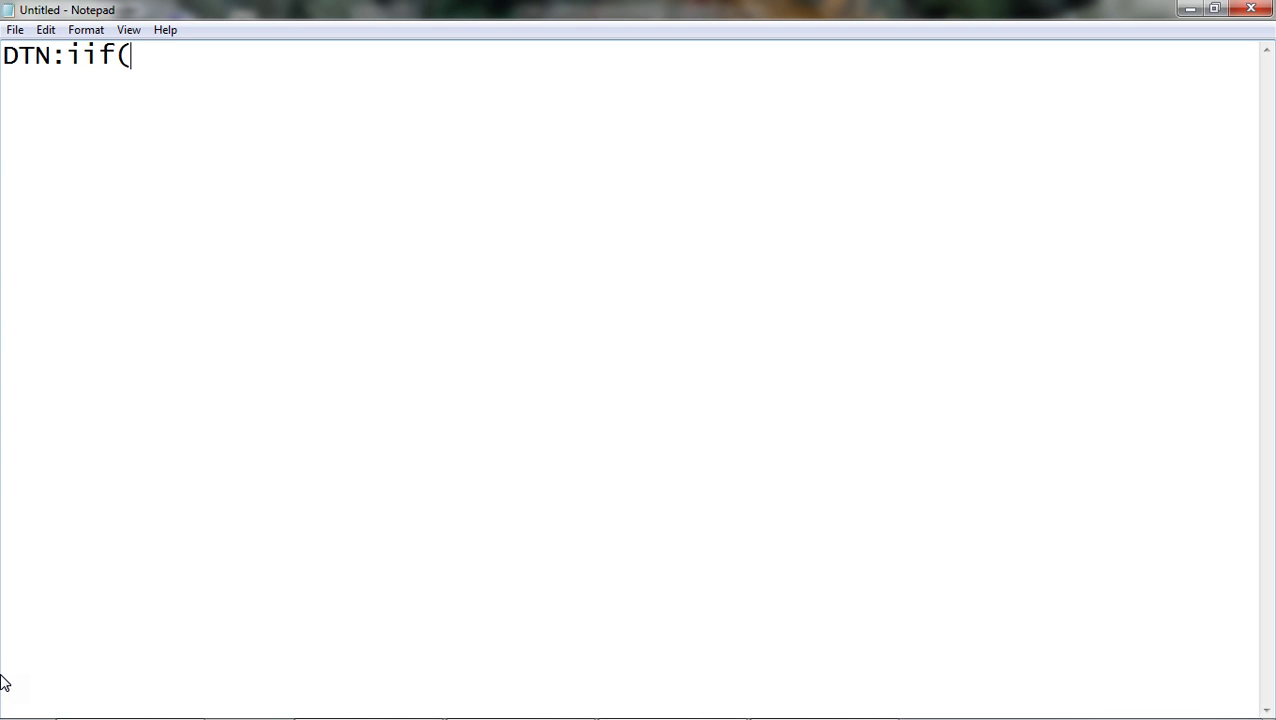
type("[toan")
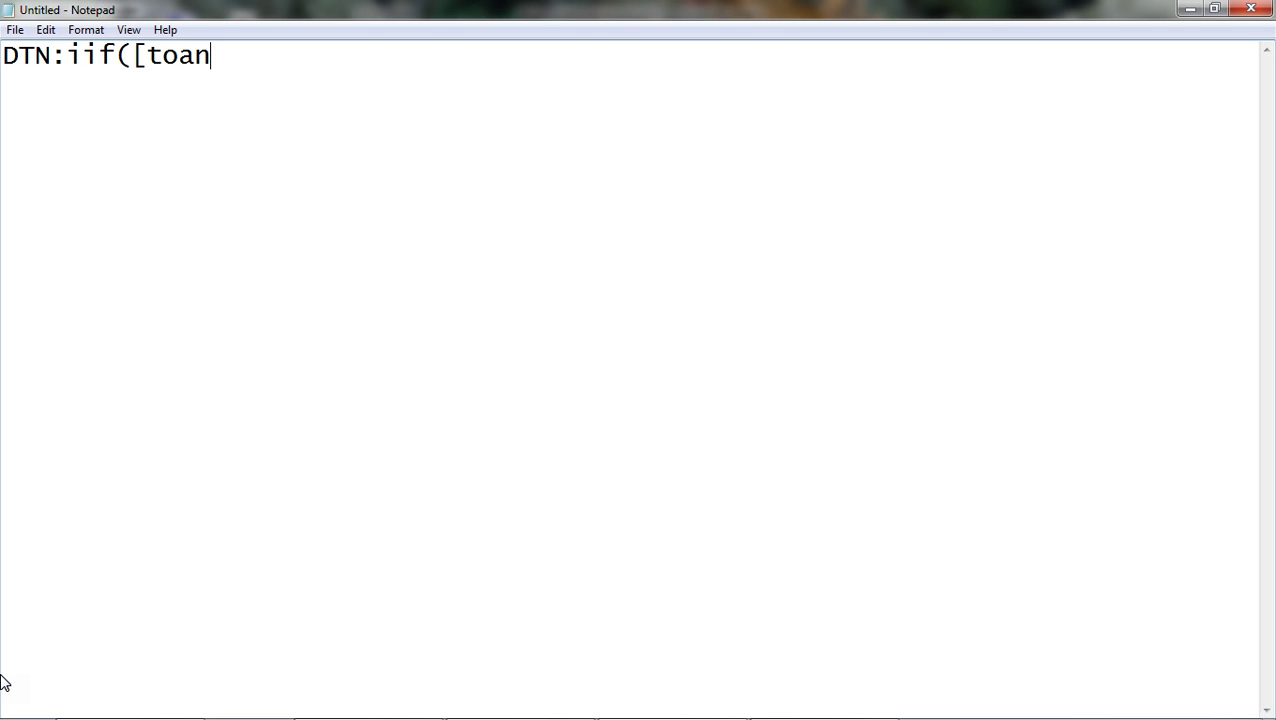
type("]>[van")
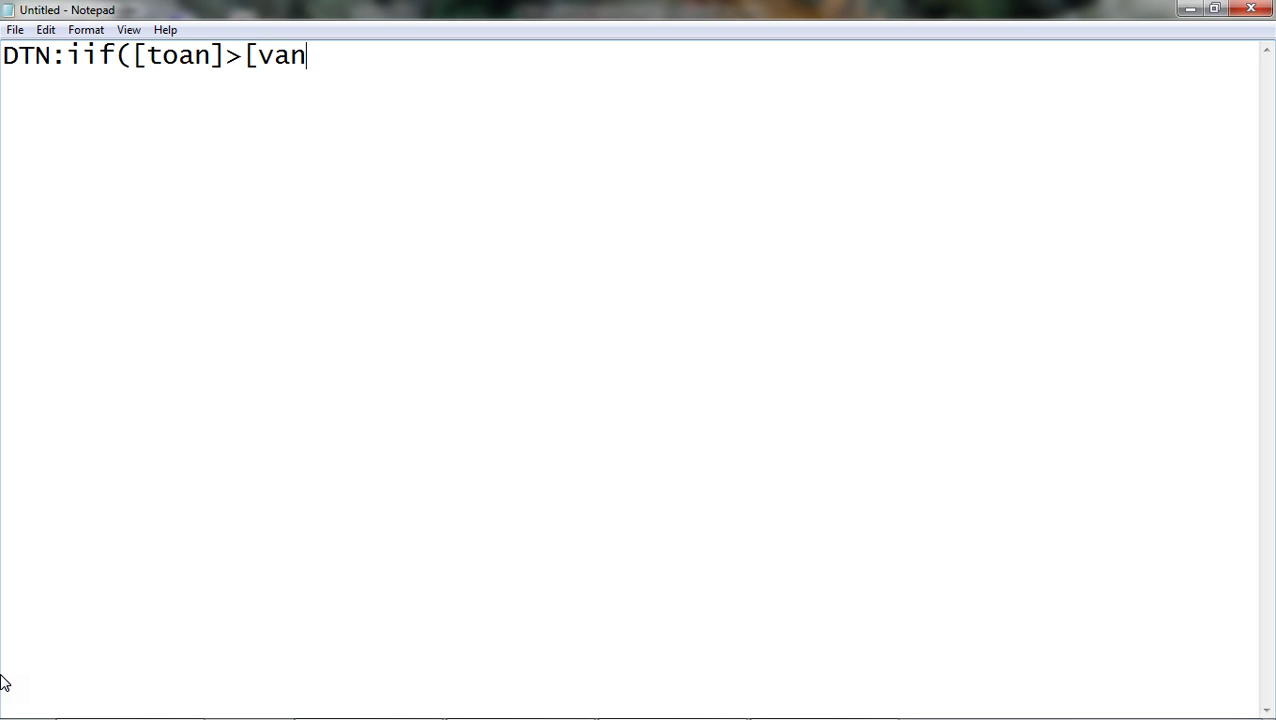
type("] and ")
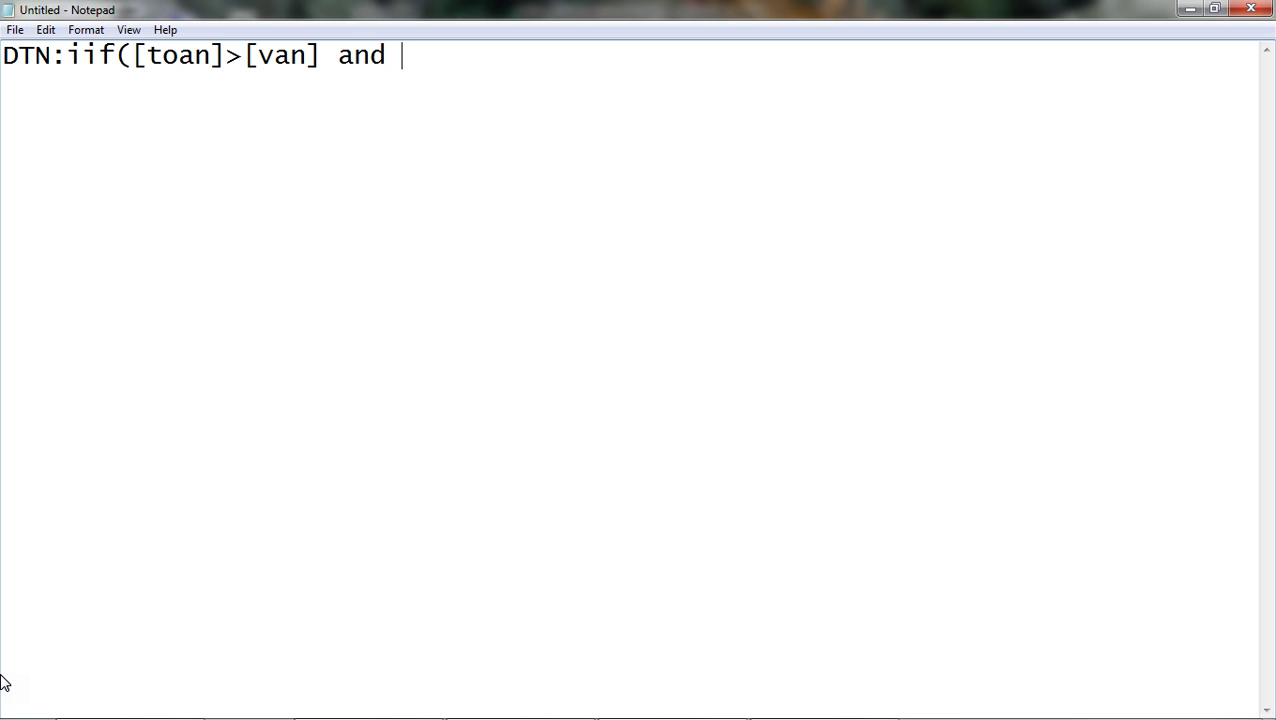
type("[van]")
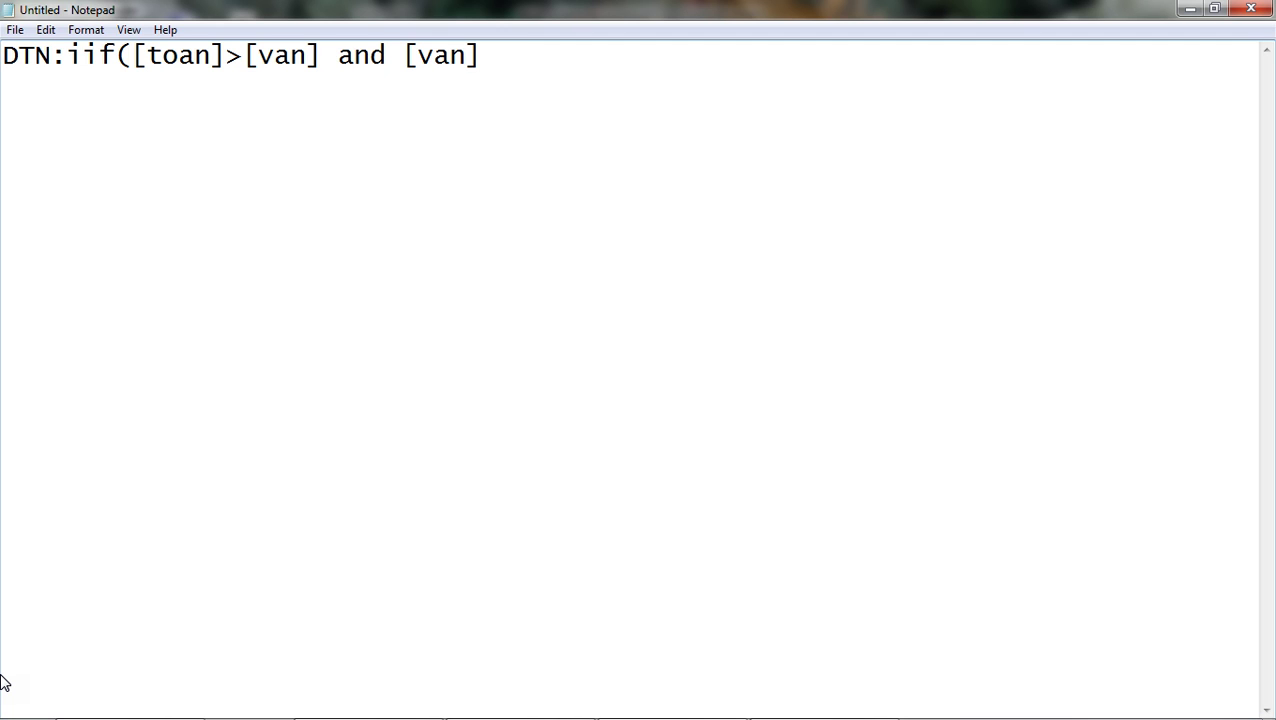
type(">[anhvan]")
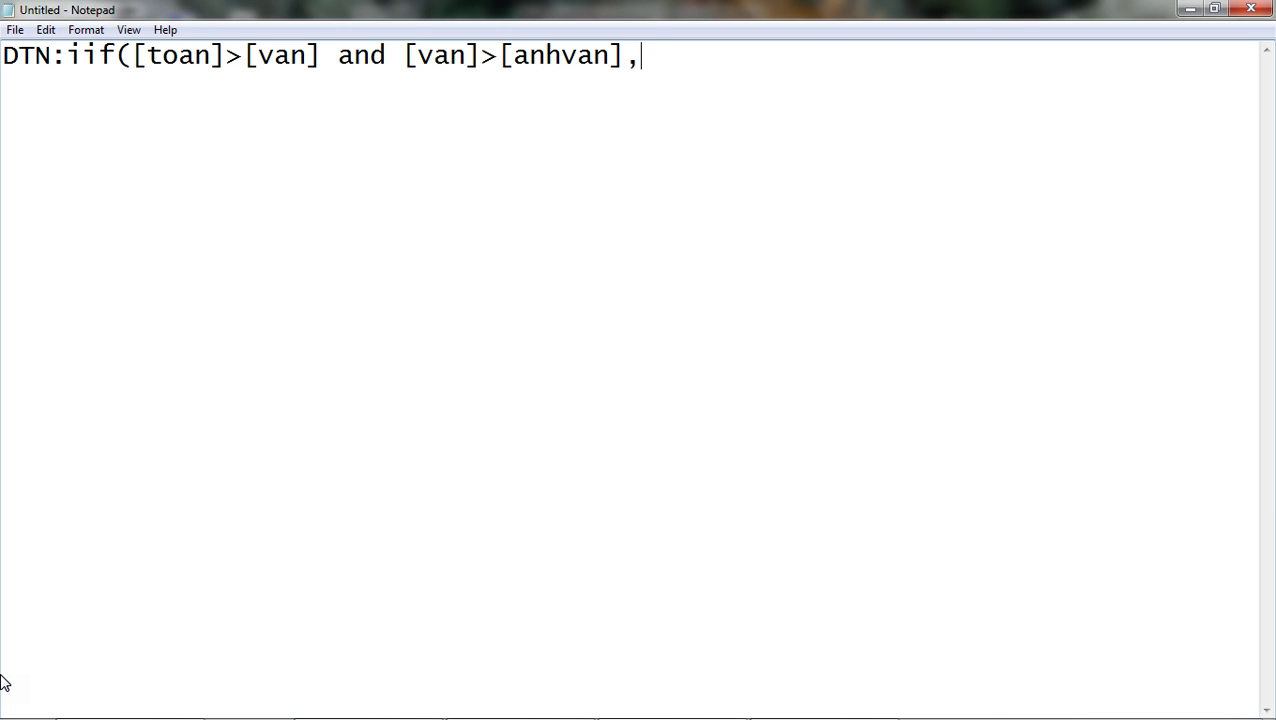
type(",[anhv")
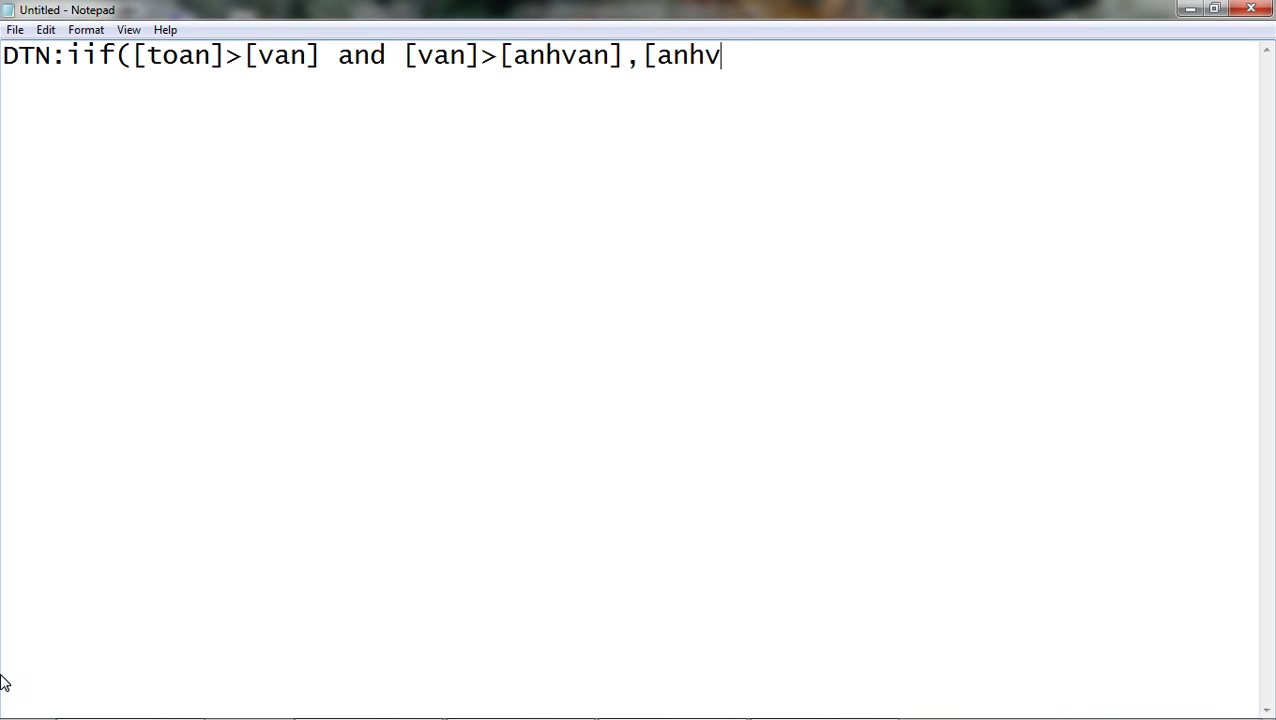
type("an],iif")
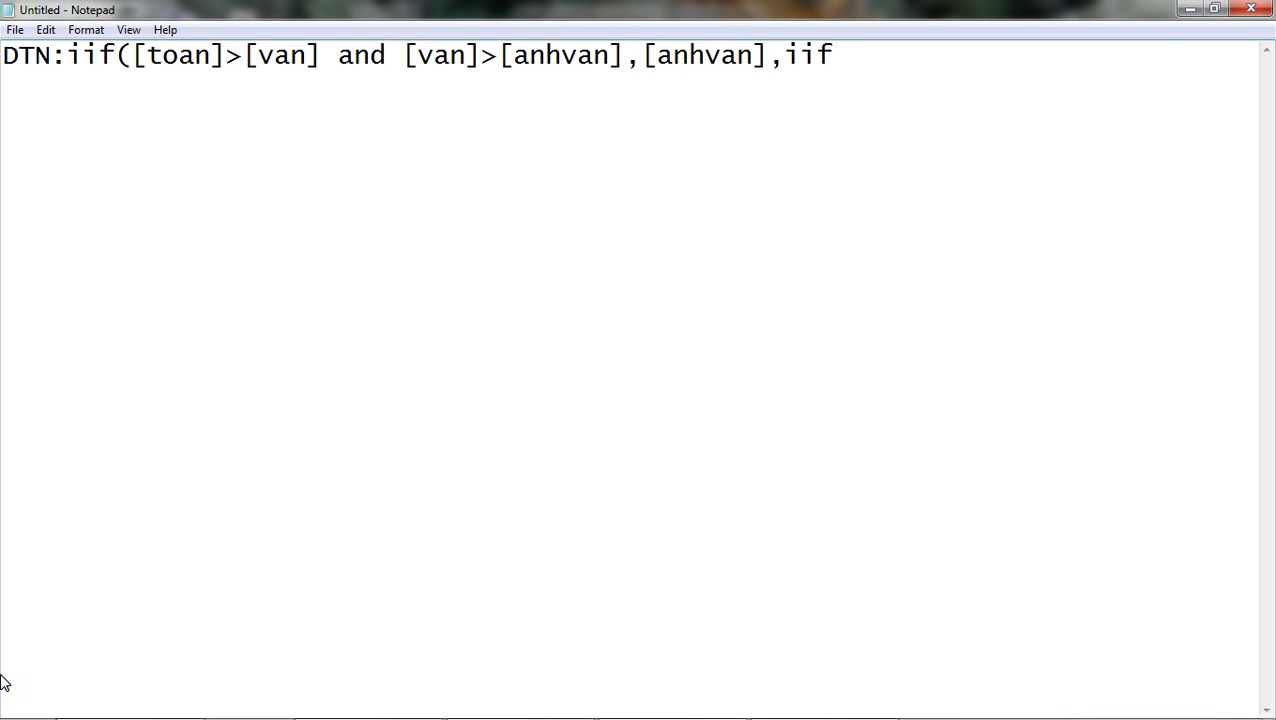
- Complete the nested iif of the formula with ([toan]>[anhvan] and [anhvan]>[van],[van],[toan]))
type("(d[toan")
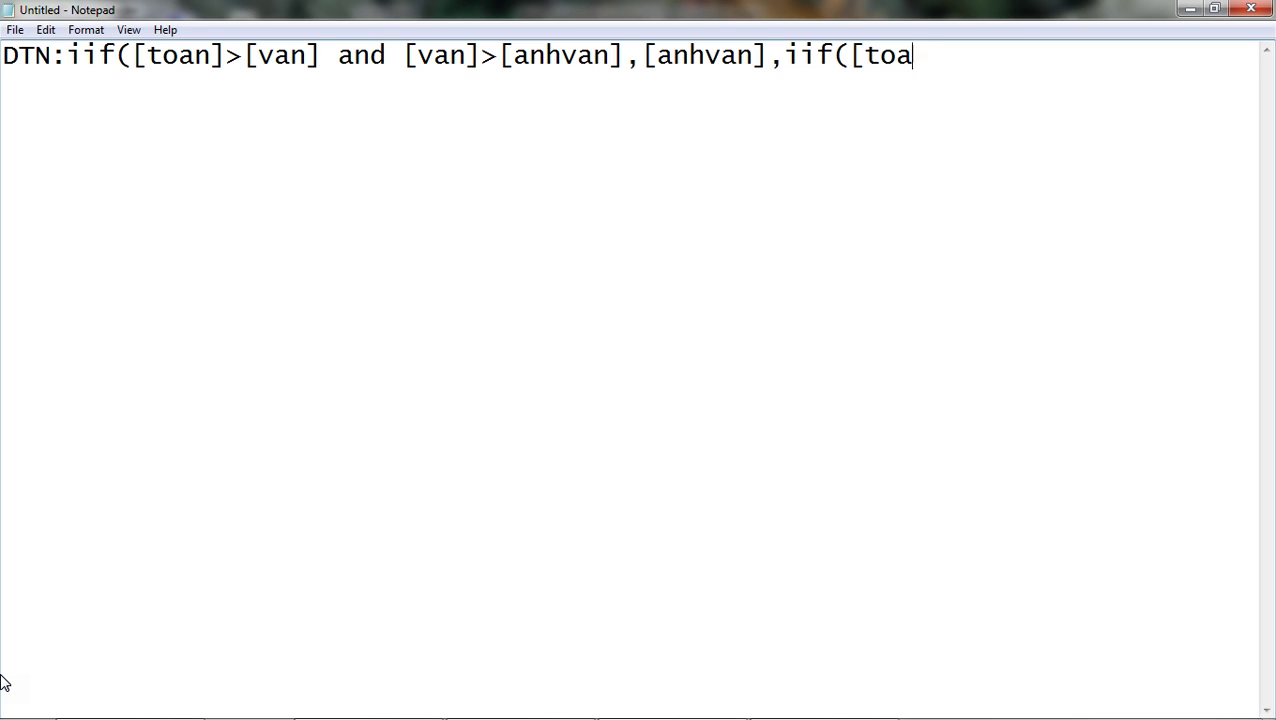
type("]>[anhvan")
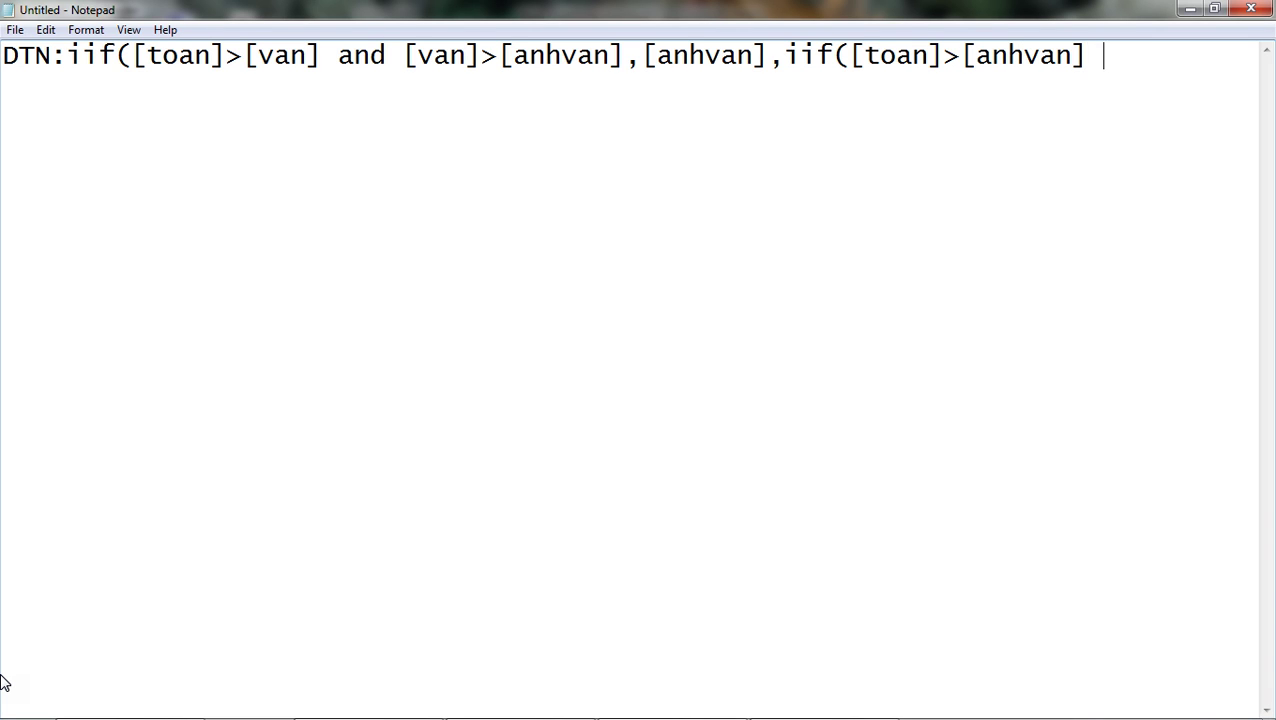
type("and")
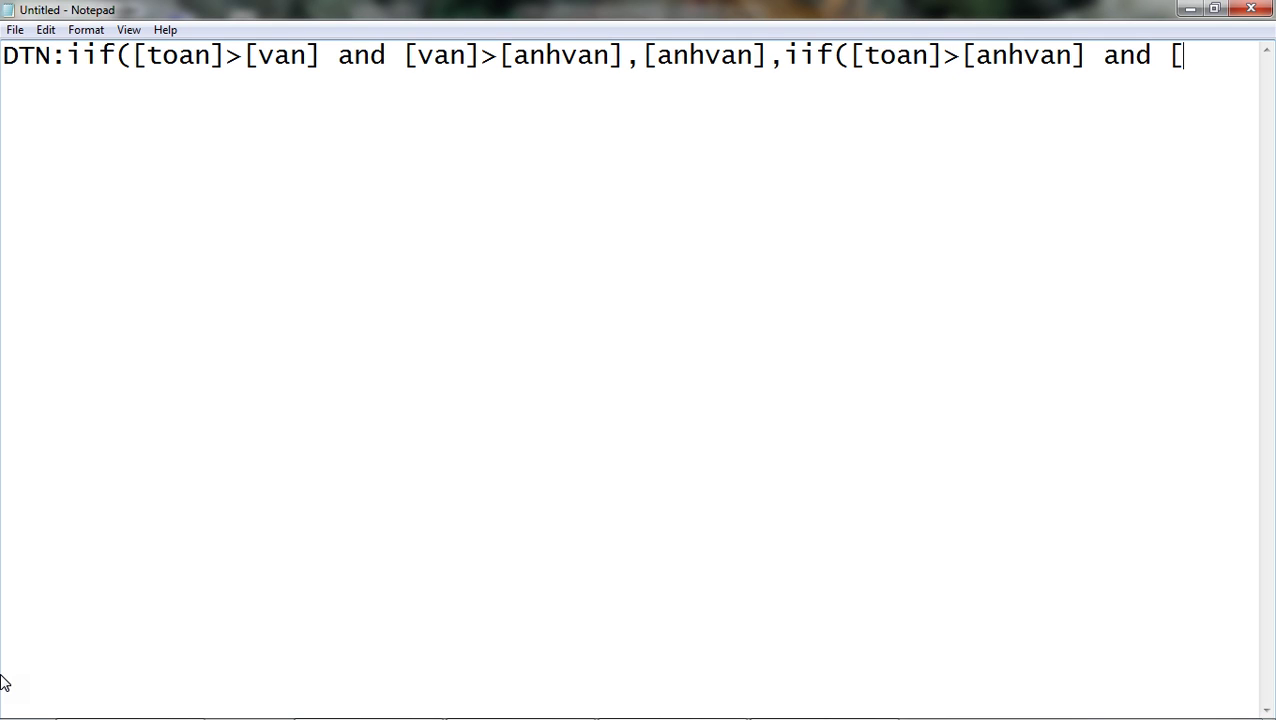
type(" [anhvan]")
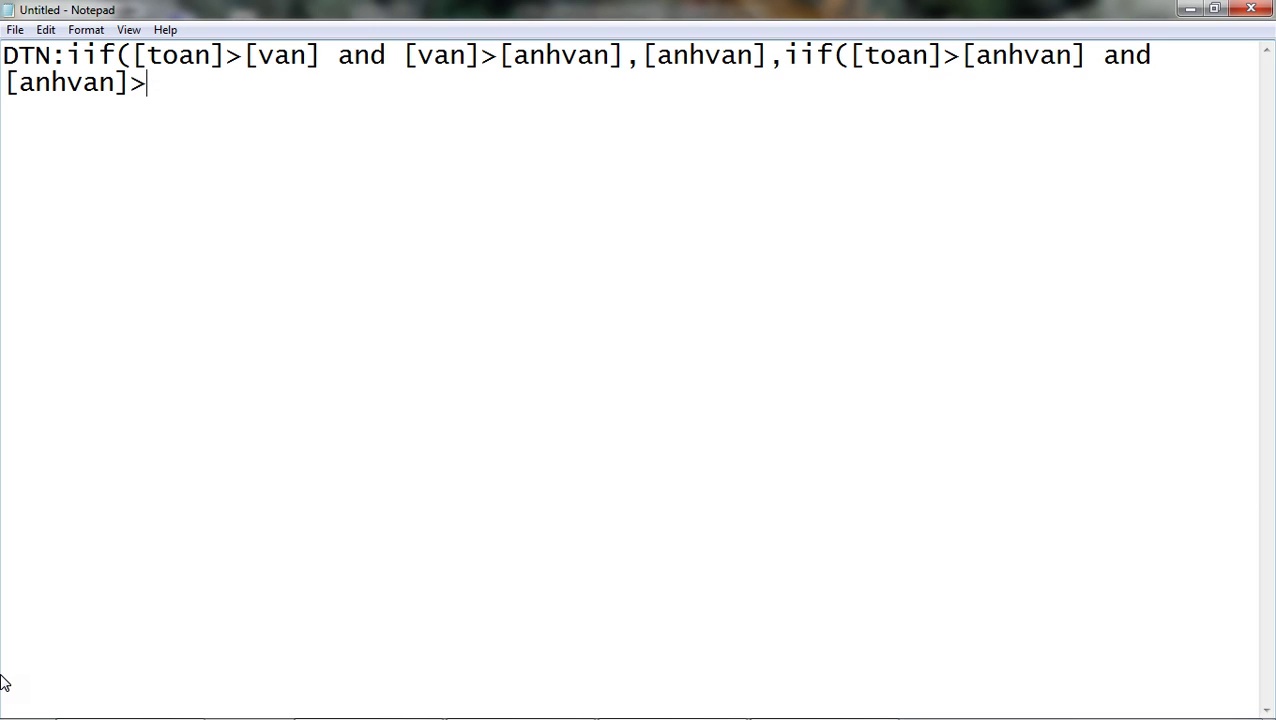
type(">o")
key("BackSpace")
type("[van],")
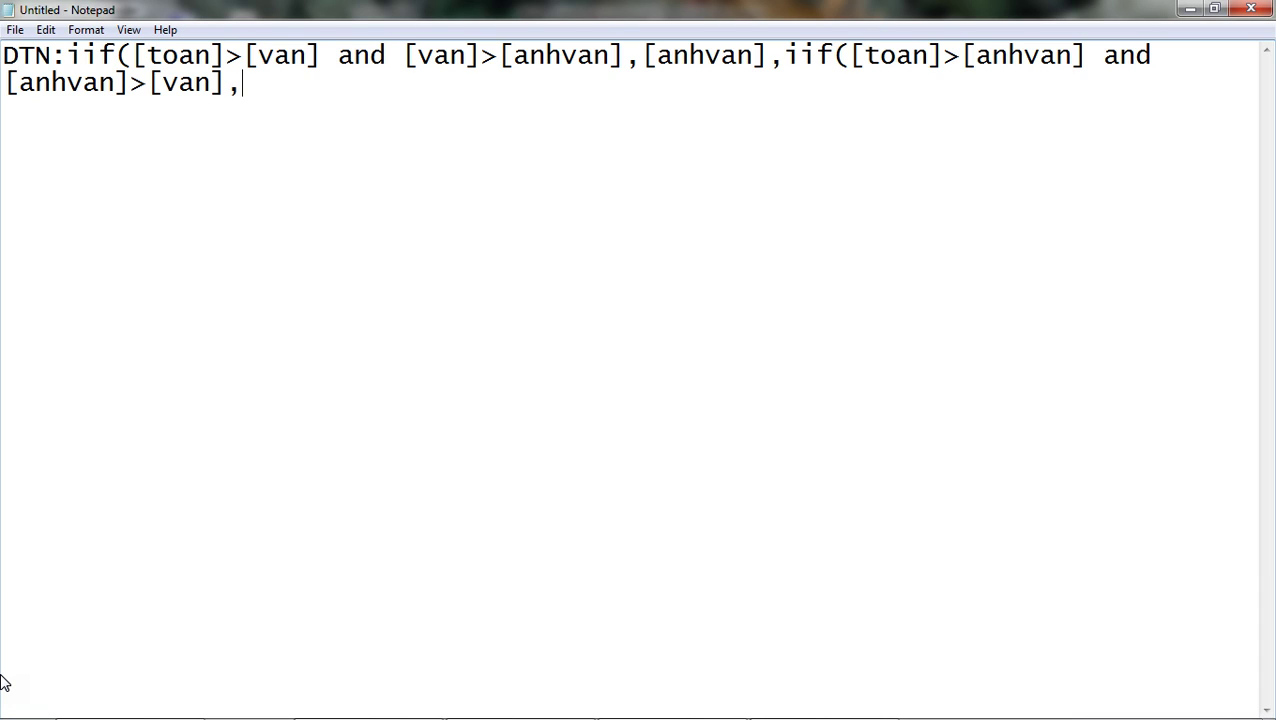
type("o")
key("BackSpace")
type("[van],")
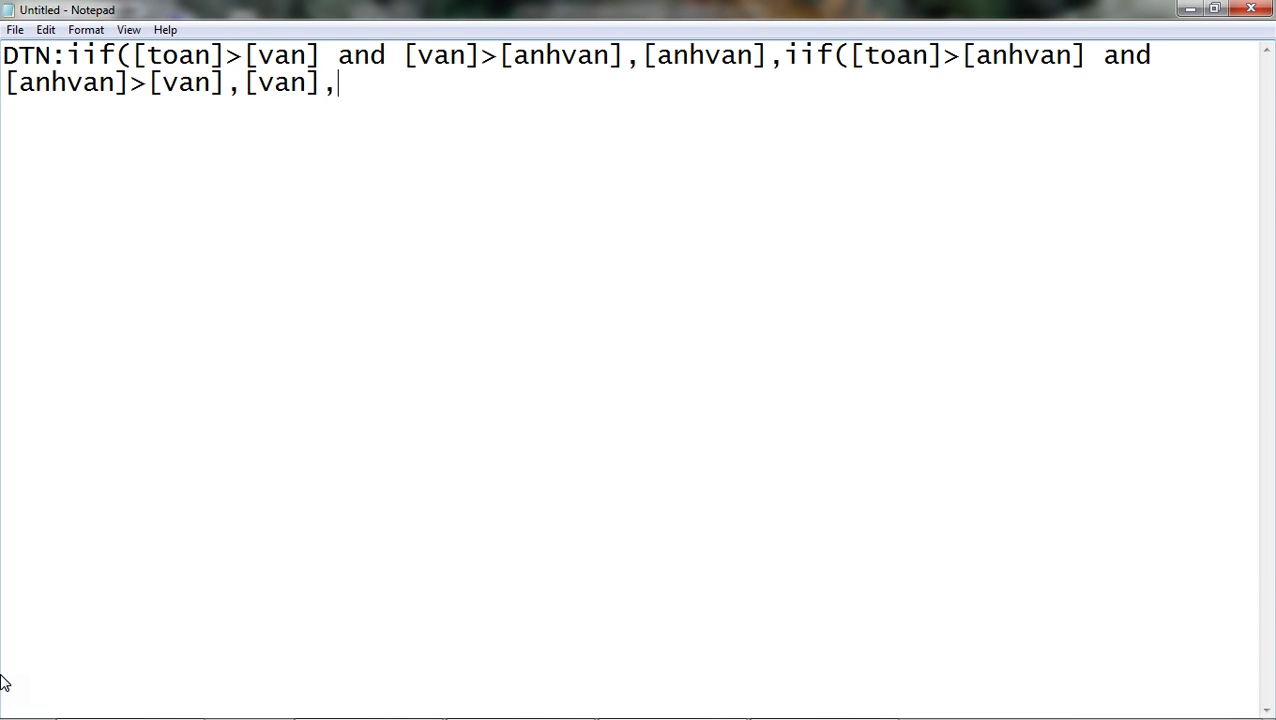
type("ơ[toan")
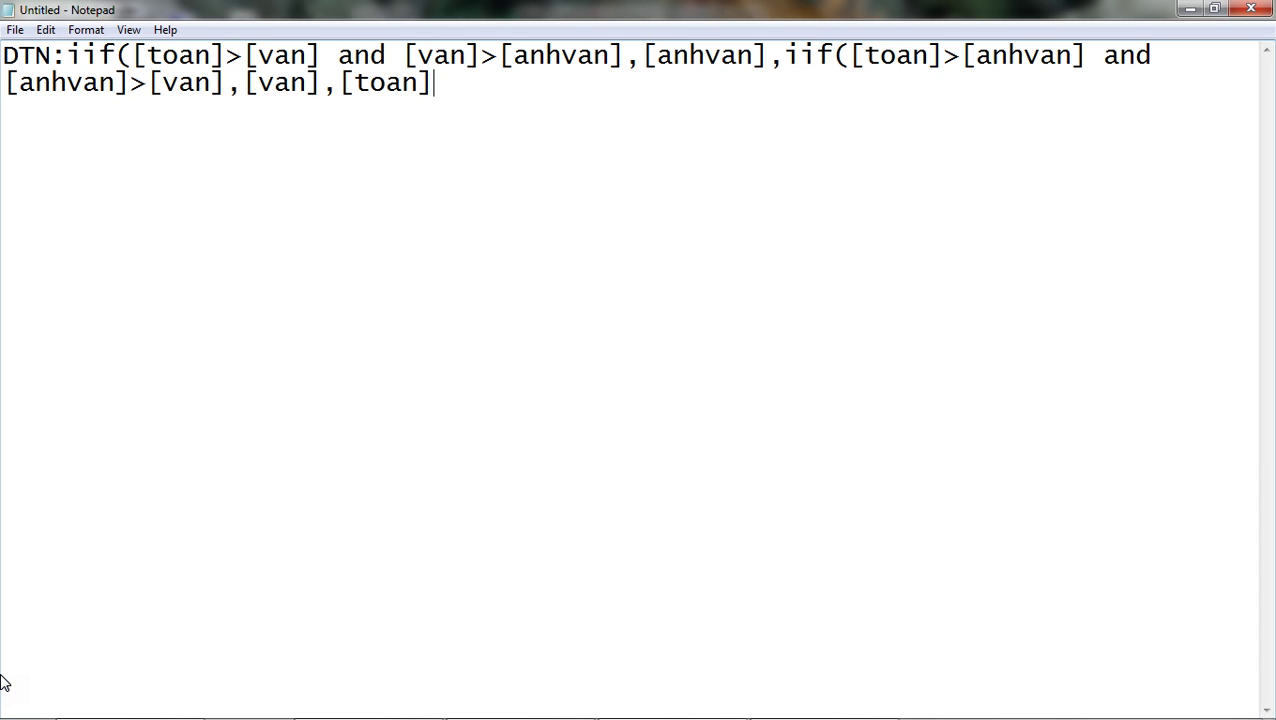
type("]))")
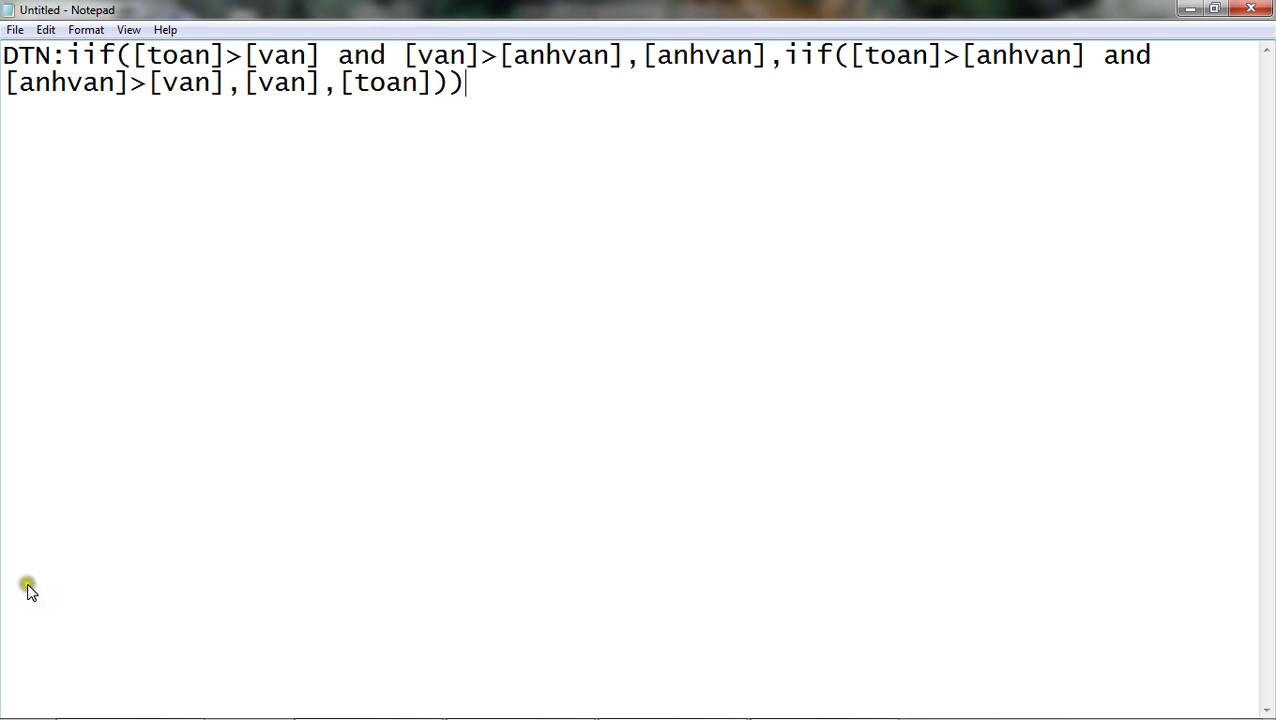
- Copy the whole DTN formula and paste it into the Access query column after anhvan, replacing the unfinished DTN: entry
left_click_drag(468, 84, 8, 51)
right_click(5, 52)
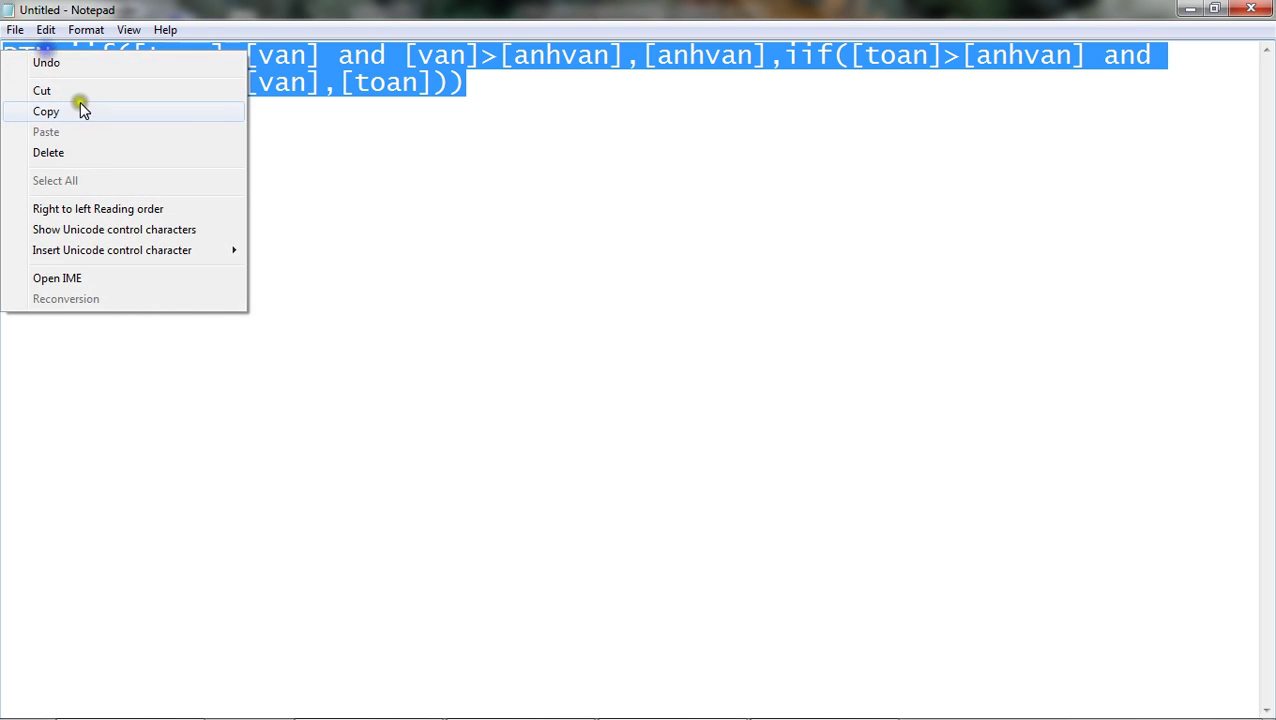
left_click(80, 108)
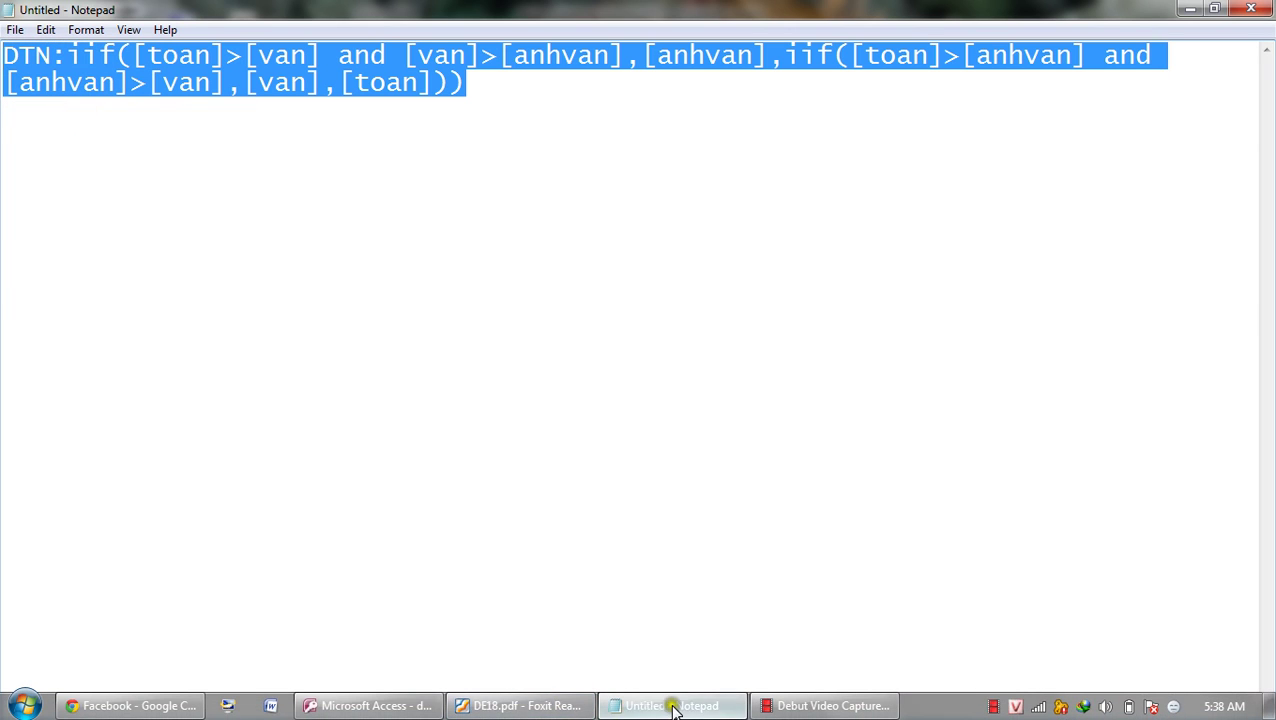
left_click(424, 706)
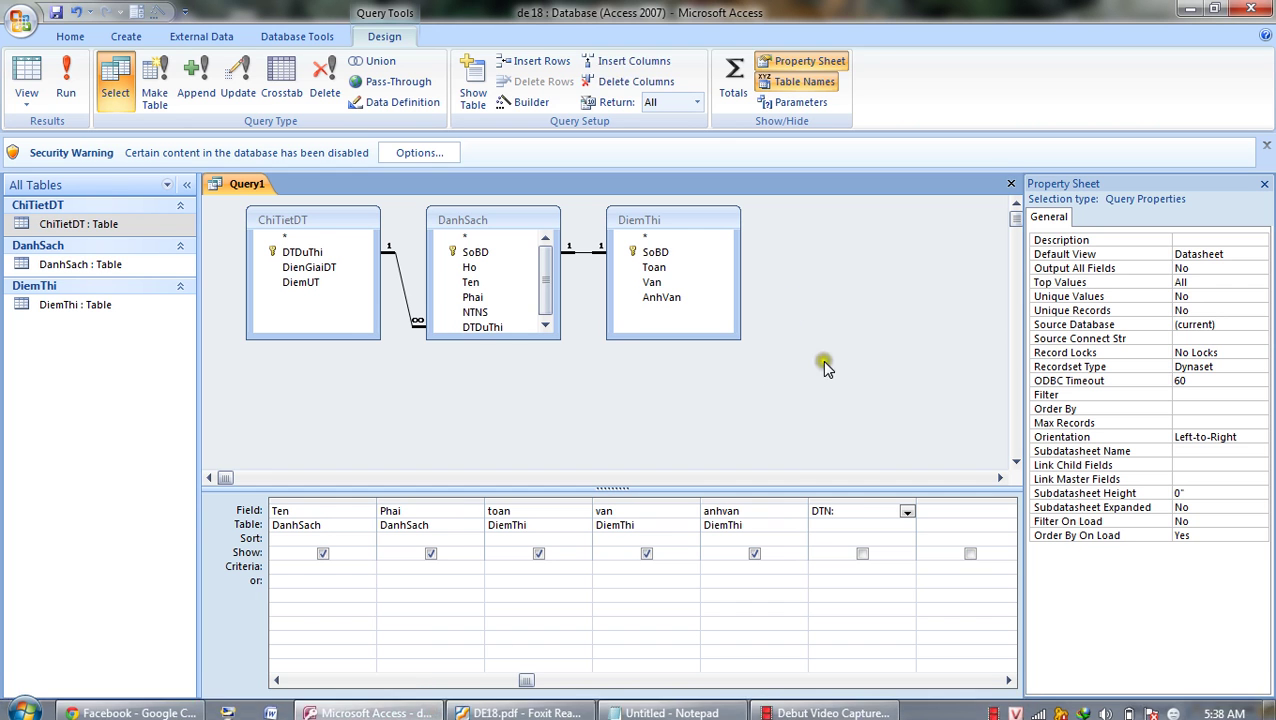
left_click_drag(845, 511, 746, 511)
key("BackSpace")
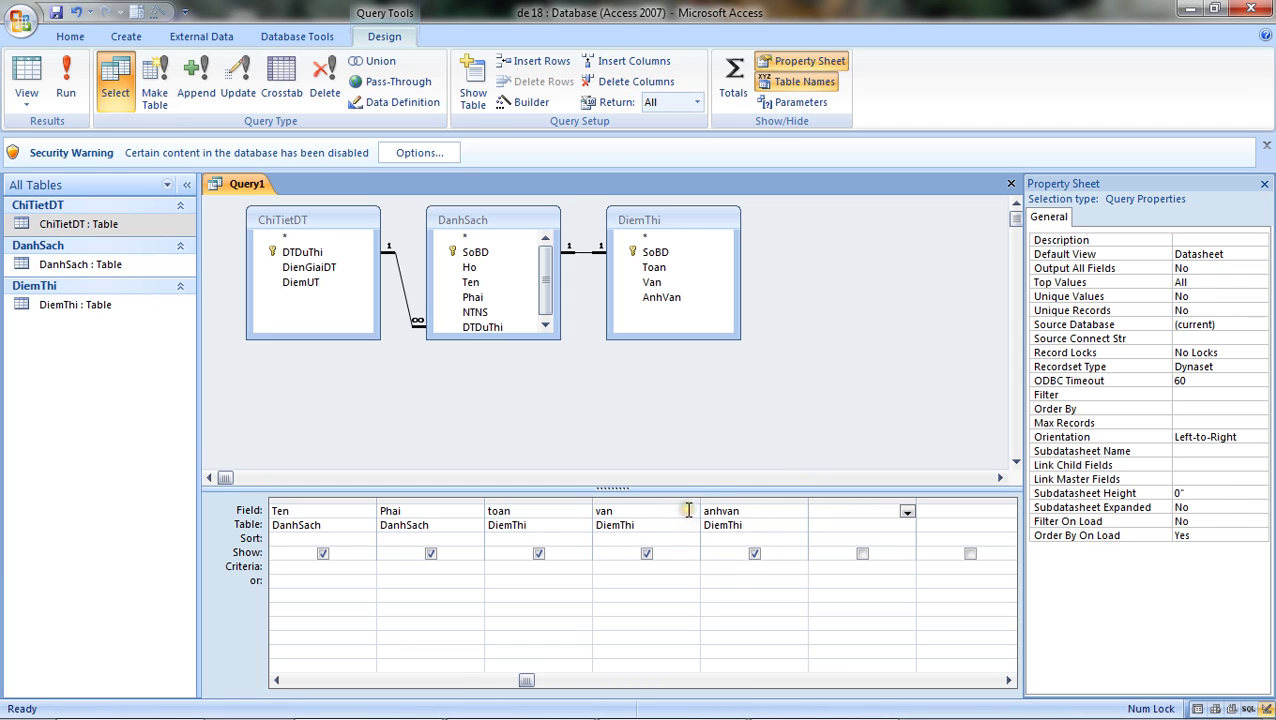
right_click(820, 511)
left_click(755, 617)
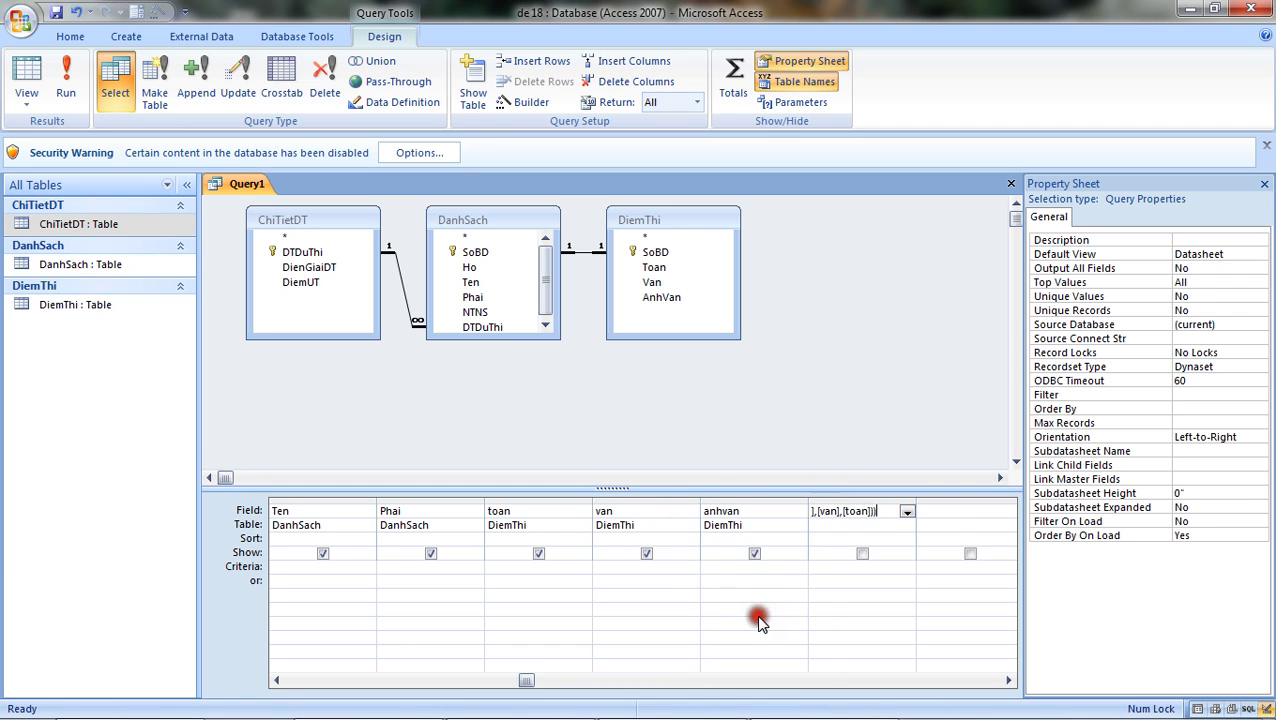
- Run the query and widen the SObd, Phai, toan, van and anhvan columns of its datasheet
left_click(66, 92)
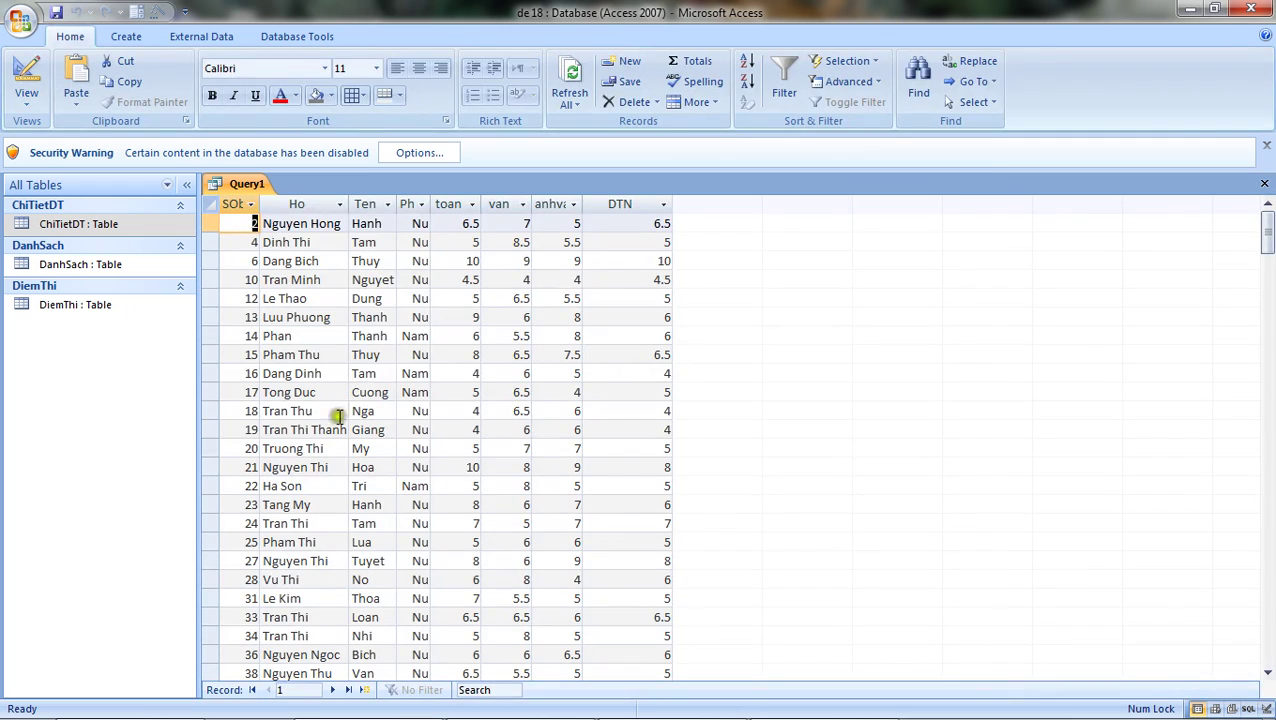
left_click_drag(433, 203, 647, 205)
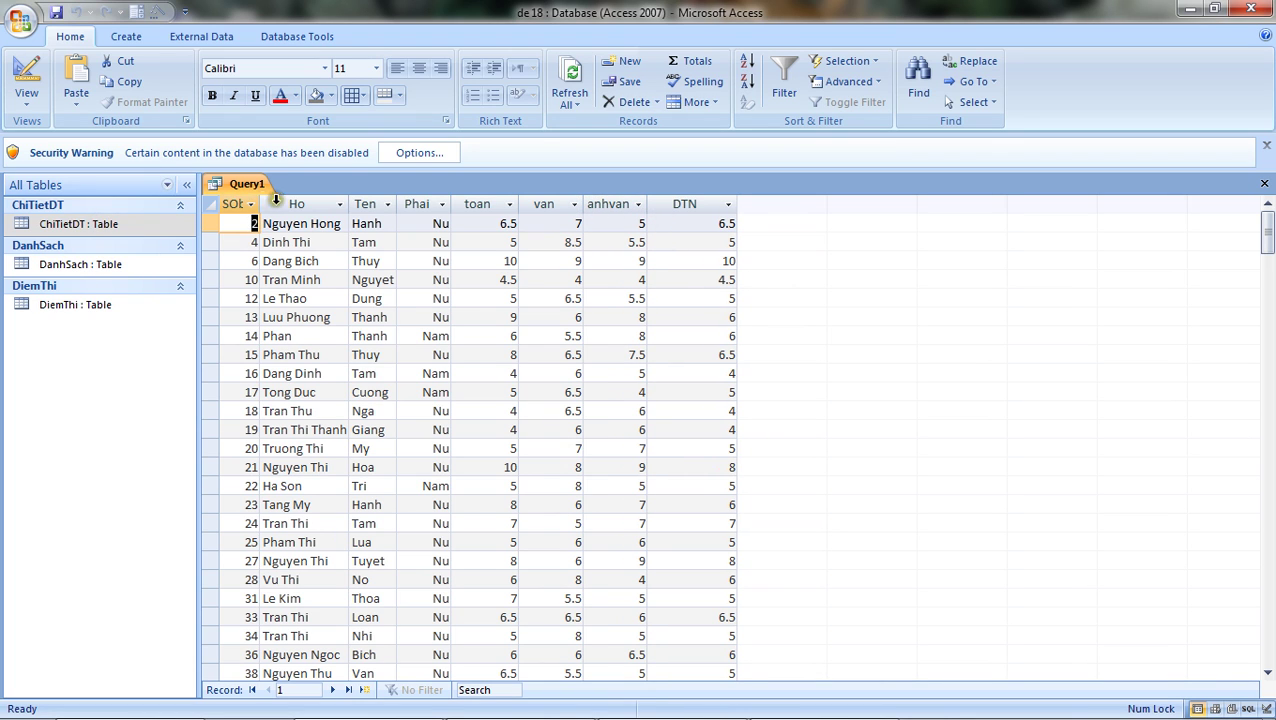
mouse_move(275, 202)
left_mouse_down()
mouse_move(256, 202)
mouse_move(276, 202)
left_mouse_up()
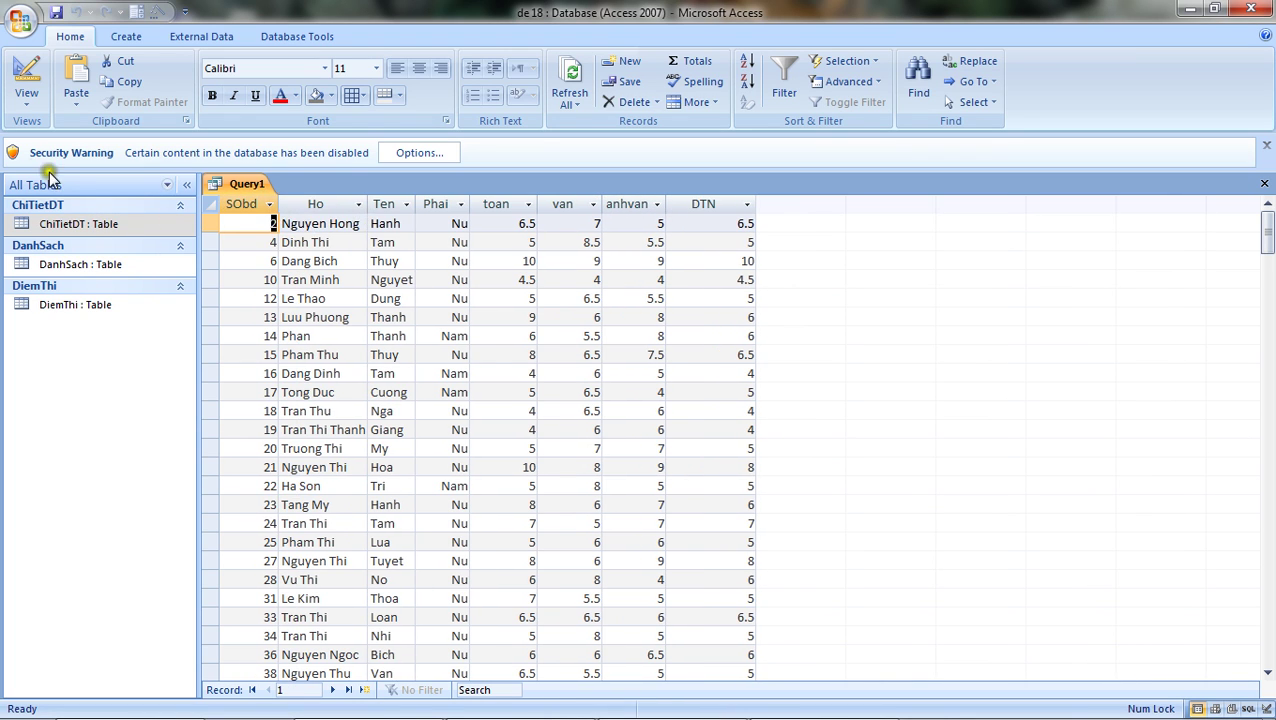
- Return the query to design view and check the TongDiem formula in the exam PDF
left_click(26, 100)
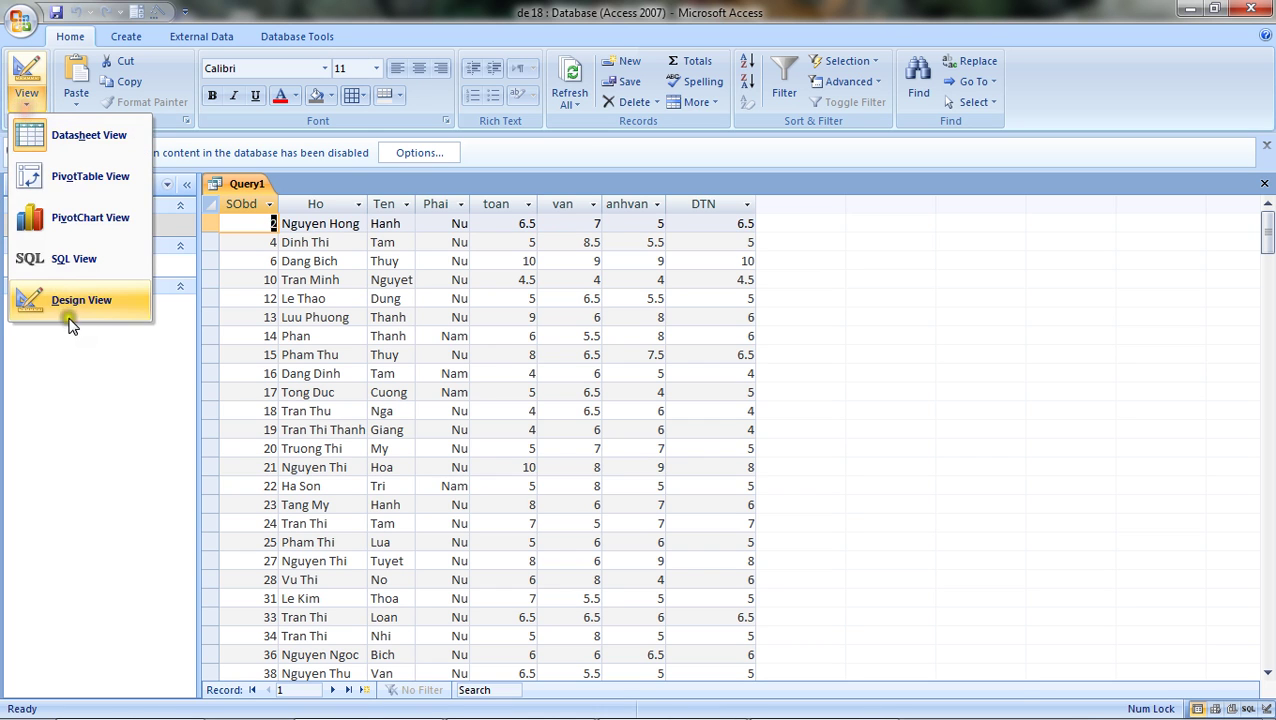
left_click(110, 305)
left_click(515, 705)
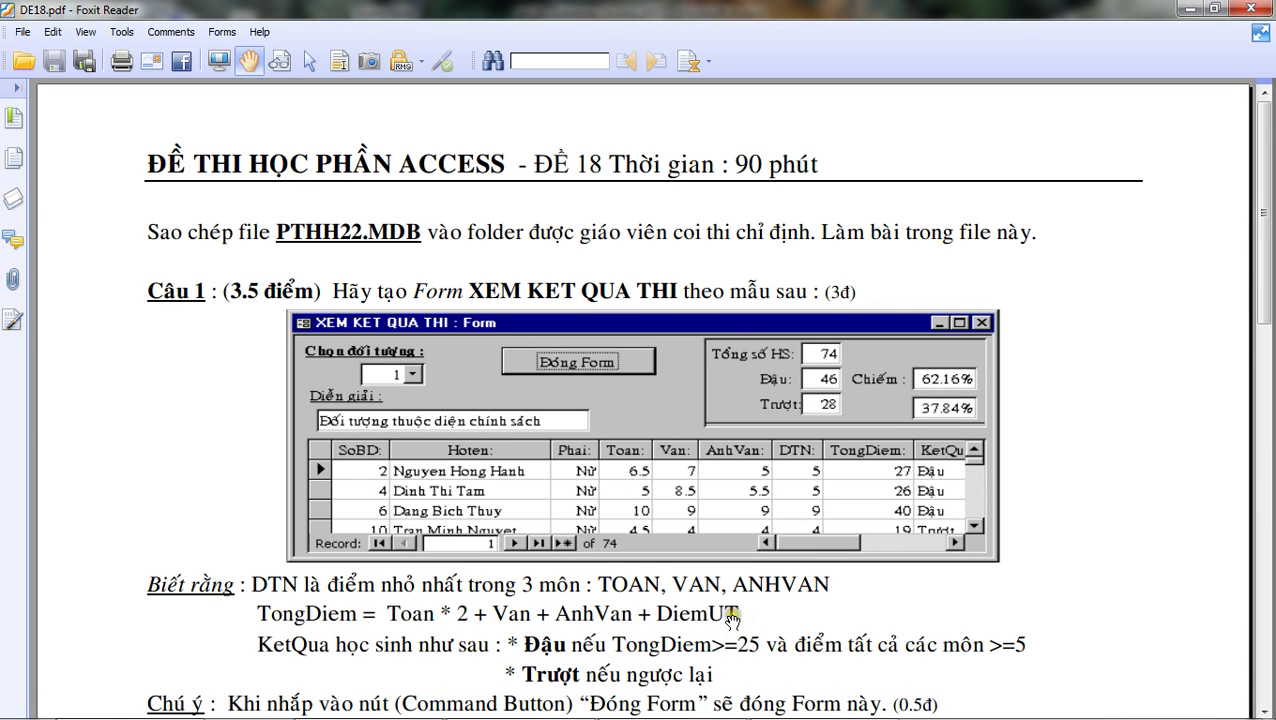
mouse_move(733, 707)
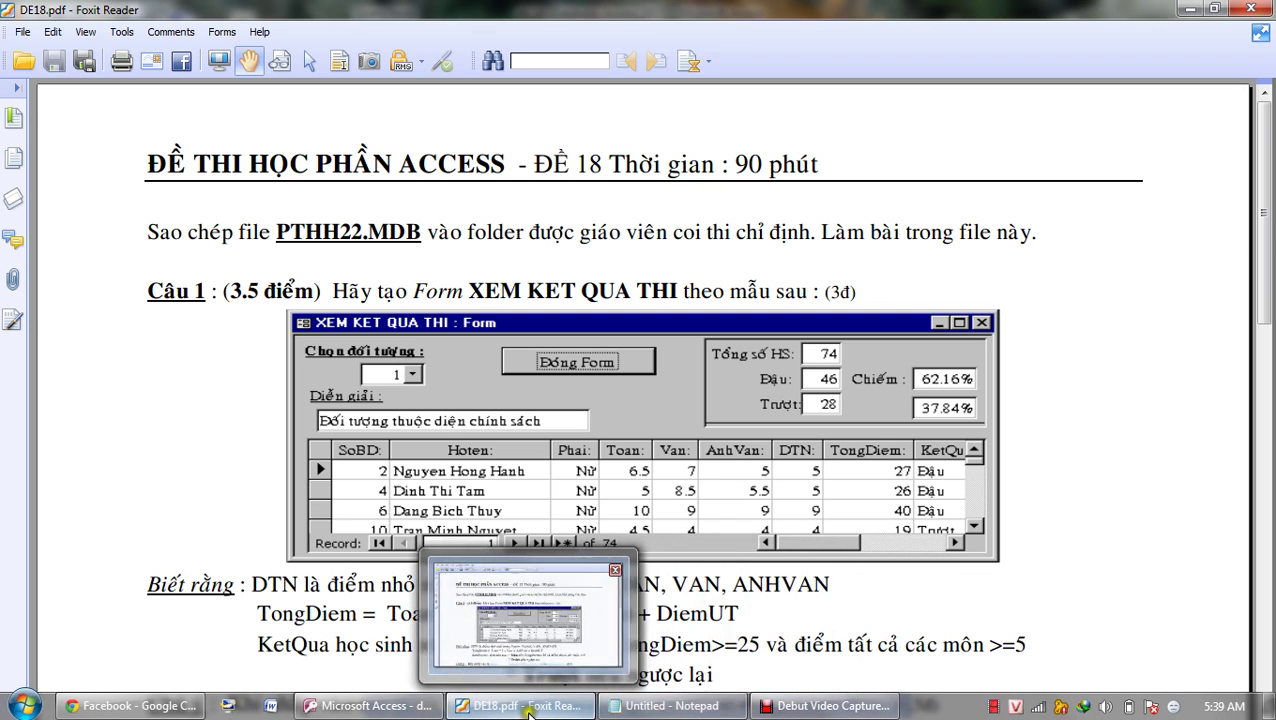
- Switch back to Access and add the diemut and dtduthi fields from ChiTietDT as the query columns after DTN
left_click(370, 706)
left_click(932, 515)
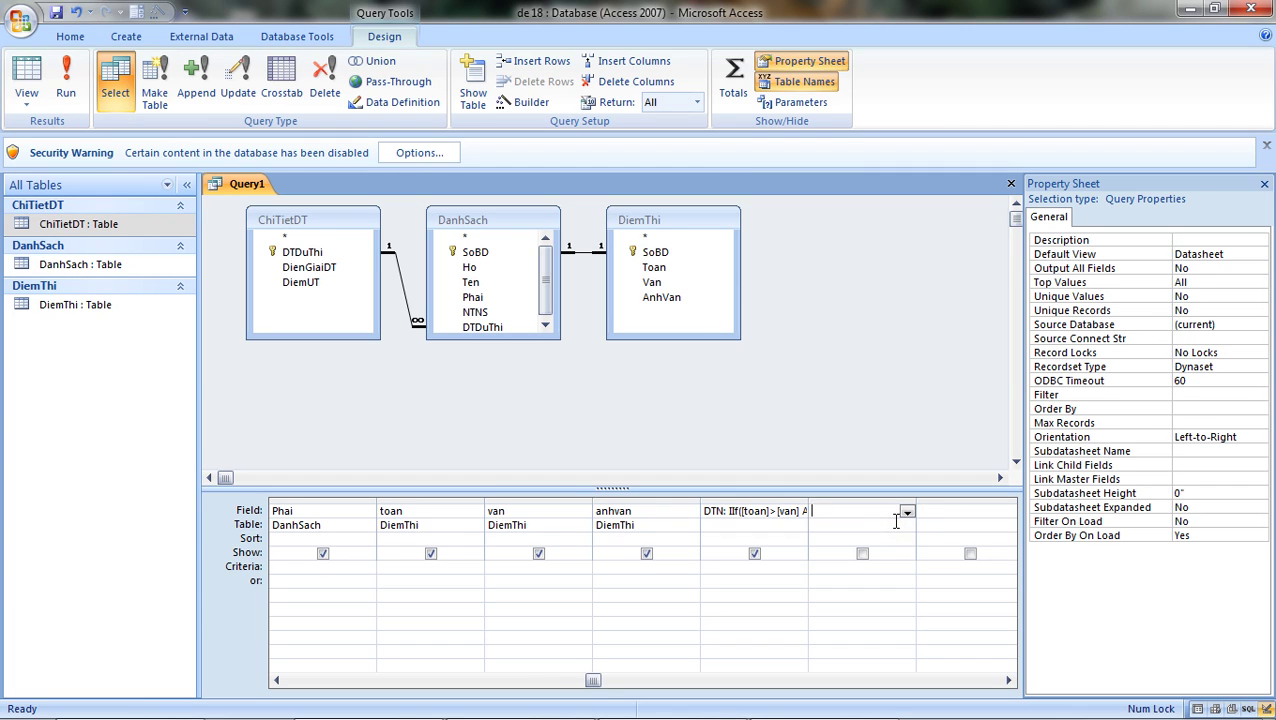
type("di")
type("emy")
type("t")
key("Return")
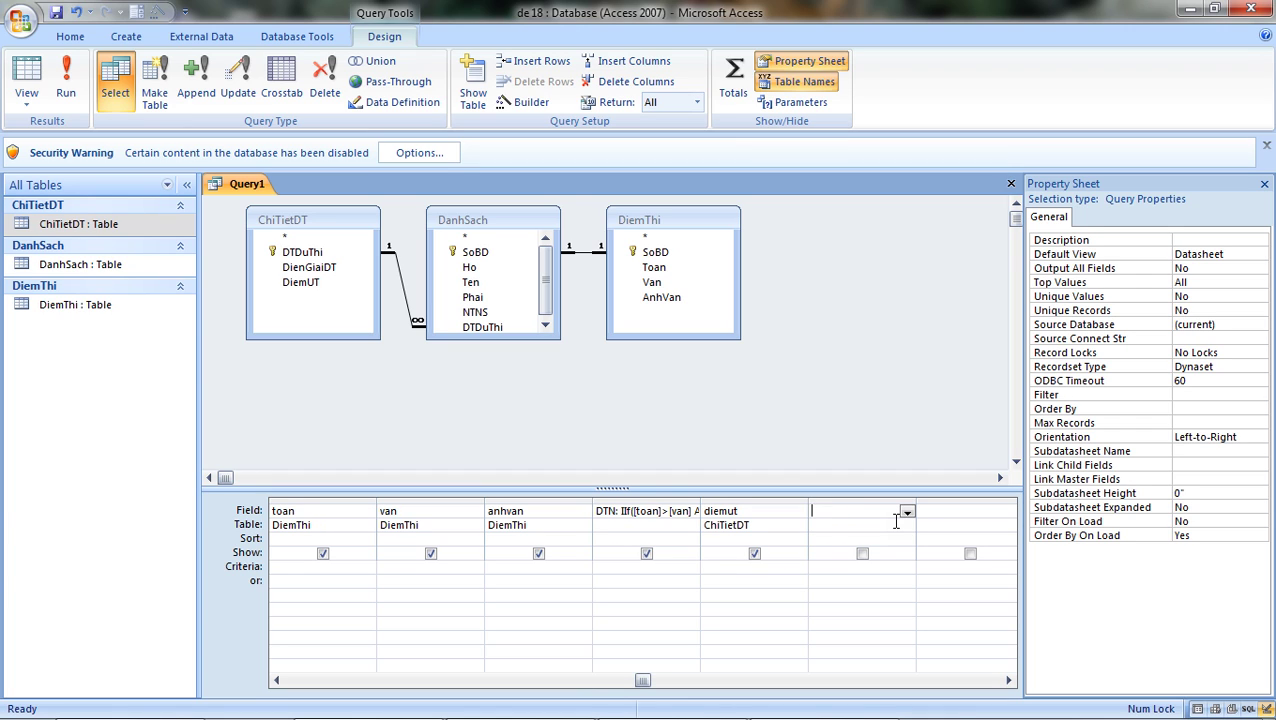
type("dtduthi")
key("Return")
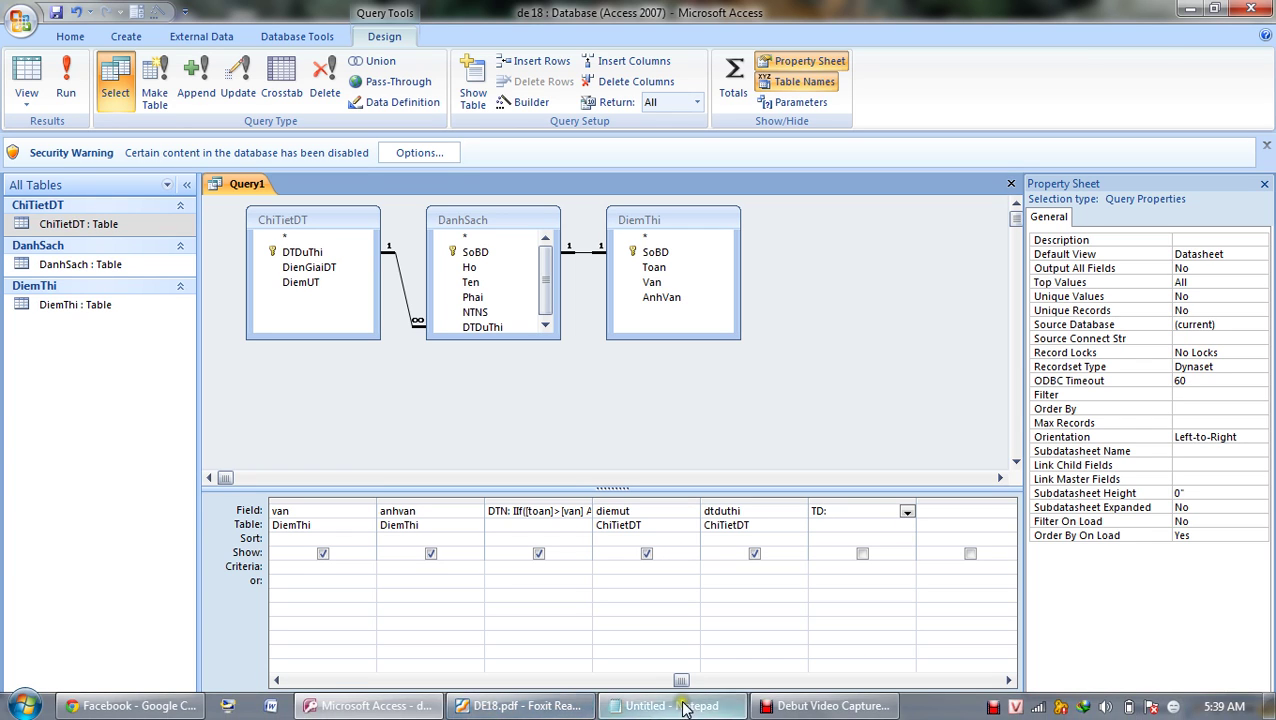
- Switch to Notepad and replace its old text with the formula TD:[toan]*2+[van]+[anhvan]+[diemut]
left_click(684, 712)
key("ctrl+x")
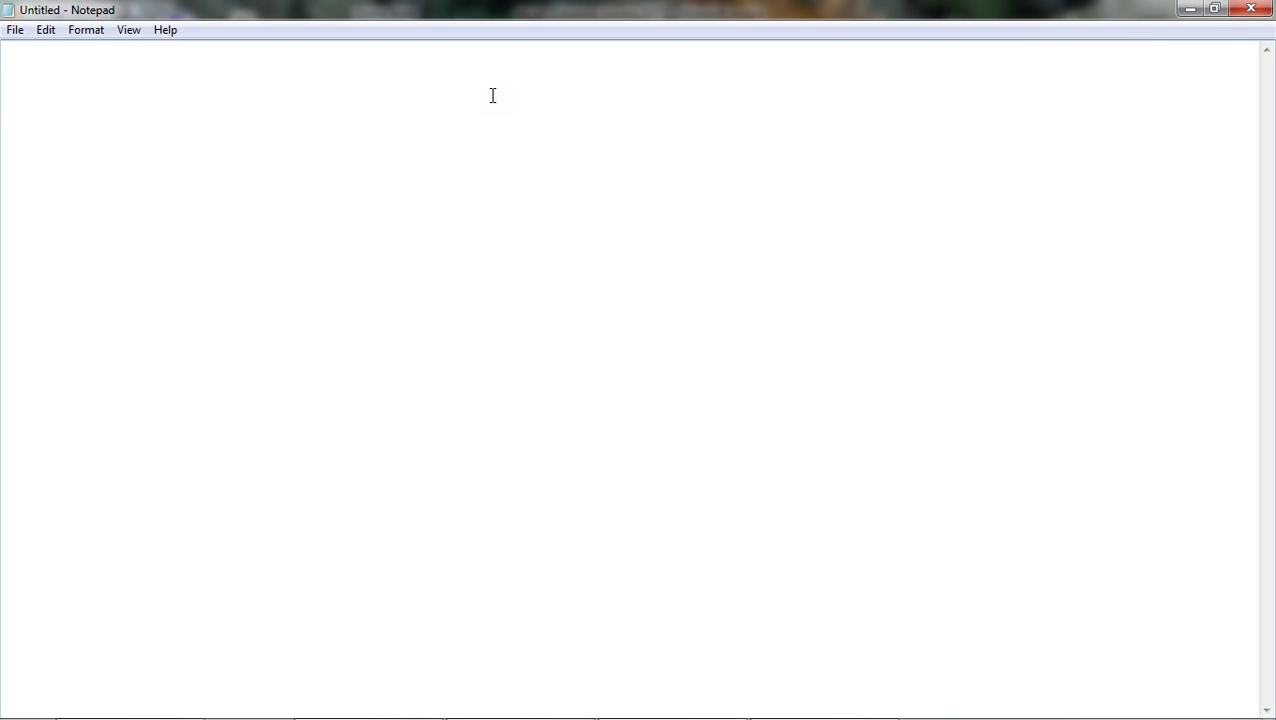
type("TD")
type(":[[toan]")
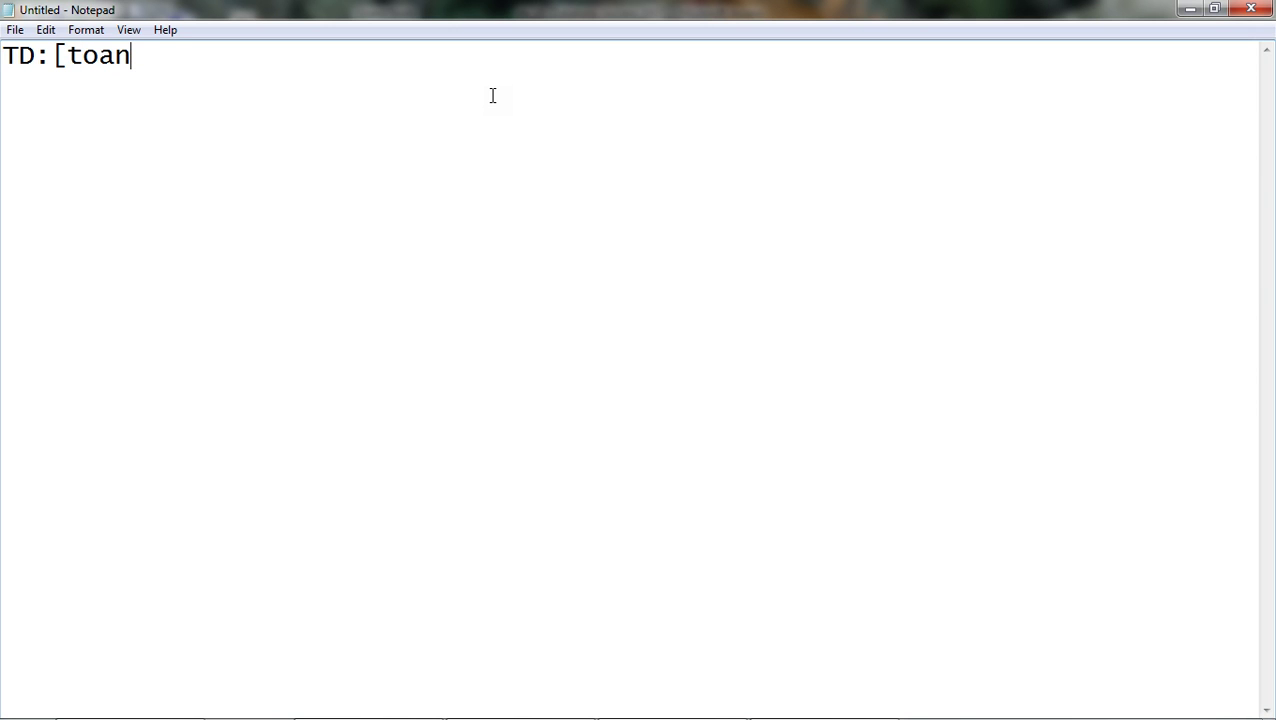
type("*2+[van]+")
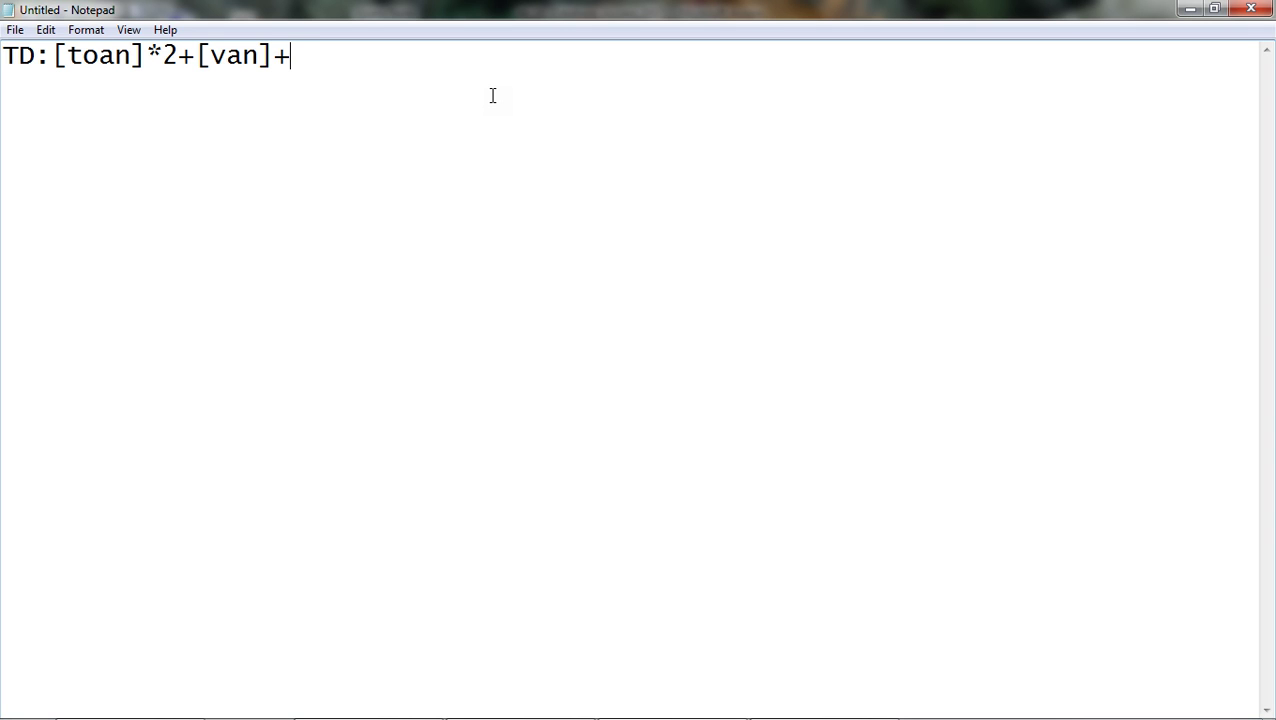
type("[anhvan")
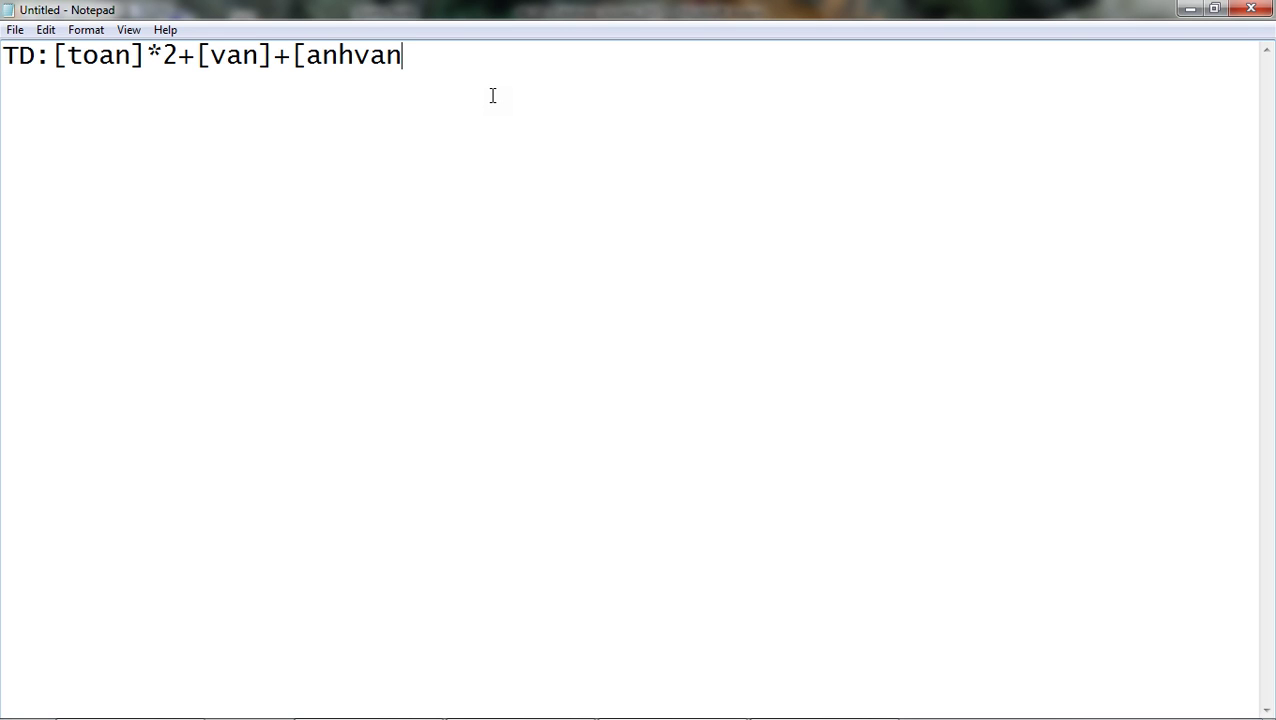
type("]+ơ")
key("BackSpace")
type("ơ")
type("[")
key("BackSpace")
type("ơ[diemut")
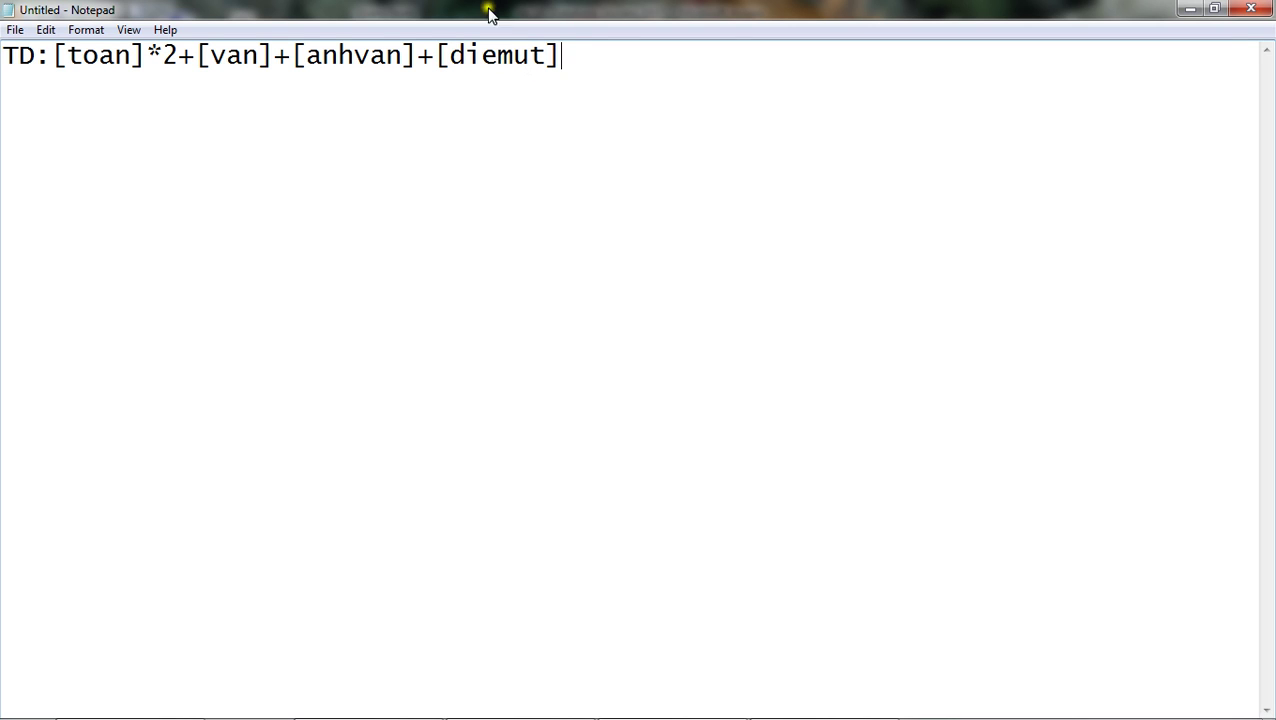
- Copy the whole TD formula and paste it into the Access query column after dtduthi, replacing the unfinished TD: entry
left_click_drag(568, 55, 14, 52)
right_click(12, 50)
left_click(80, 110)
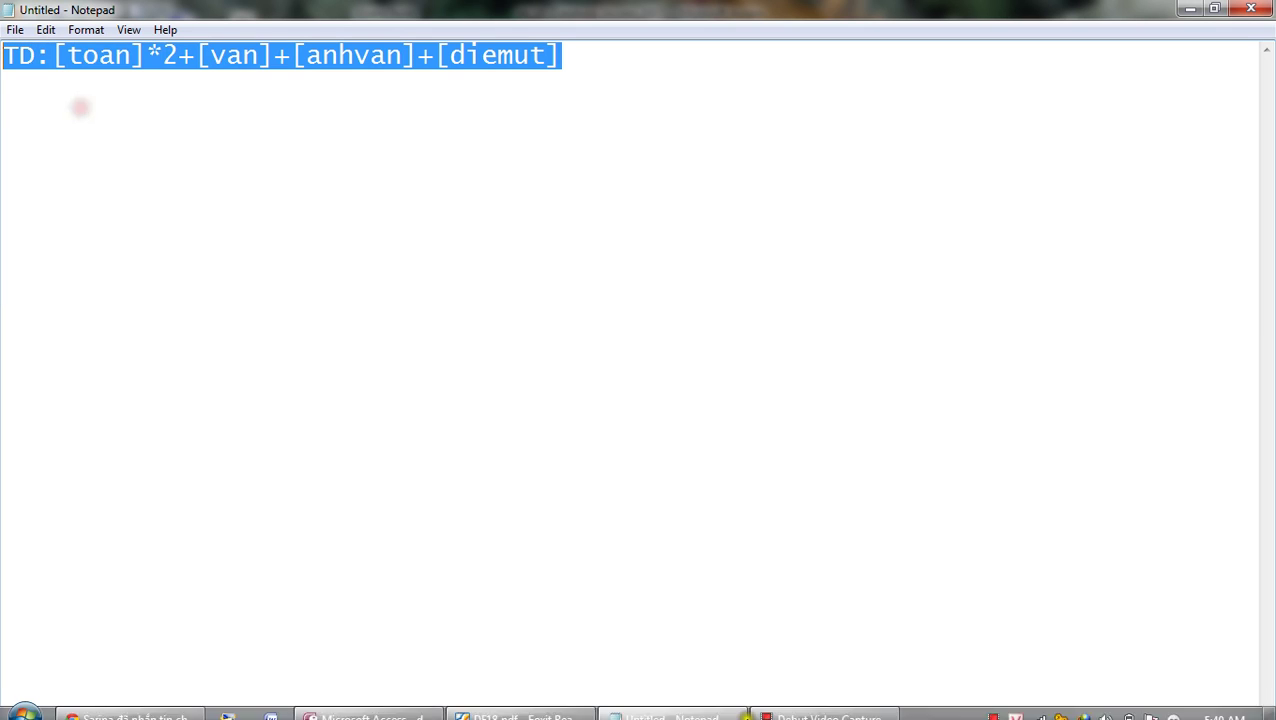
left_click(356, 706)
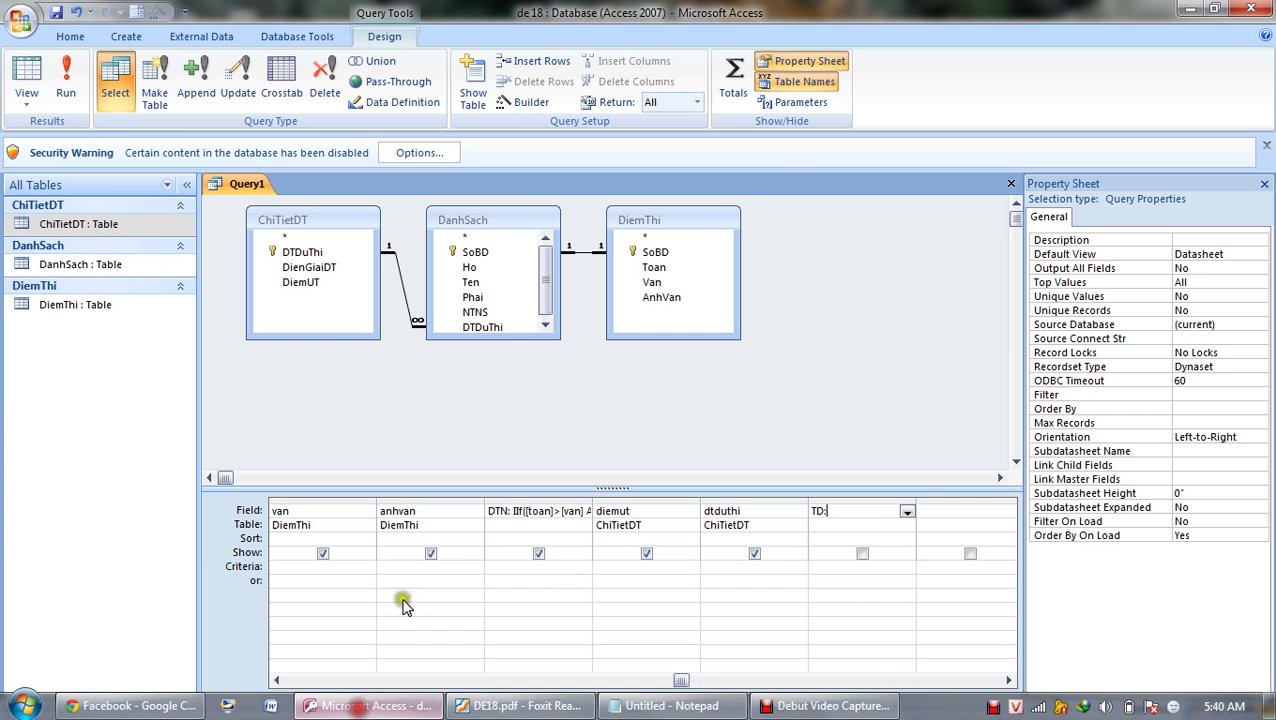
left_click(826, 511)
key("BackSpace")
key("BackSpace")
key("BackSpace")
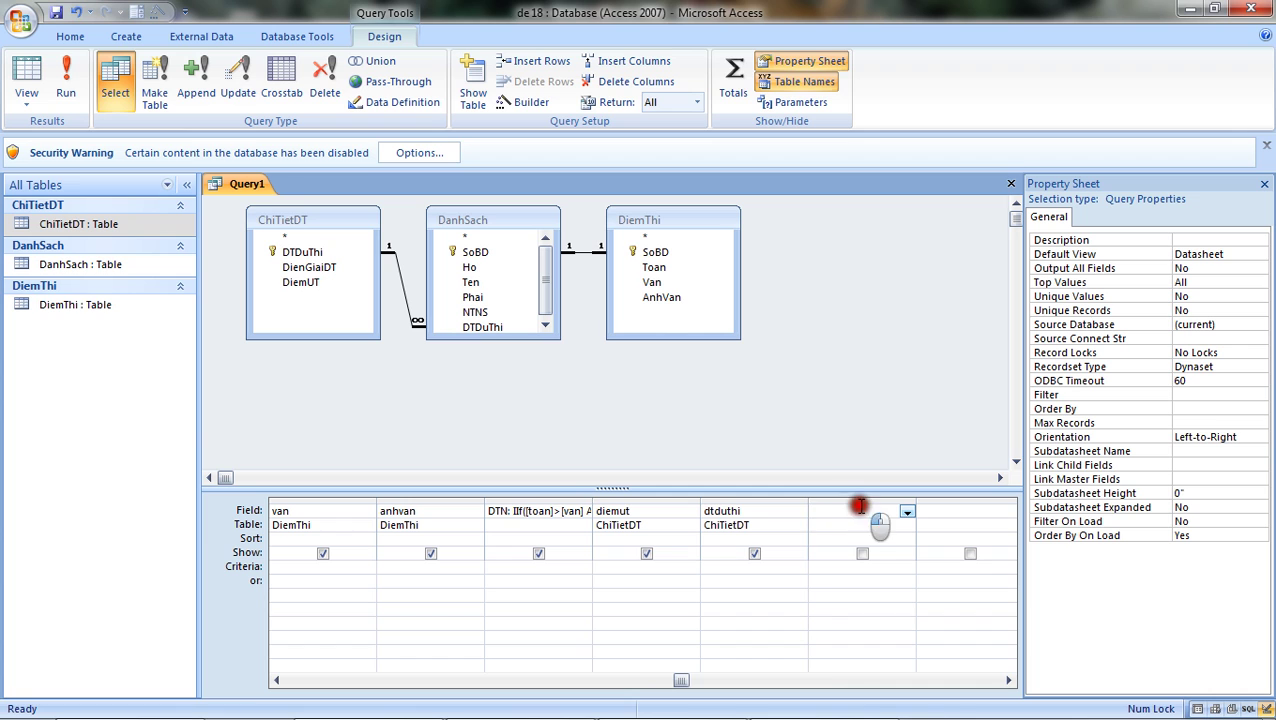
right_click(860, 508)
left_click(787, 607)
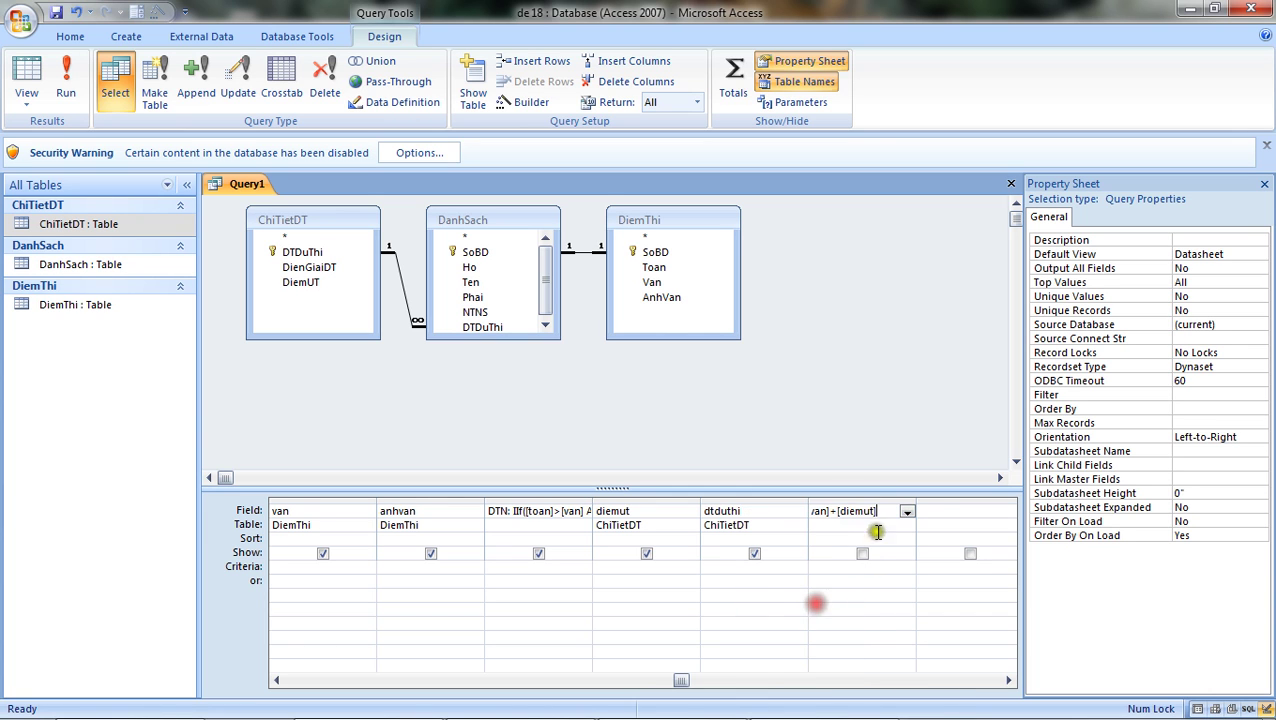
- Run the query to check the TD column in its datasheet, and return to design view
left_click(66, 80)
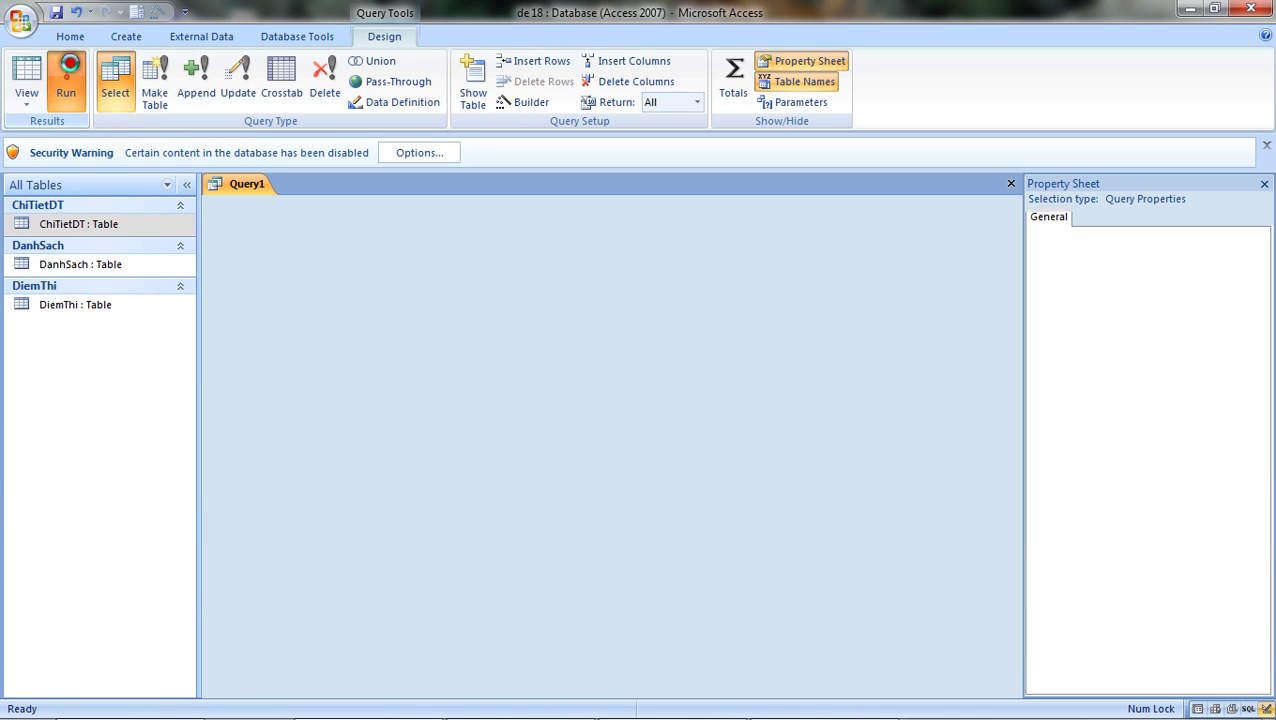
left_click(926, 223)
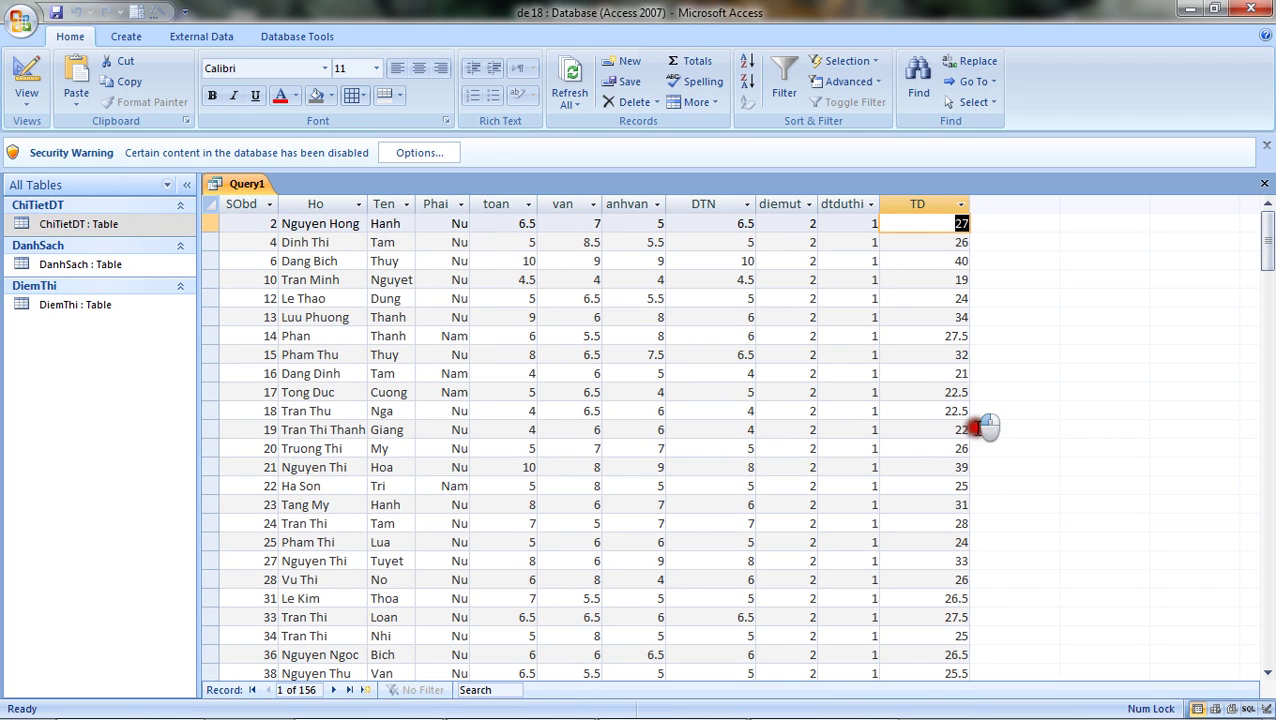
left_click(36, 103)
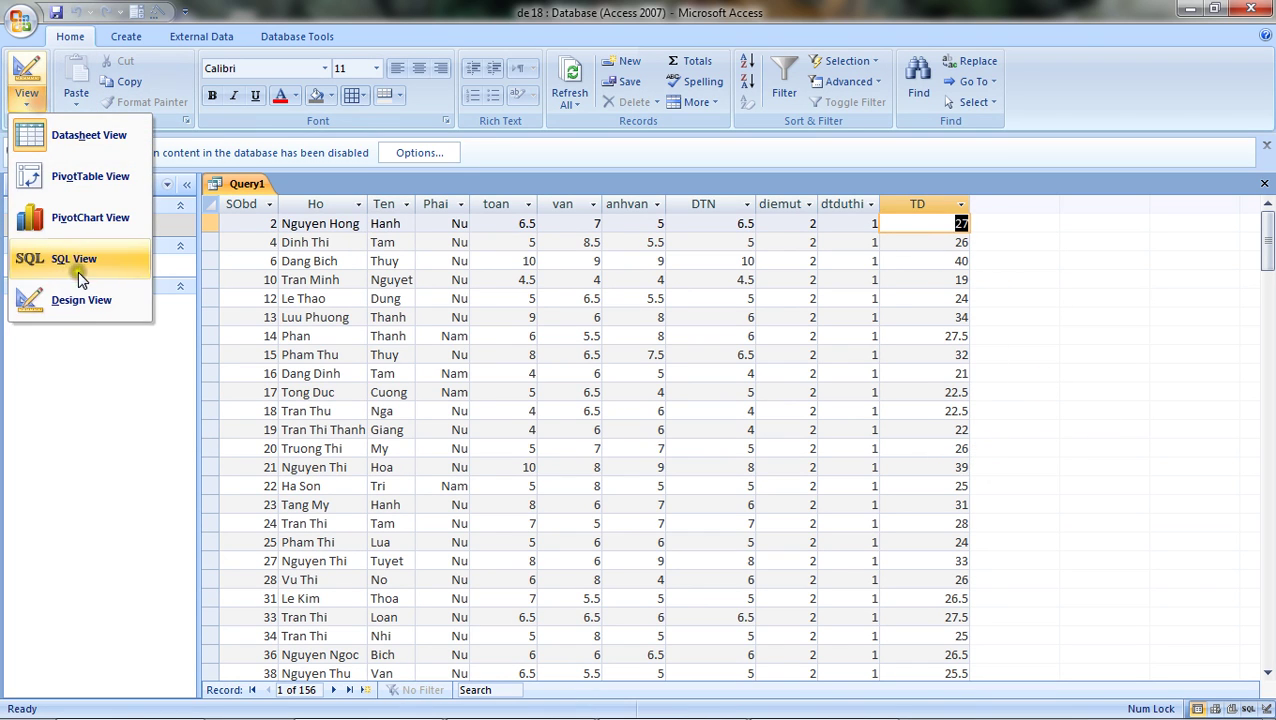
left_click(94, 293)
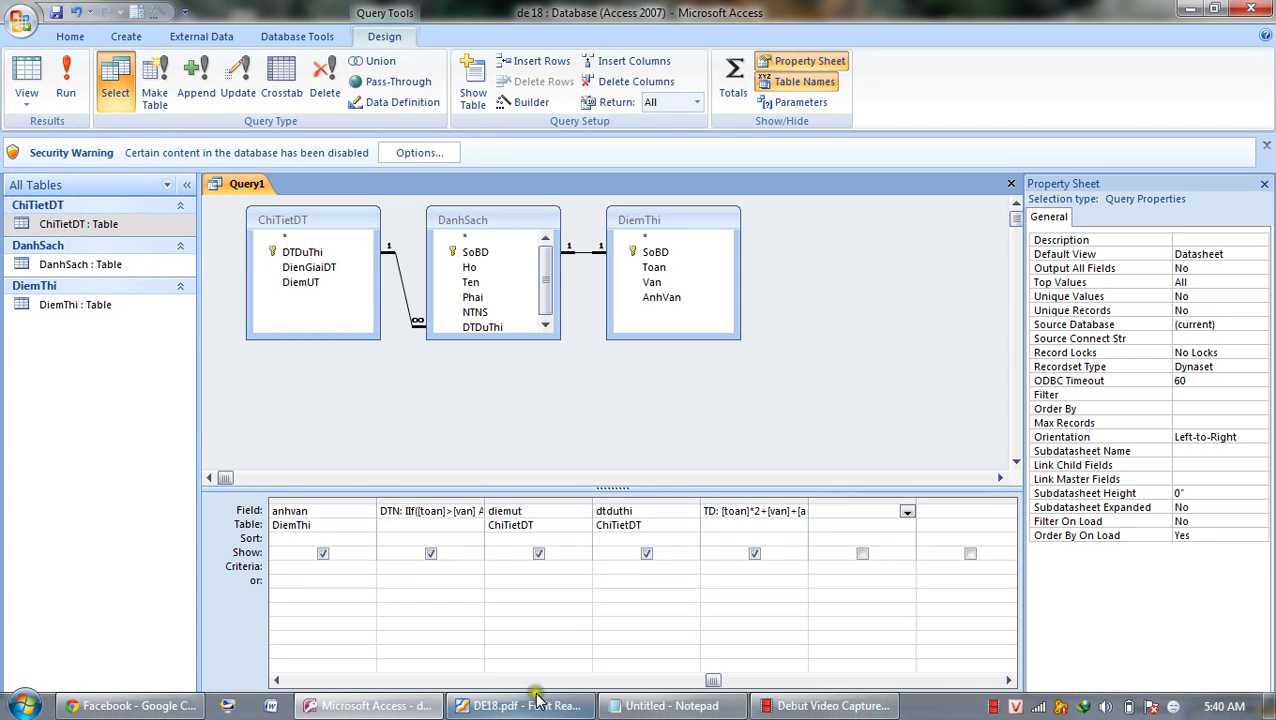
left_click(826, 705)
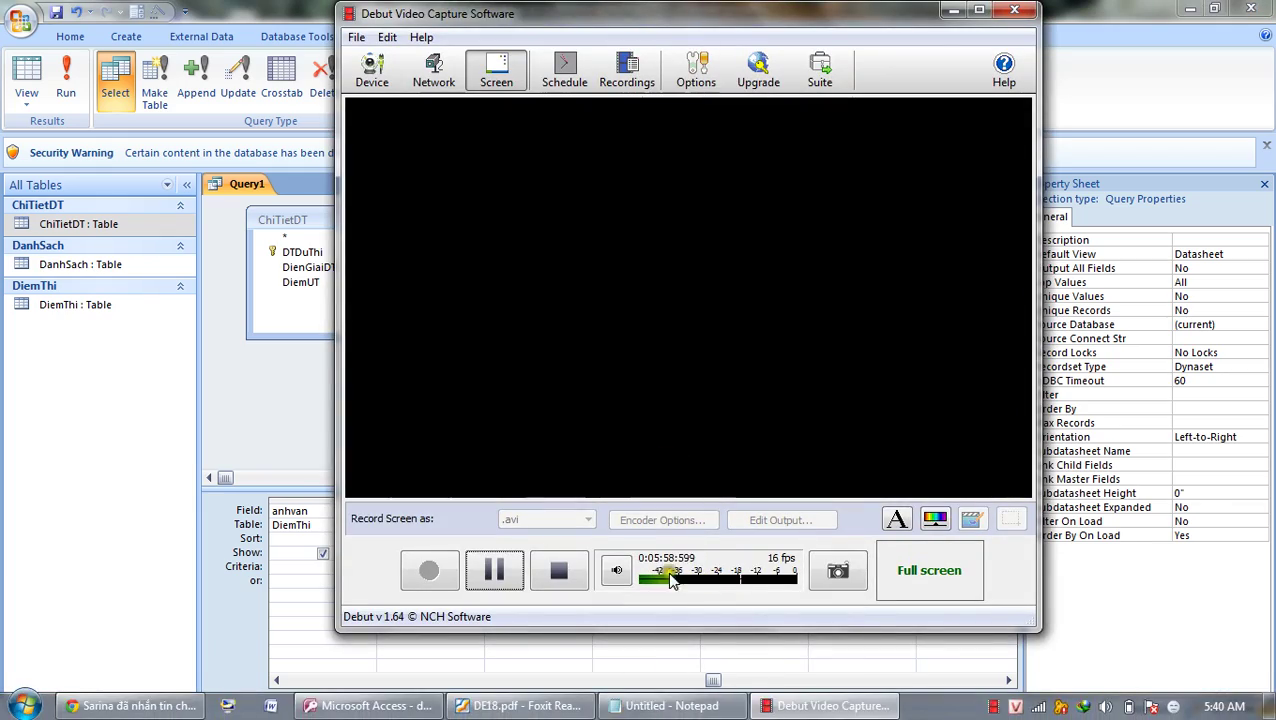
left_click(494, 570)
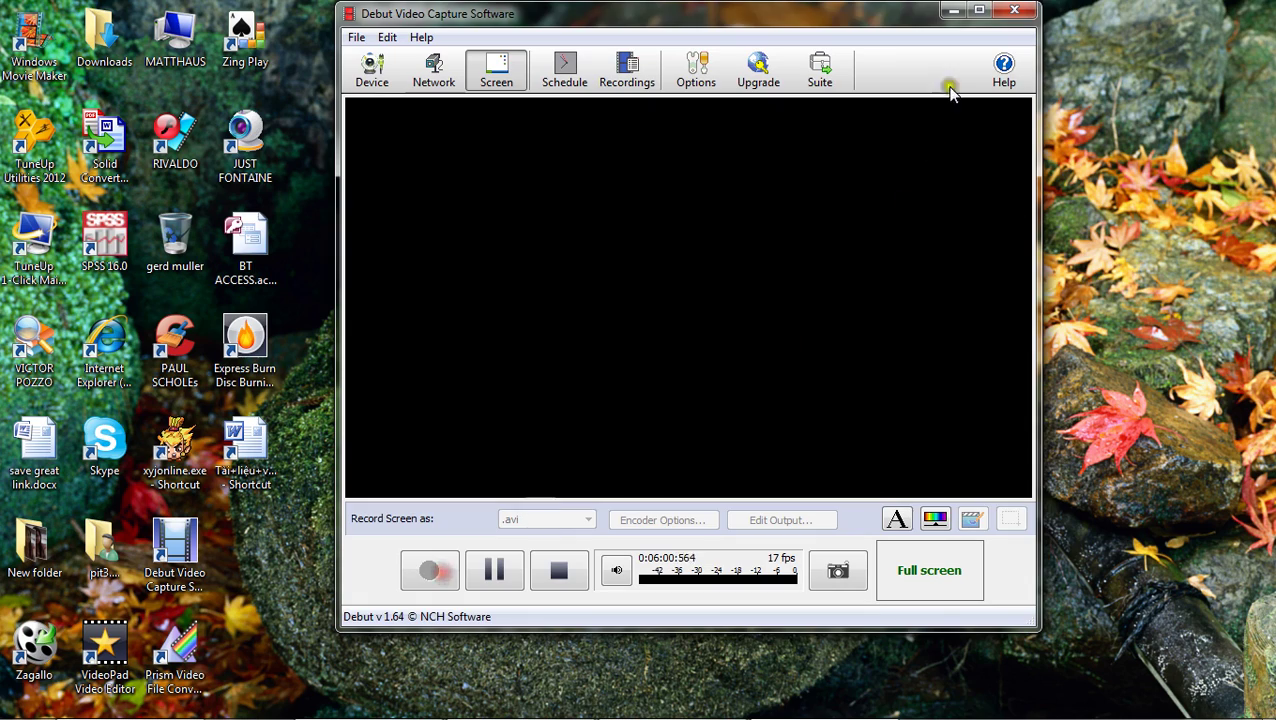
left_click(953, 11)
left_click(371, 707)
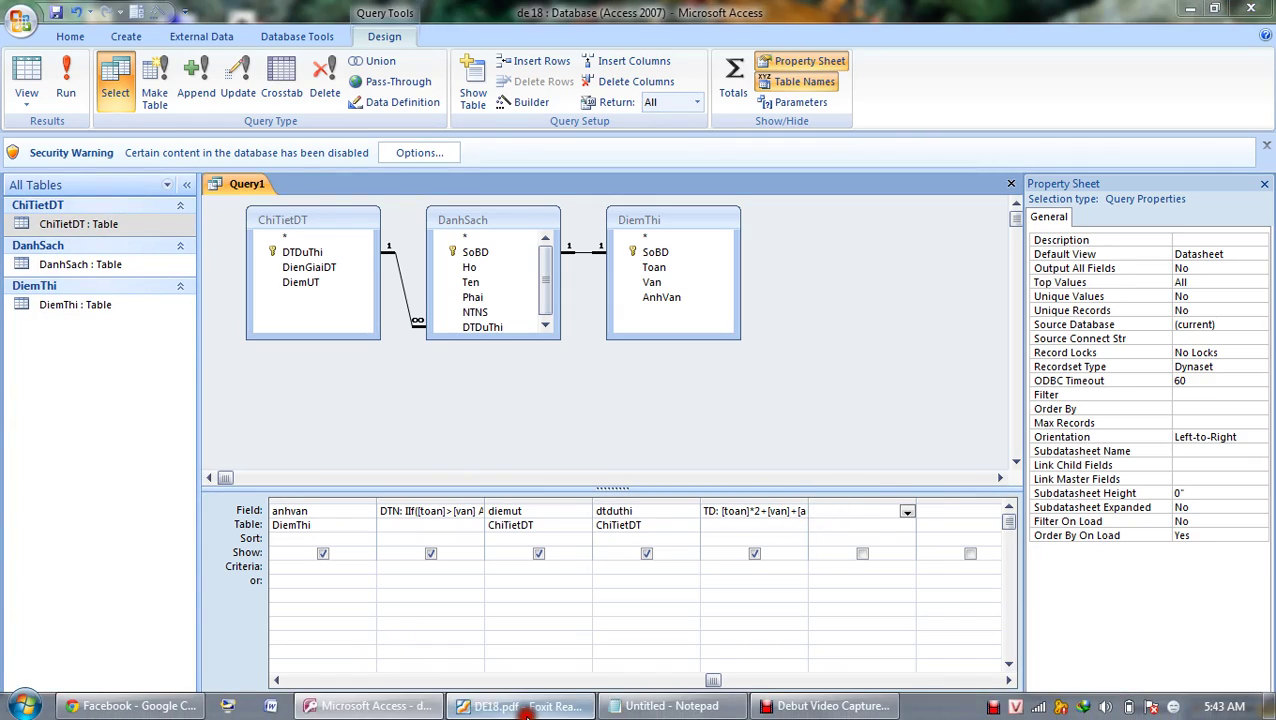
- Check the KetQua pass and fail conditions in the exam PDF, and switch back to Access
left_click(525, 713)
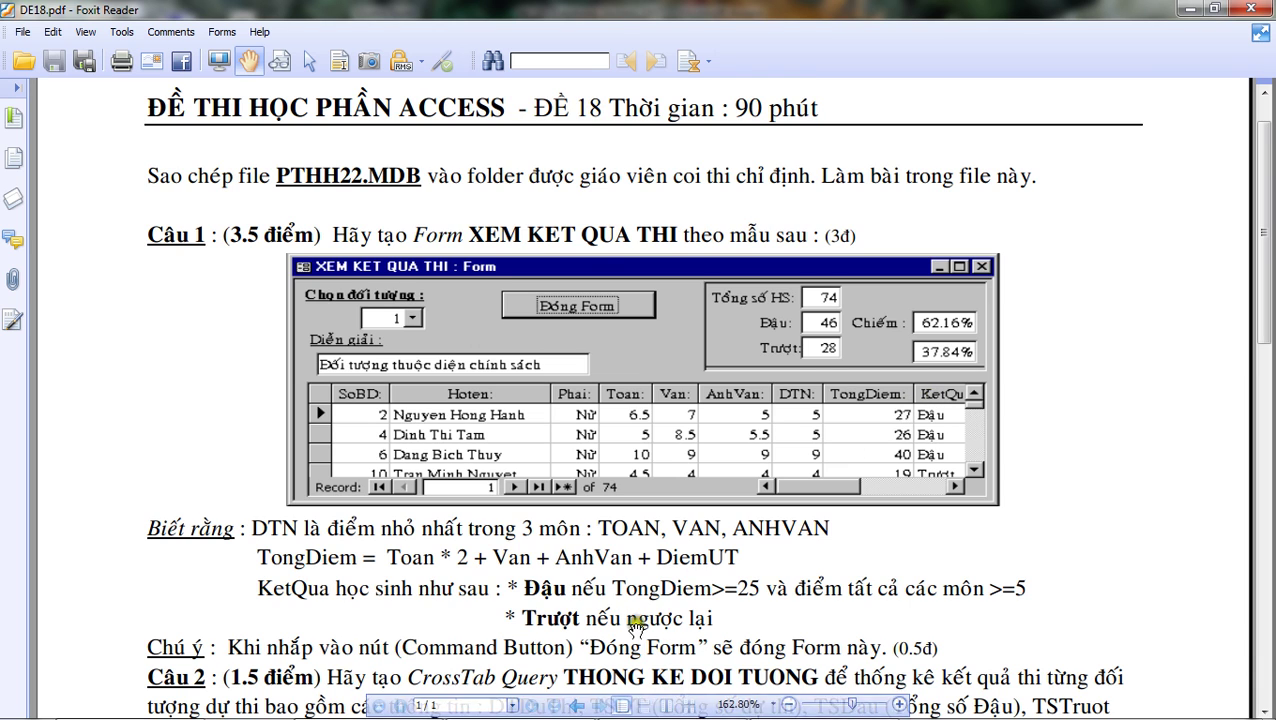
scroll(600, 615, "down", 3)
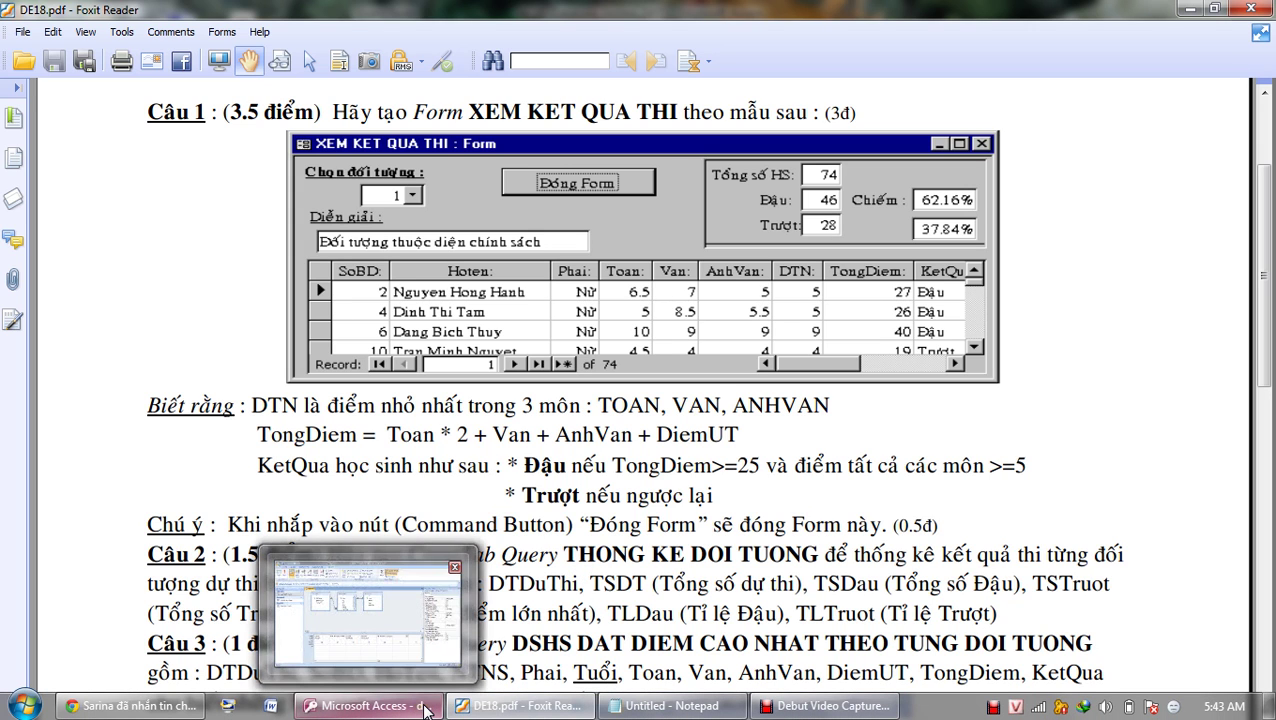
left_click(425, 707)
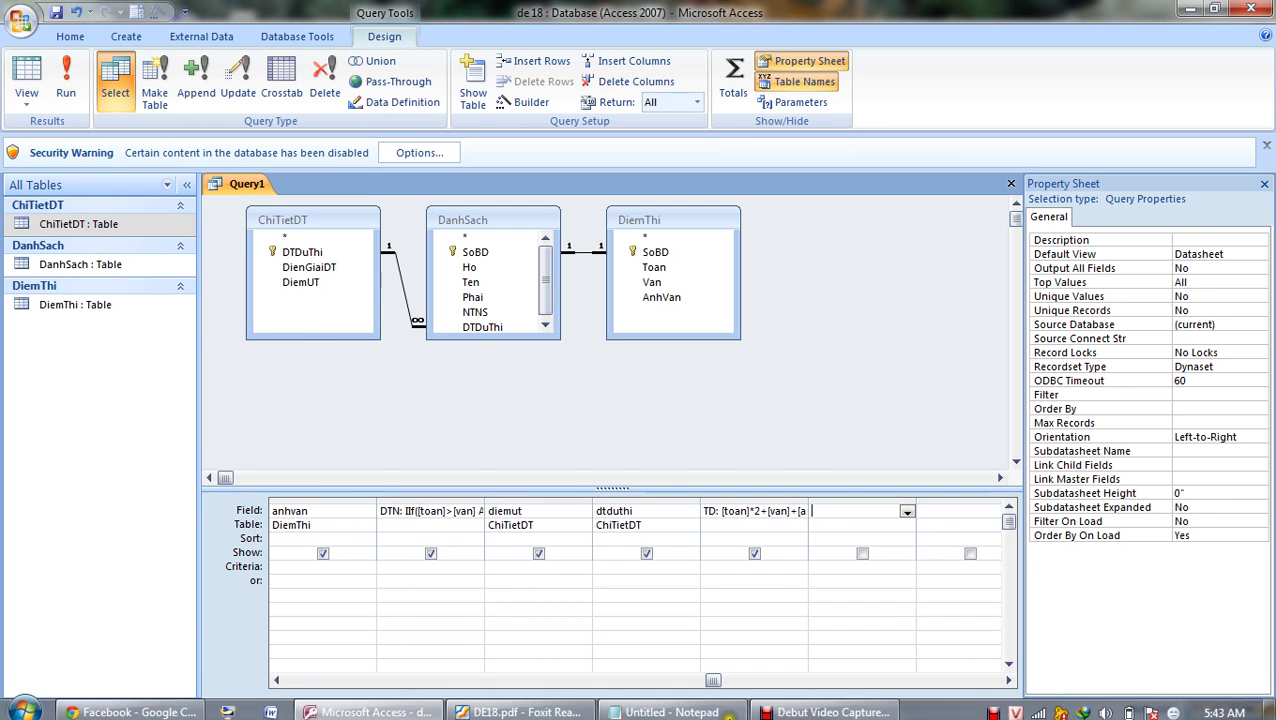
- Switch to Notepad and replace the TD formula with the start of the result formula, KQ:IIF([TD]>=25
left_click(717, 704)
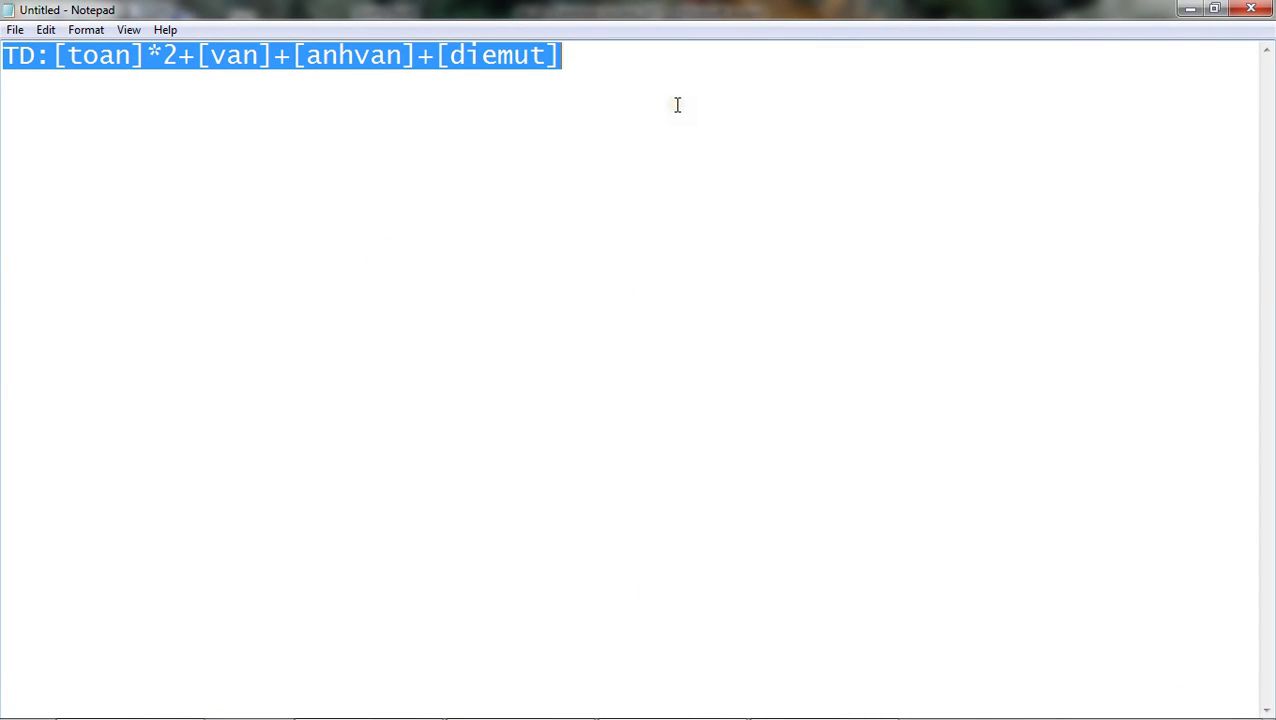
type("KQ")
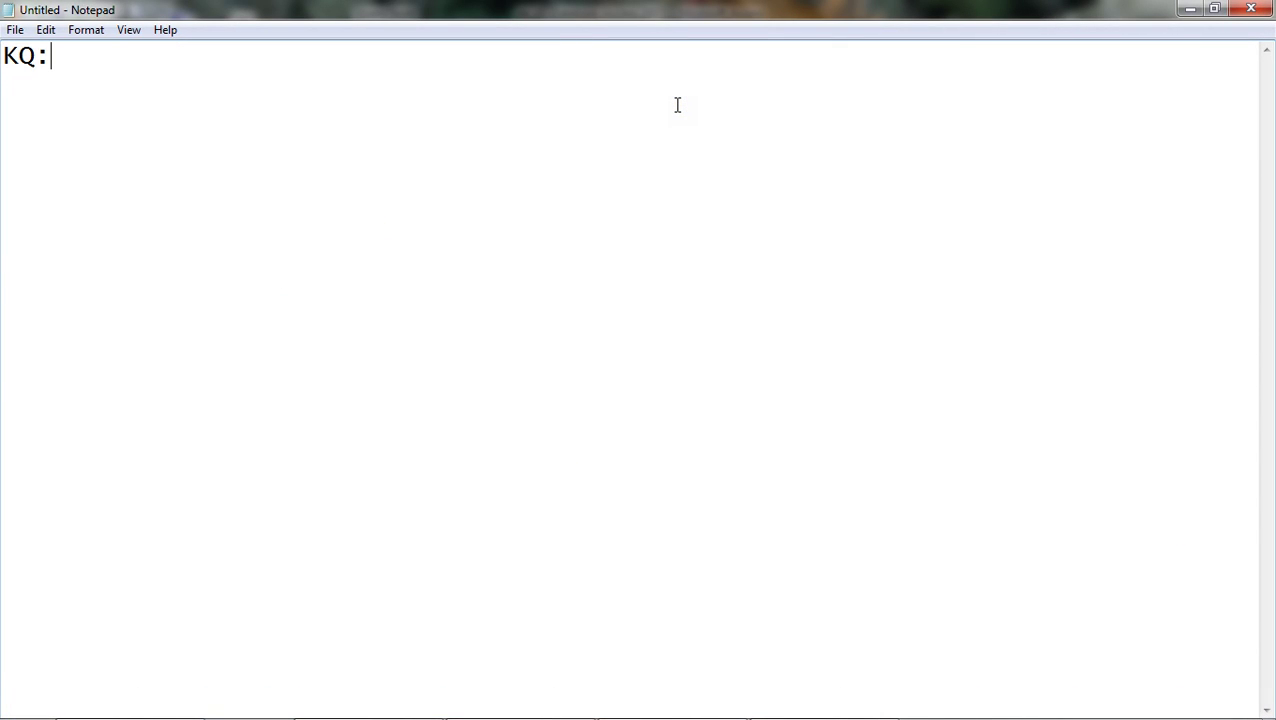
type(":IIF")
type("([")
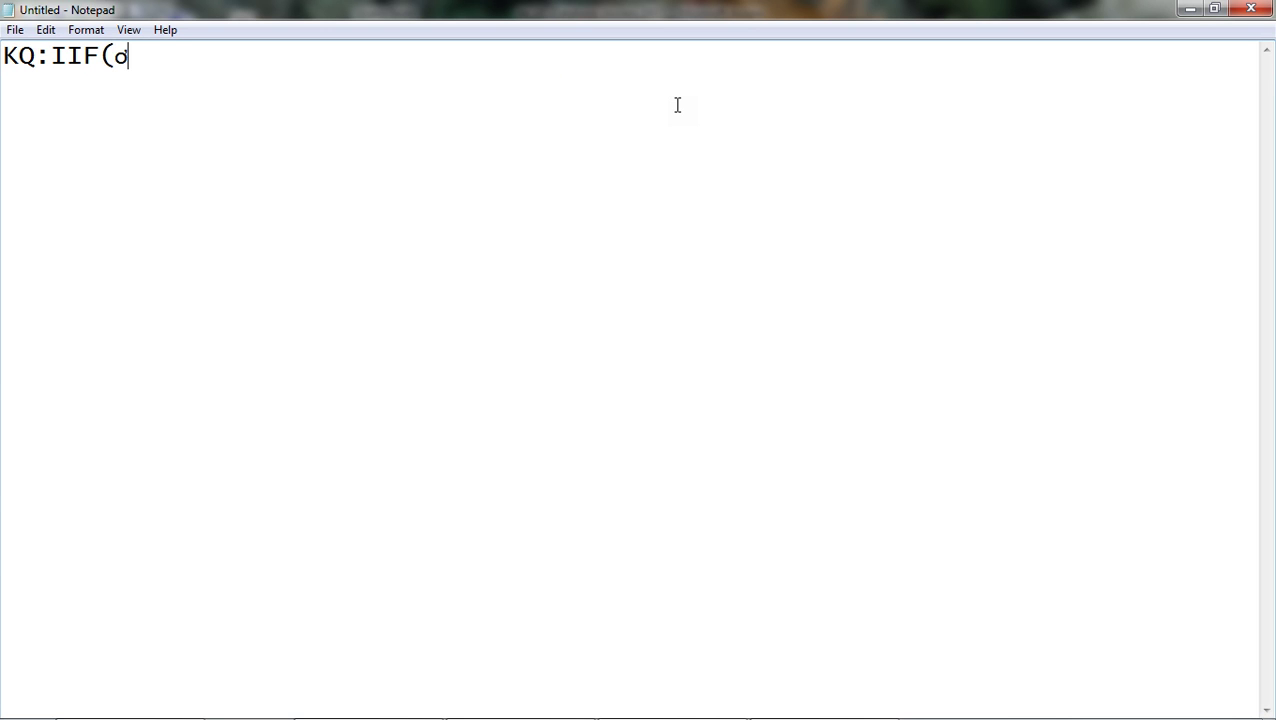
type("TD]")
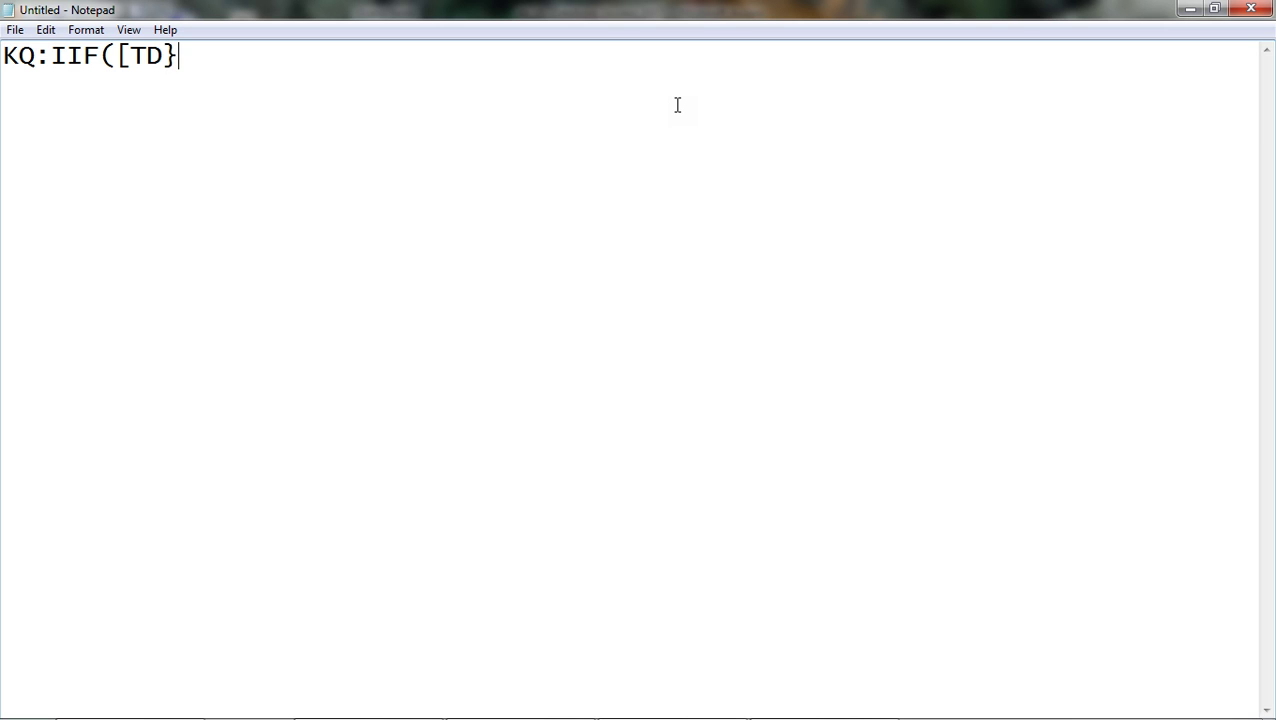
key("BackSpace")
type("]>=25")
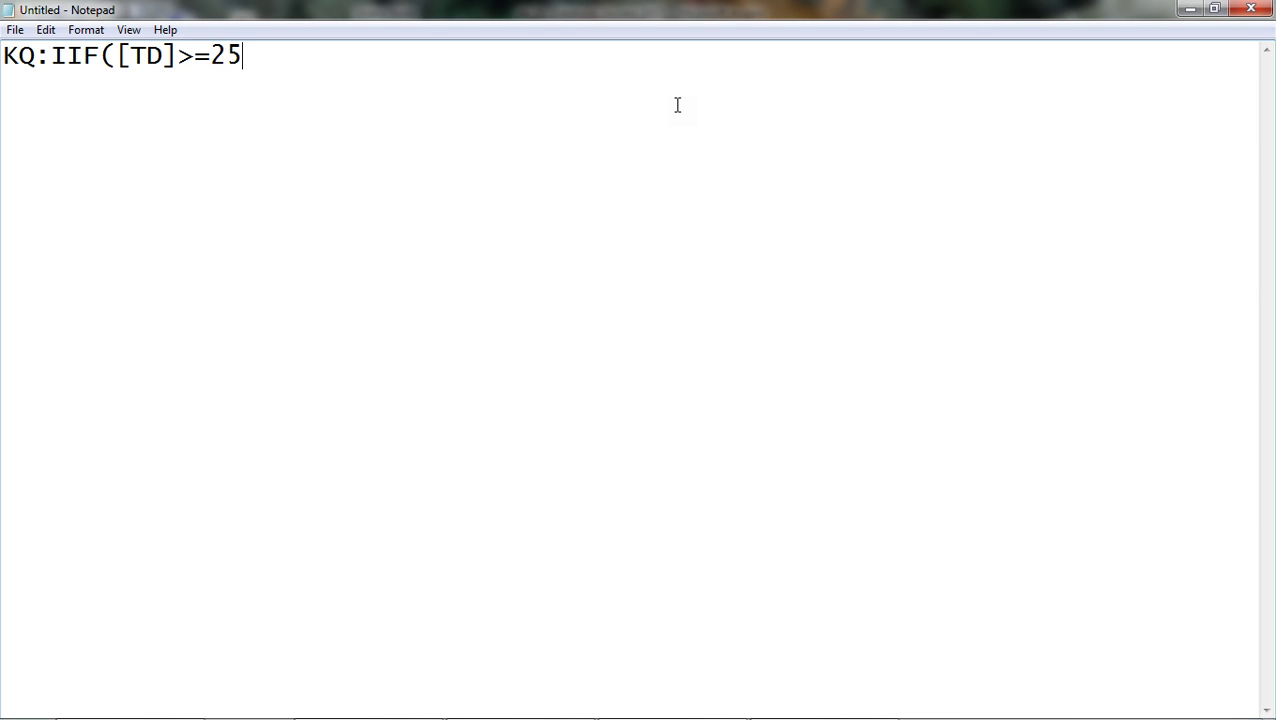
- Complete the KQ formula with and [toan]>=5 and [van]>=5 and [anhvan]>=5,"dau","rot")
type(" and ơ")
key("BackSpace")
type("[t")
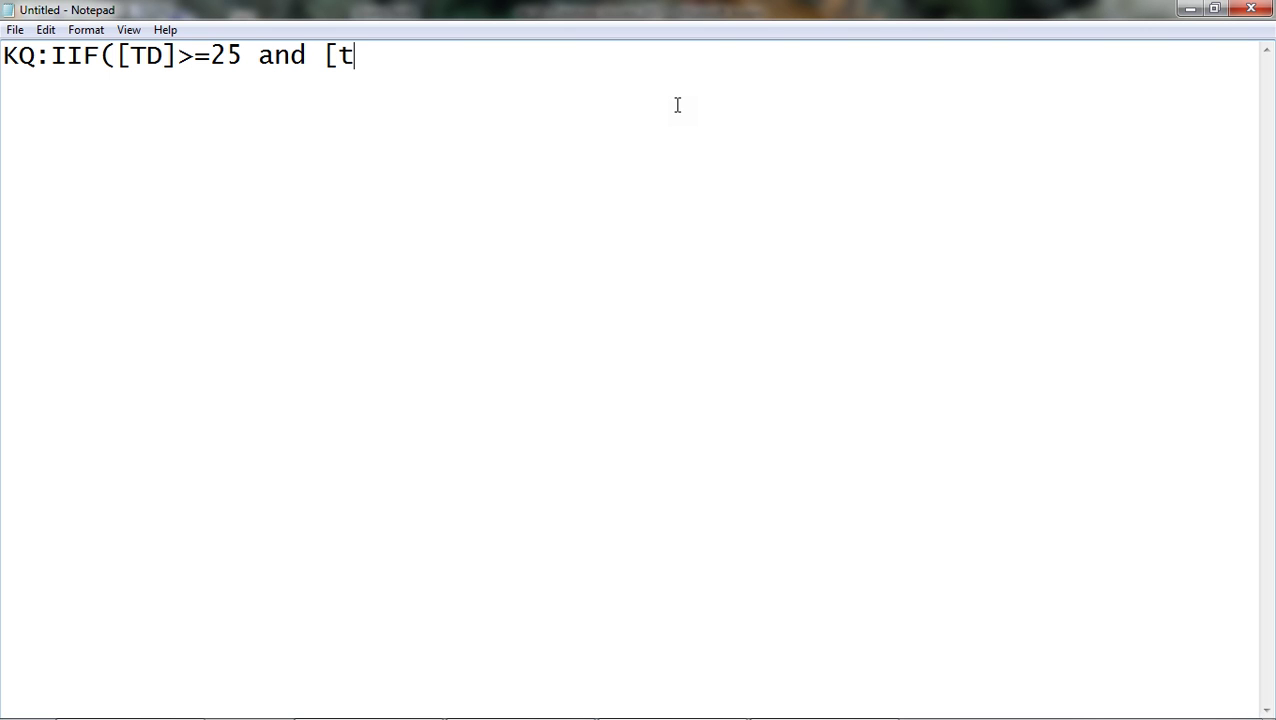
type("oan]")
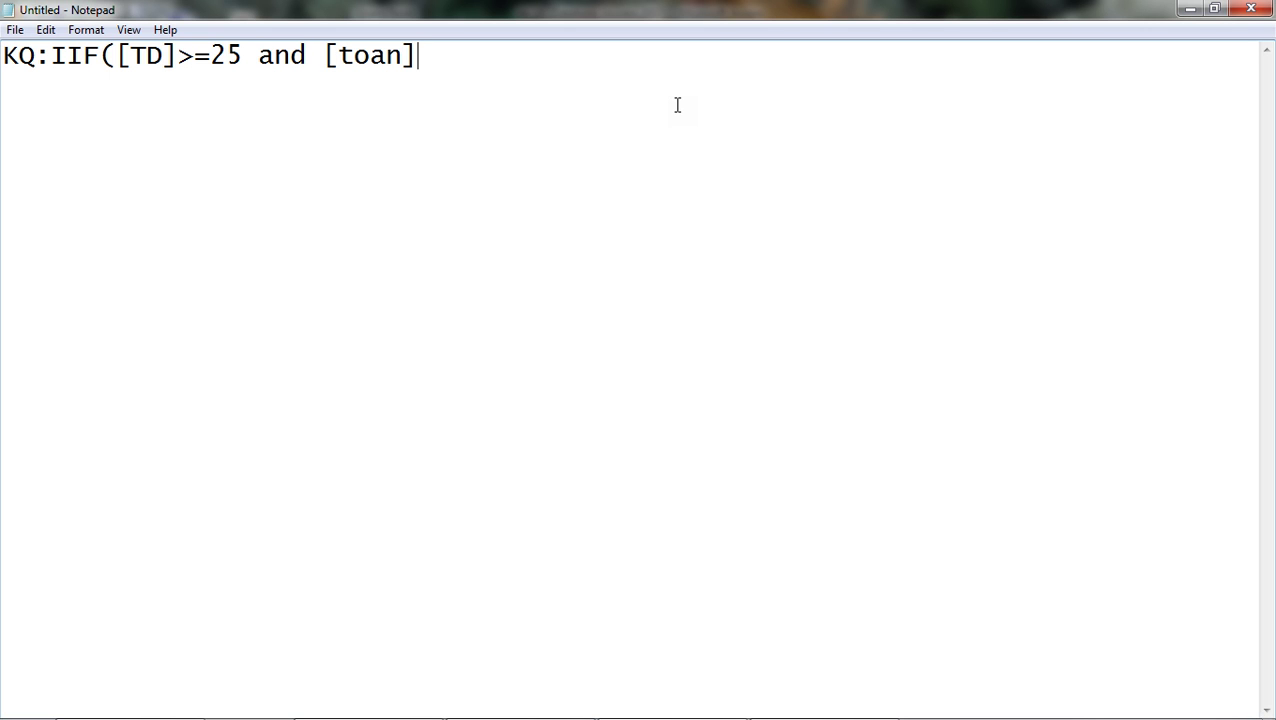
type(">=5 and o")
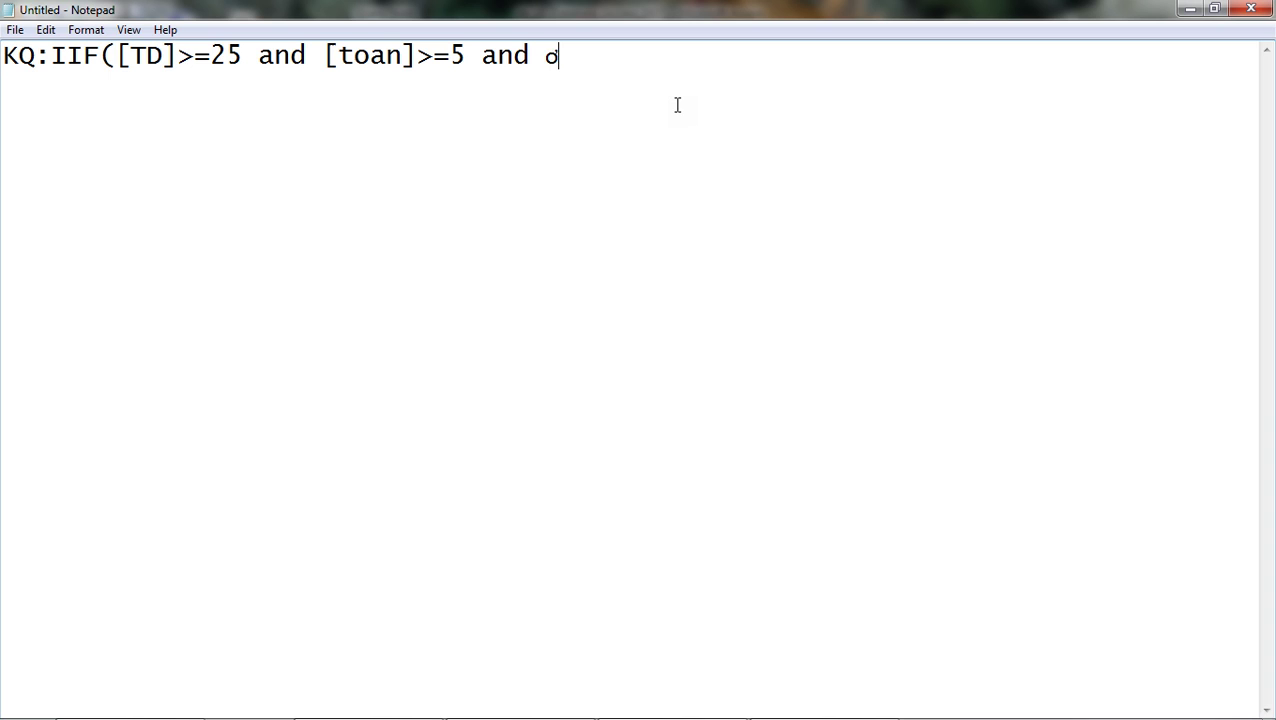
key("BackSpace")
type("[van]")
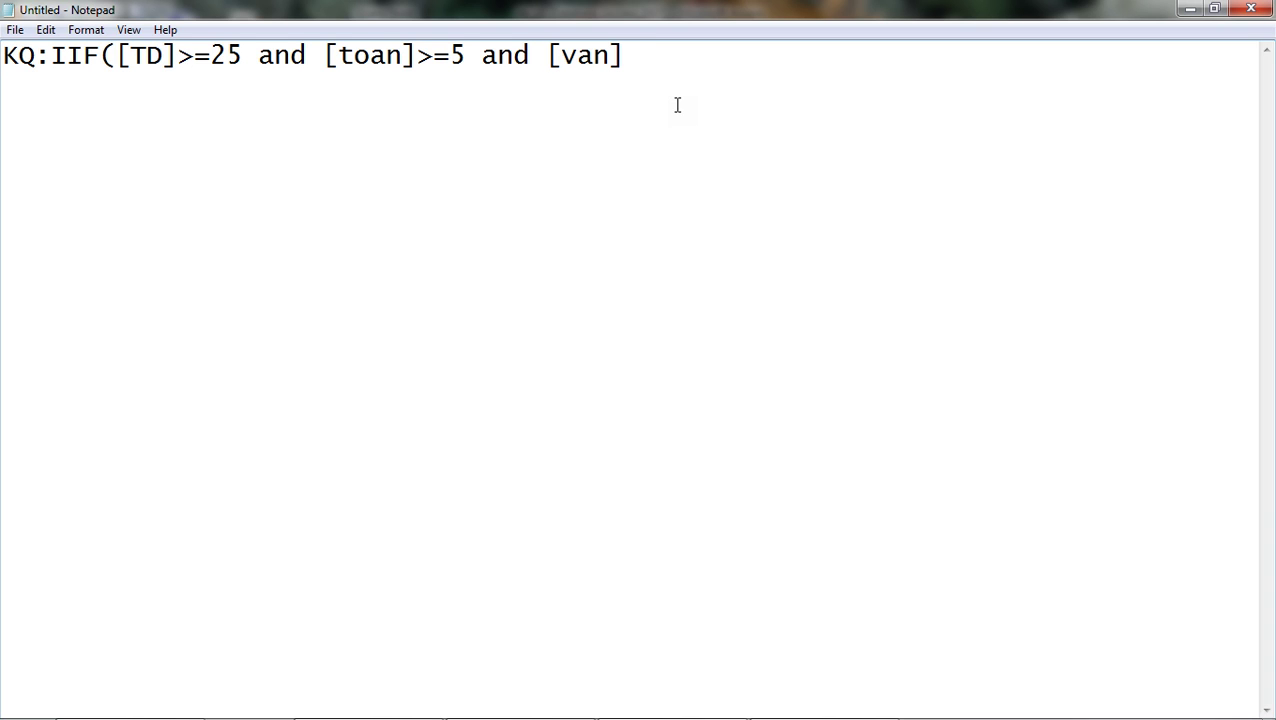
type(">=5 and ")
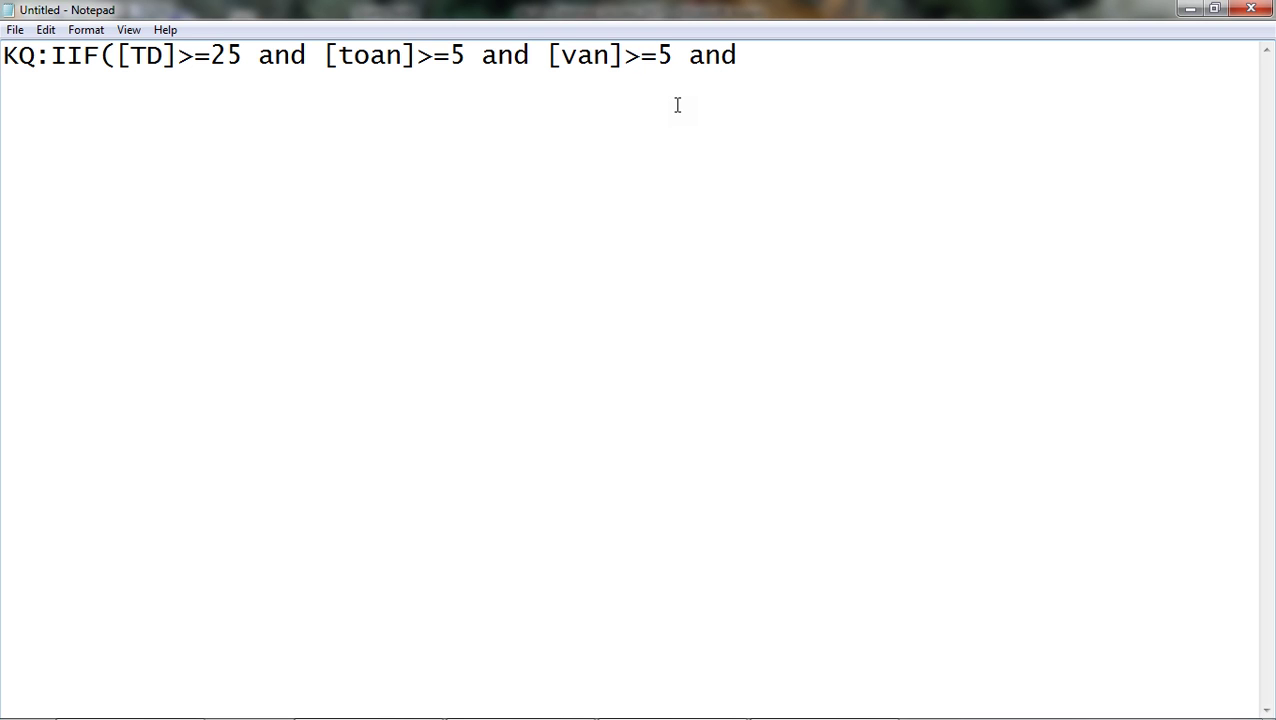
type("[anhvan")
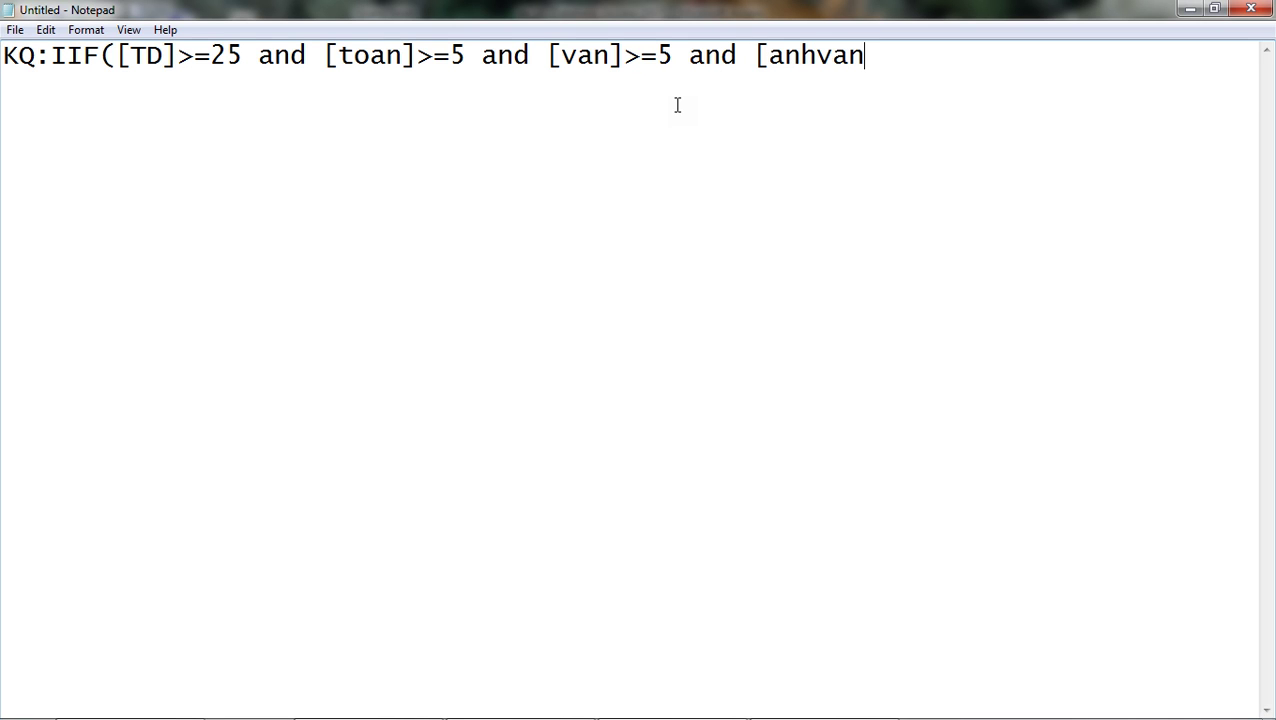
type("]>=5,\"dau")
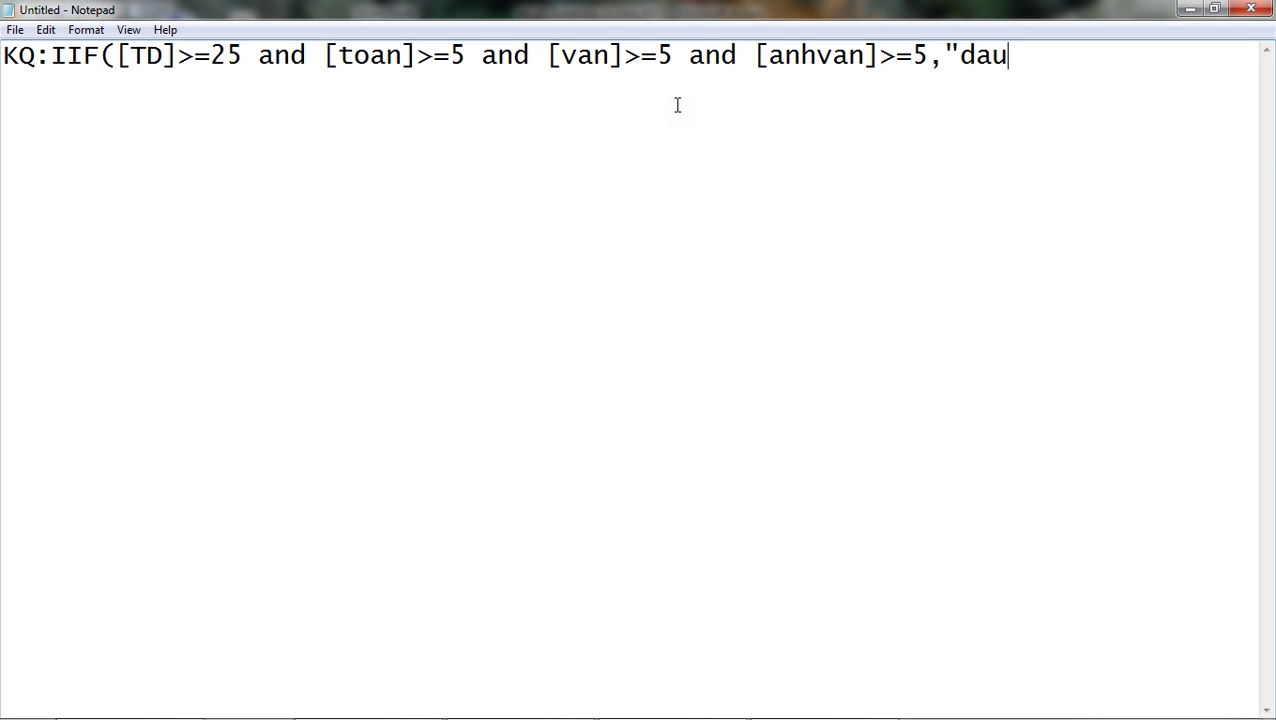
type("\",\"rot\"))")
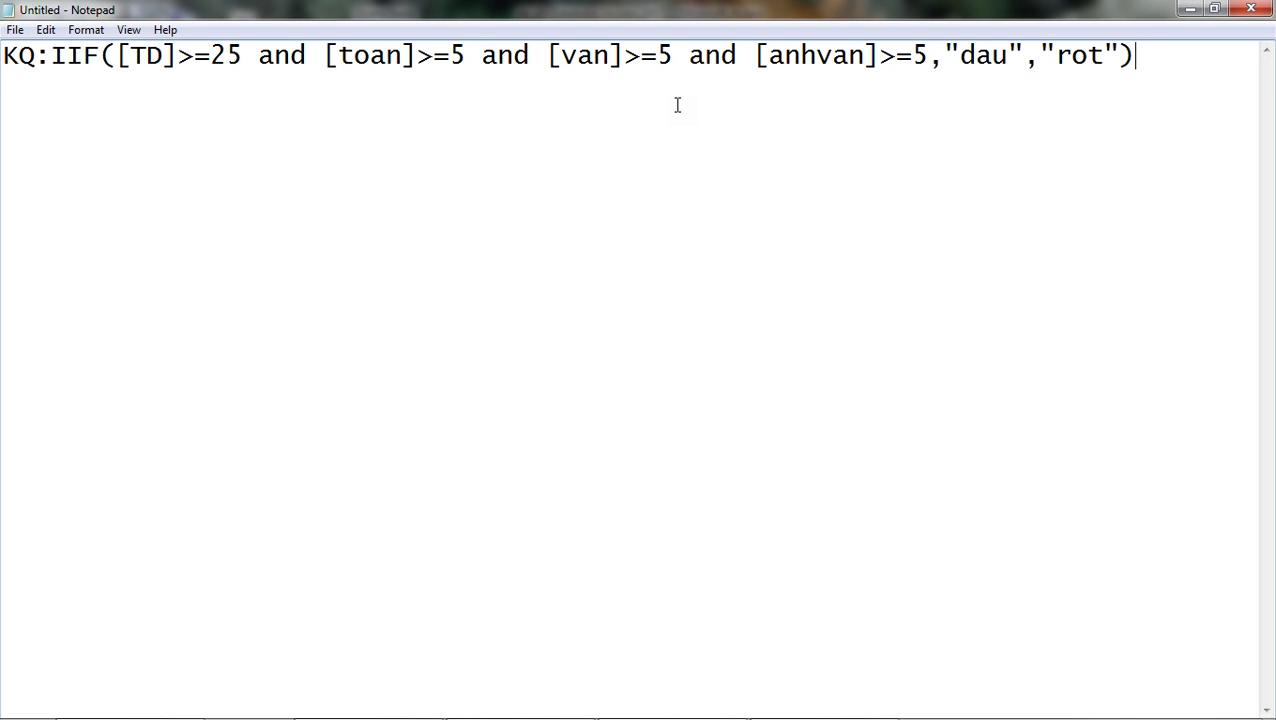
key("BackSpace")
- Copy the KQ formula from Notepad, switch to Access and paste it into the empty query column after TD
left_click_drag(1142, 62, 5, 62)
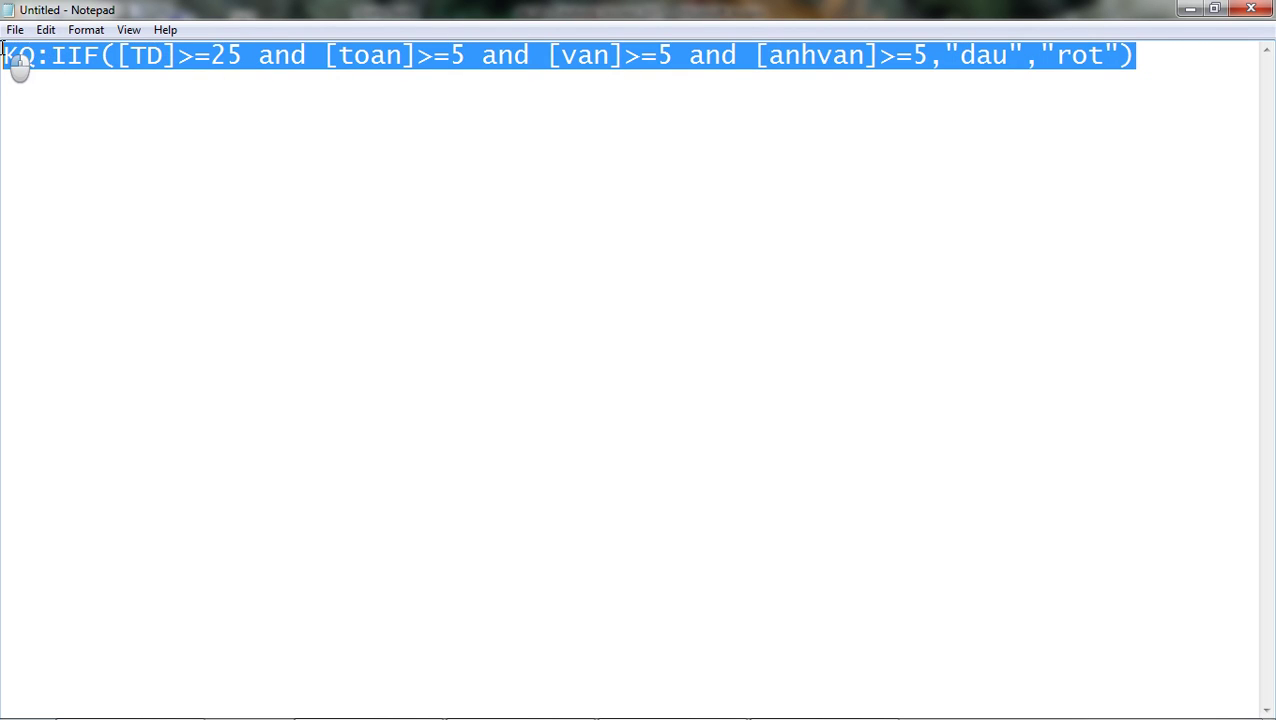
right_click(55, 62)
left_click(88, 124)
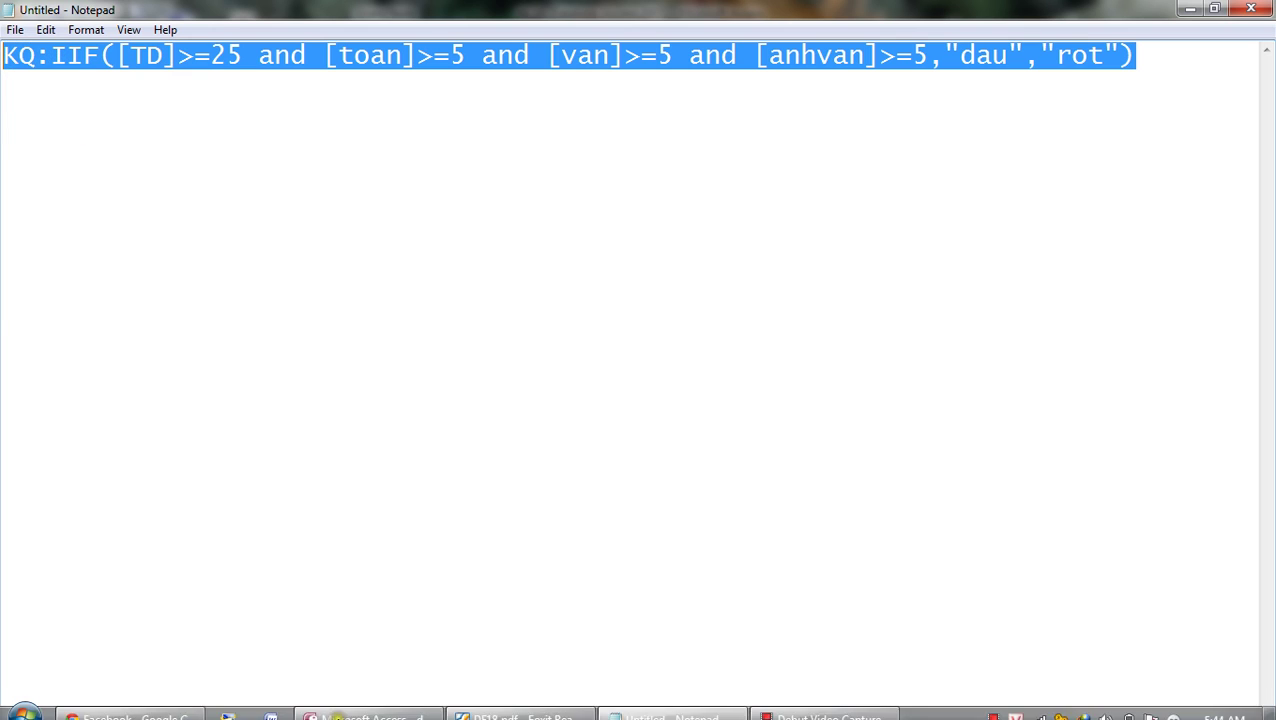
left_click(330, 706)
right_click(840, 510)
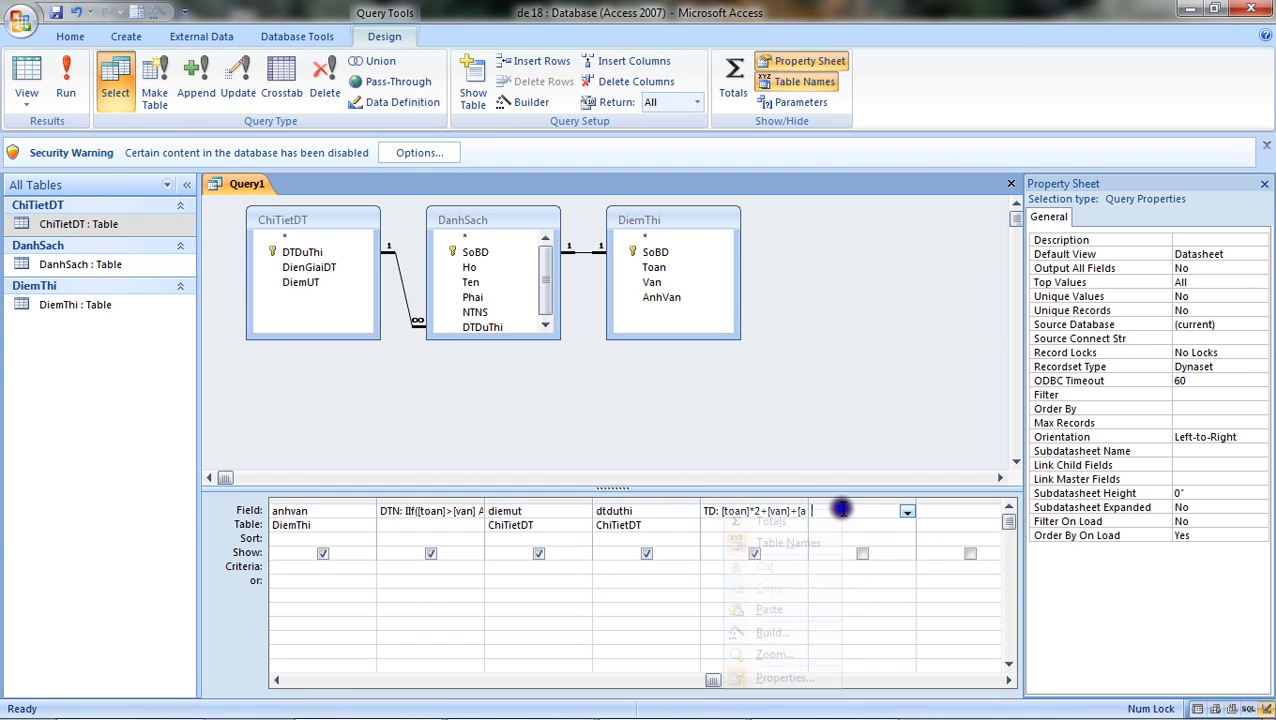
left_click(808, 612)
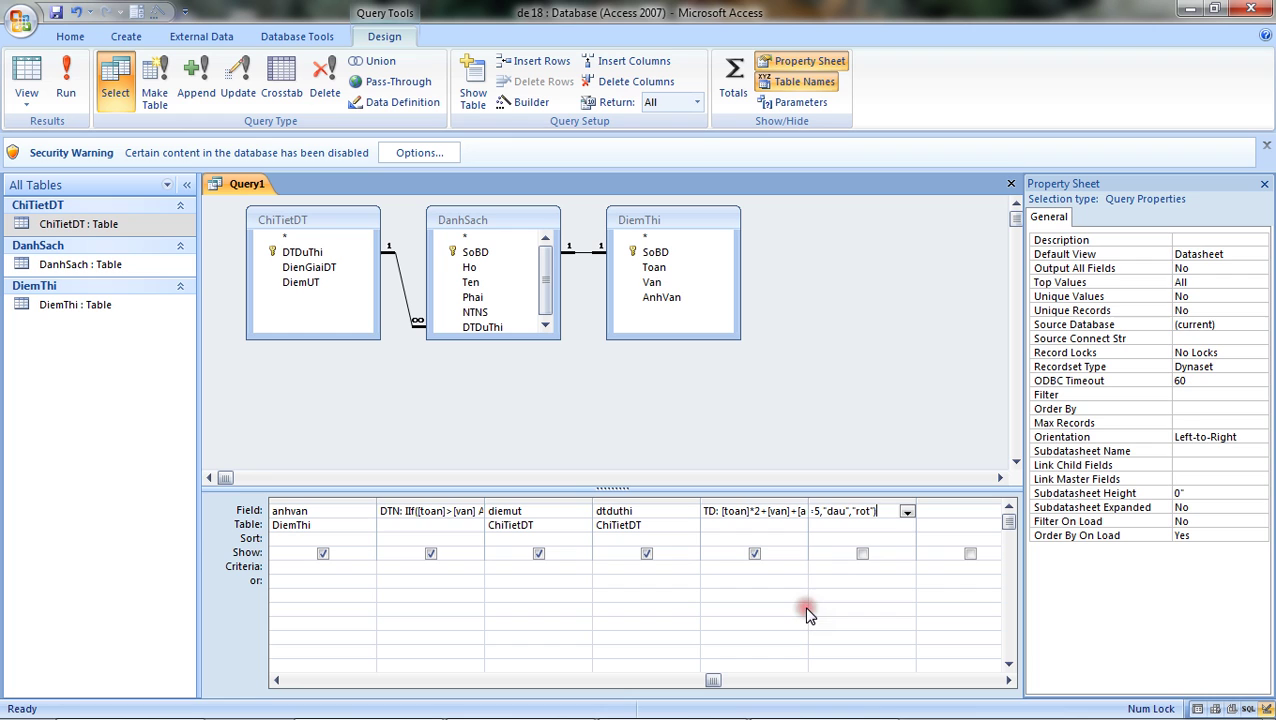
left_click(933, 510)
- Run the query and compare its results with the sample form in the exam PDF, returning to Access
left_click(65, 80)
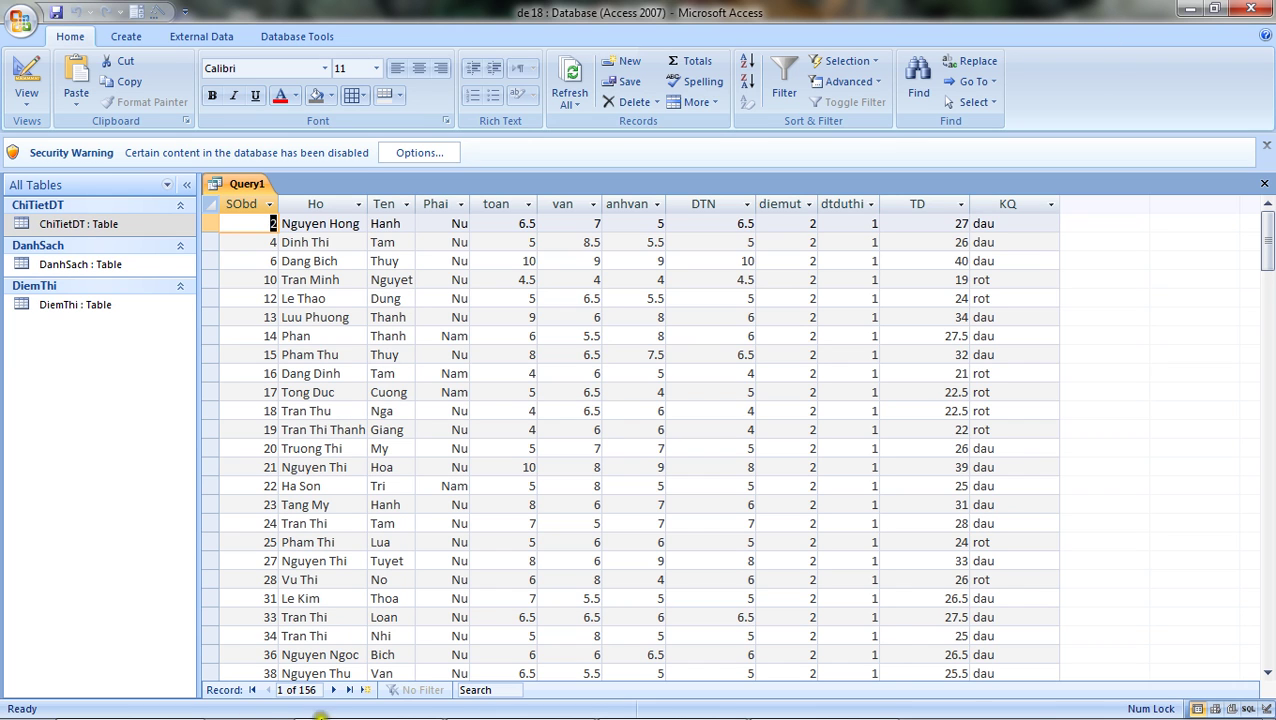
mouse_move(486, 712)
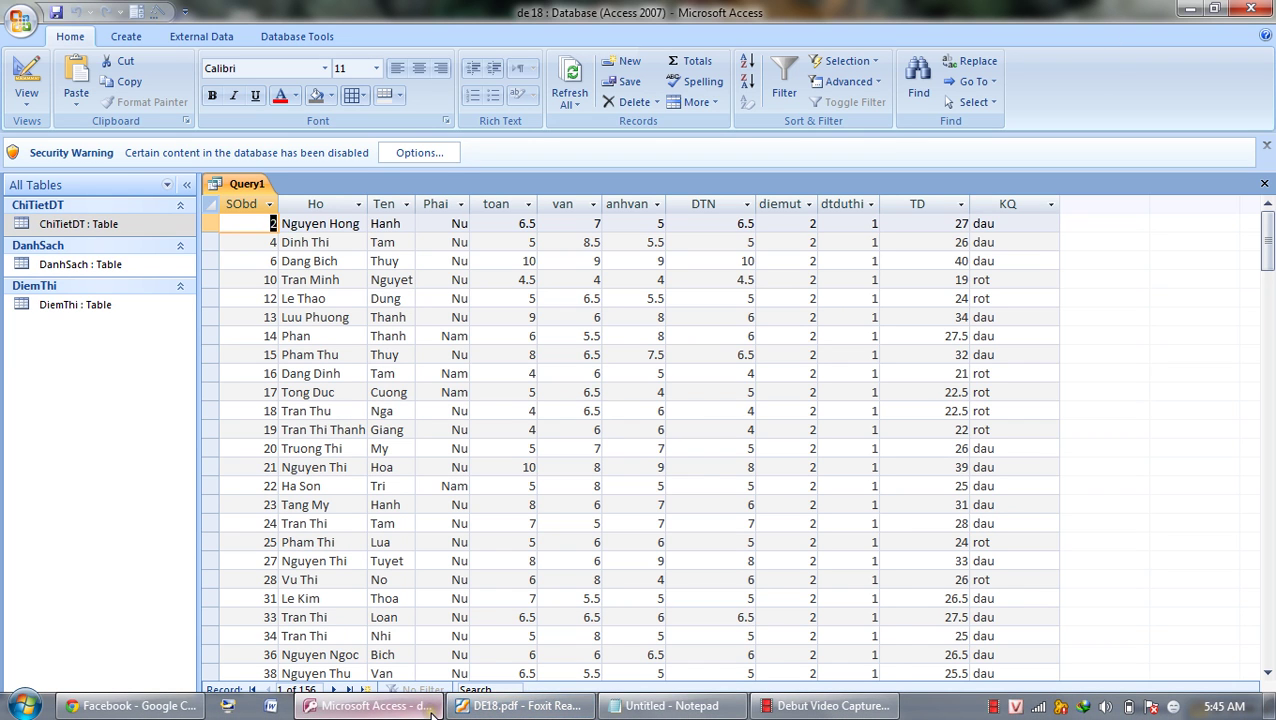
left_click(519, 706)
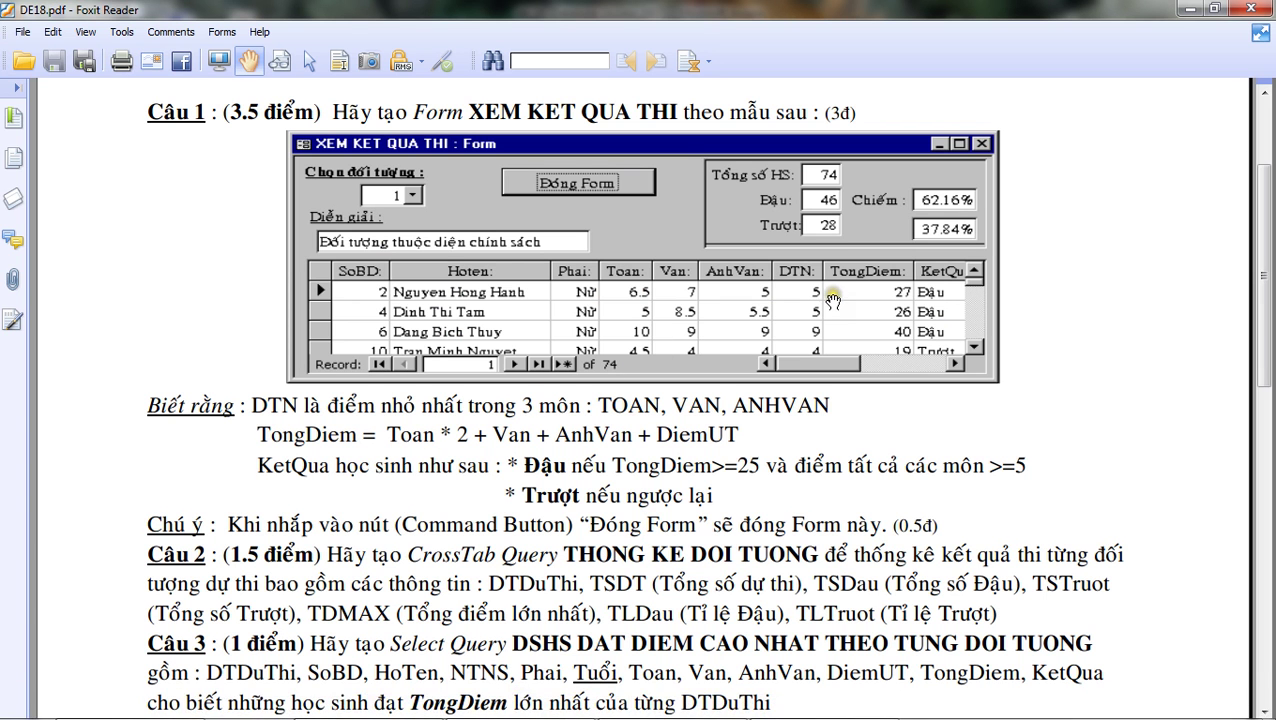
left_click(802, 365)
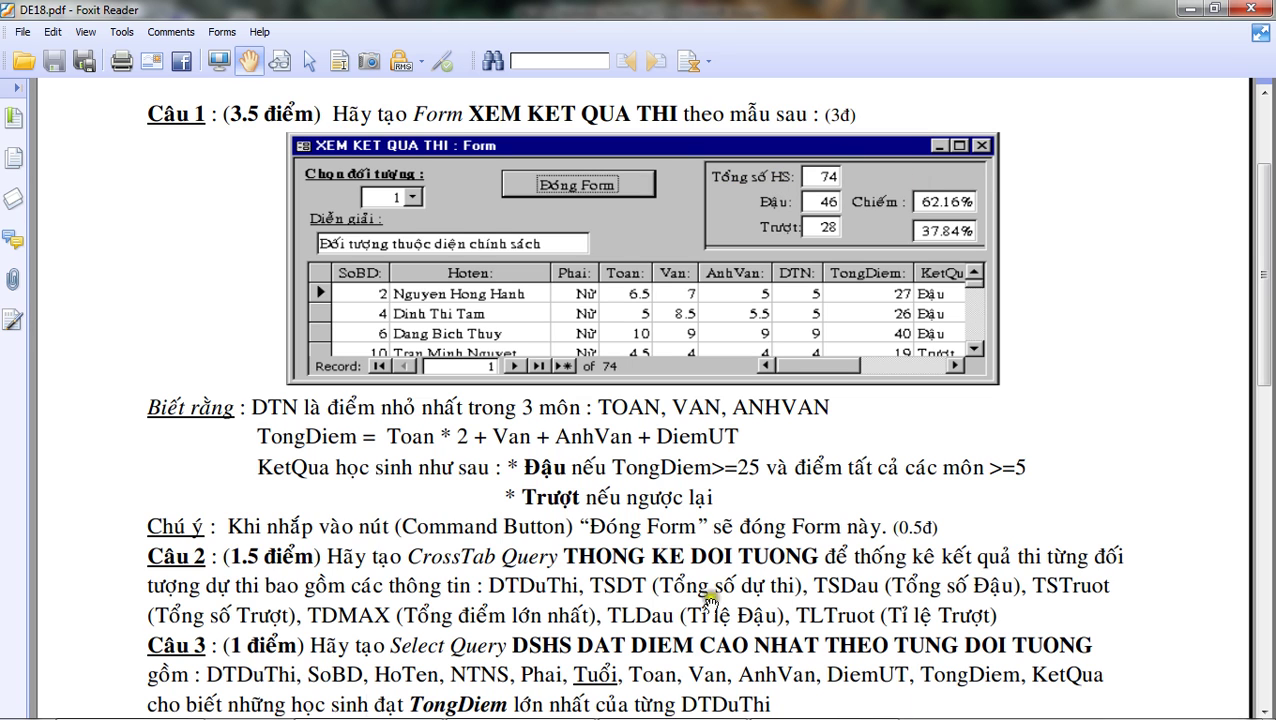
left_click(530, 705)
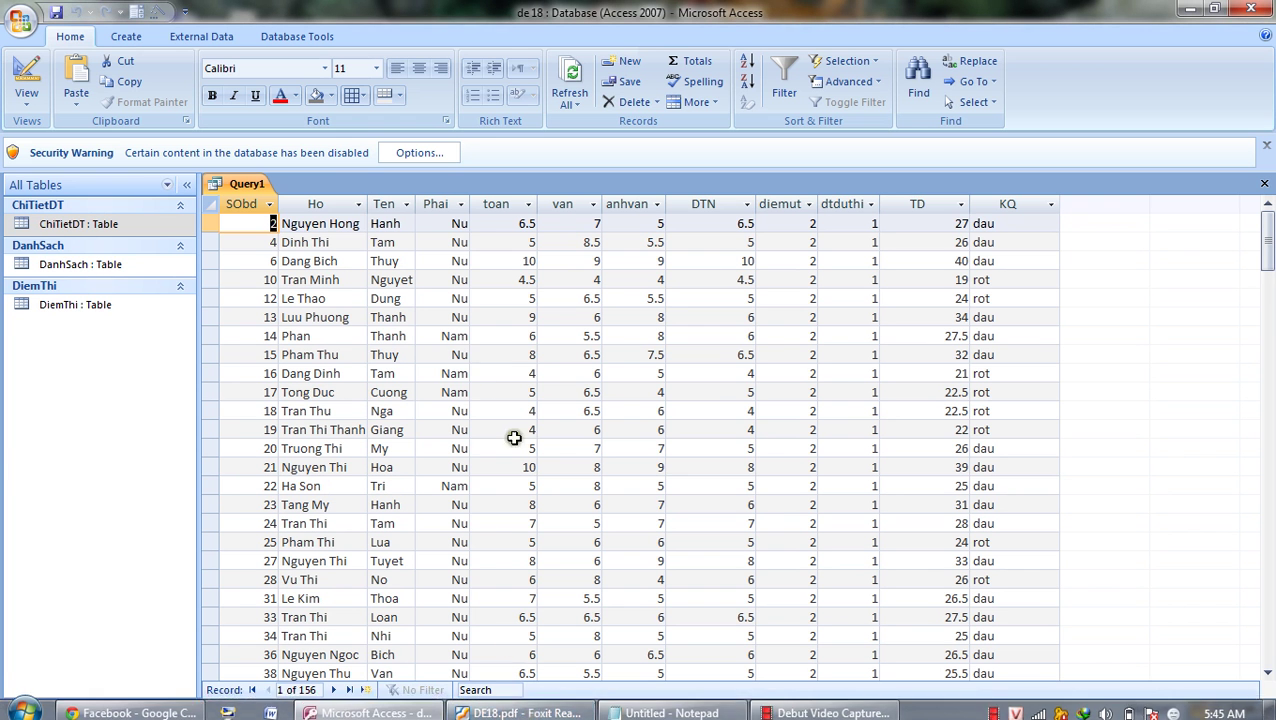
- Save the query as Q lam sub form and close it
right_click(255, 184)
left_click(298, 185)
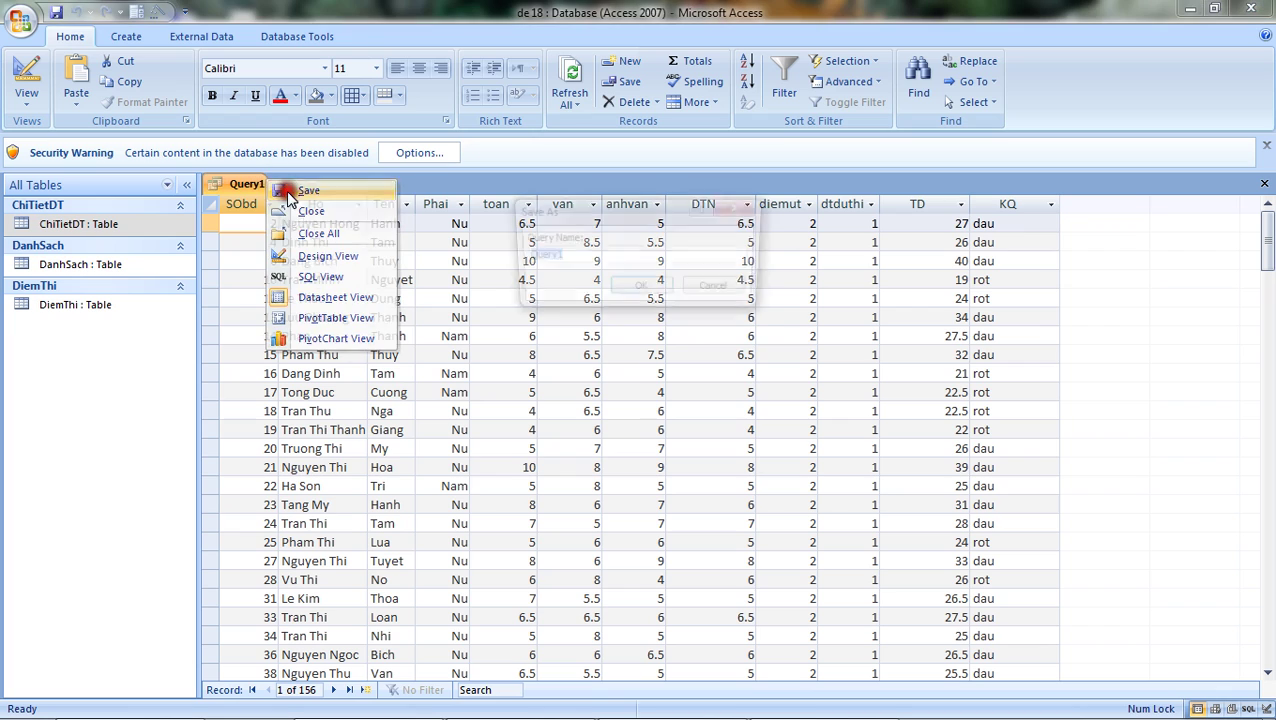
type("Q")
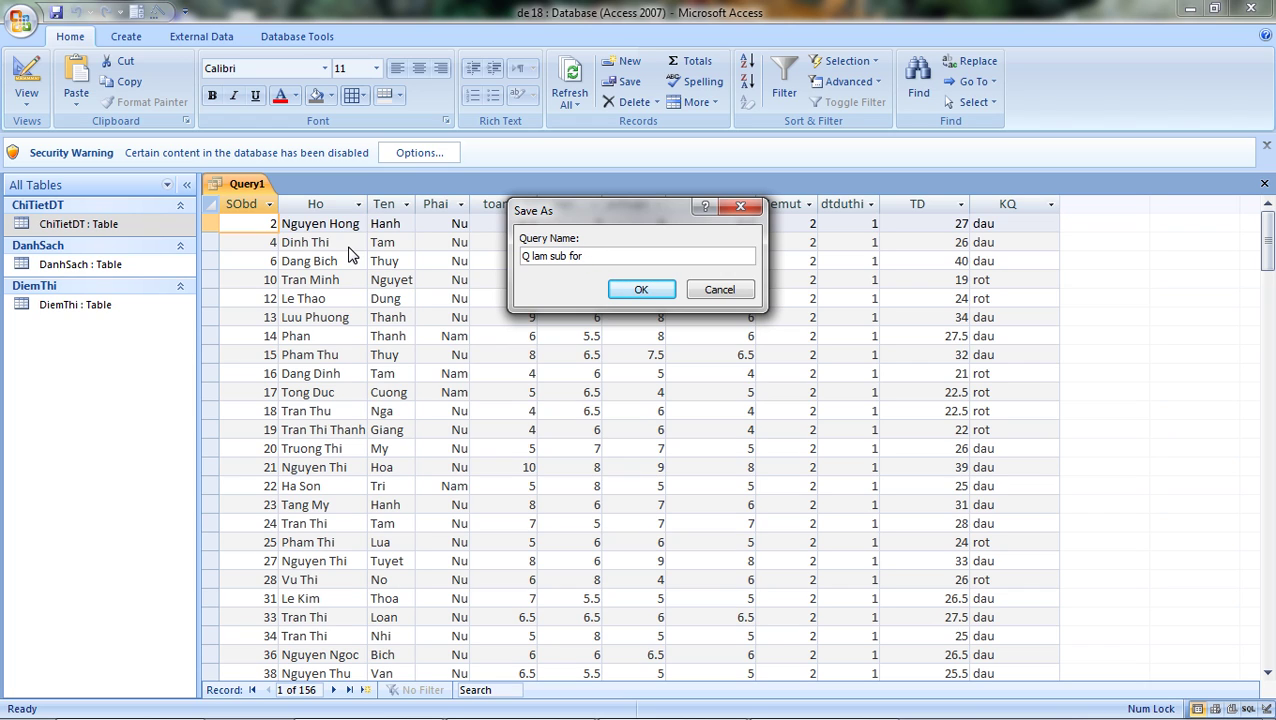
left_click(645, 289)
right_click(258, 185)
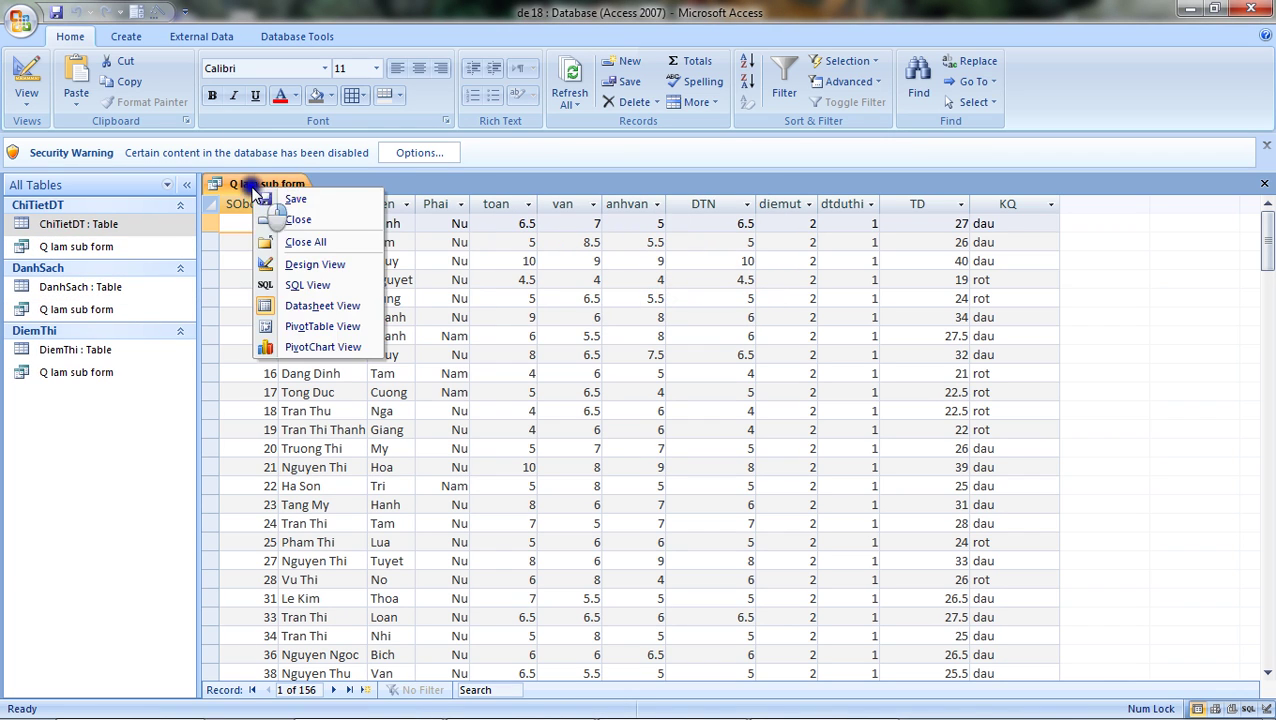
left_click(290, 215)
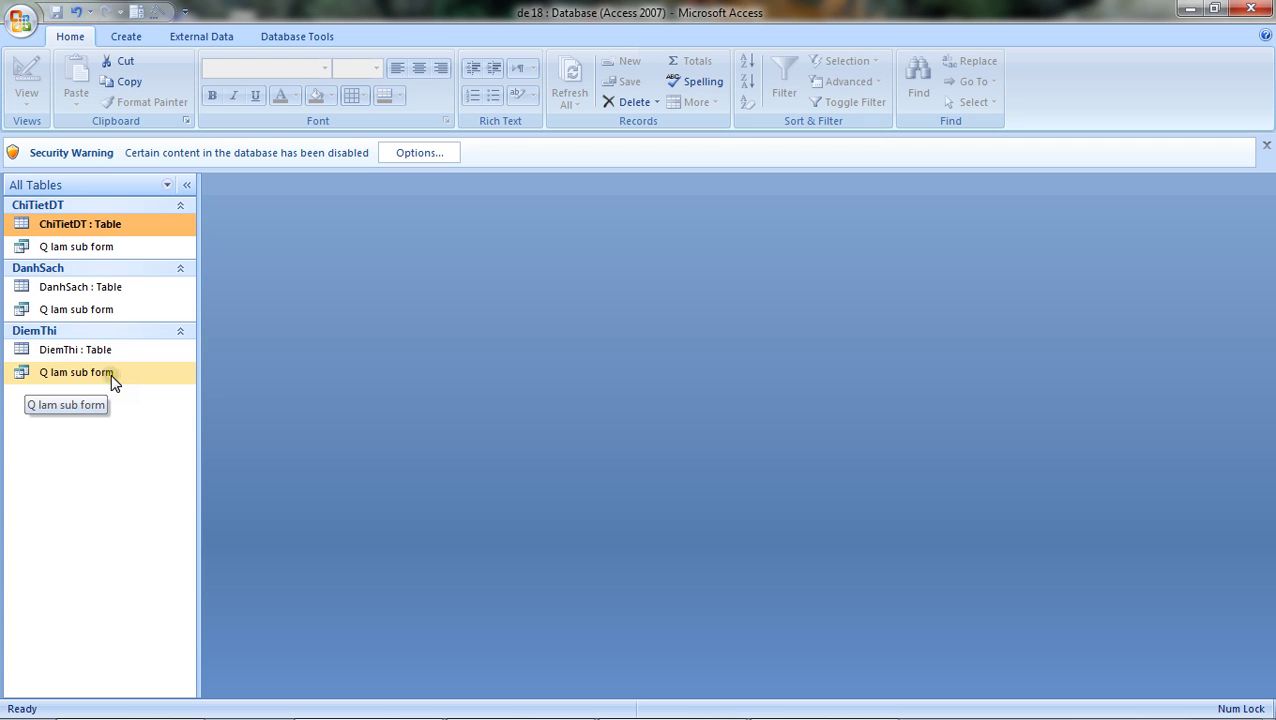
- Create a new design-view query with the saved query Q lam sub form as its source
left_click(124, 36)
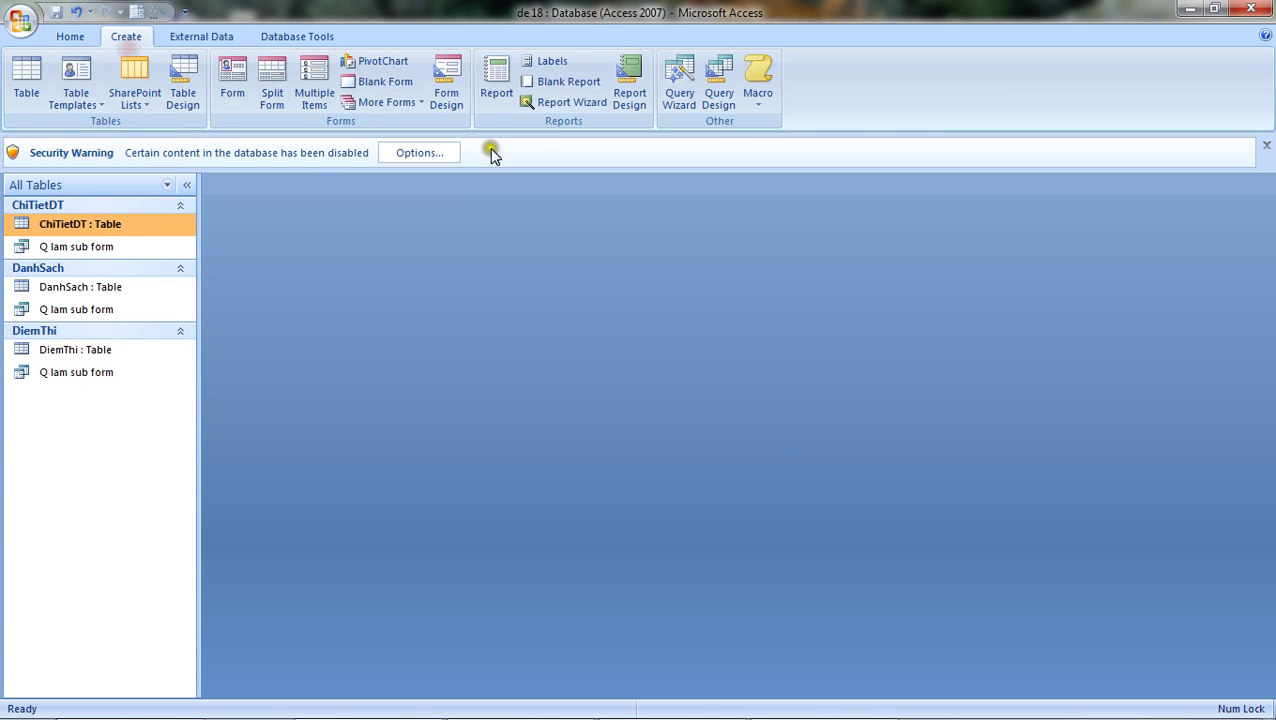
left_click(720, 95)
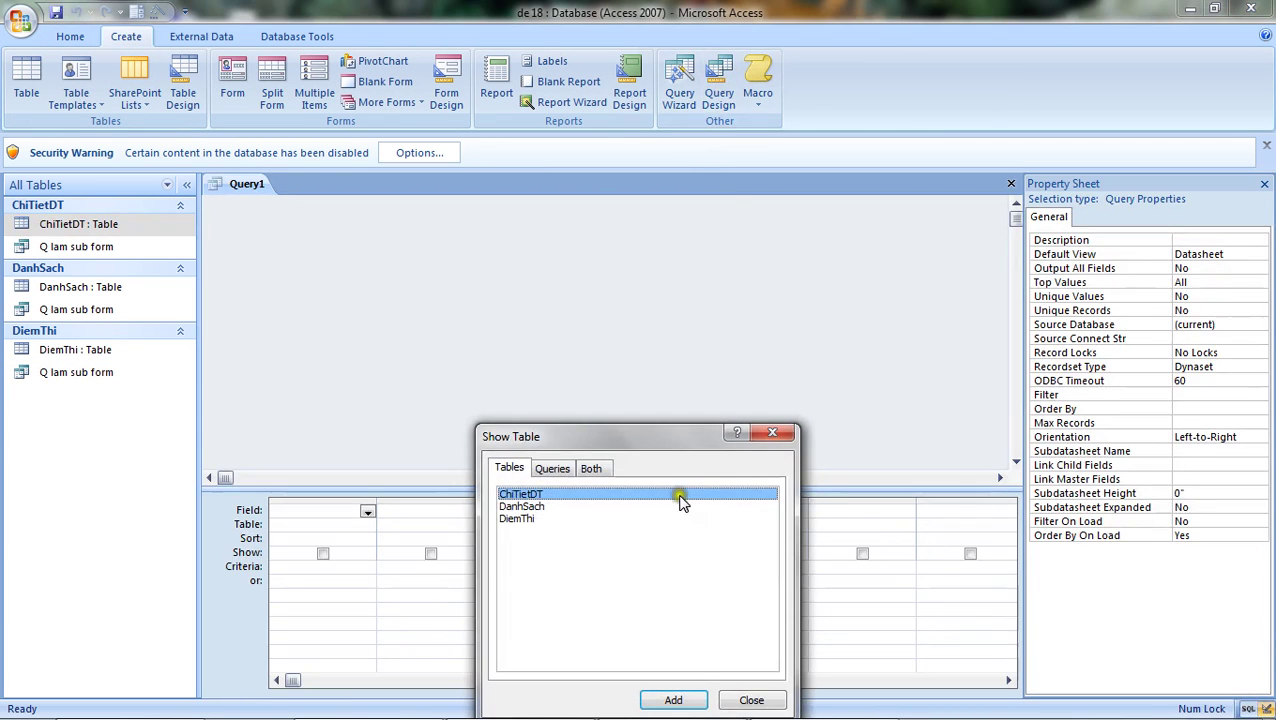
left_click(553, 466)
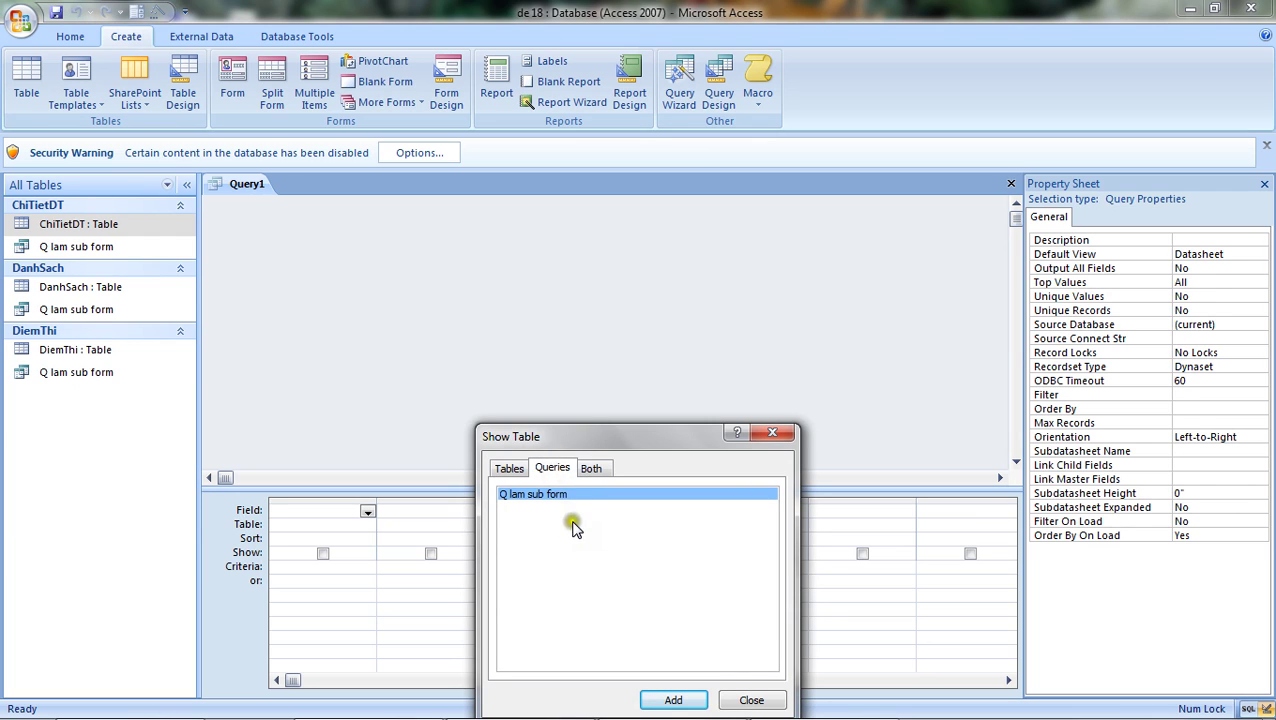
left_click(570, 494)
left_click(673, 699)
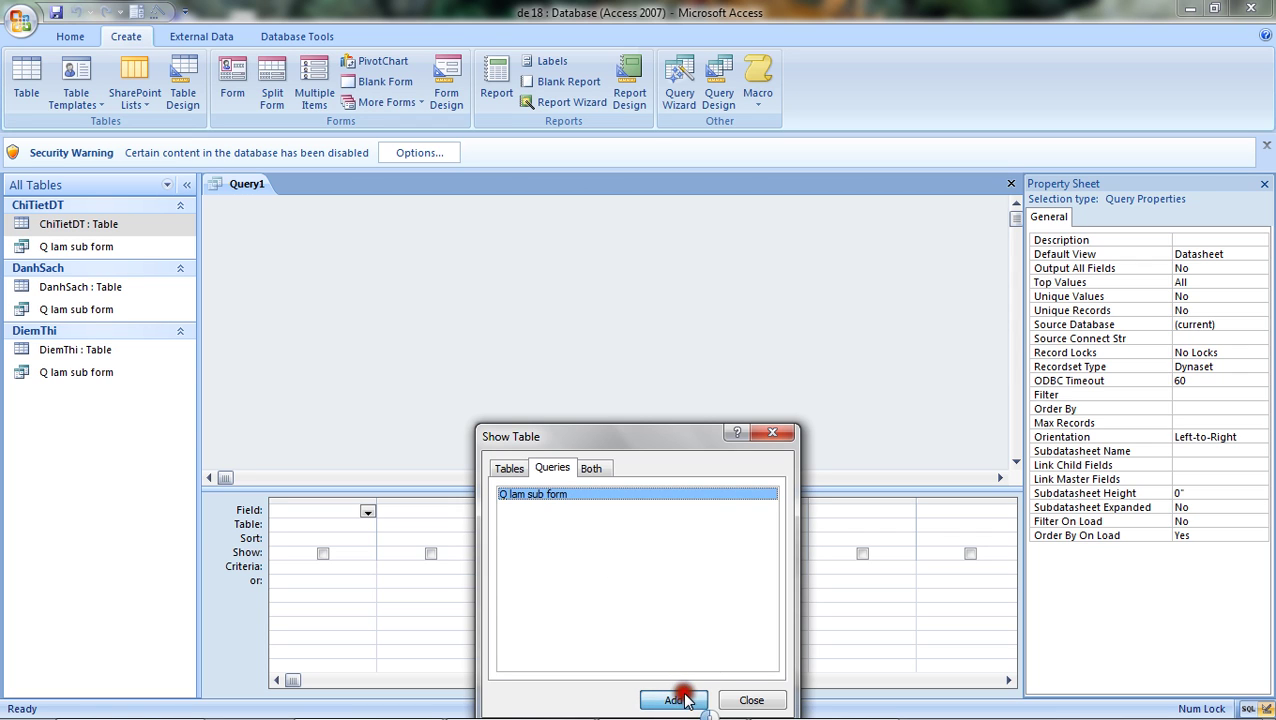
left_click(772, 433)
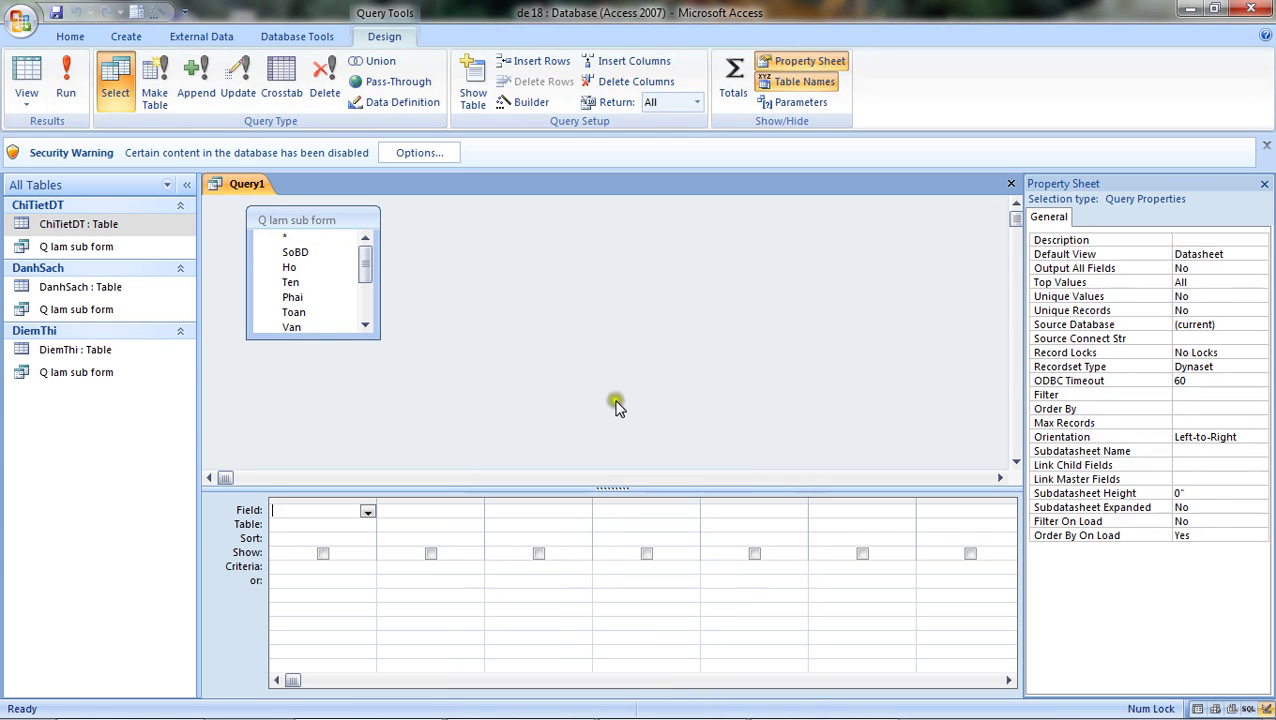
- Add the sobd field to the first query column with the alias Đậu
left_click(313, 253)
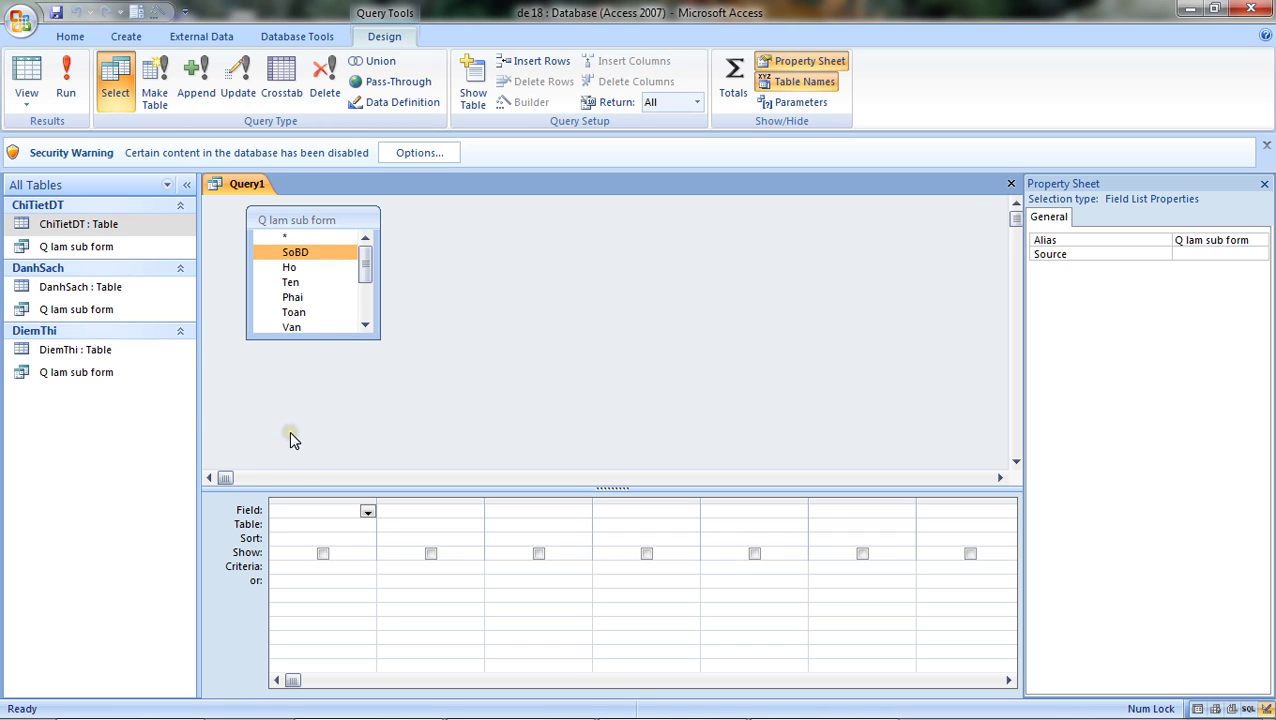
key("End")
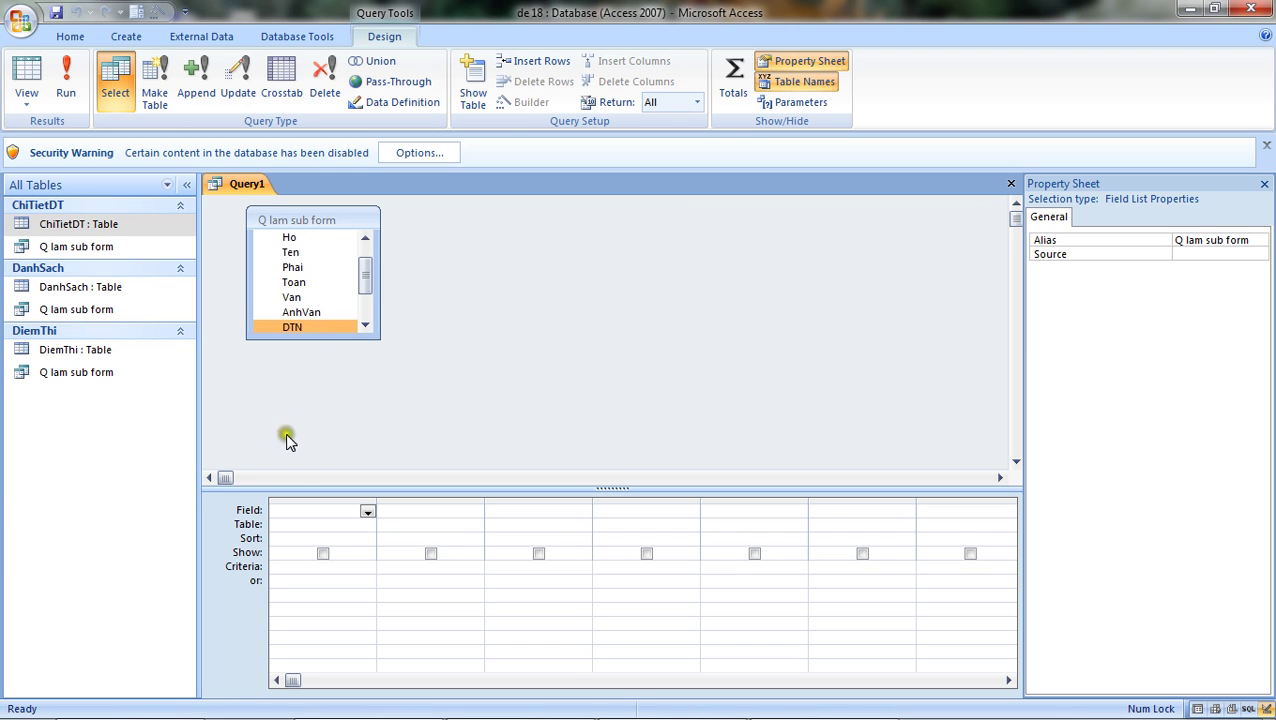
left_click(305, 515)
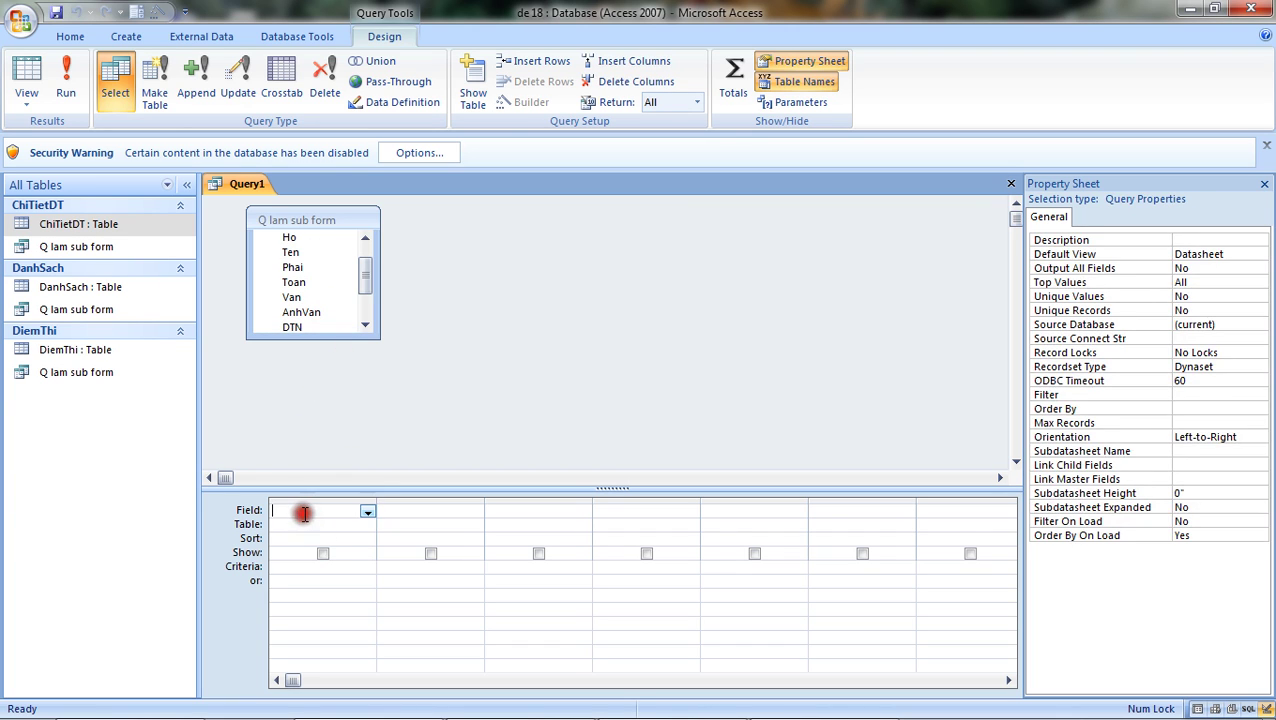
type("sobd")
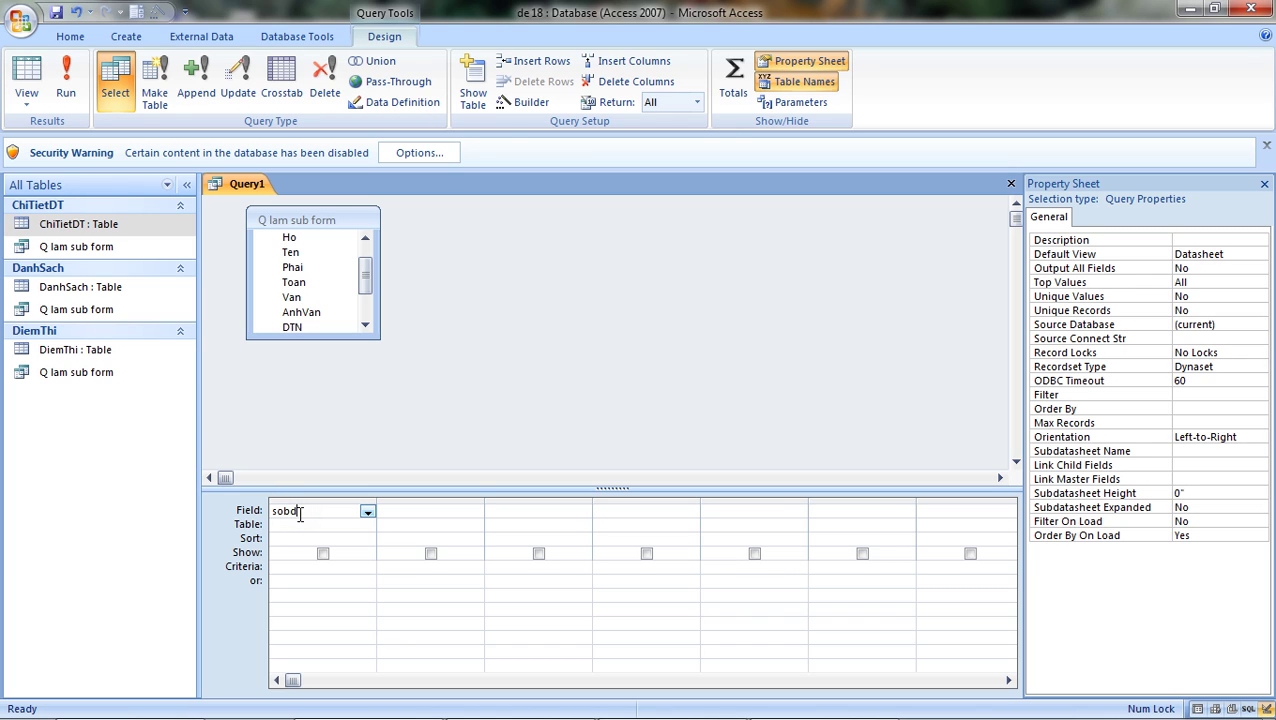
key("Tab")
double_click(300, 512)
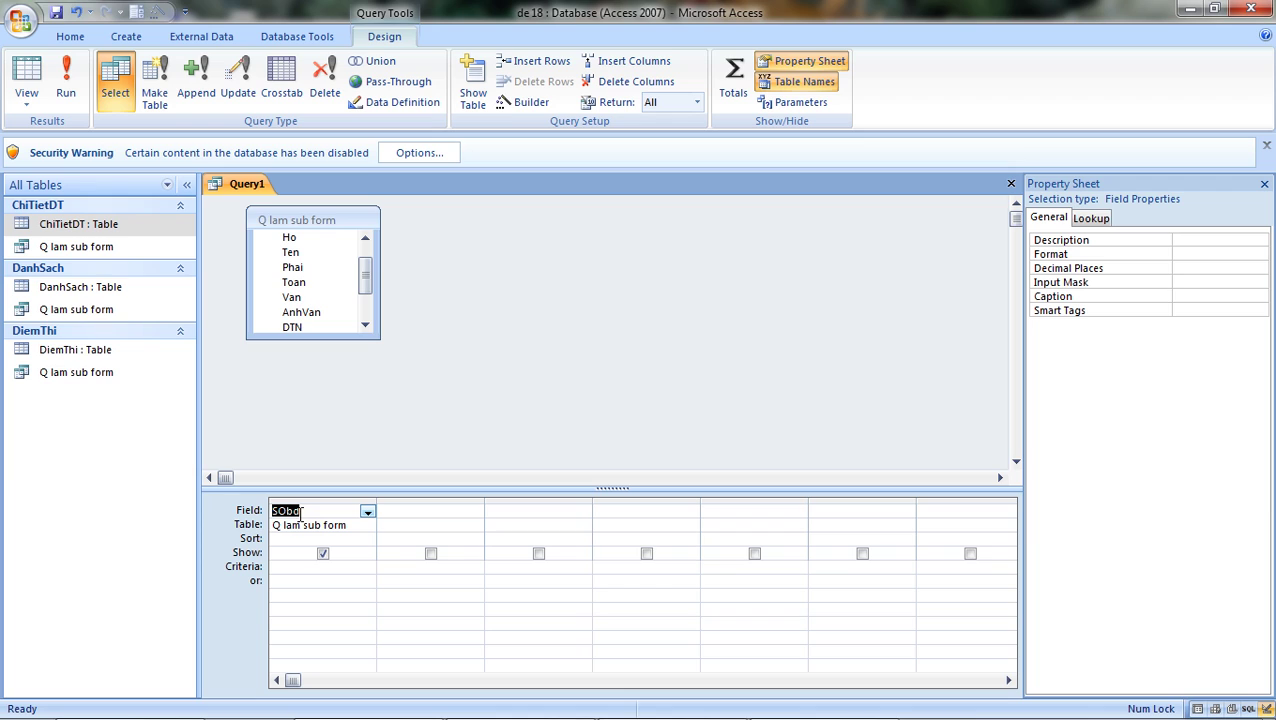
type("dddddDD")
key("Home")
key("Delete")
type("d")
key("Tab")
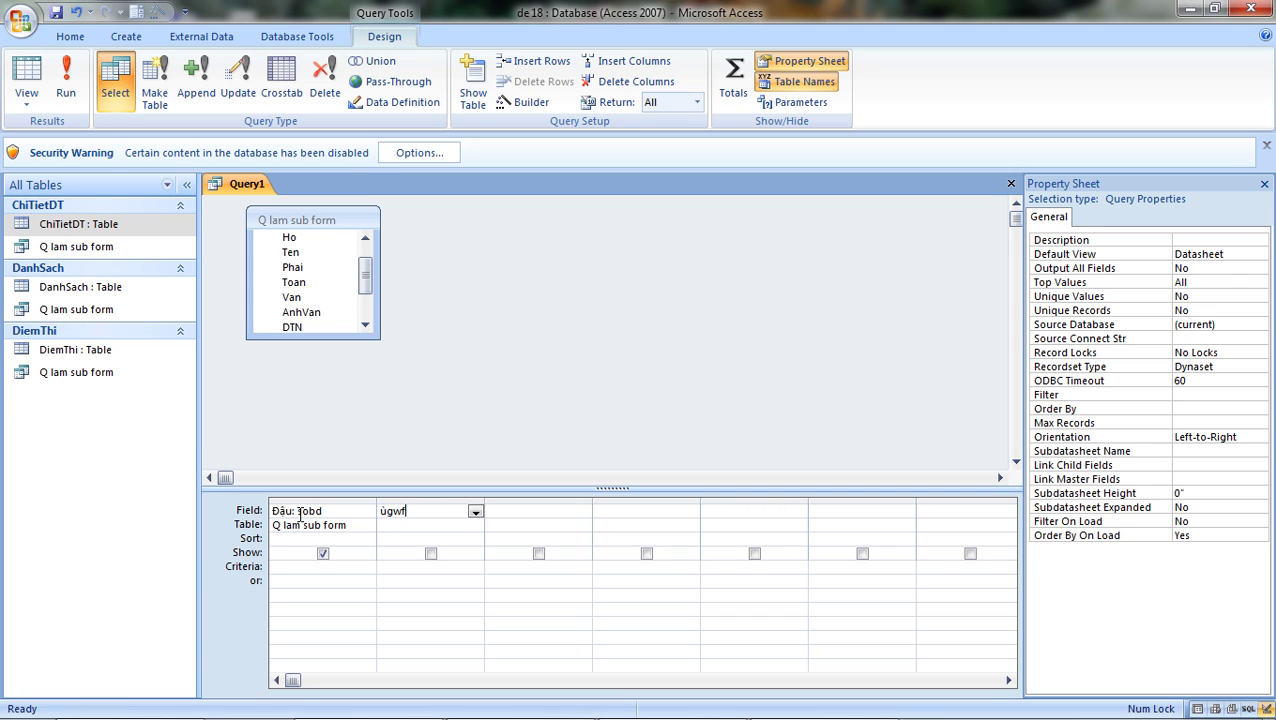
- Add the kq field with the alias ufgwf to the second column and the dtduthi field to the third
type("ùgwff:")
type("kq")
key("Tab")
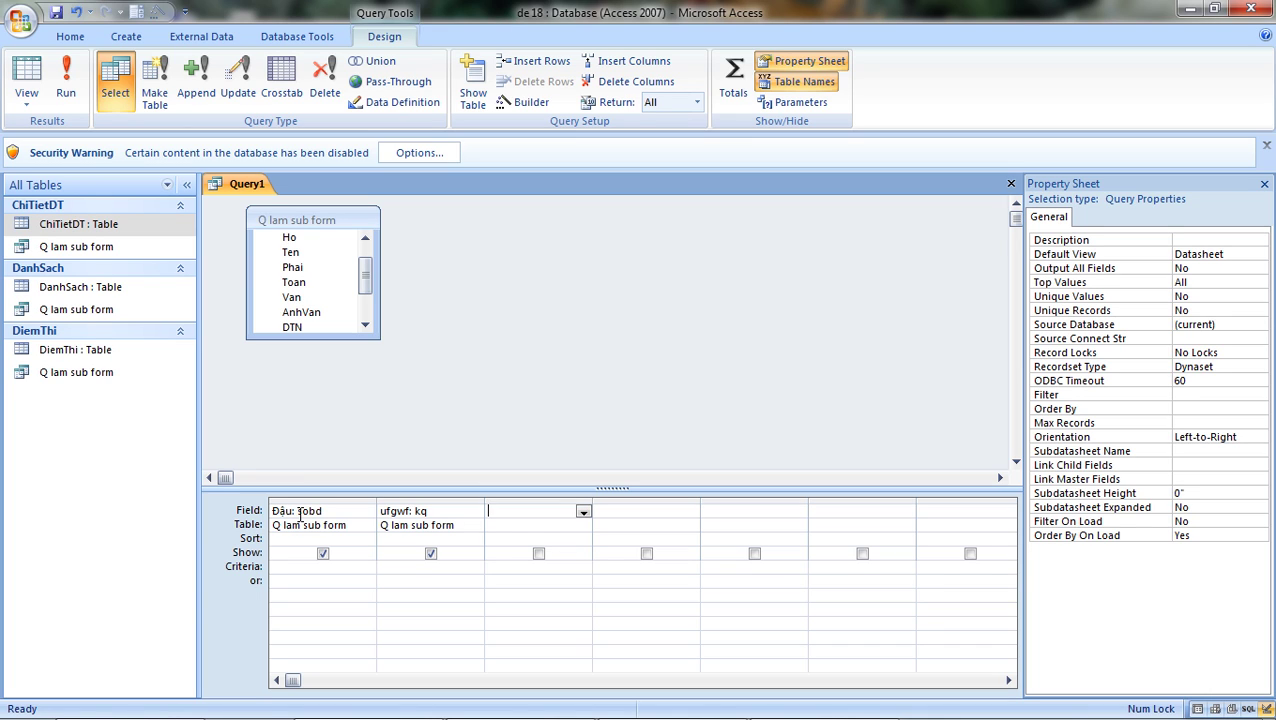
type("dtduthi")
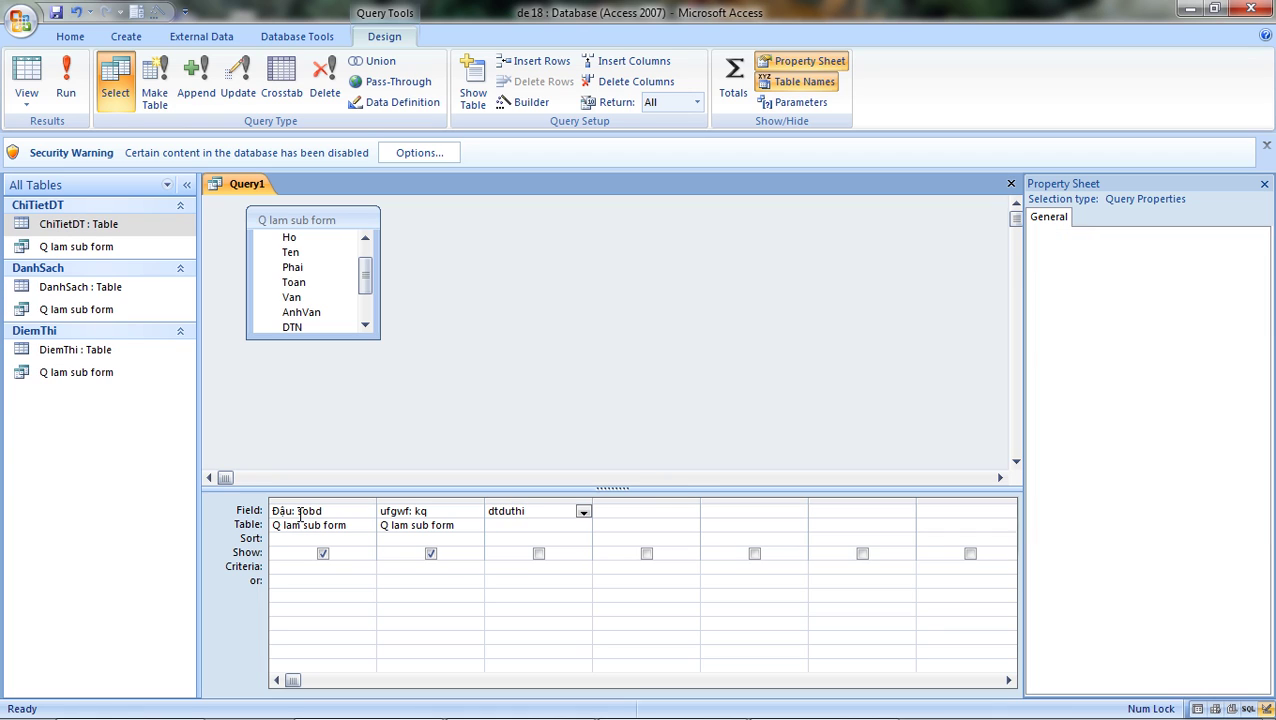
key("Tab")
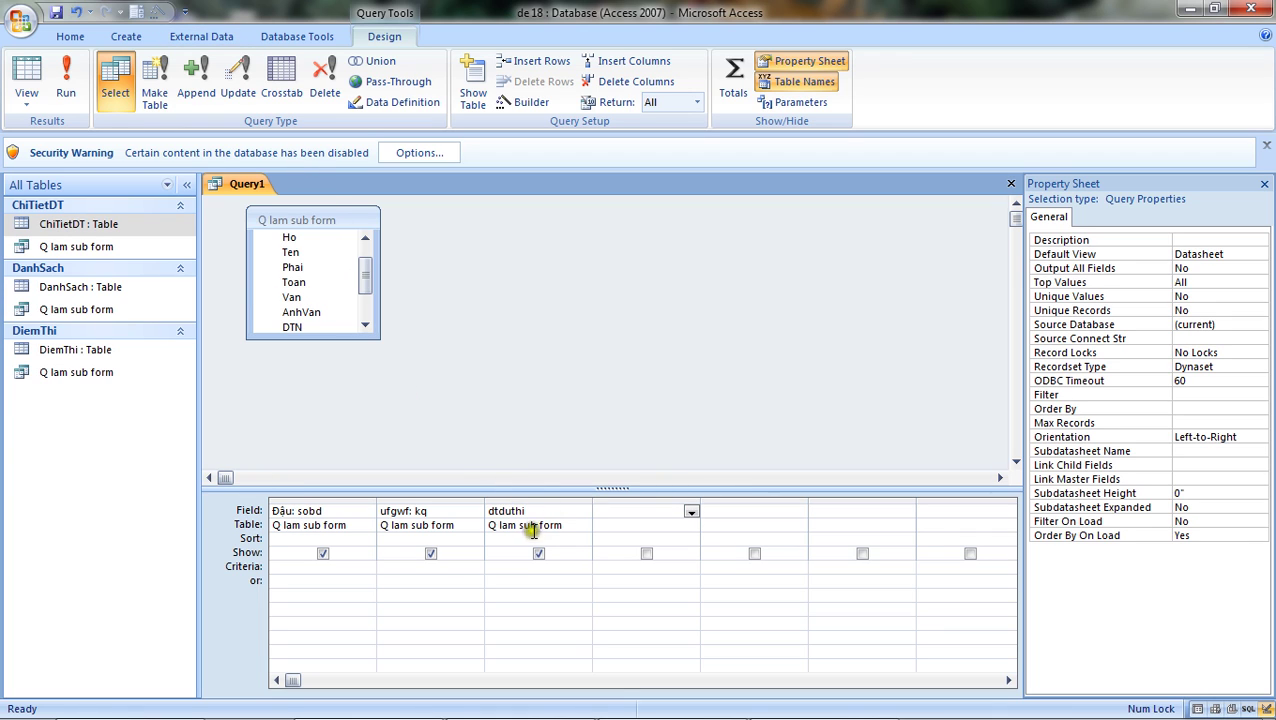
- Turn on query totals, setting the kq column to Where and the sobd column to Count
left_click(727, 88)
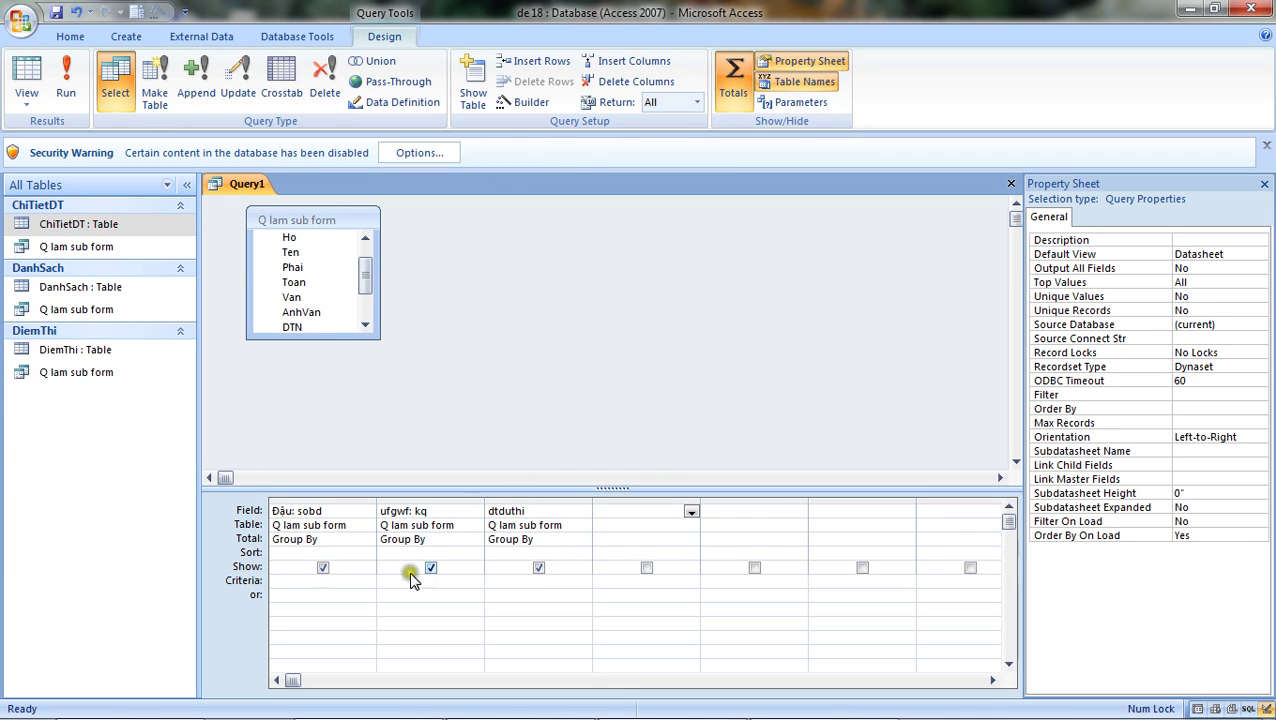
left_click(452, 541)
left_click(474, 540)
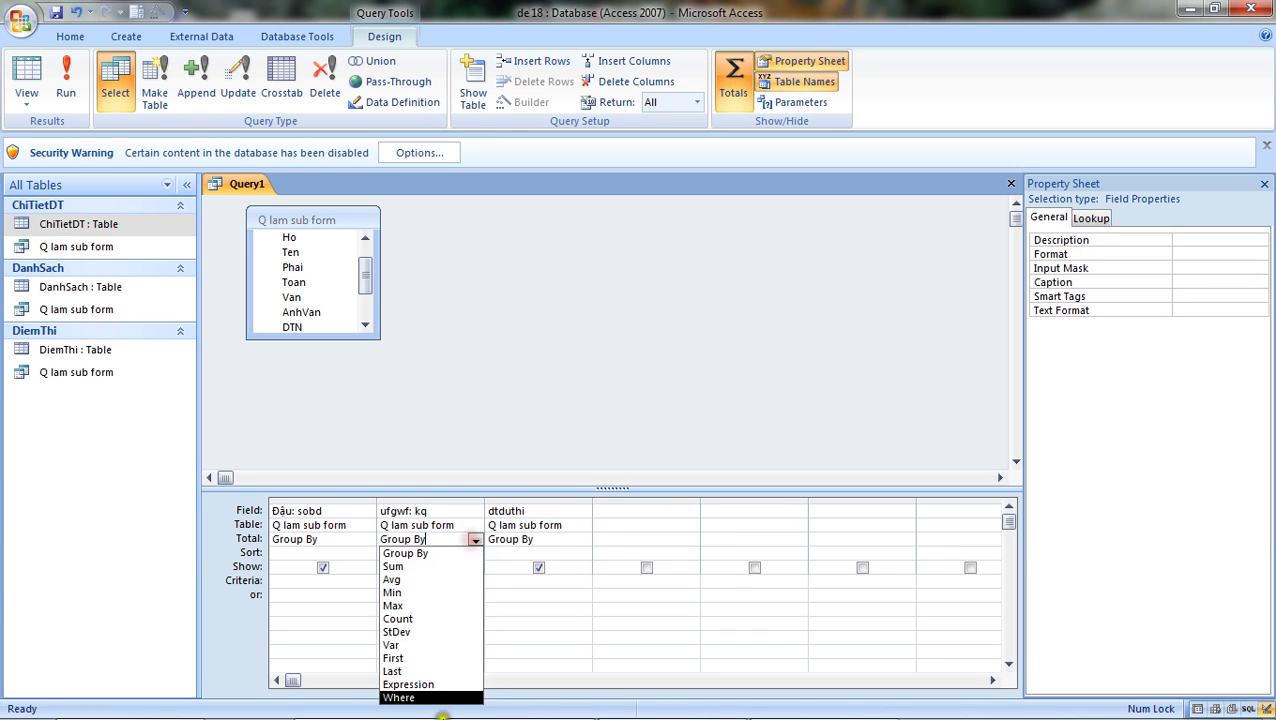
left_click(400, 697)
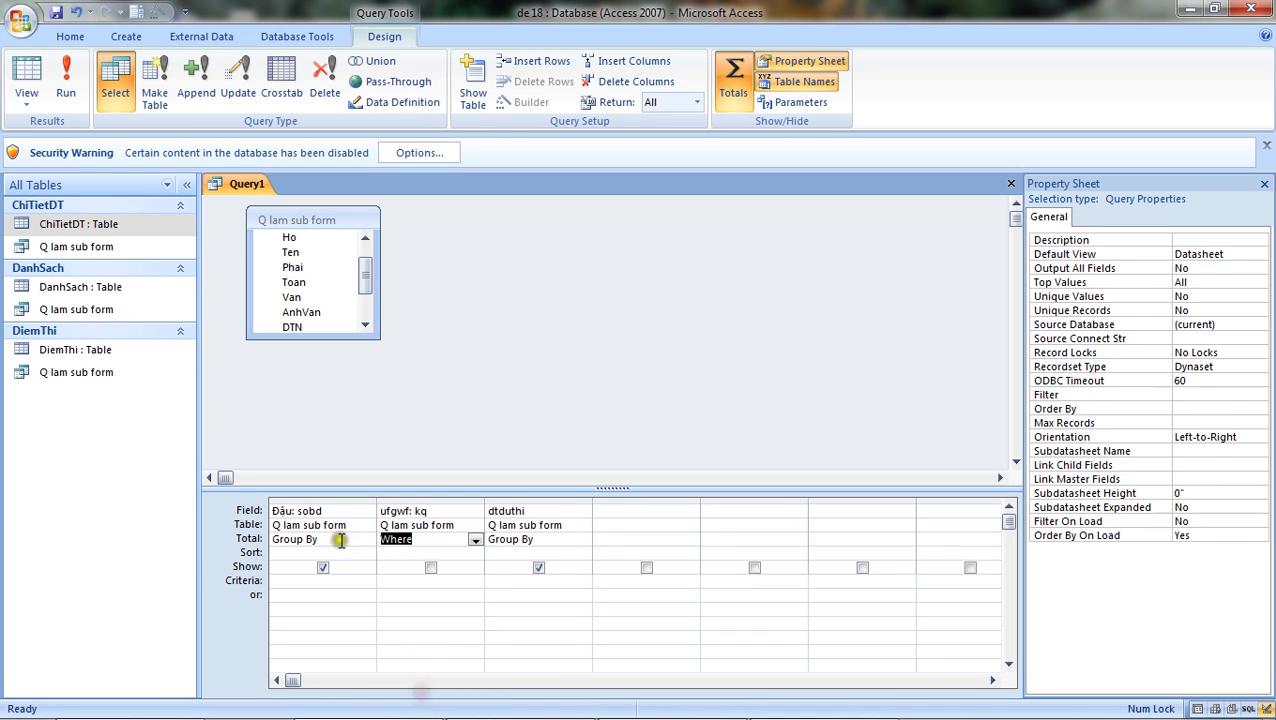
left_click(345, 537)
left_click(367, 541)
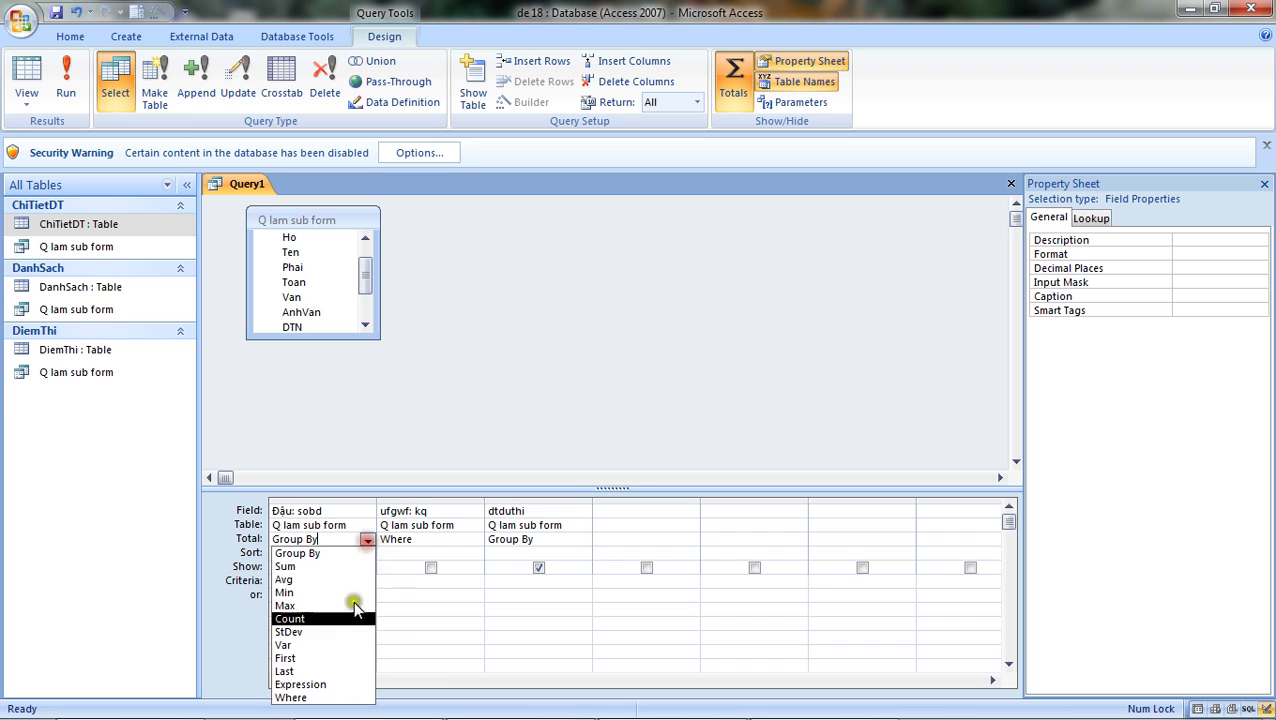
left_click(341, 619)
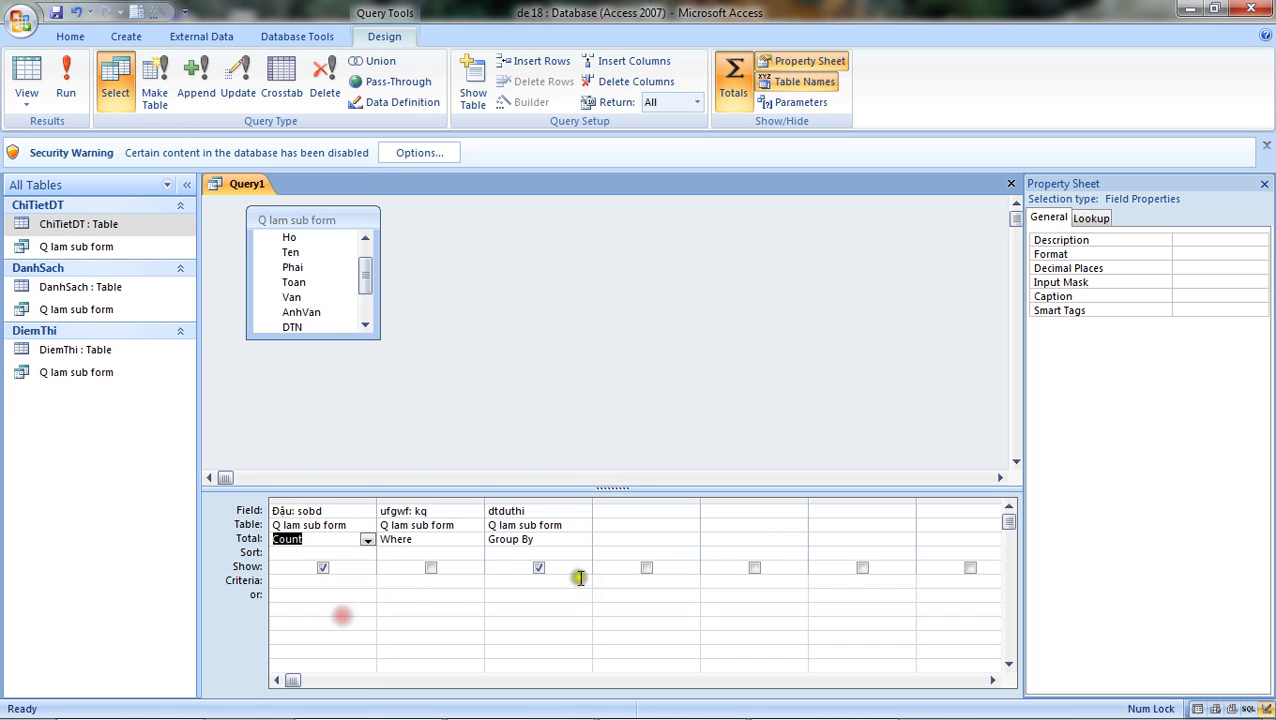
- Run the totals query to view the counts per dtduthi, and save it as Query1
left_click(65, 80)
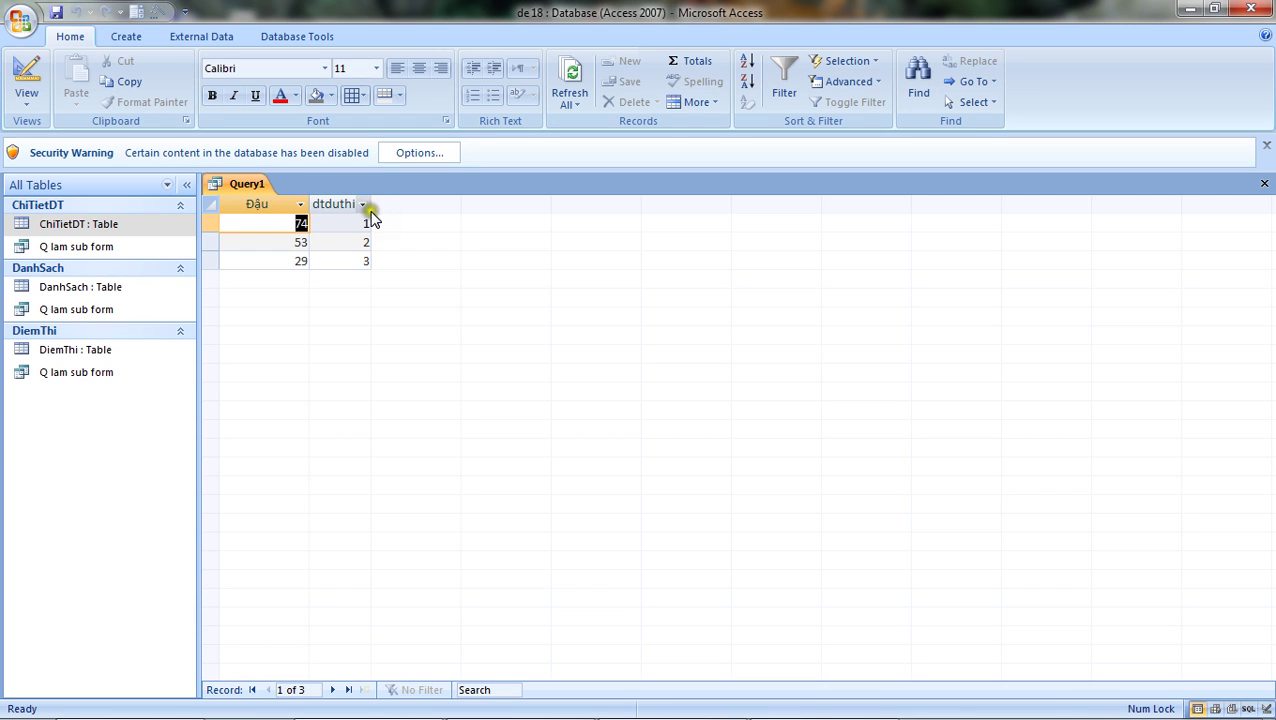
left_click_drag(378, 204, 398, 205)
right_click(246, 183)
left_click(281, 187)
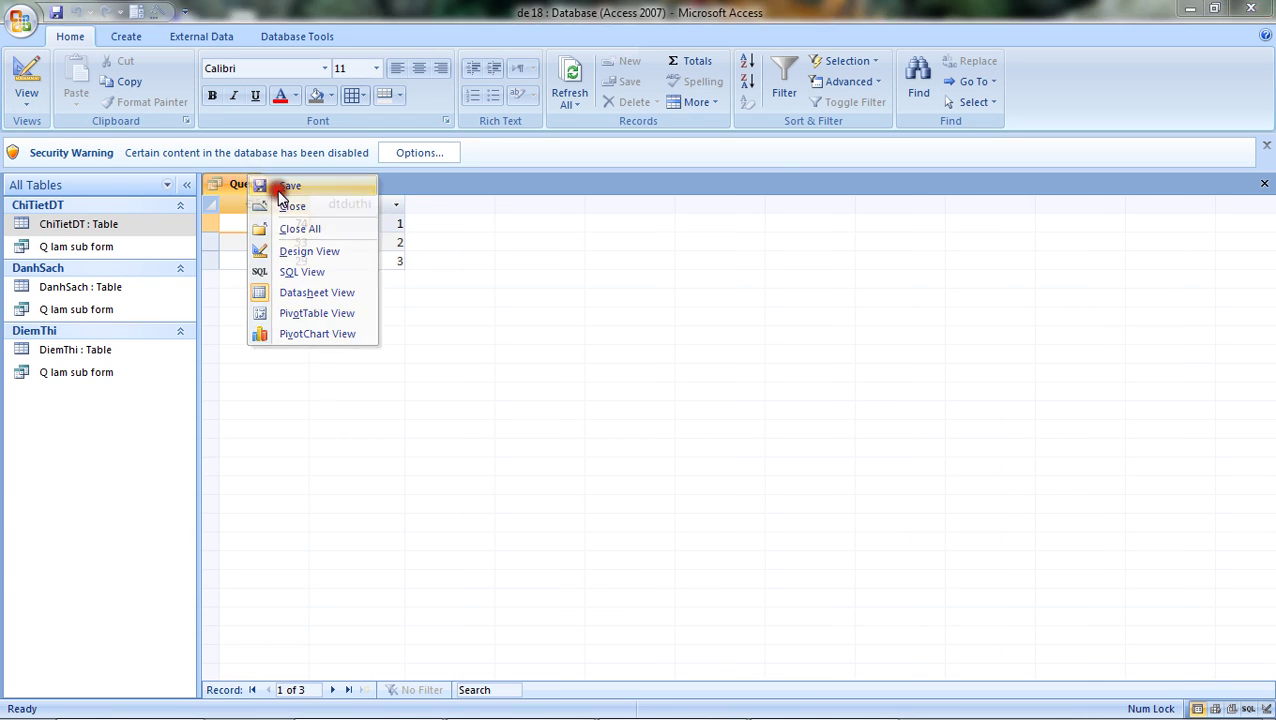
left_click(636, 291)
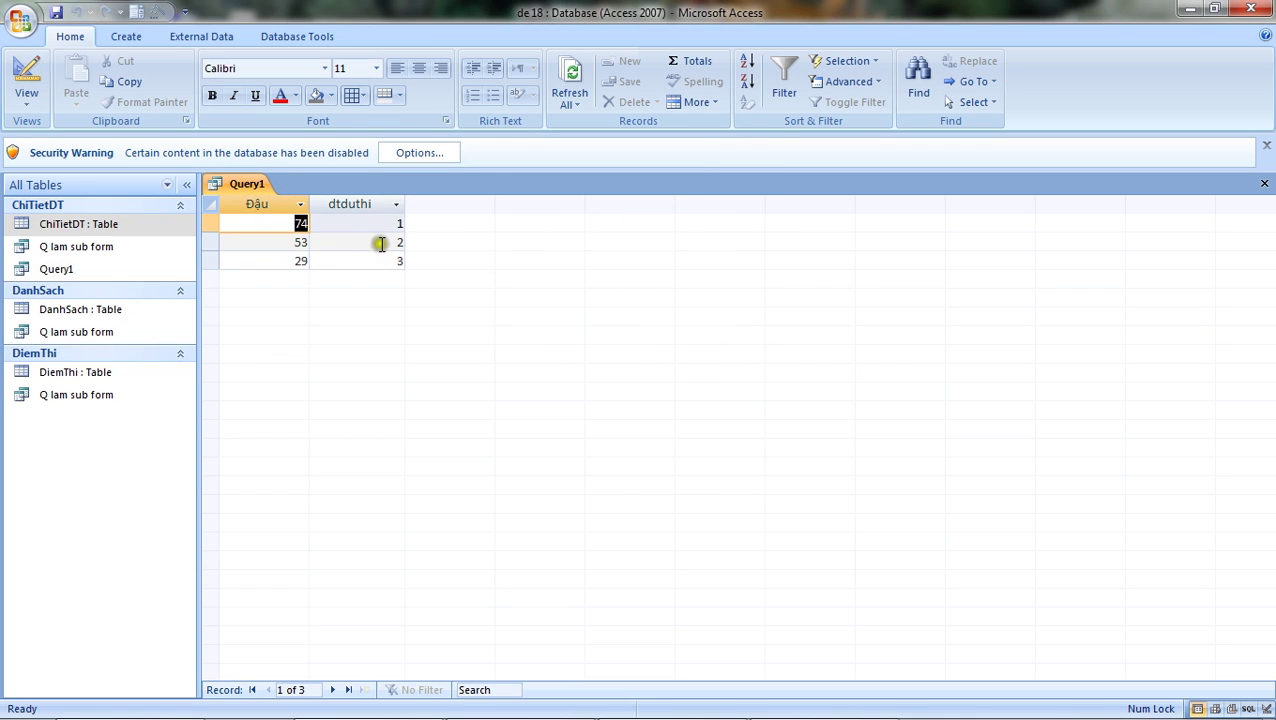
- Close Query1 and start a new query design based on the Q lam sub form query
right_click(238, 183)
left_click(256, 213)
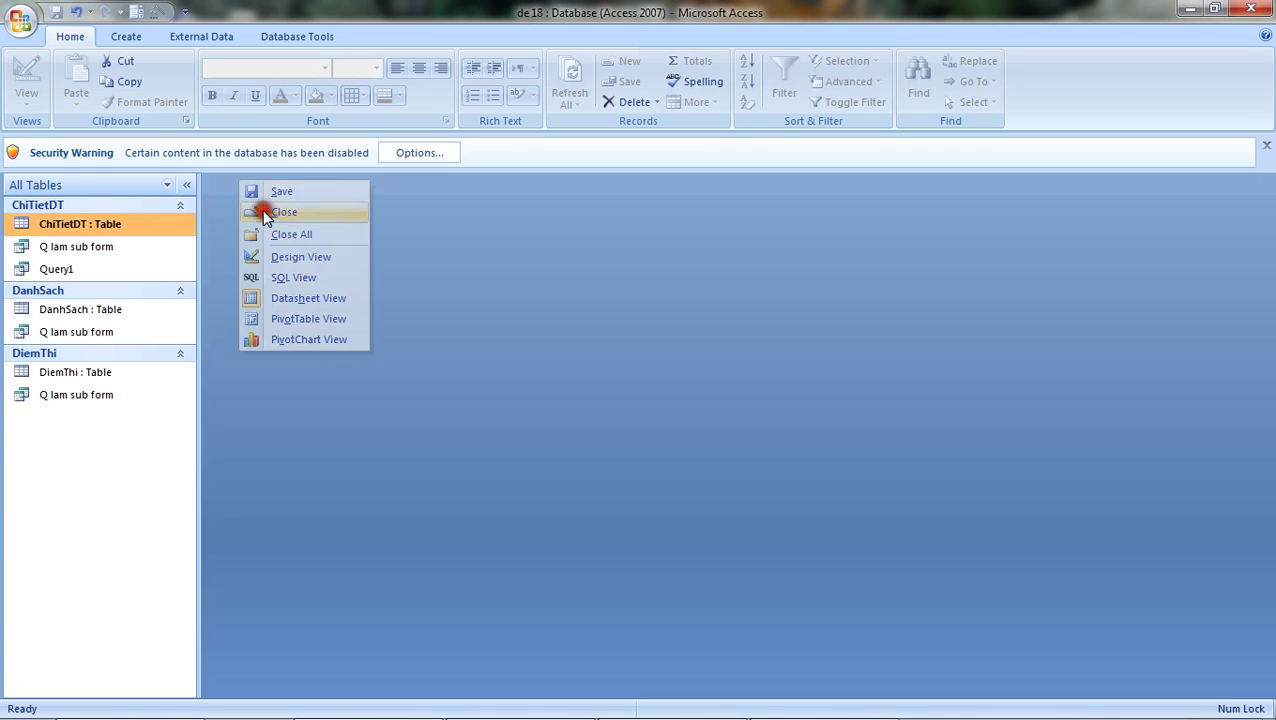
left_click(112, 38)
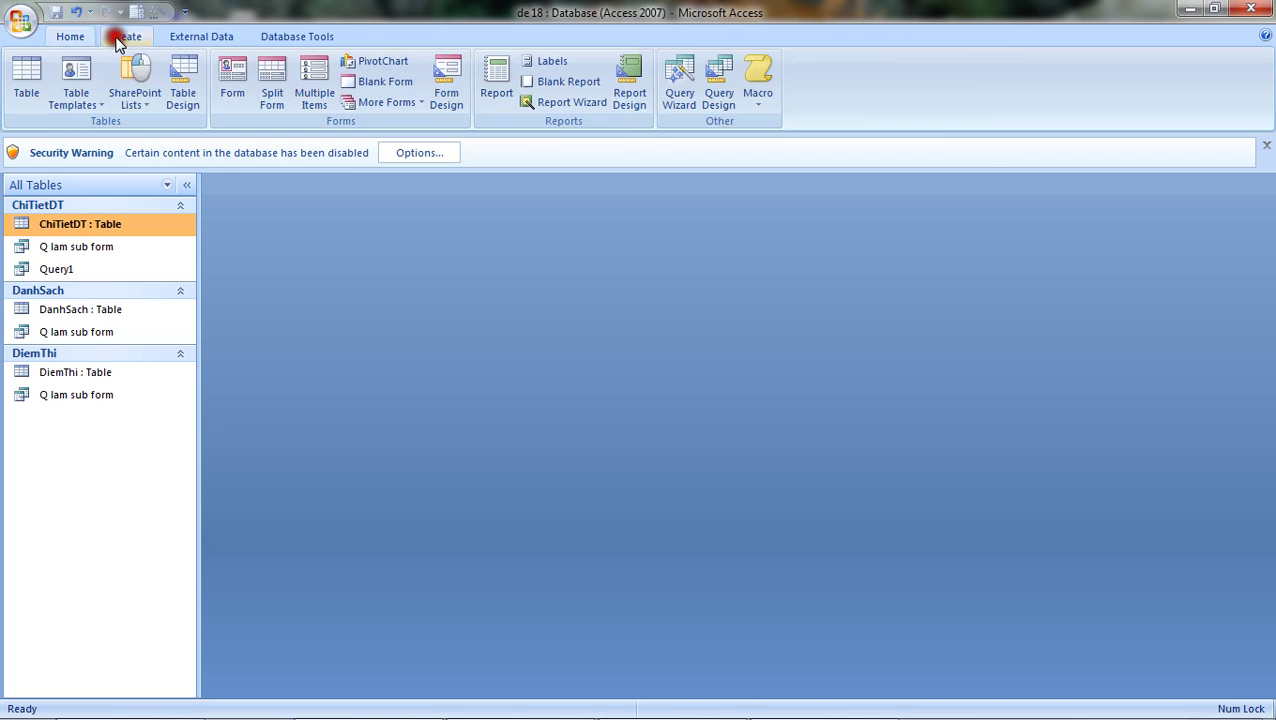
left_click(724, 100)
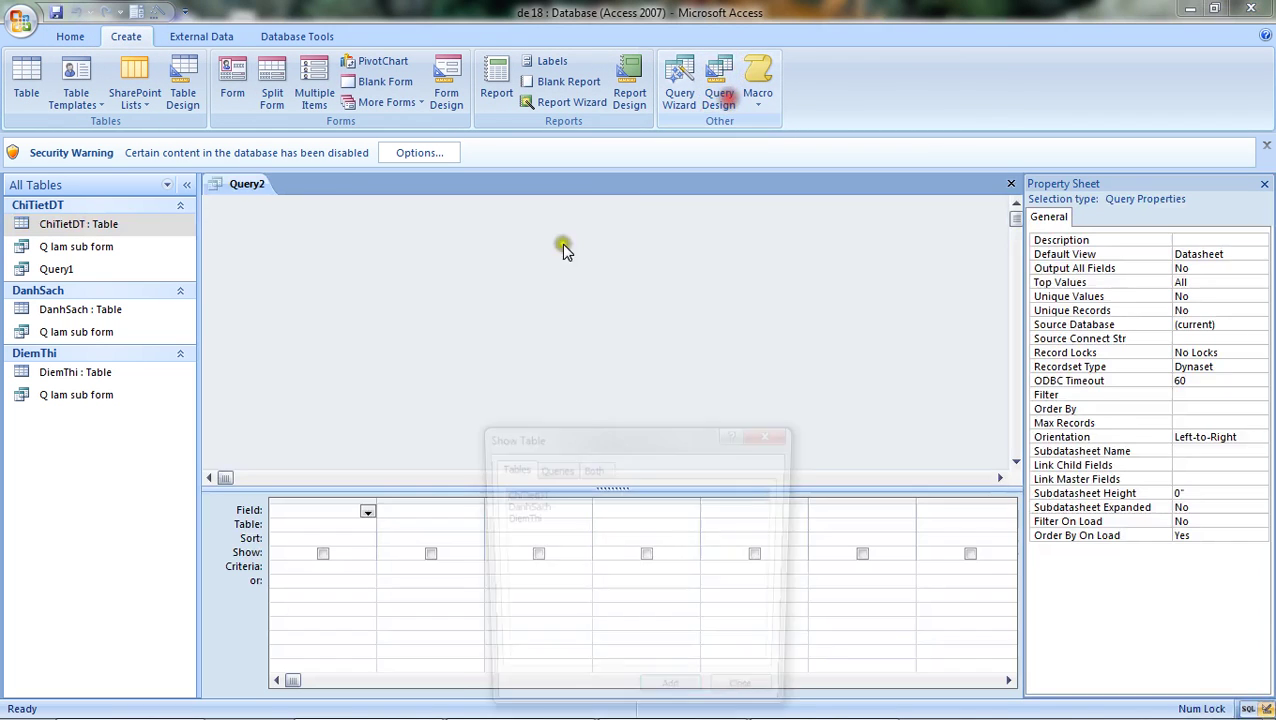
left_click(551, 468)
left_click(540, 494)
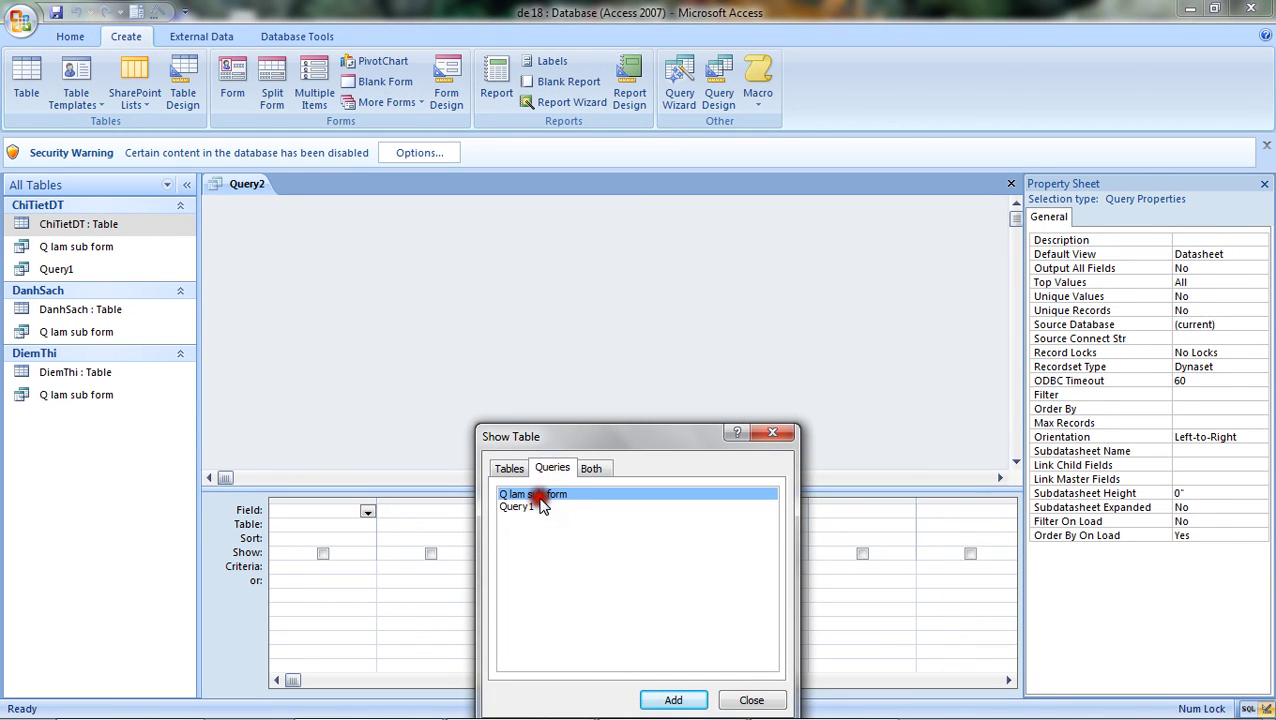
left_click(673, 700)
left_click(785, 439)
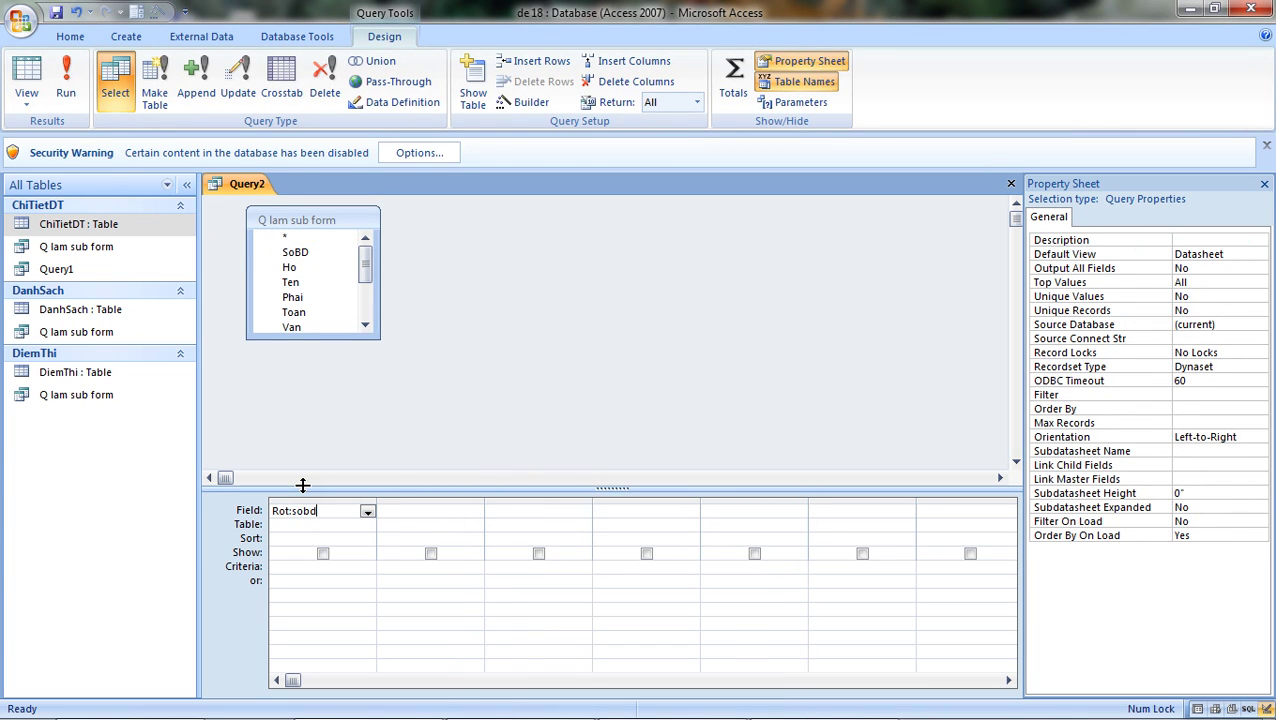
- Add the sobd field with the alias Rot, the dtduthi field, and the kq field with the alias jGFwqf to the query
key("Tab")
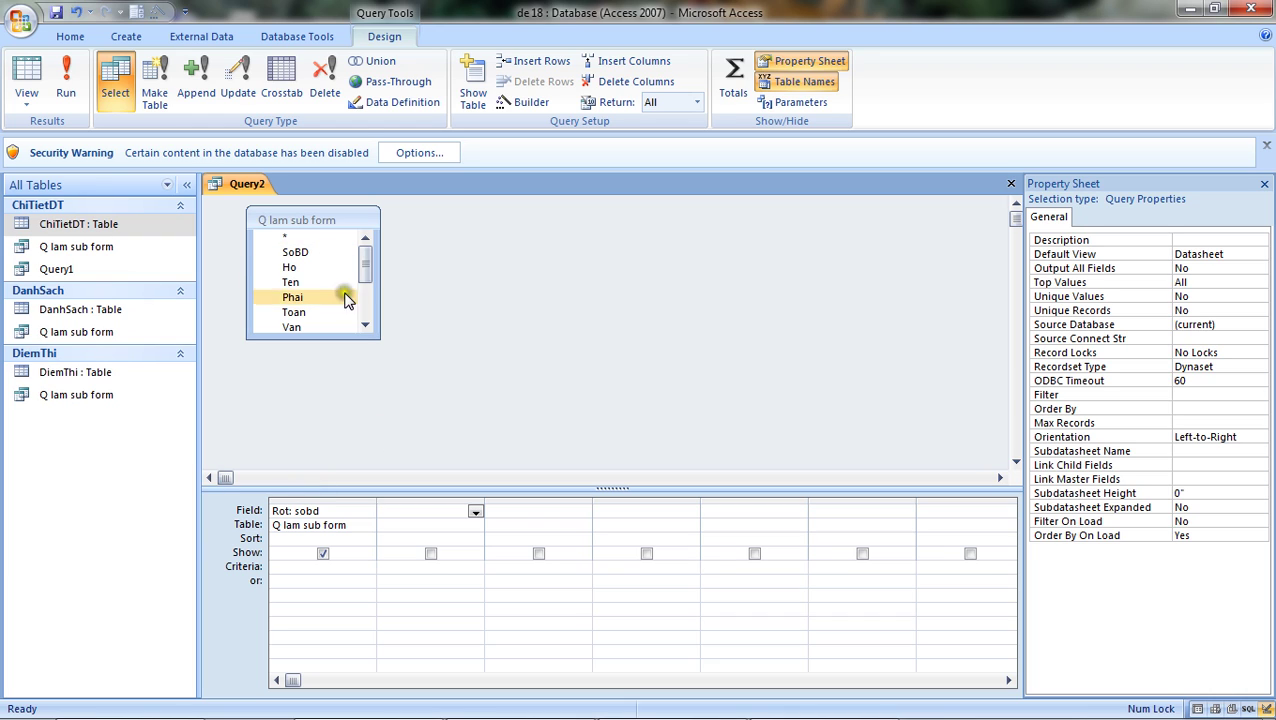
left_click(369, 325)
left_click(366, 325)
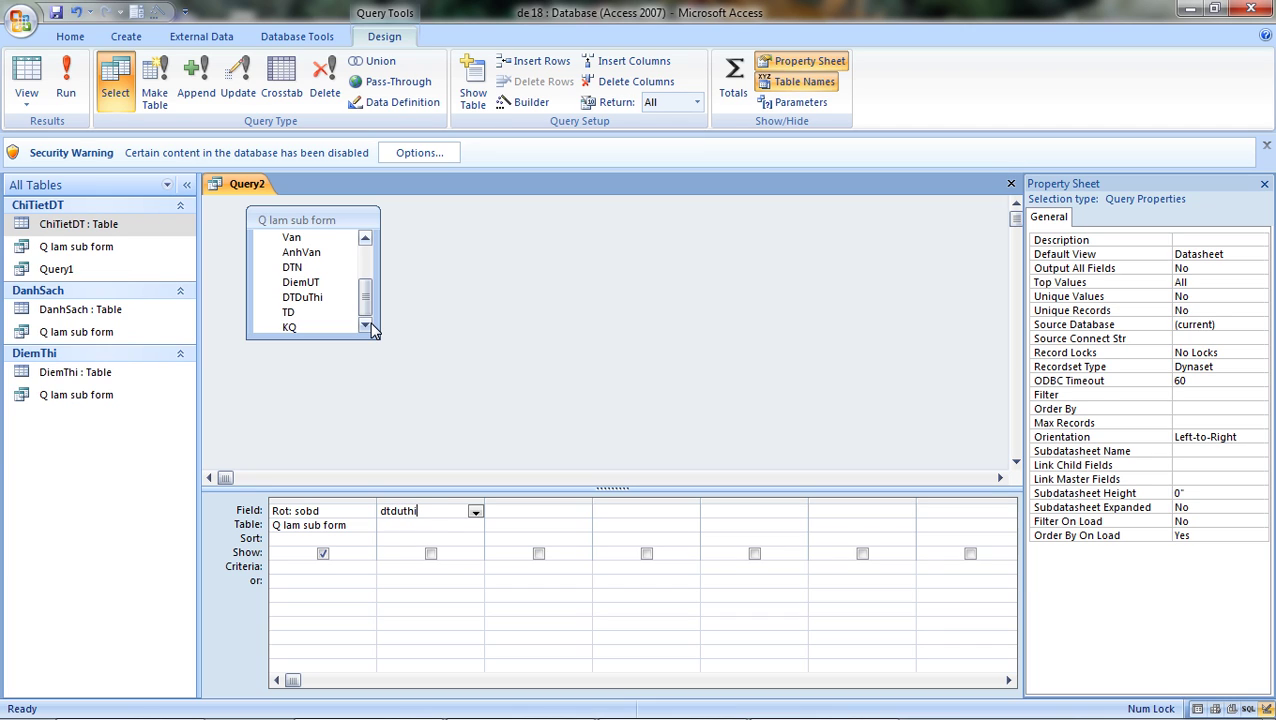
key("Tab")
key("Tab")
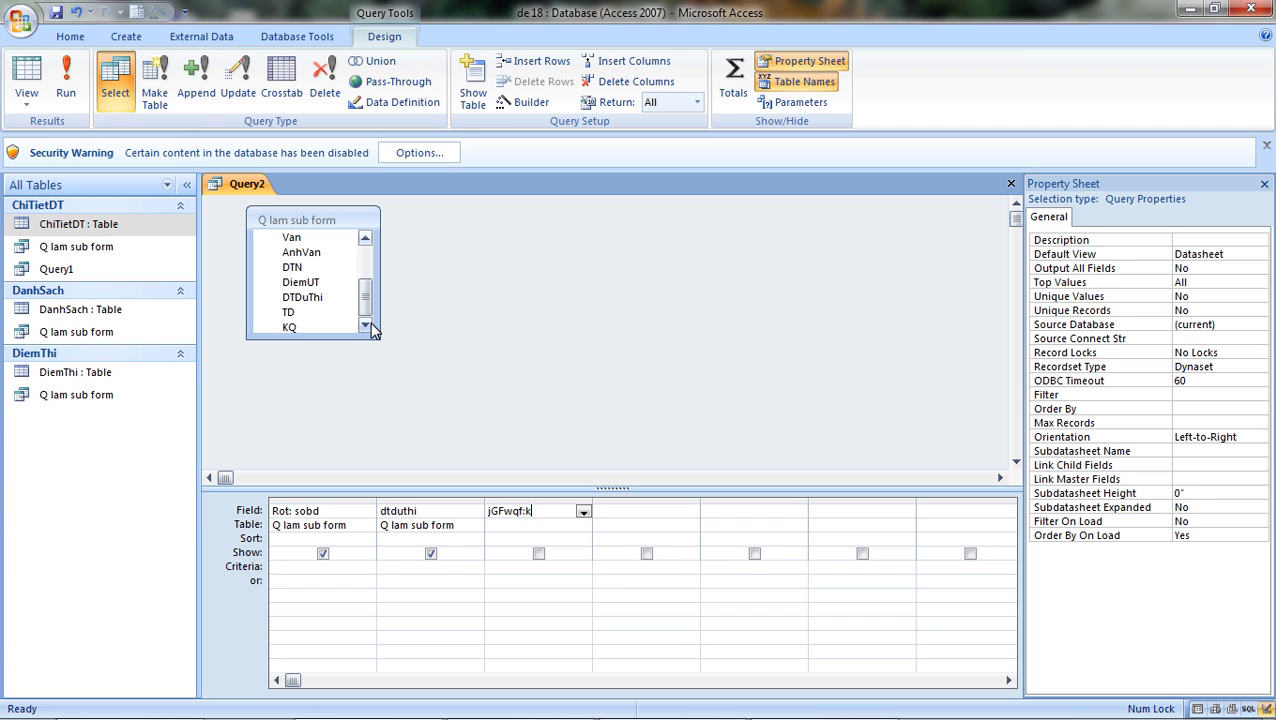
left_click(630, 498)
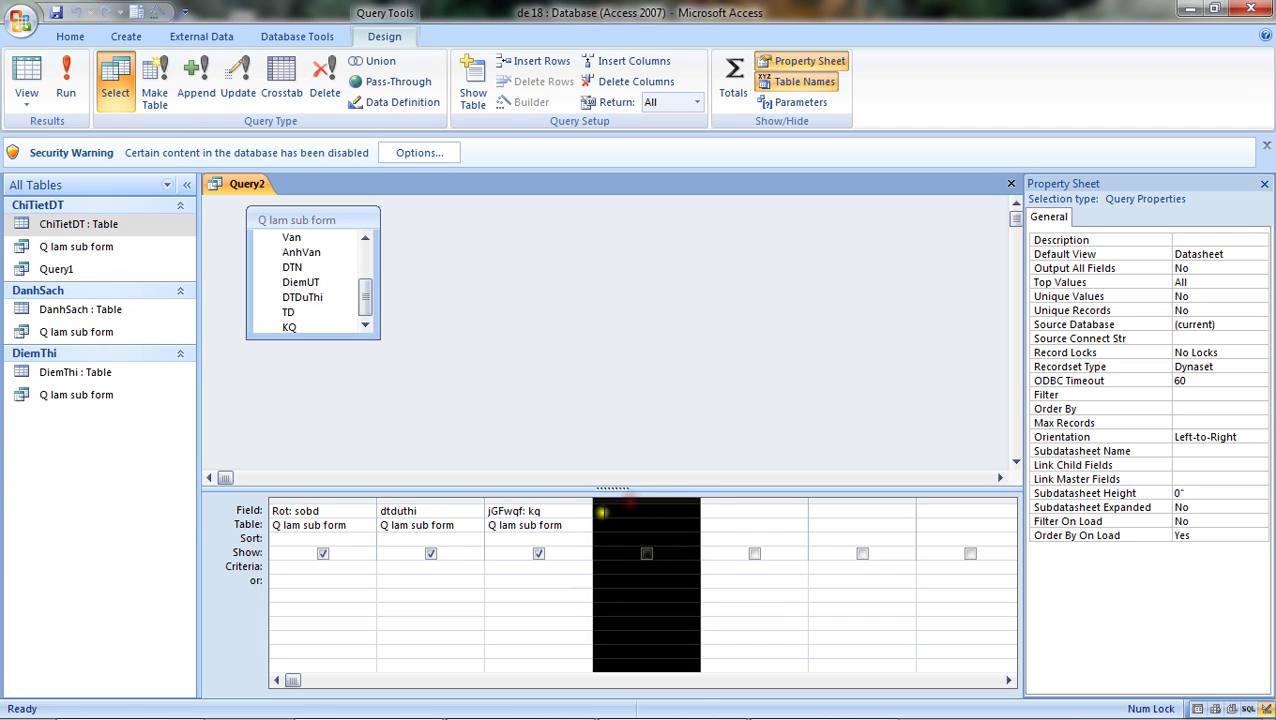
left_click(632, 507)
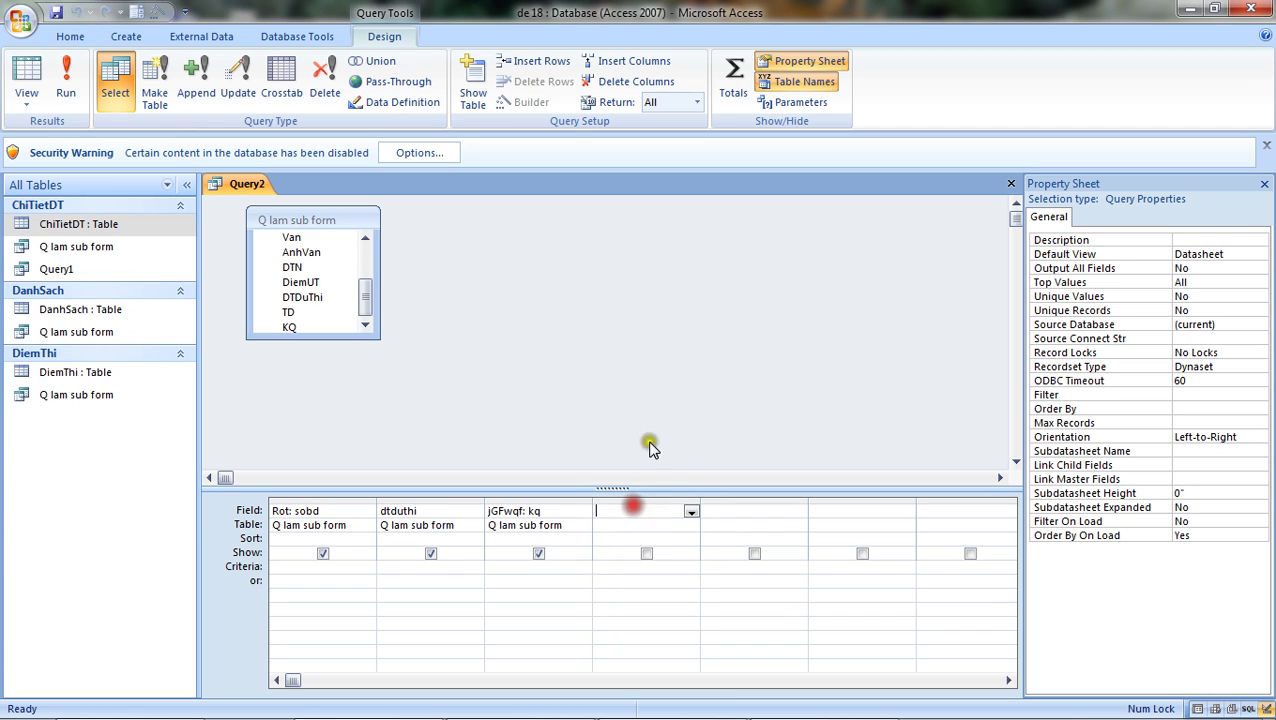
- Turn on query totals and set the sobd column's total to Count
left_click(737, 80)
left_click(336, 537)
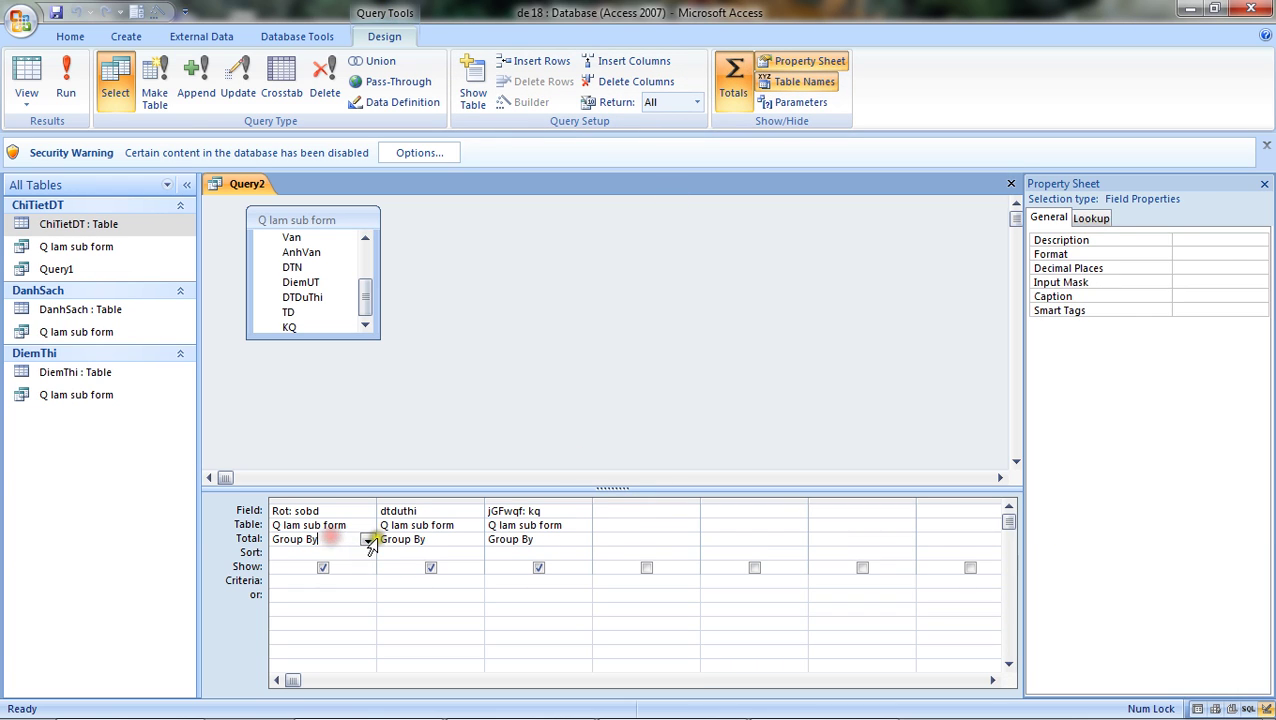
left_click(380, 540)
left_click(358, 540)
left_click(367, 540)
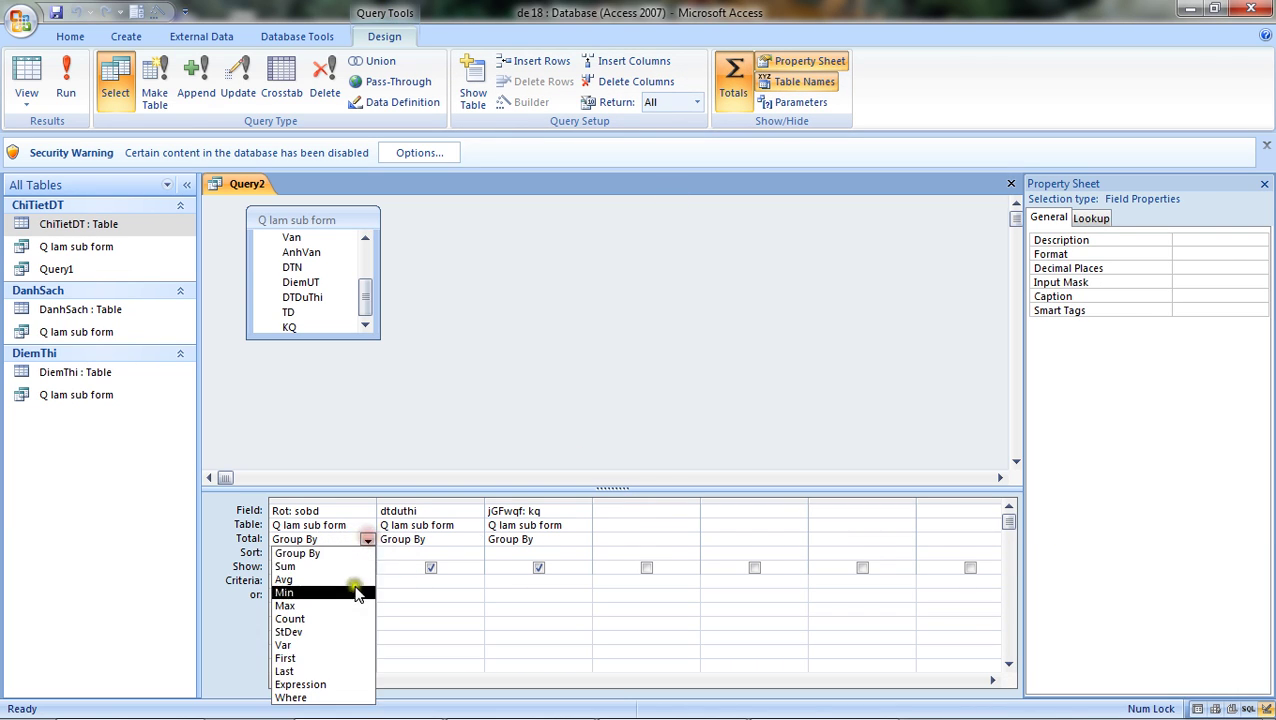
left_click(342, 618)
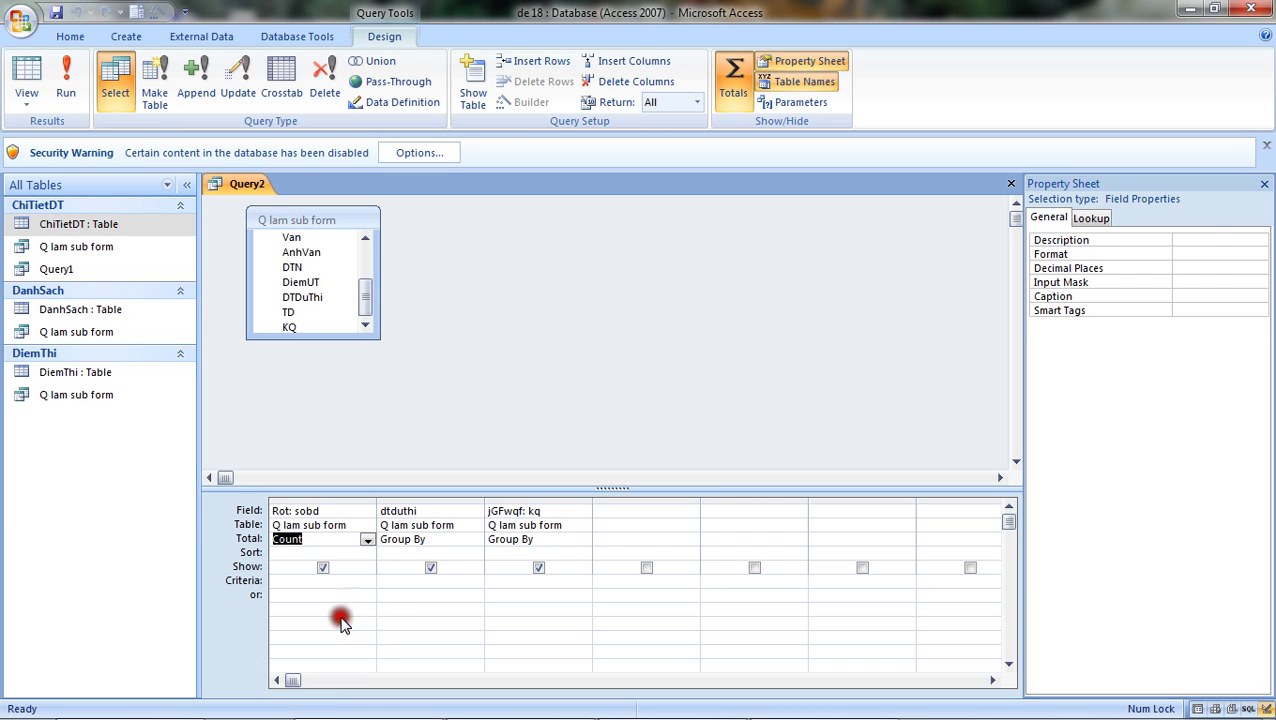
- Try setting the dtduthi column's total to Where, run the query, and return to its design
left_click(430, 537)
left_click(475, 540)
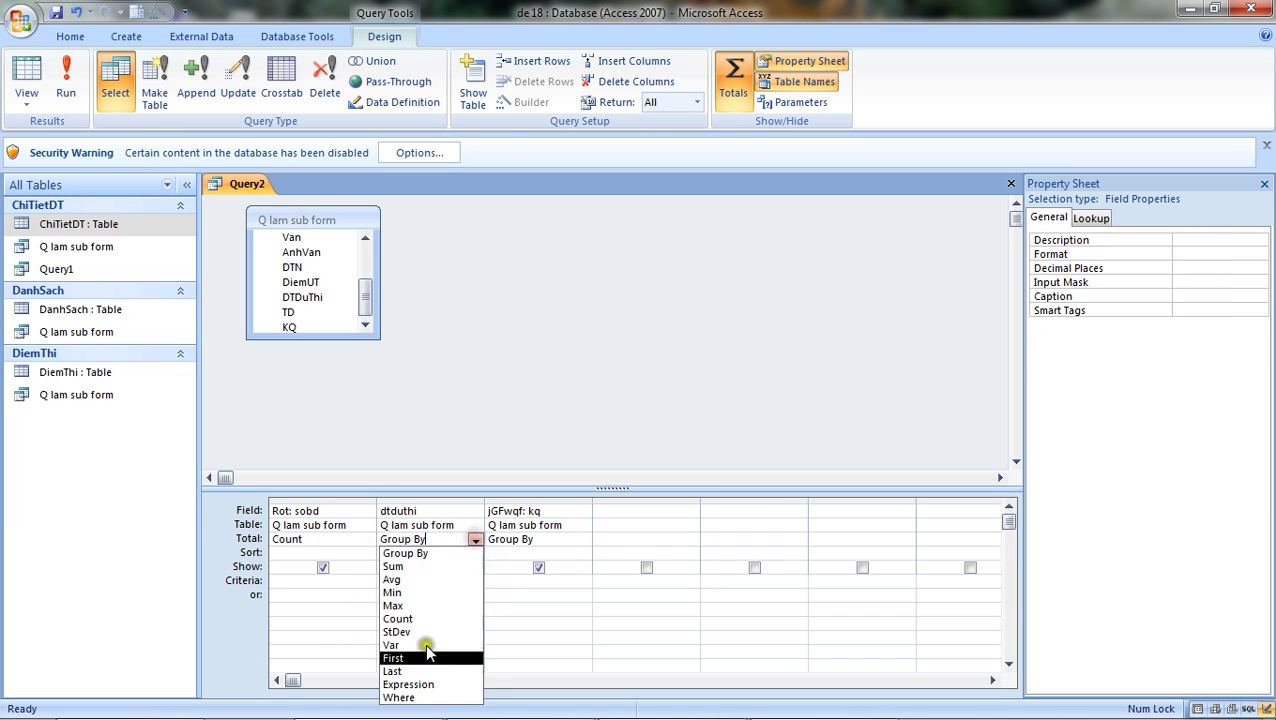
left_click(416, 695)
left_click(68, 86)
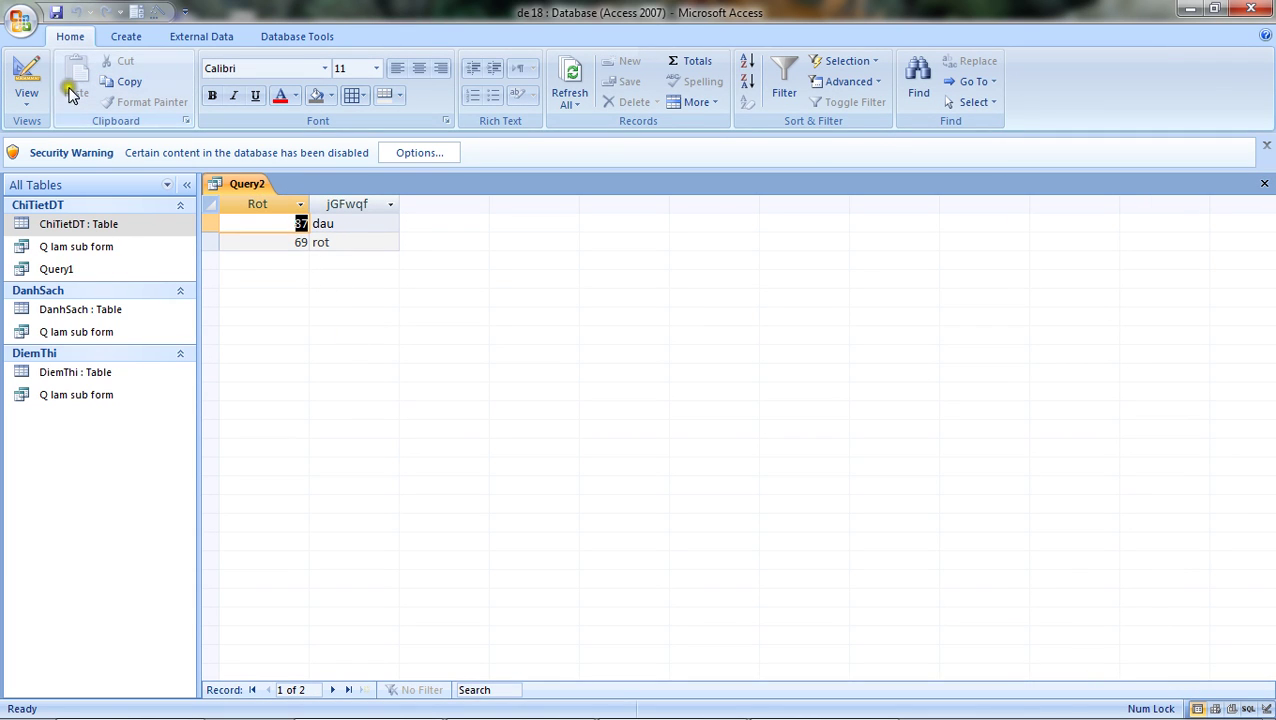
left_click(33, 113)
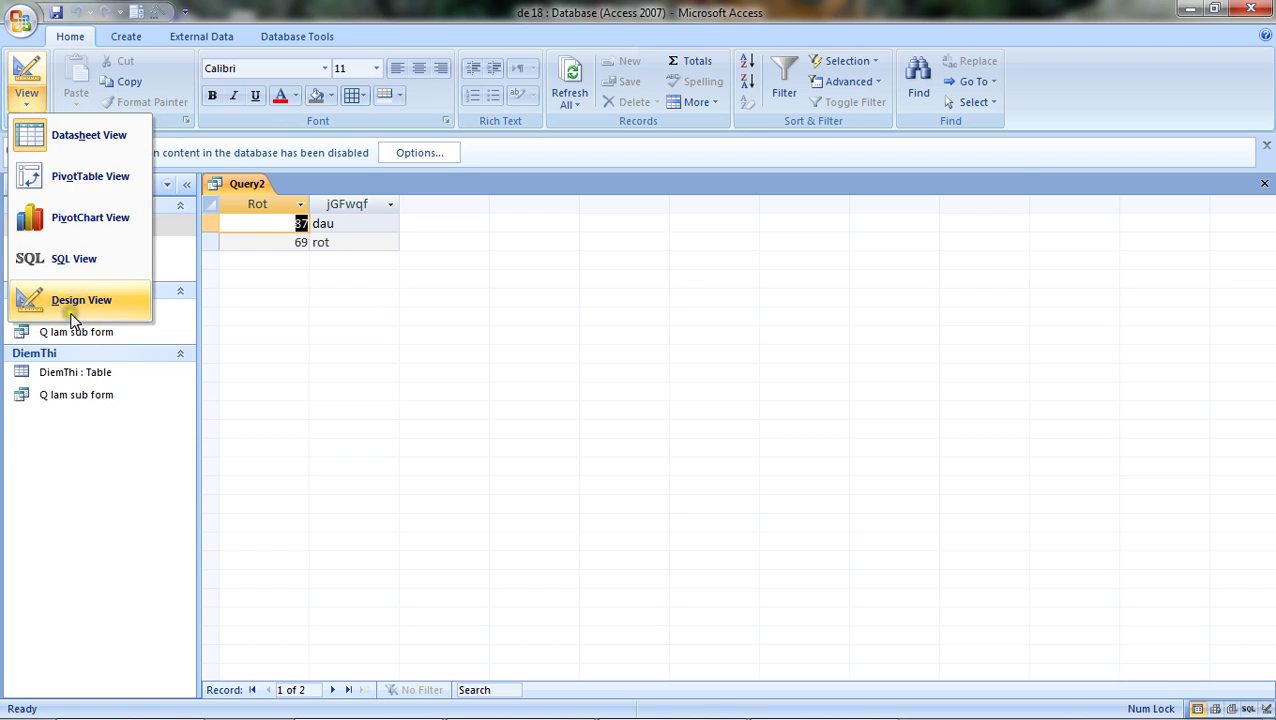
left_click(68, 300)
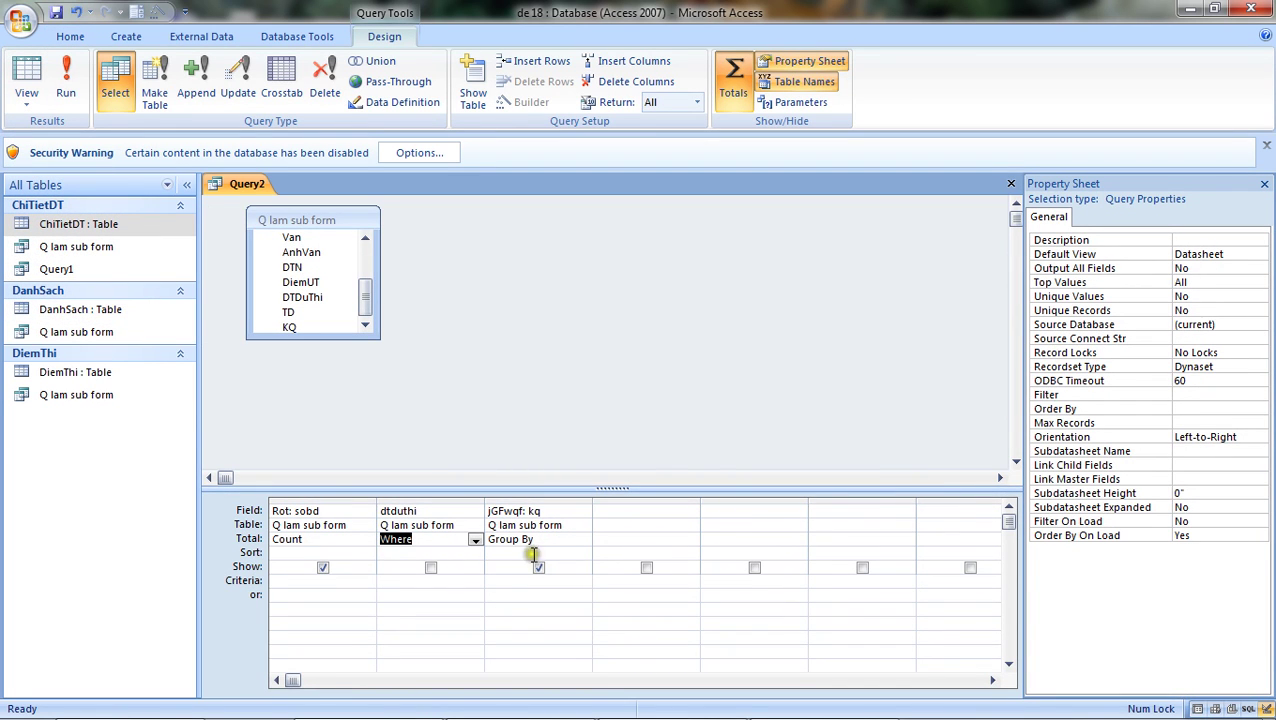
- Set the dtduthi column's total to Group By
left_click(511, 586)
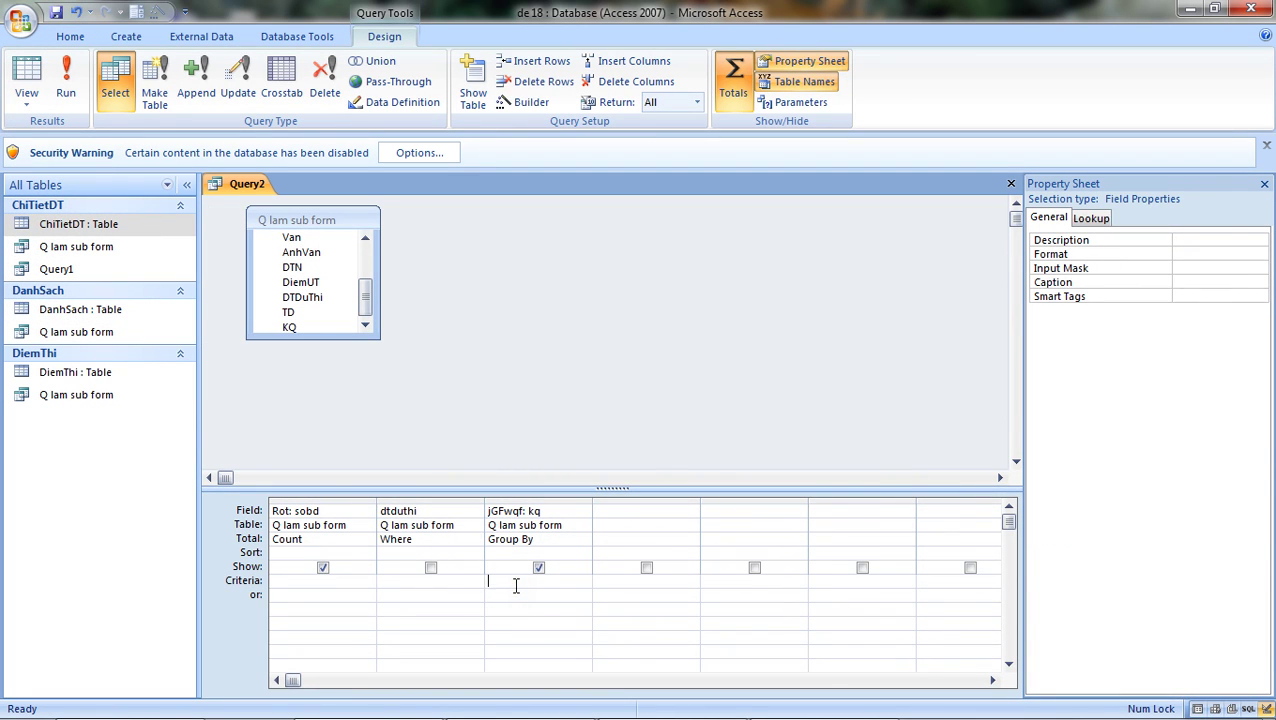
left_click(514, 584)
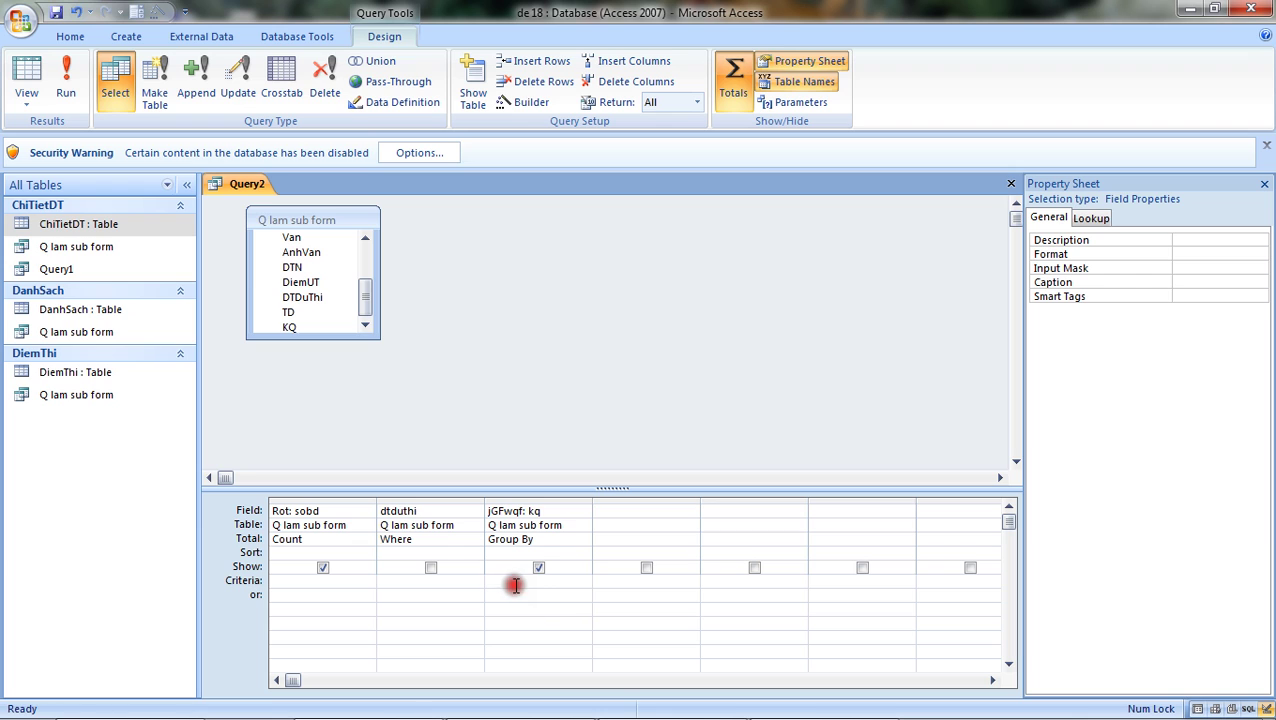
left_click(430, 533)
left_click(475, 539)
left_click(460, 553)
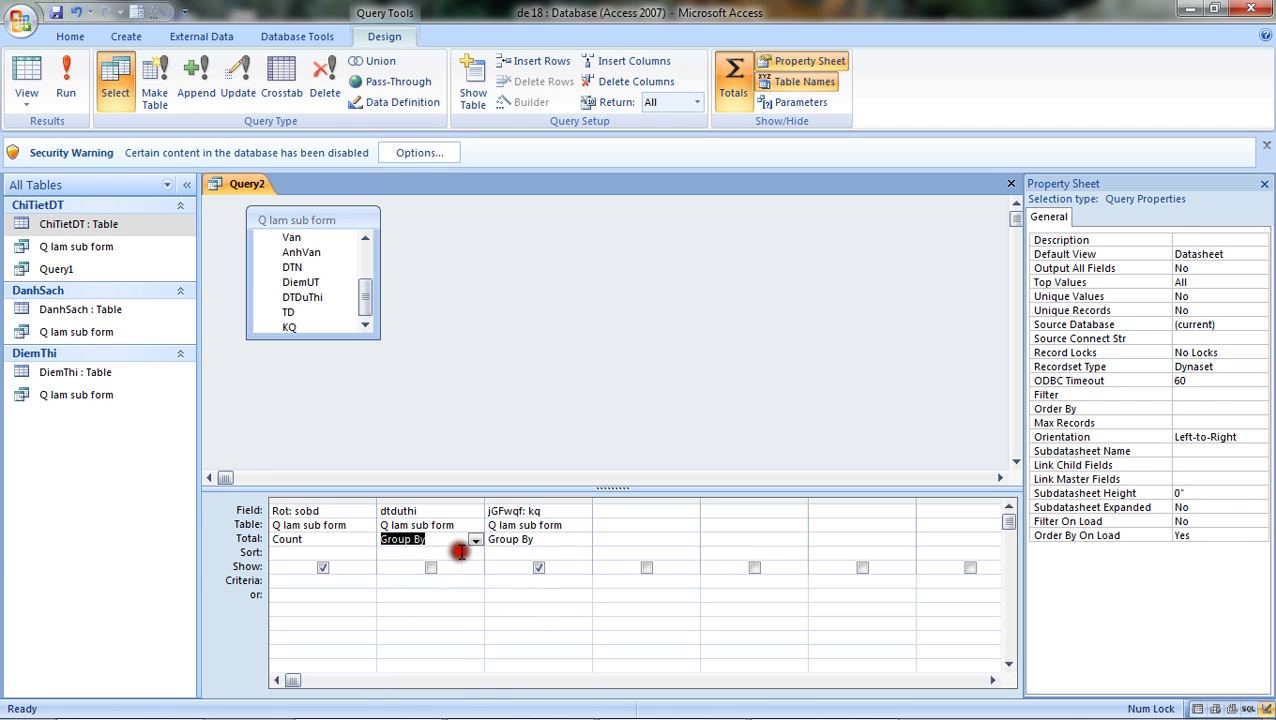
- Set the kq column's total to Count with the criterion rot, and try running the query
left_click(567, 541)
left_click(583, 539)
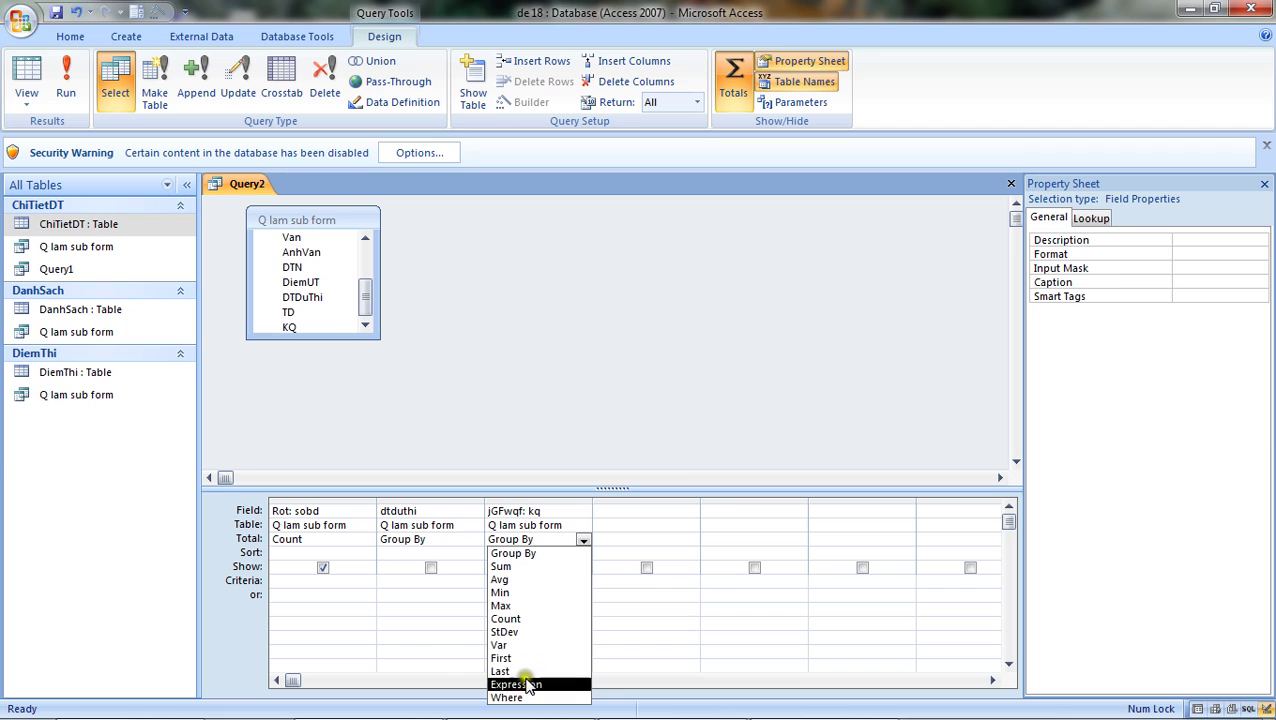
left_click(533, 619)
left_click(538, 567)
left_click(543, 582)
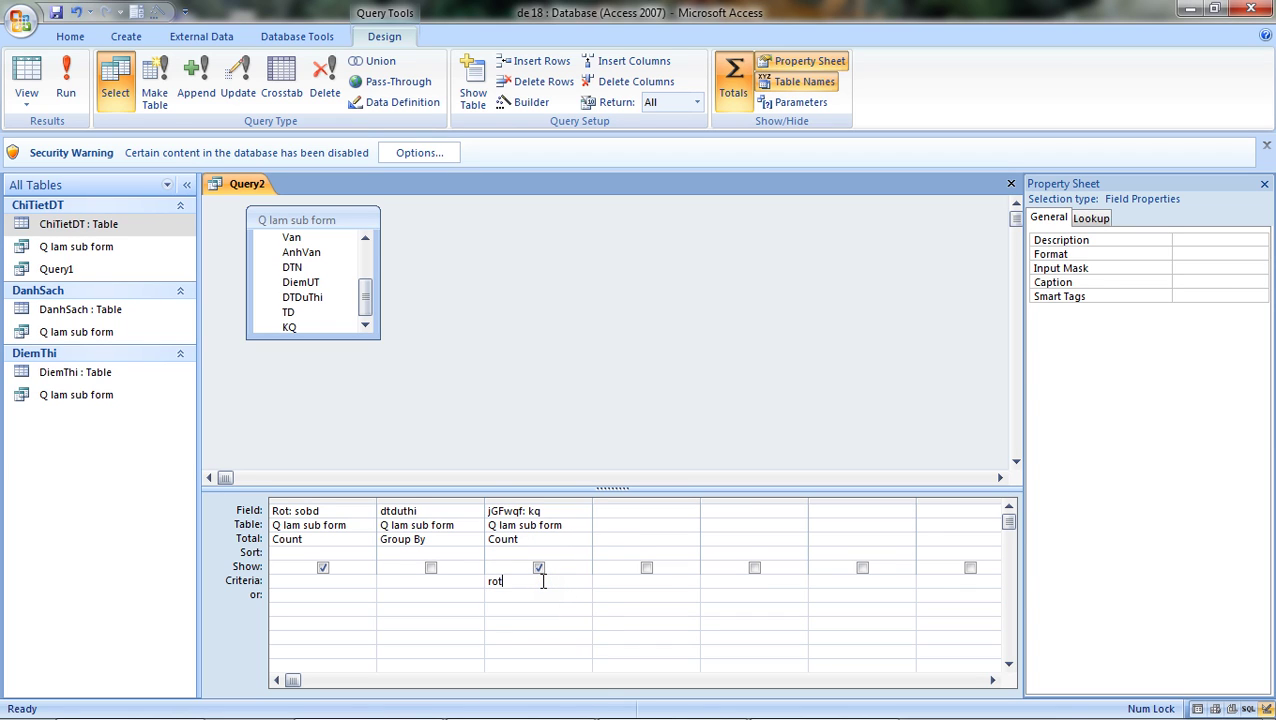
left_click(521, 440)
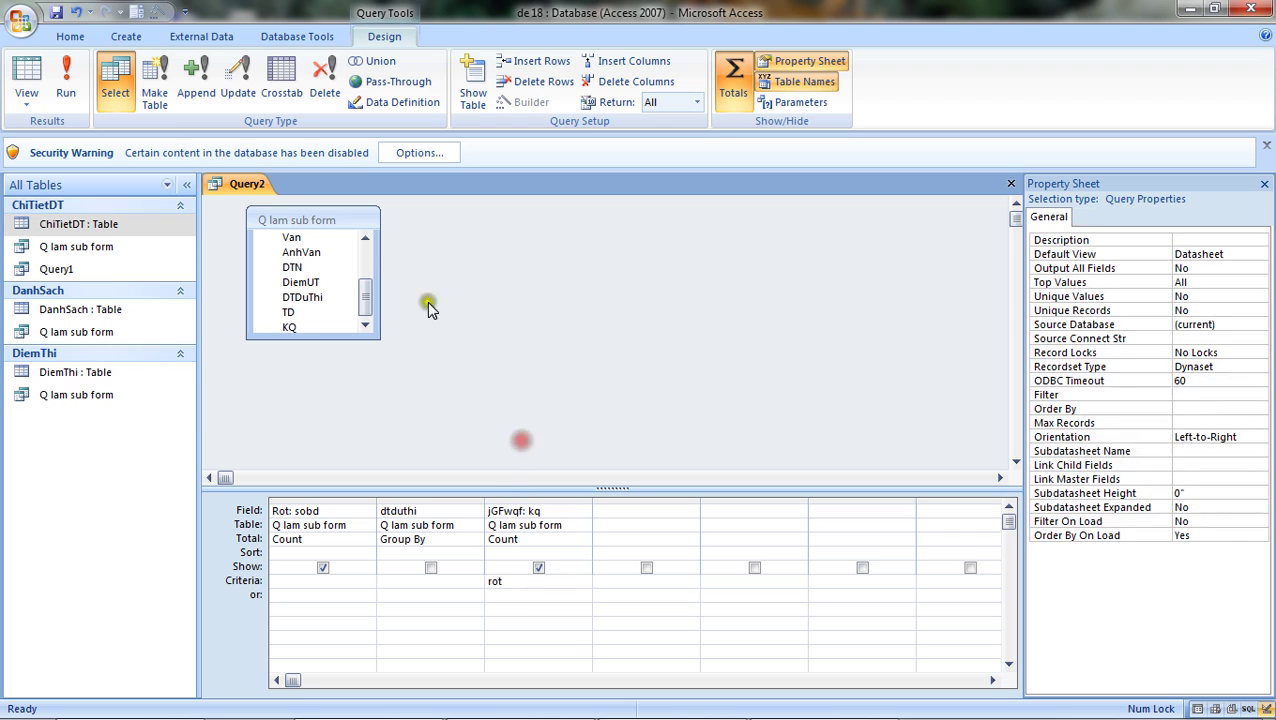
left_click(555, 610)
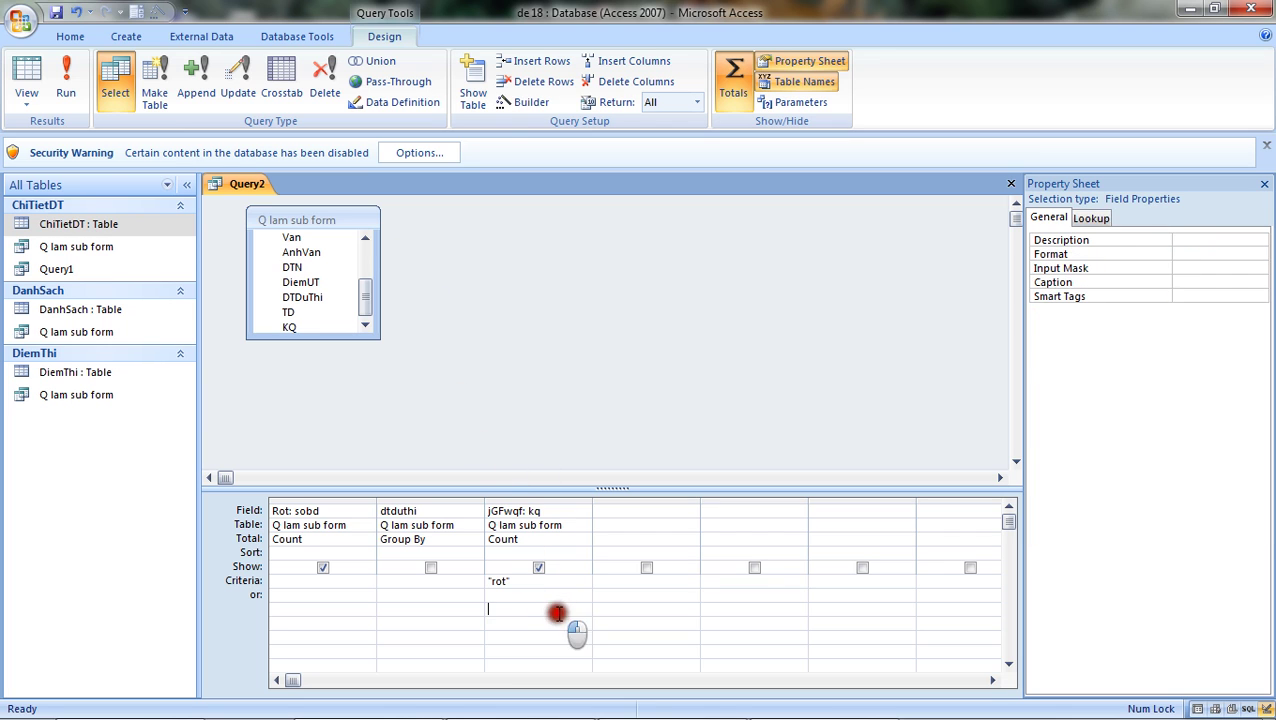
left_click(66, 85)
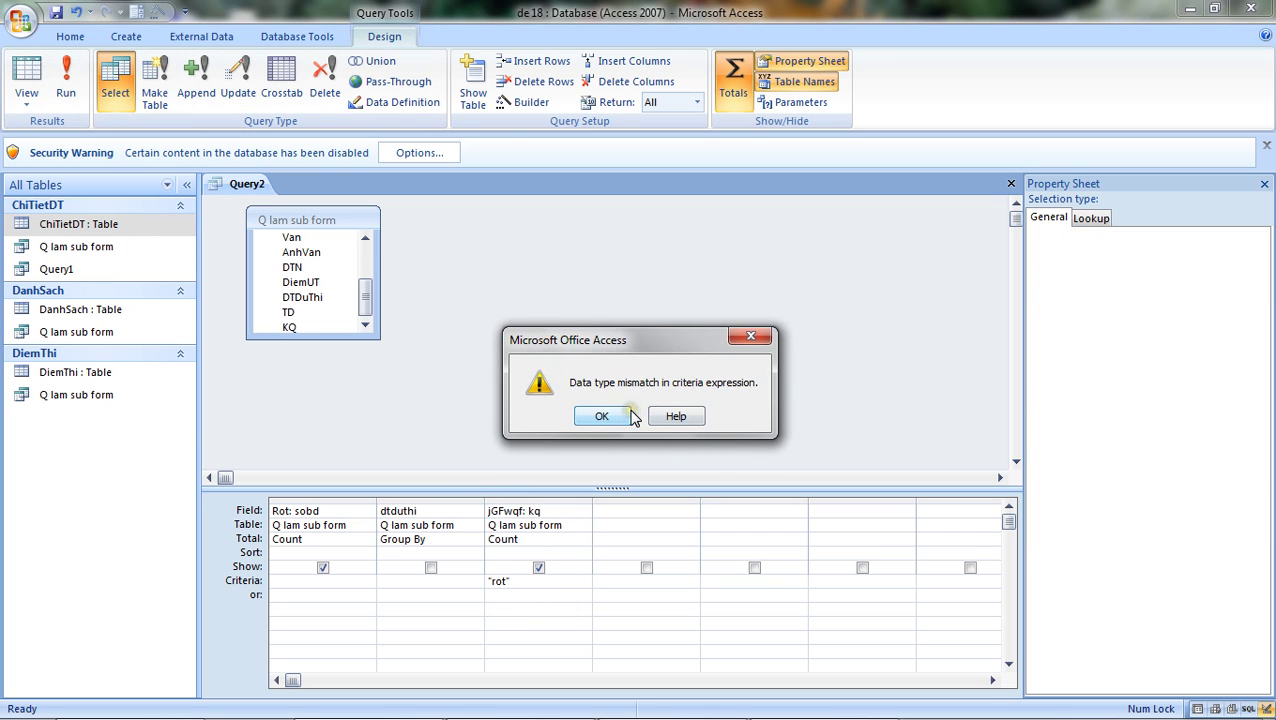
left_click(750, 336)
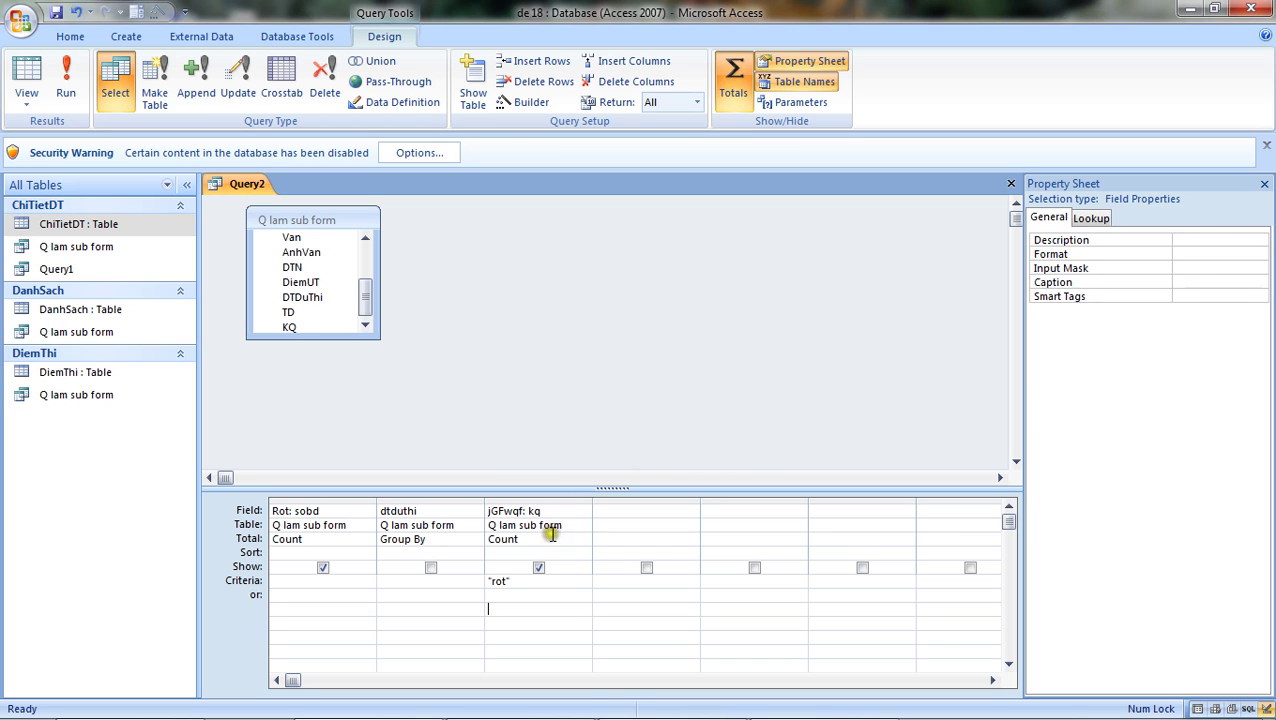
- Set the kq column's total to Where and run the query
left_click(566, 538)
left_click(583, 539)
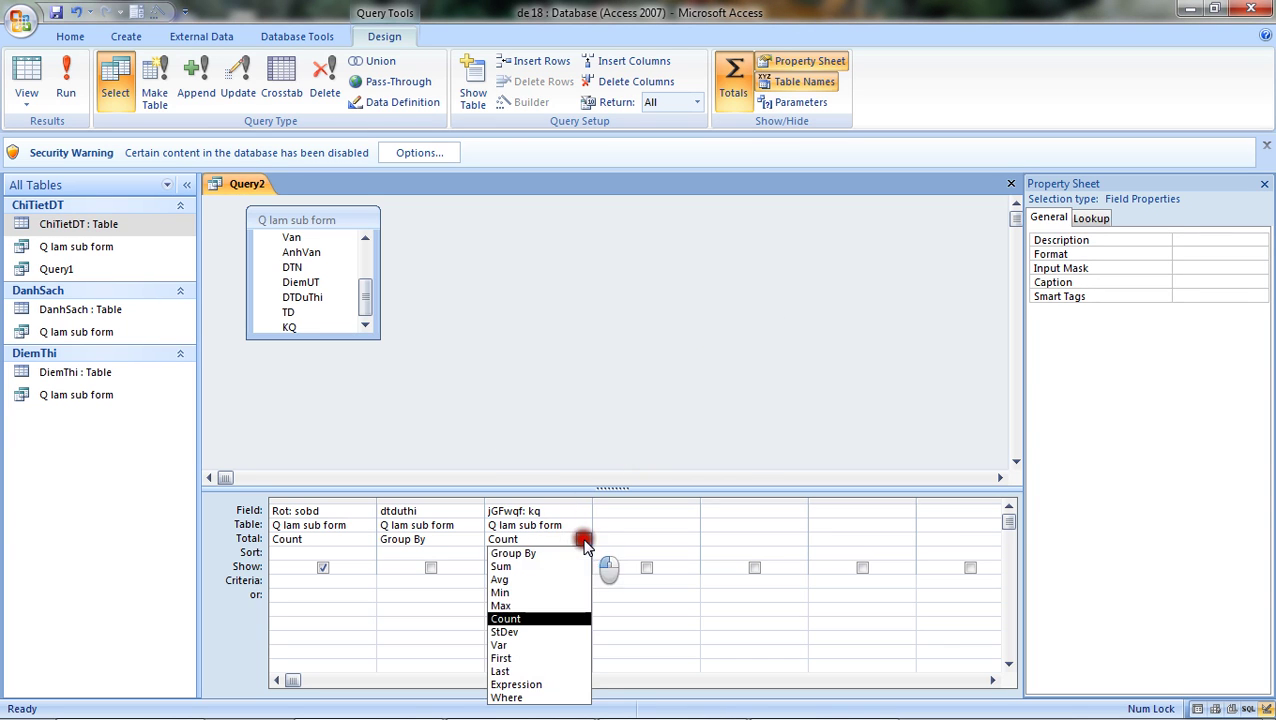
left_click(560, 690)
left_click(65, 88)
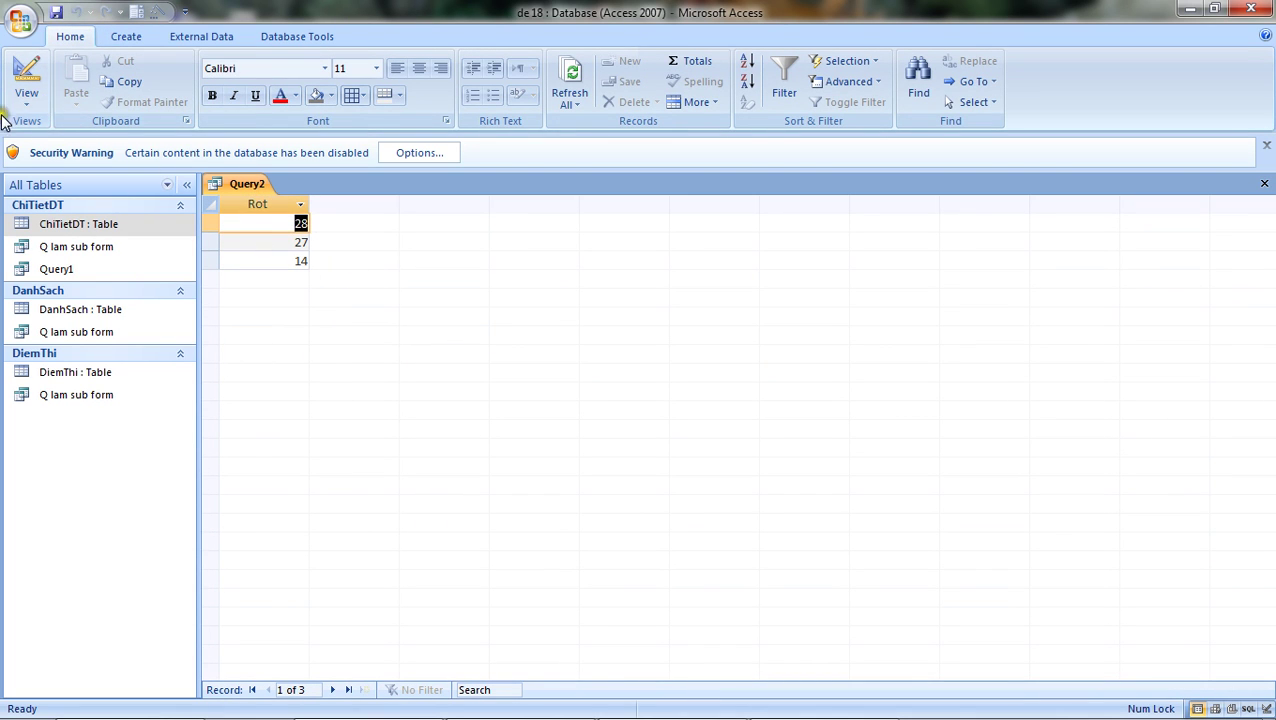
- Return to the query design and include the dtduthi column in the results
left_click(27, 100)
left_click(64, 302)
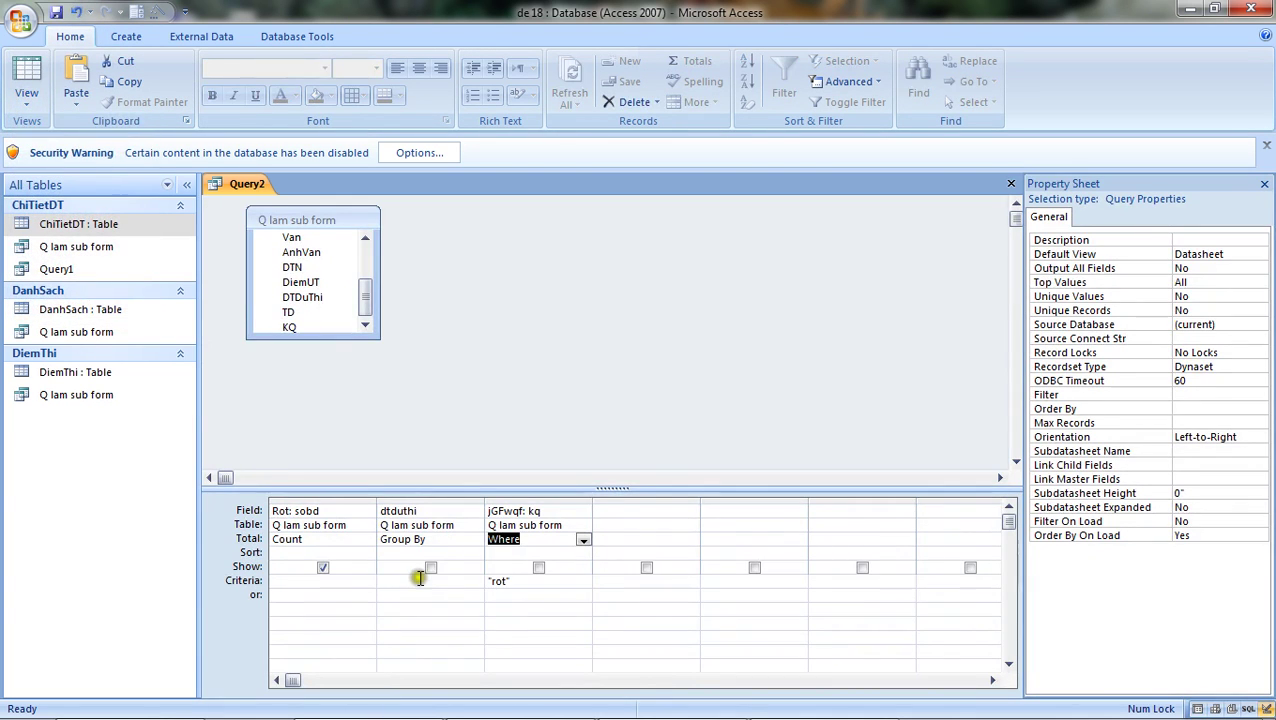
left_click(430, 567)
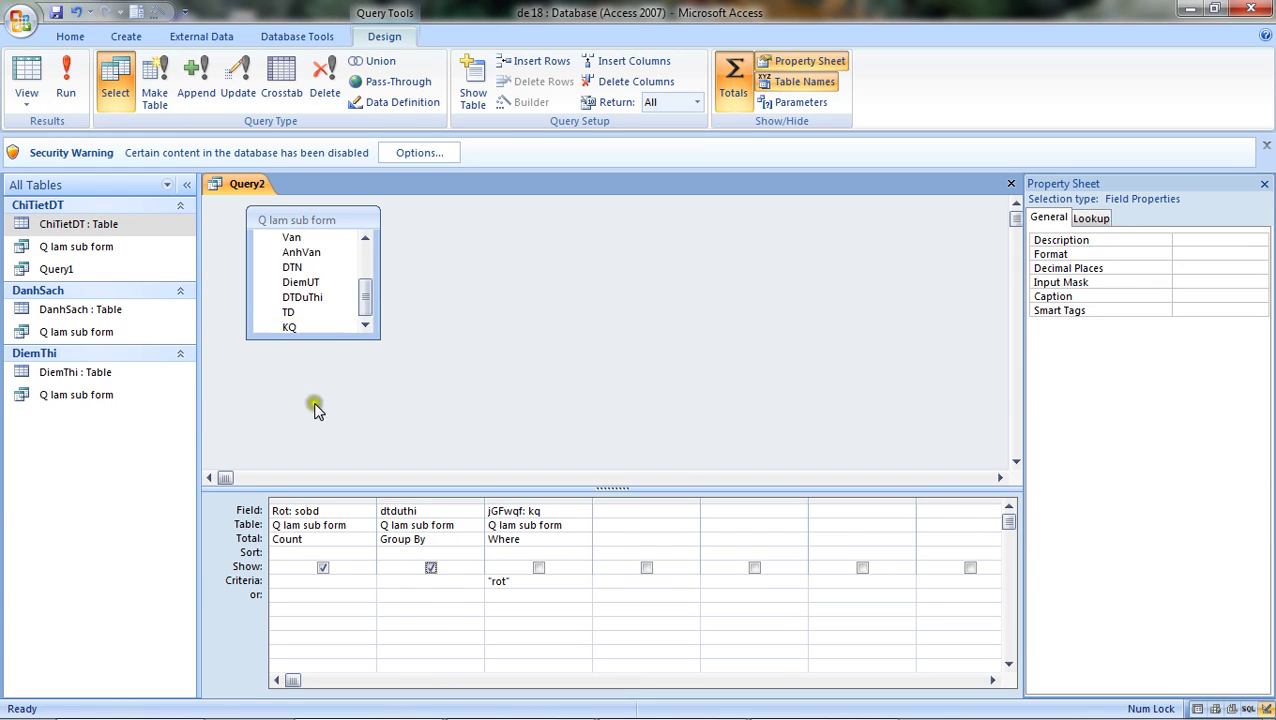
- Try to include the kq column in the results as well and run the query
left_click(538, 567)
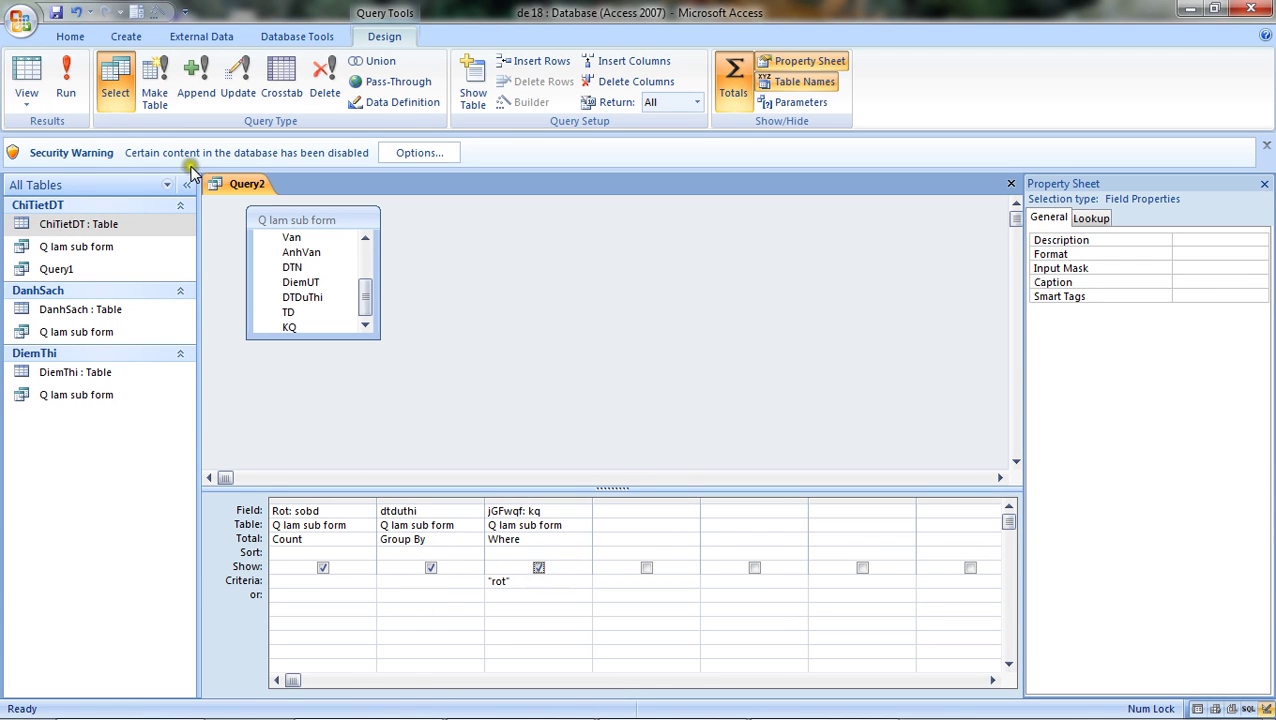
left_click(66, 90)
left_click(638, 429)
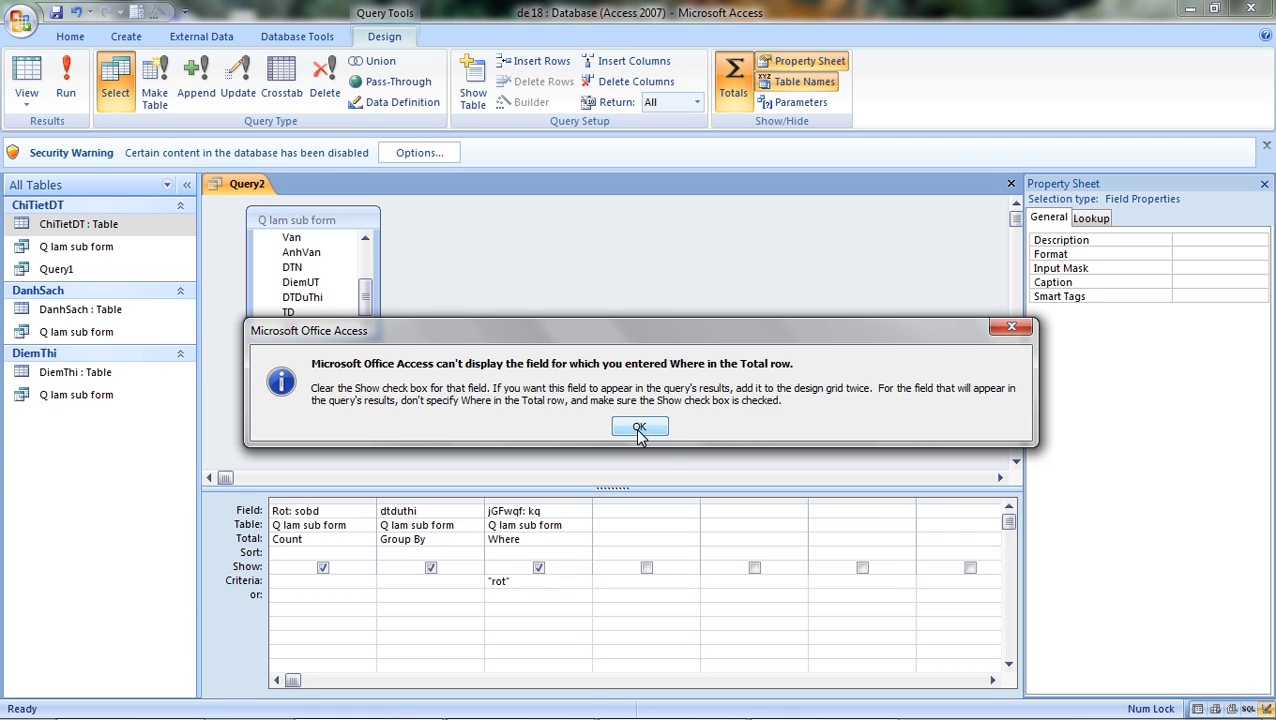
left_click(638, 429)
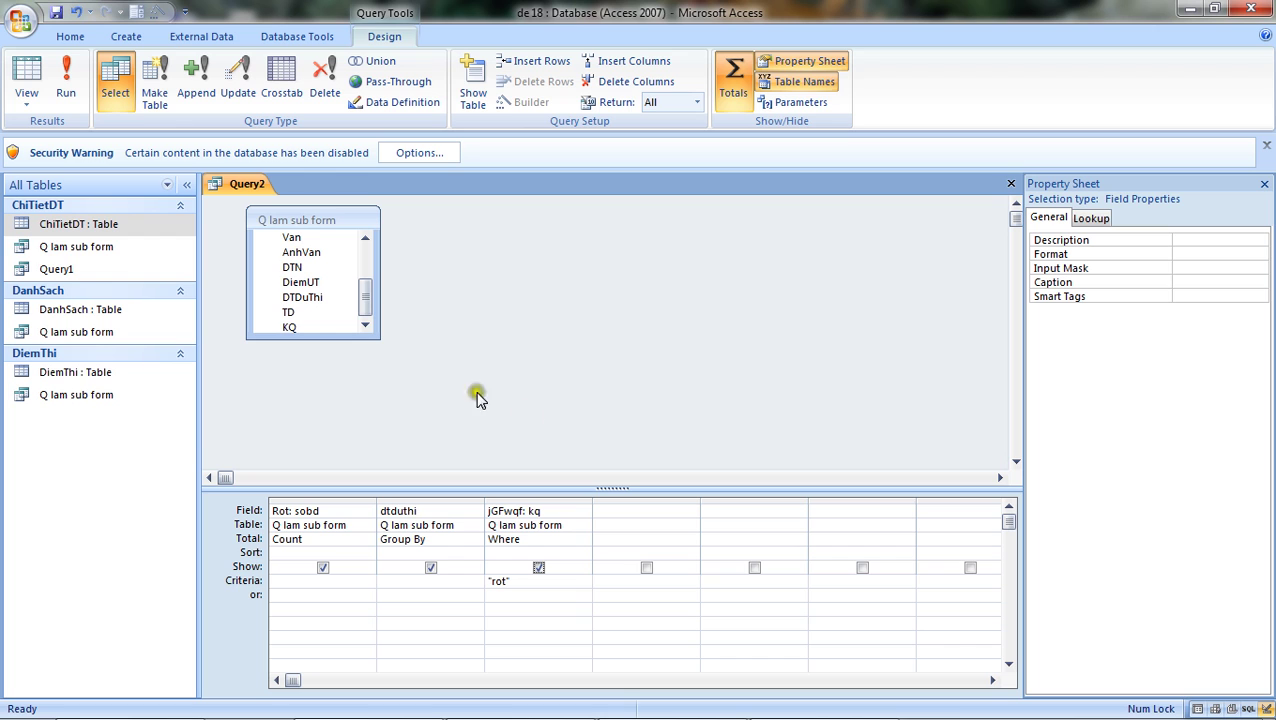
mouse_move(462, 713)
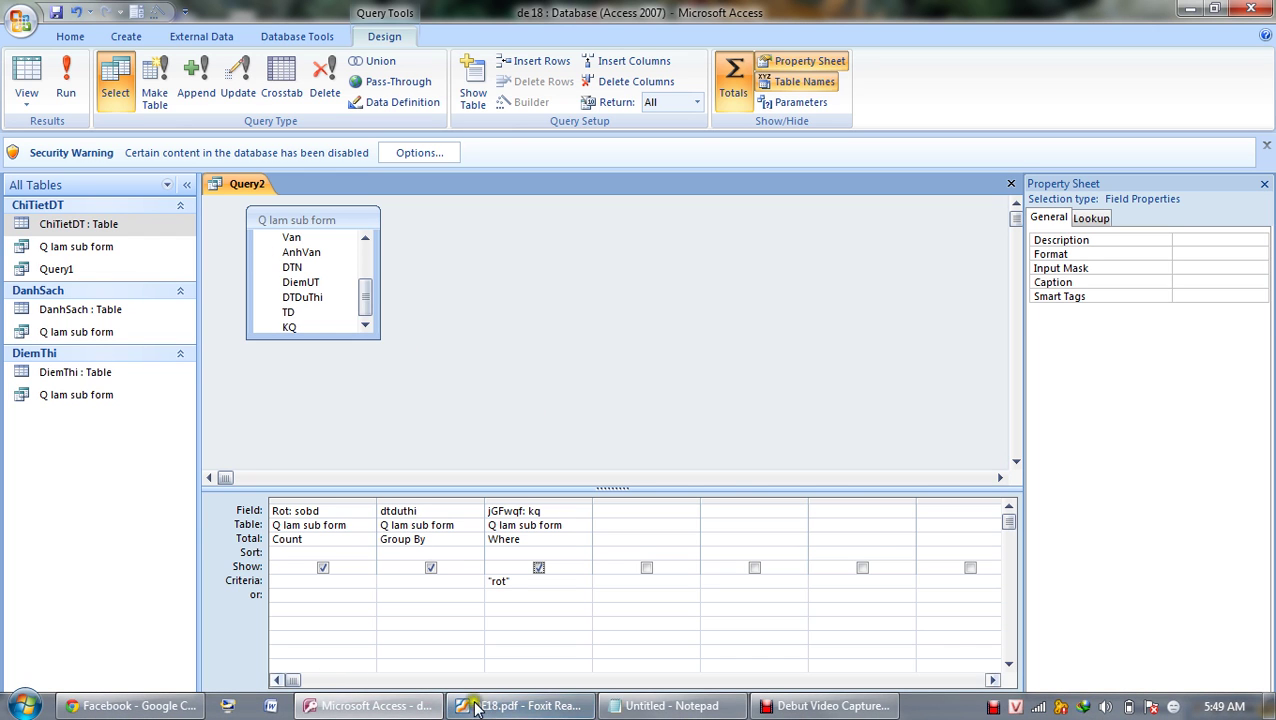
left_click(826, 706)
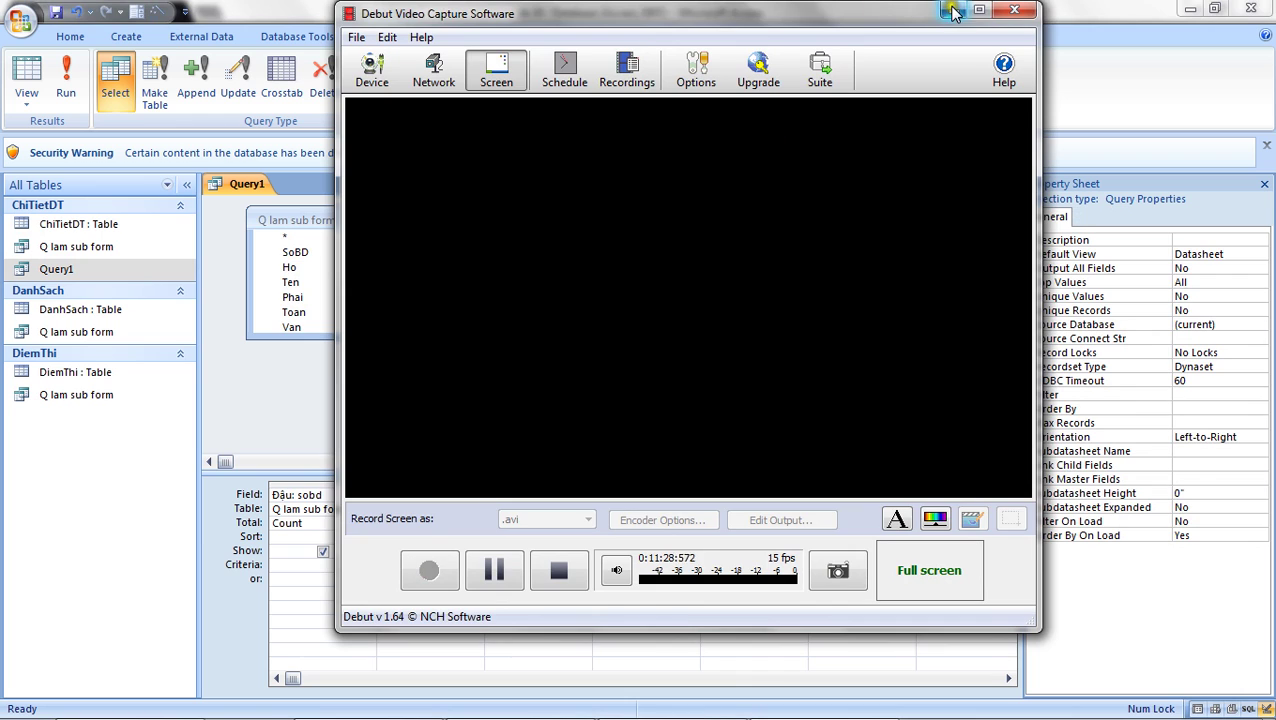
- Run the query counting passed students by dtduthi, then close it
left_click(952, 12)
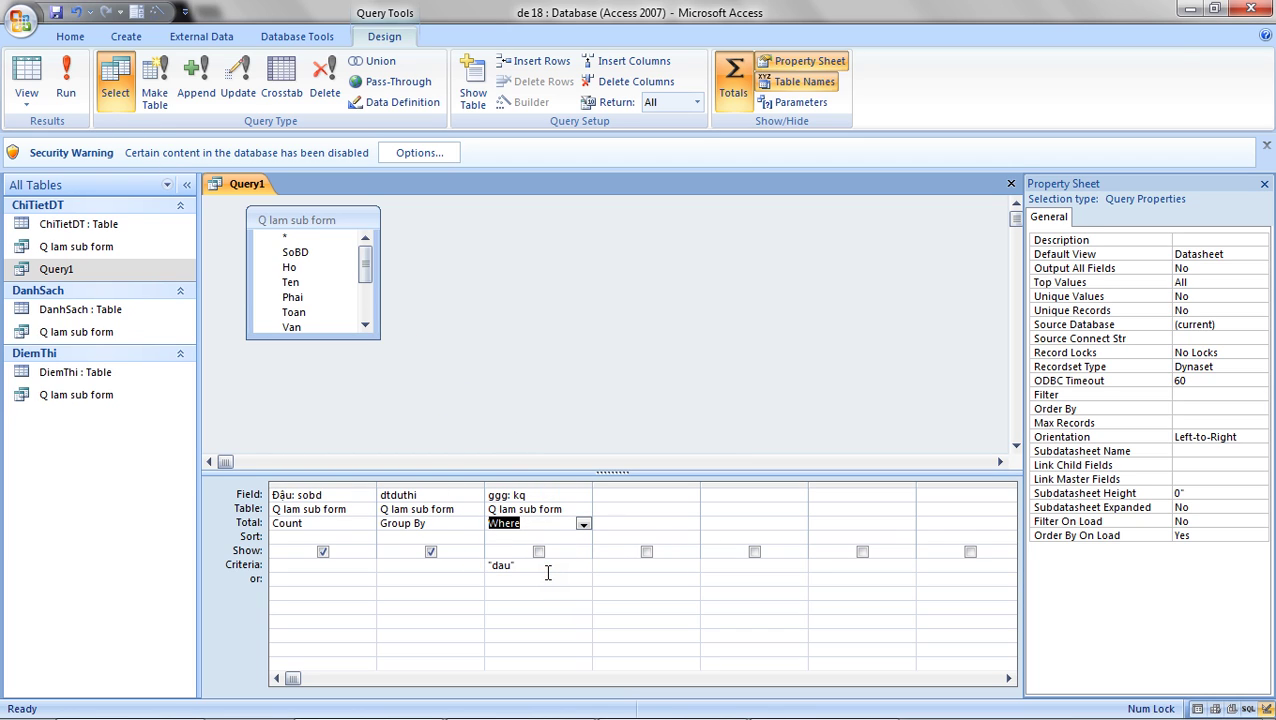
left_click(84, 82)
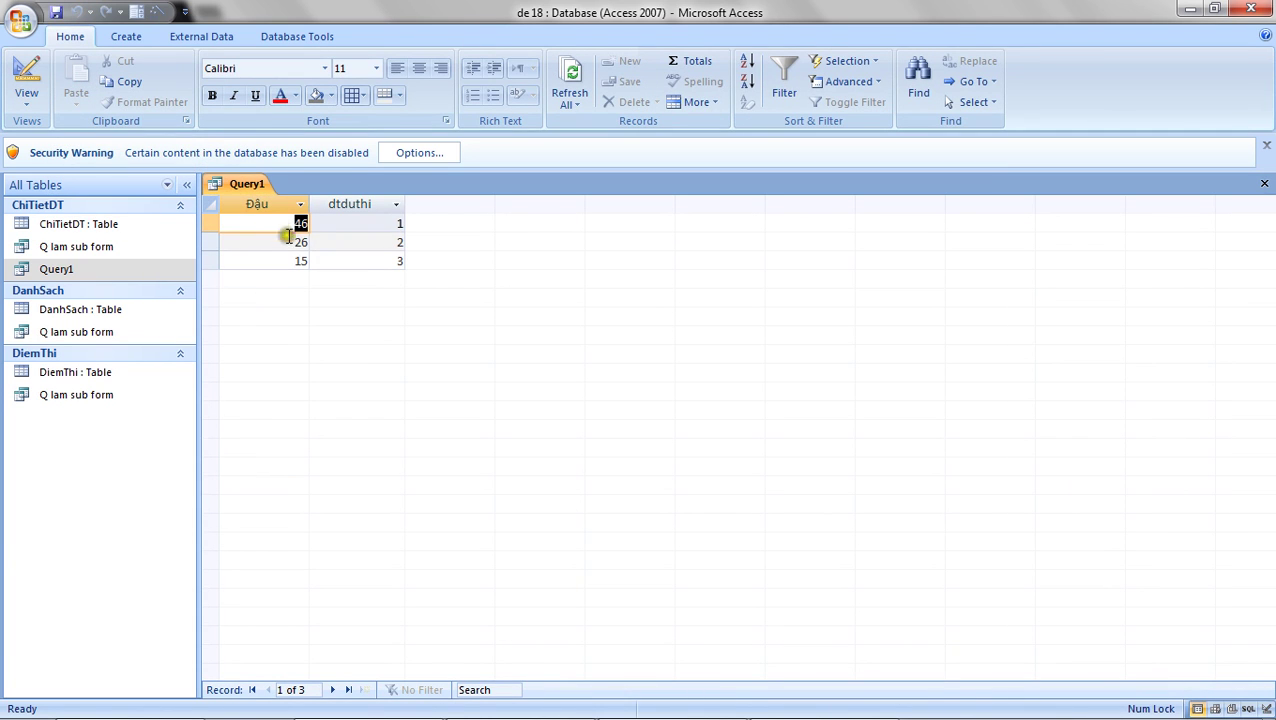
right_click(249, 187)
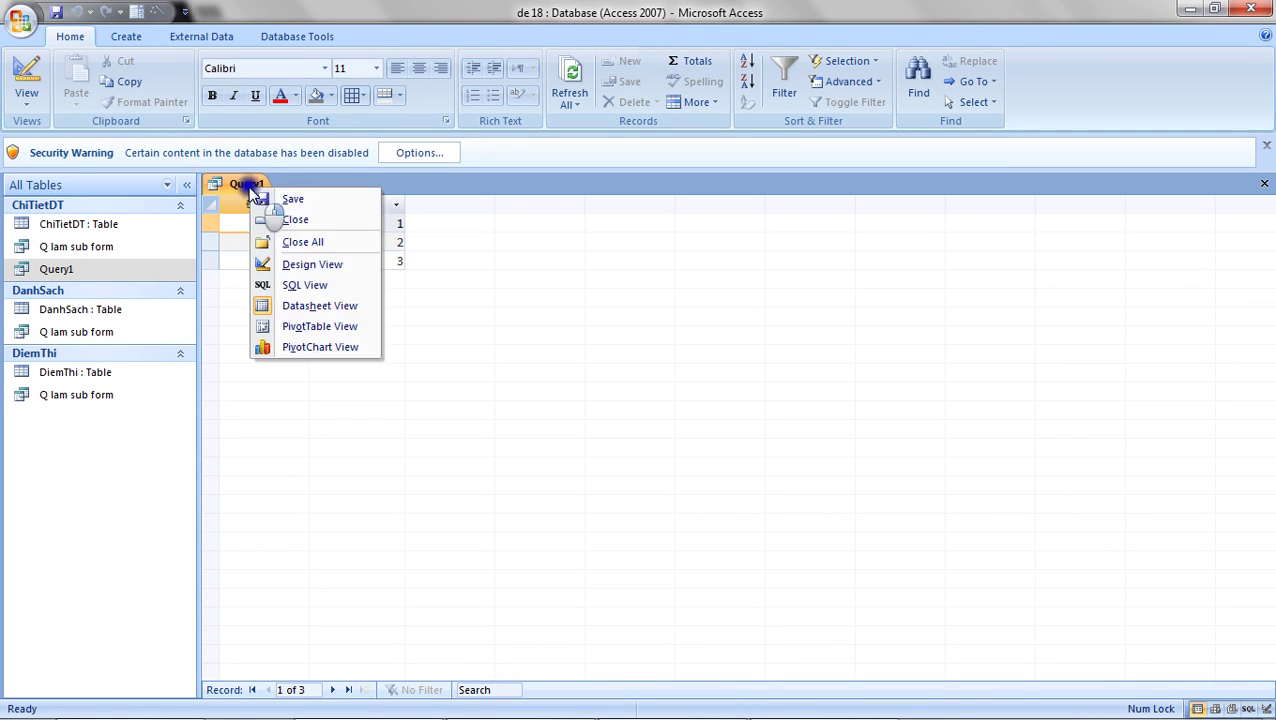
left_click(251, 185)
right_click(253, 182)
left_click(295, 213)
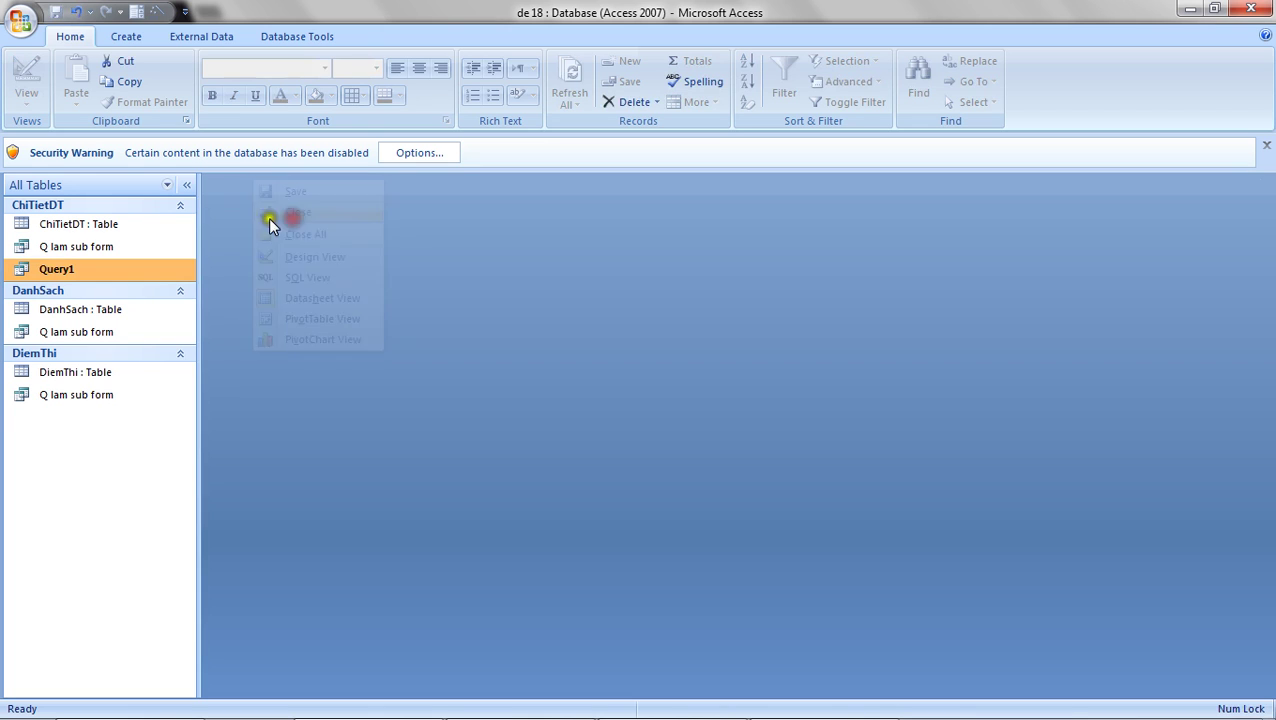
- Create a new query in design view with Q lam sub form as its source
left_click(126, 36)
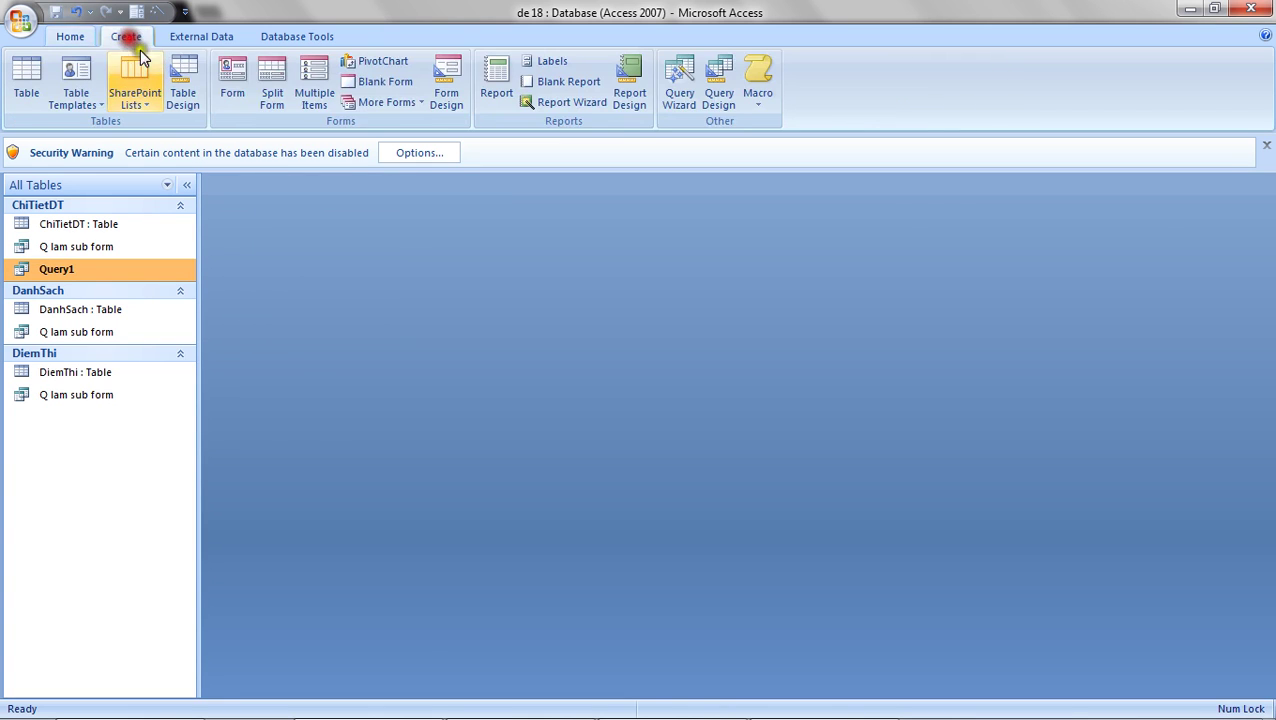
left_click(720, 86)
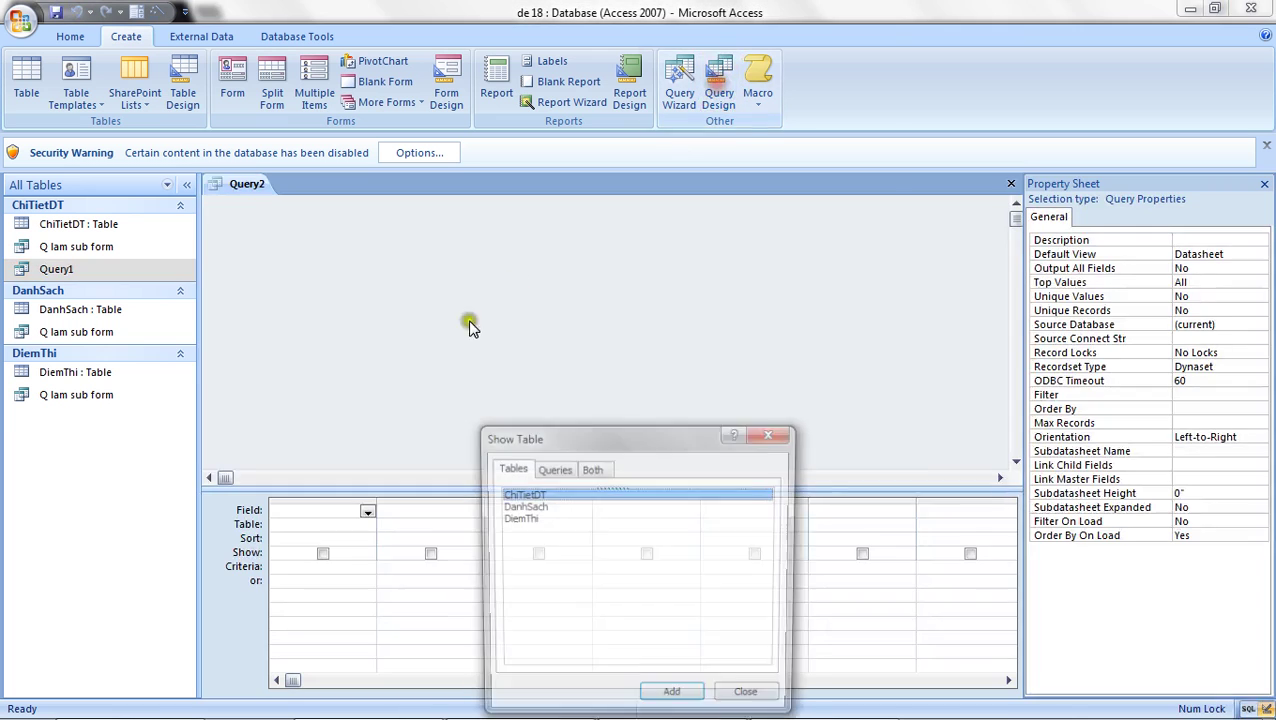
left_click(552, 470)
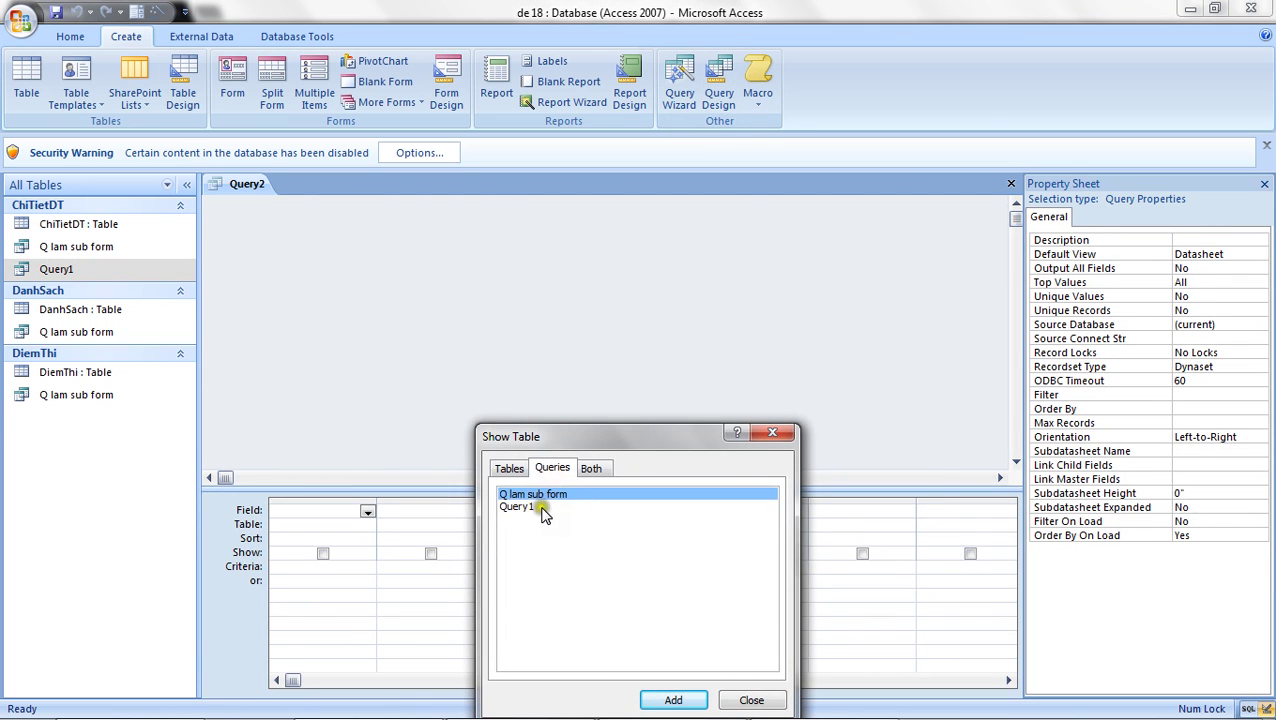
left_click(561, 492)
left_click(665, 698)
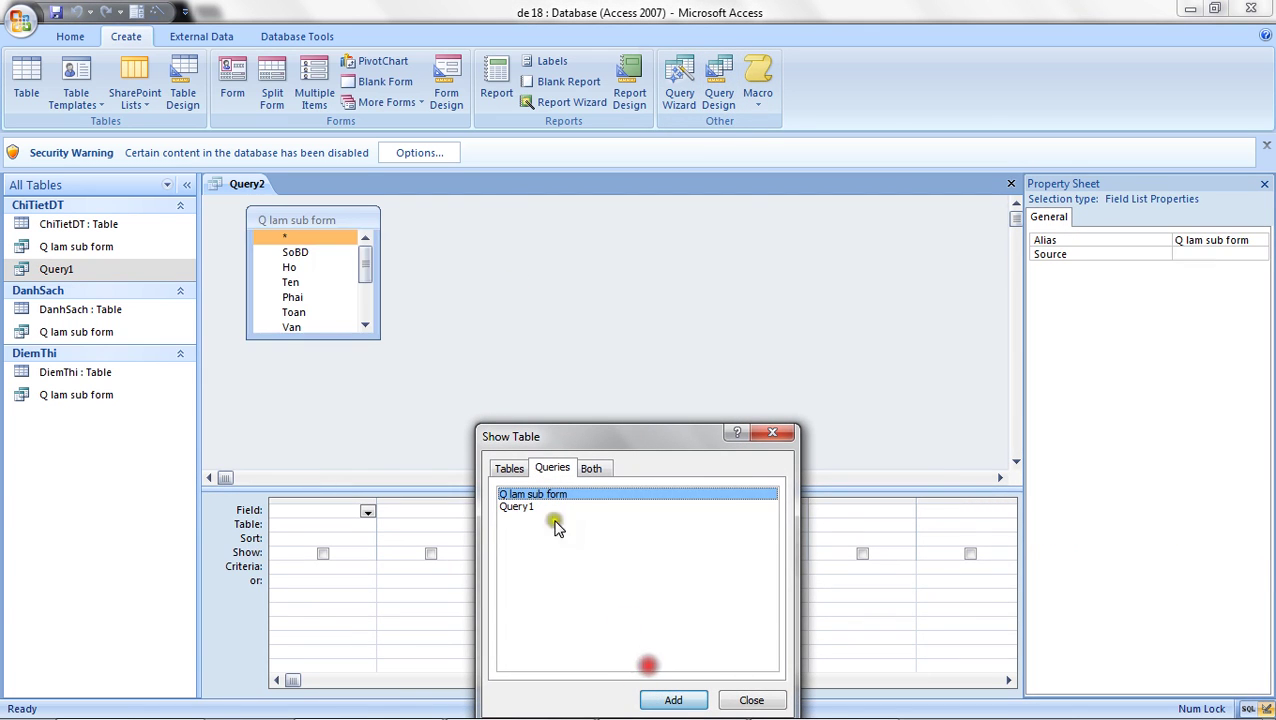
left_click(772, 432)
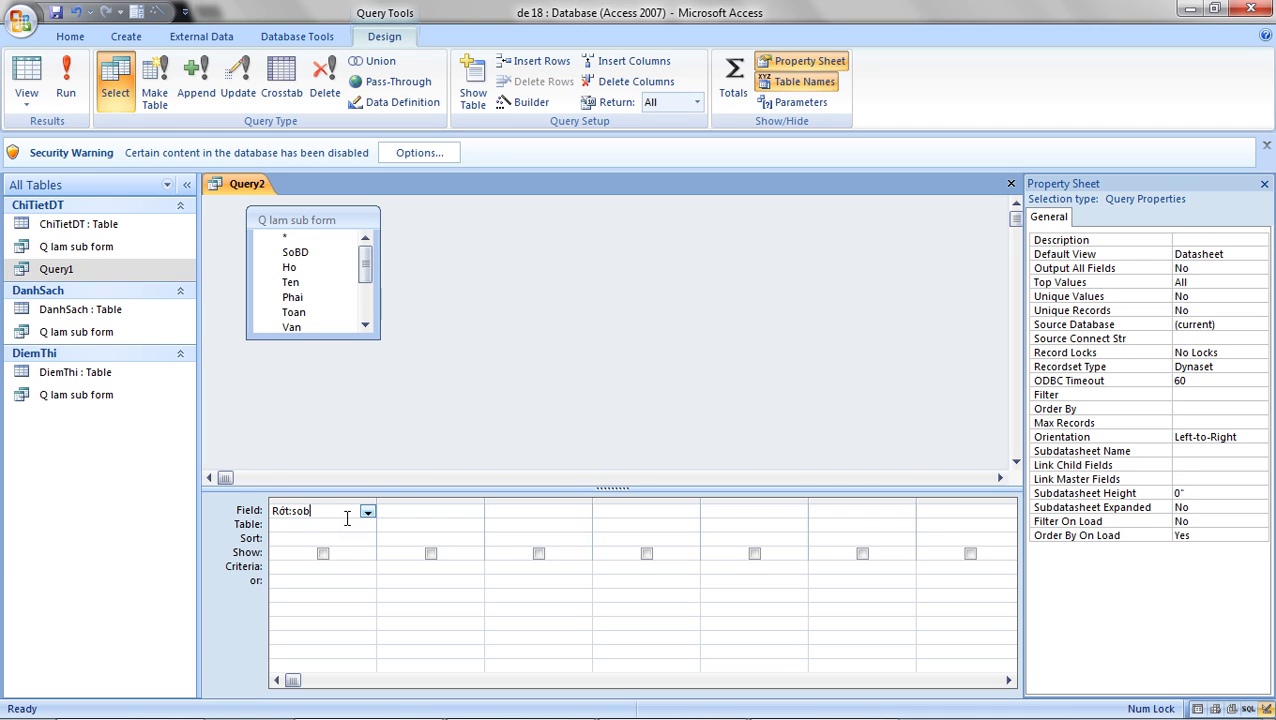
- Fill the query's field columns with Rớt: sobd, dtduthi and hhhhh: kq
type("d")
key("Tab")
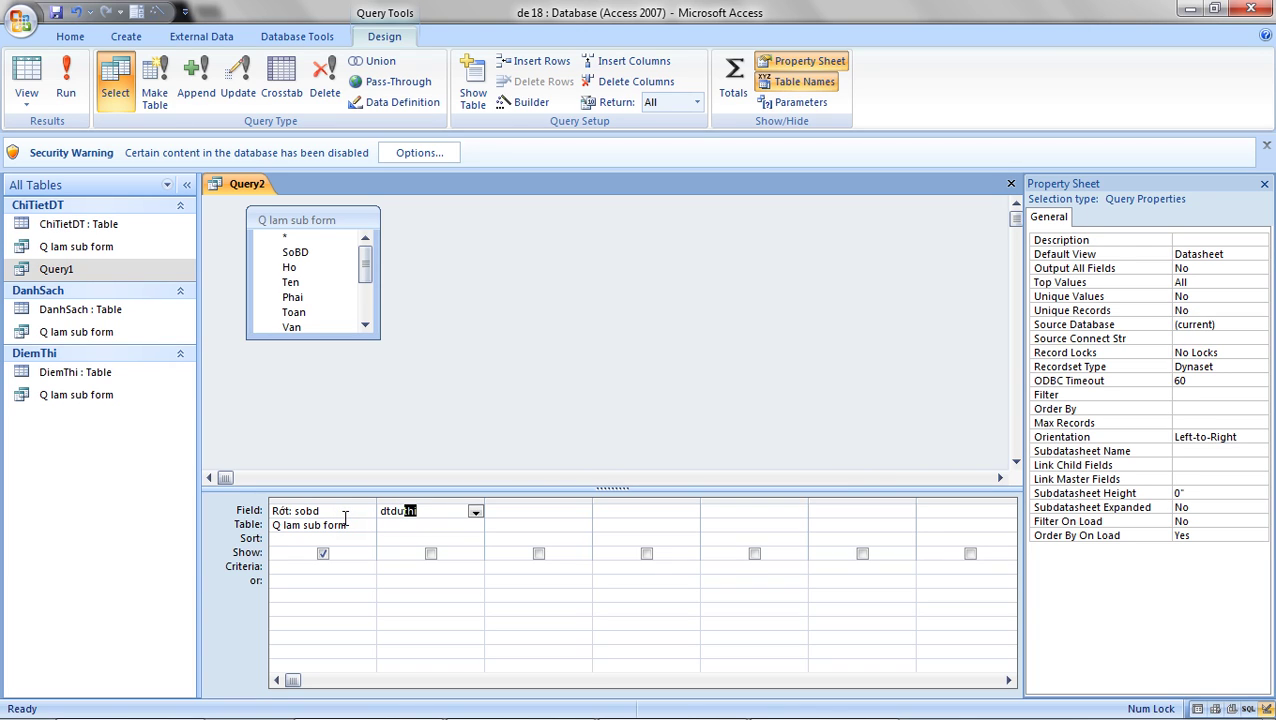
type("dtduthi")
key("Tab")
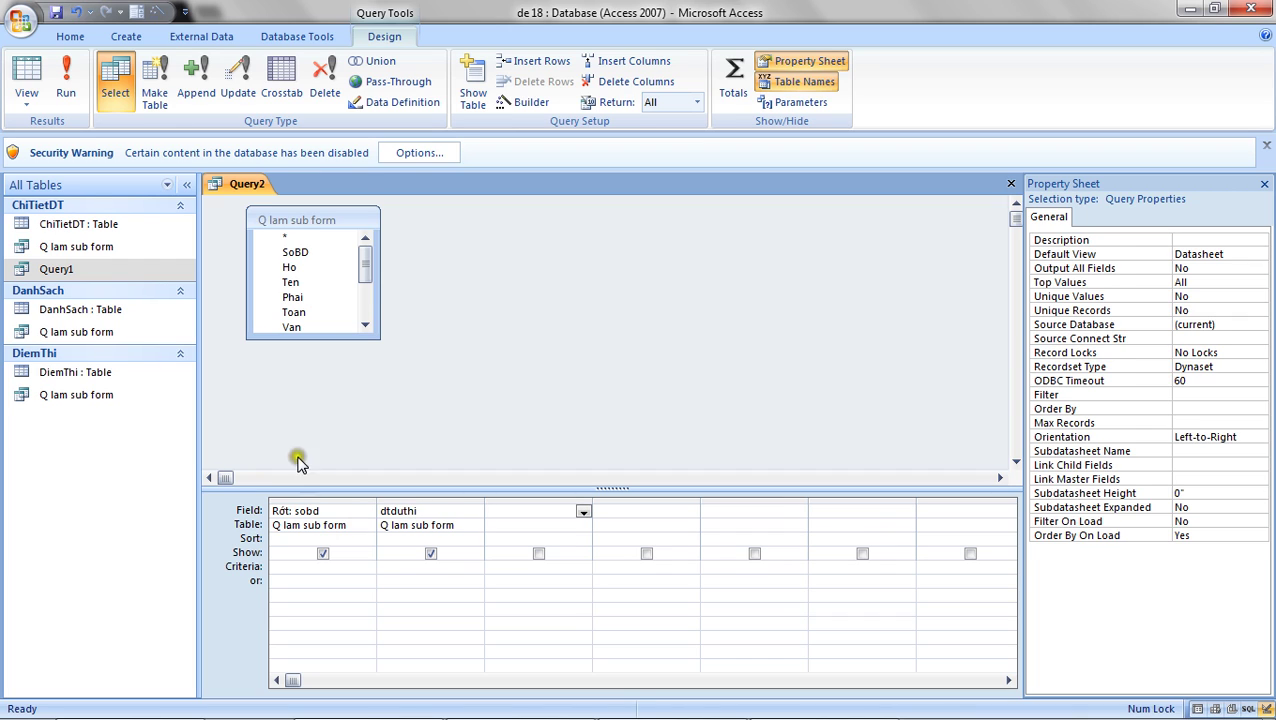
left_click(366, 324)
left_click(368, 324)
left_click(368, 324)
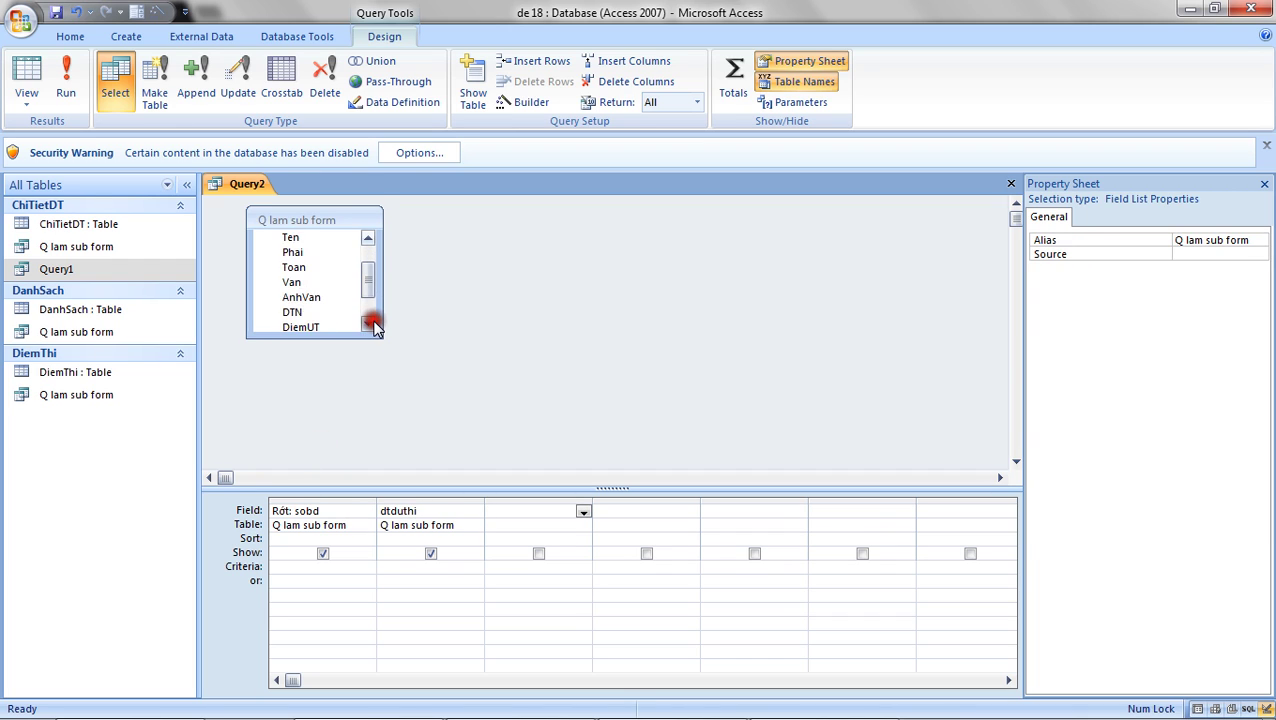
left_click(368, 324)
left_click(368, 324)
left_click(368, 324)
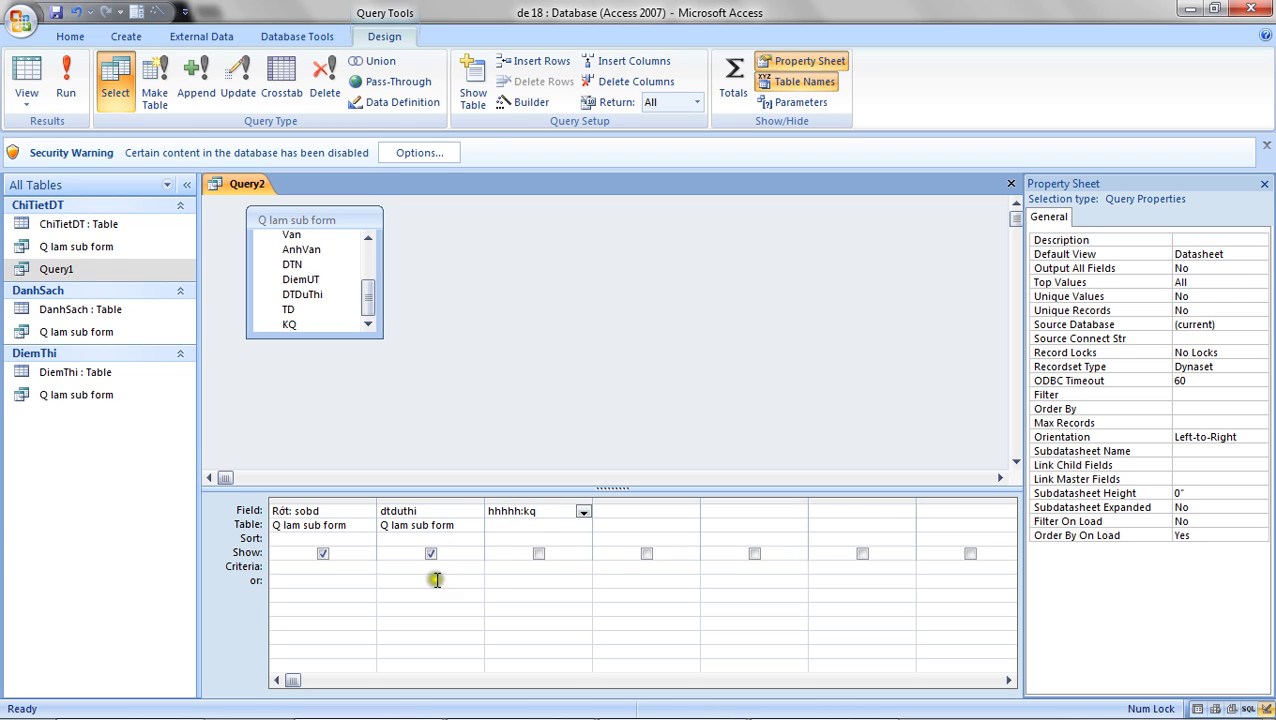
left_click(496, 568)
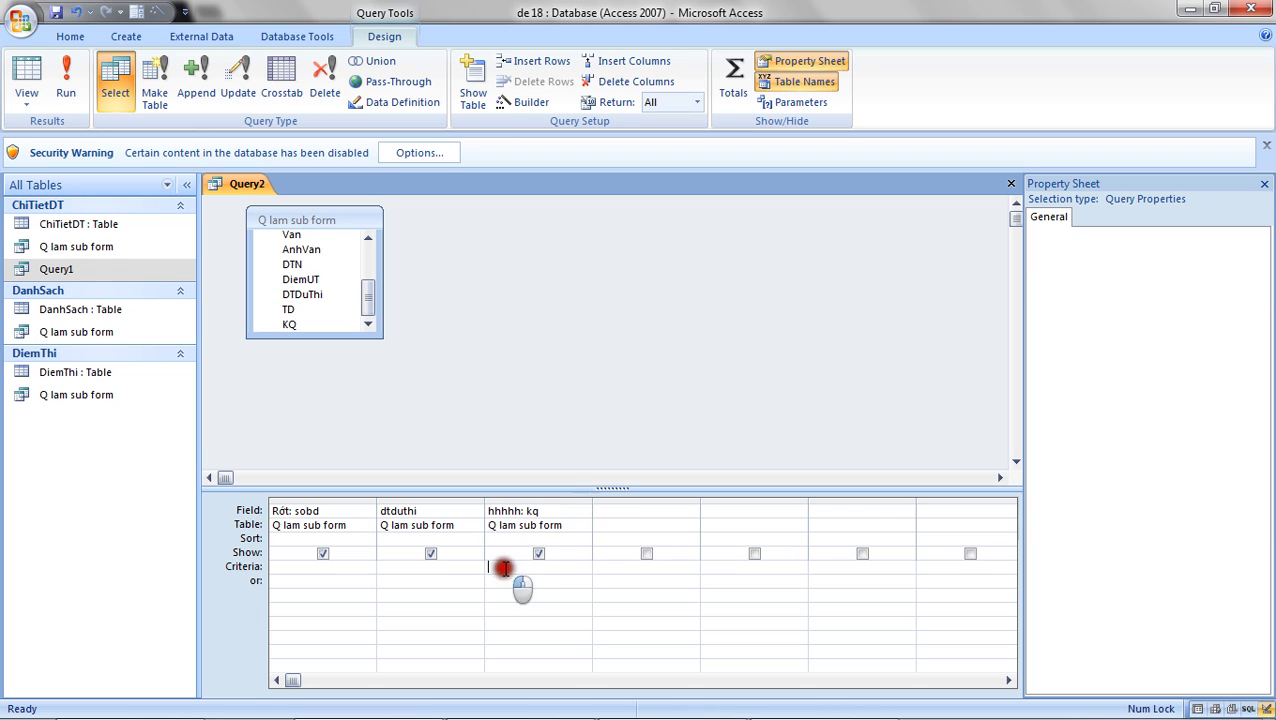
- Turn on totals for the query, setting the kq column to Where and the sobd column to Count
left_click(724, 95)
left_click(553, 539)
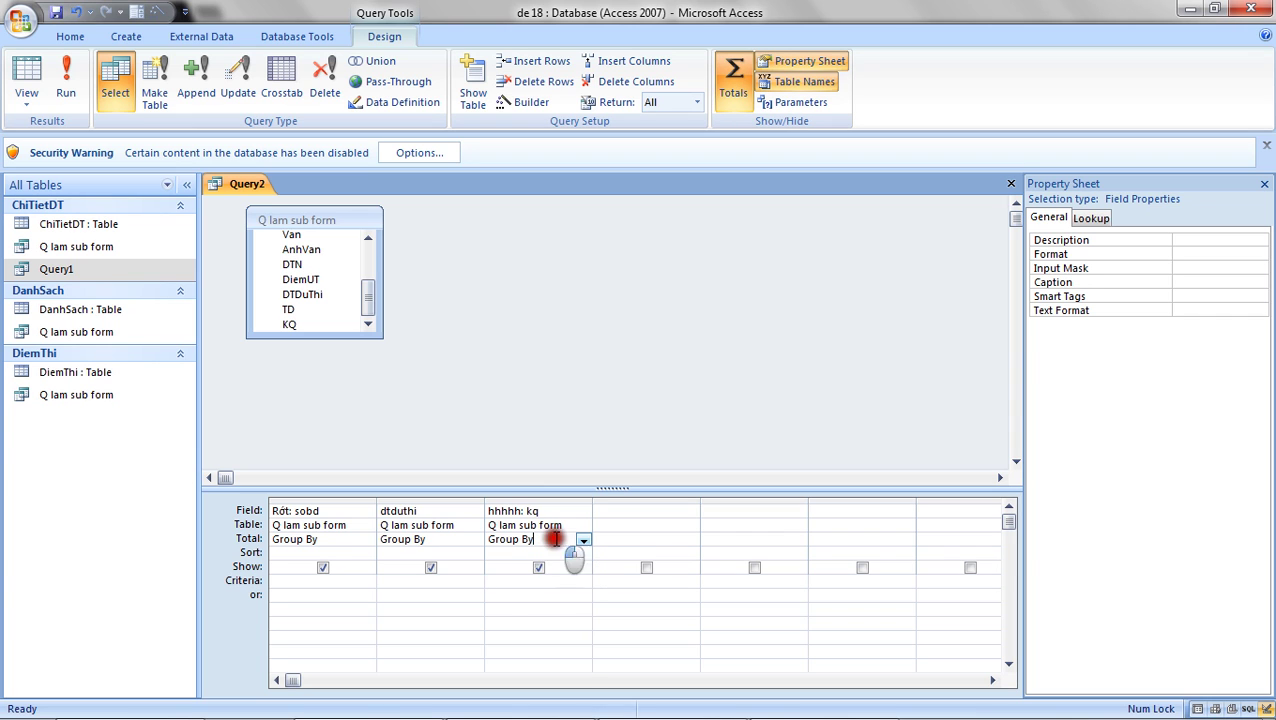
left_click(583, 540)
left_click(557, 693)
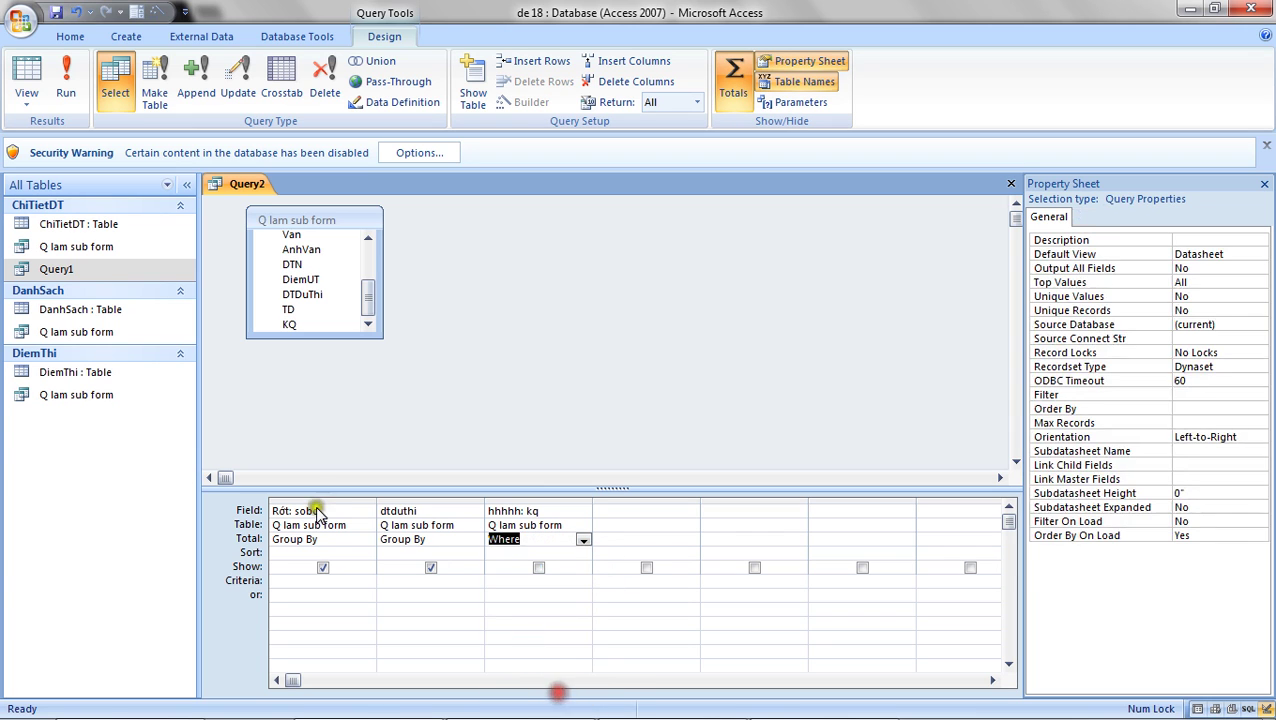
left_click(355, 540)
left_click(367, 540)
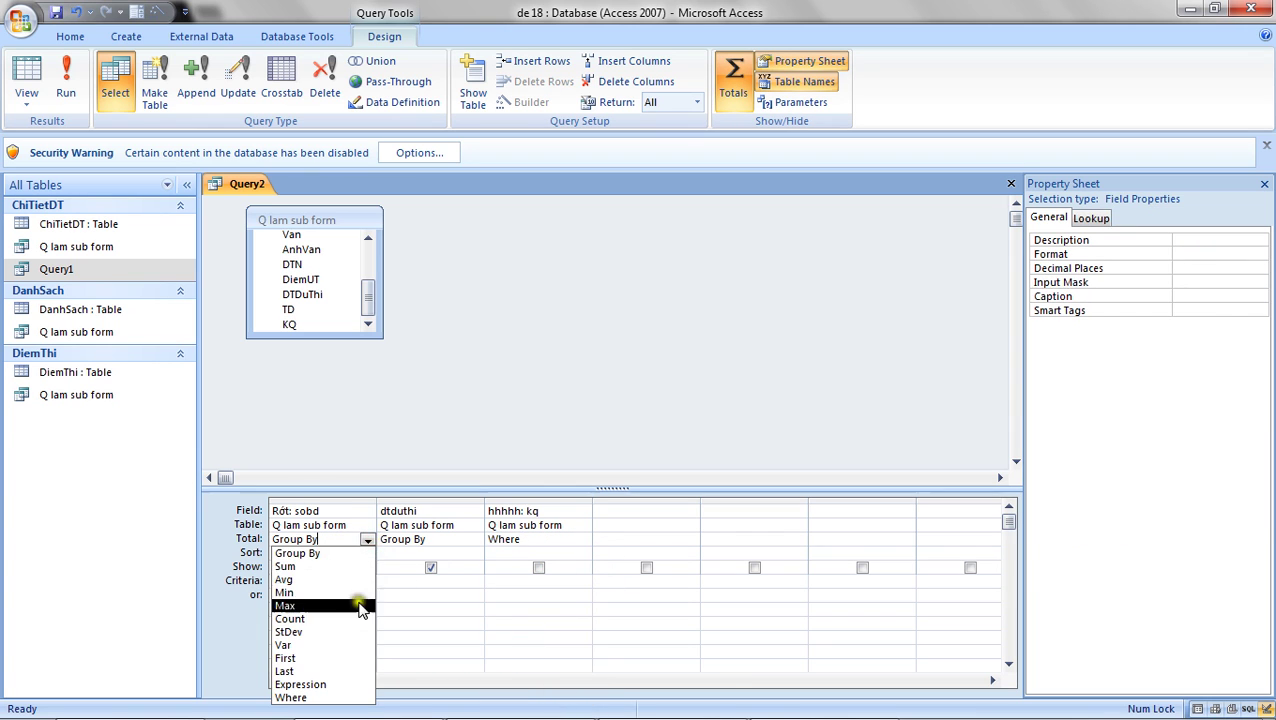
left_click(290, 618)
- Set the kq column's criterion to rot and run the query
left_click(497, 579)
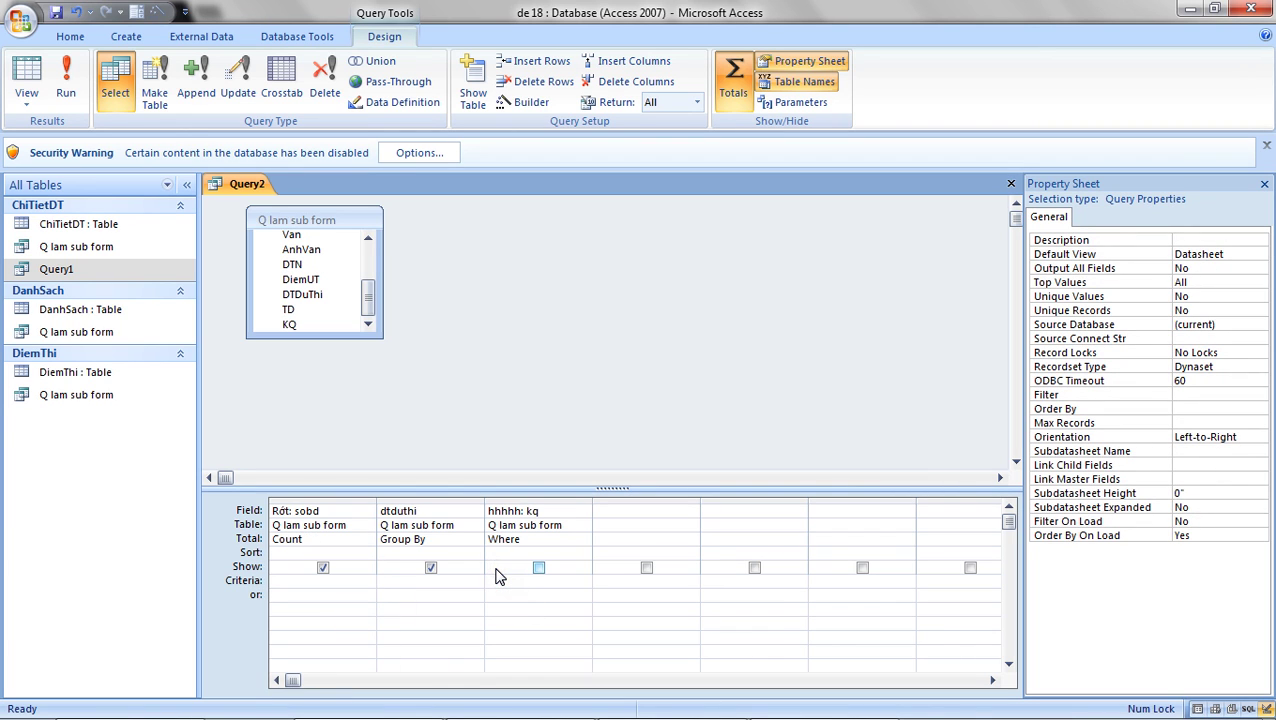
type("rot")
left_click(617, 616)
left_click(68, 84)
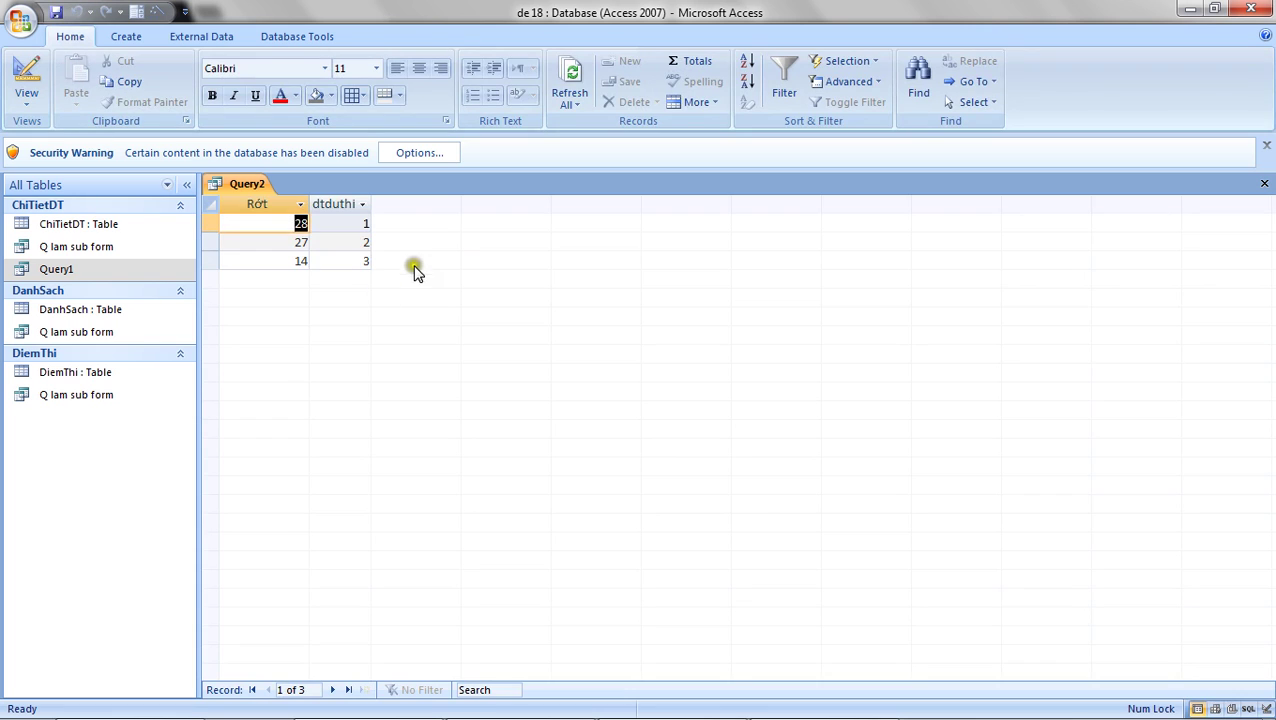
- Save the failed-student count query as Query2
right_click(243, 189)
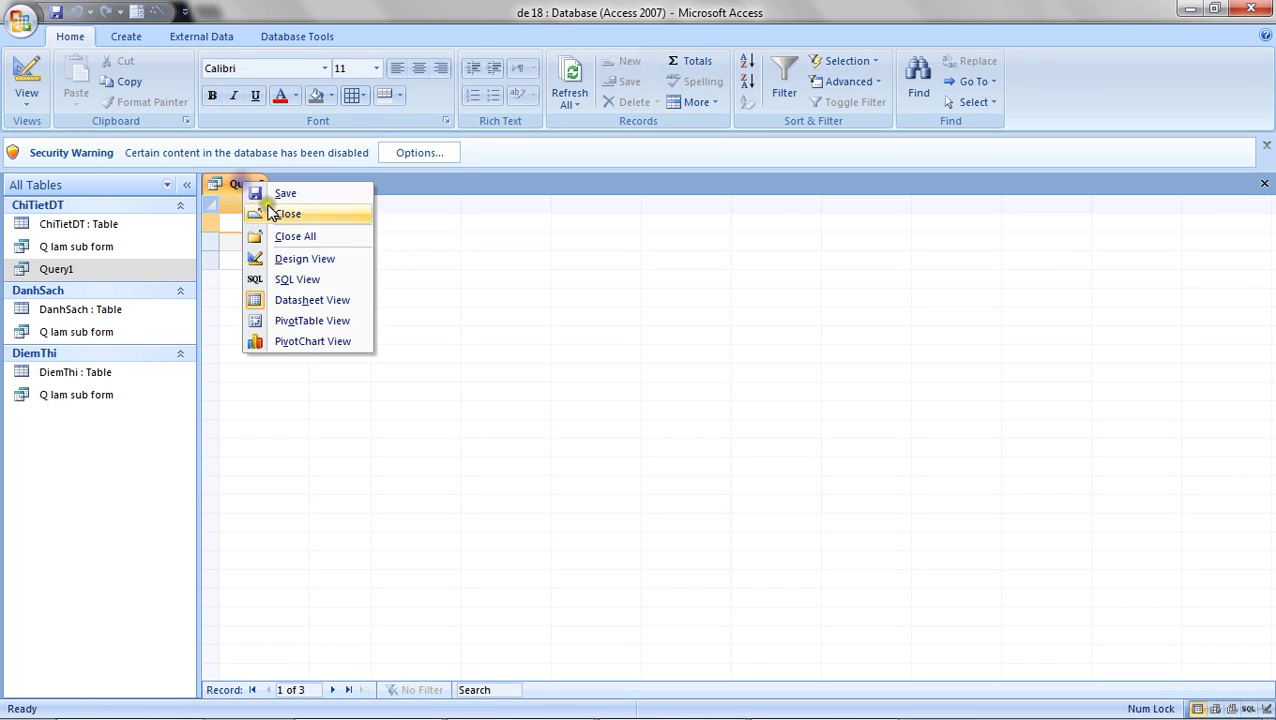
left_click(272, 210)
left_click(620, 290)
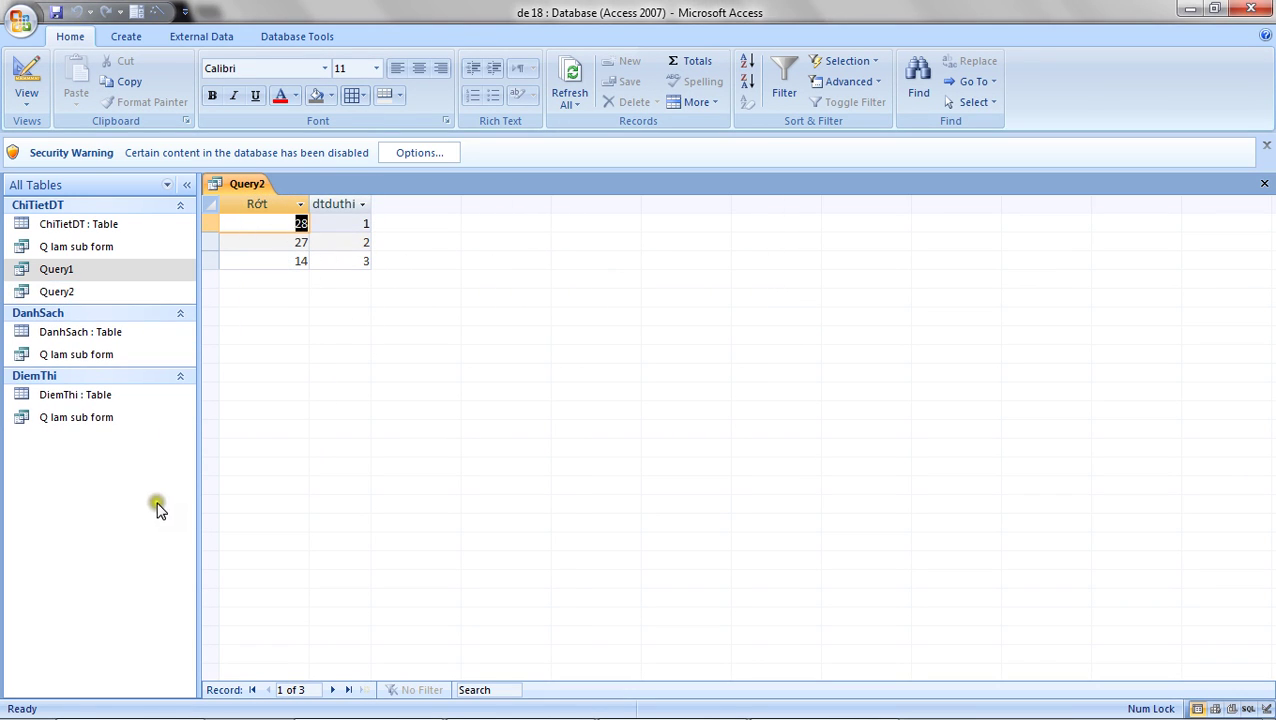
- Create another query in design view with Query1 and Query2 as its sources
left_click(122, 36)
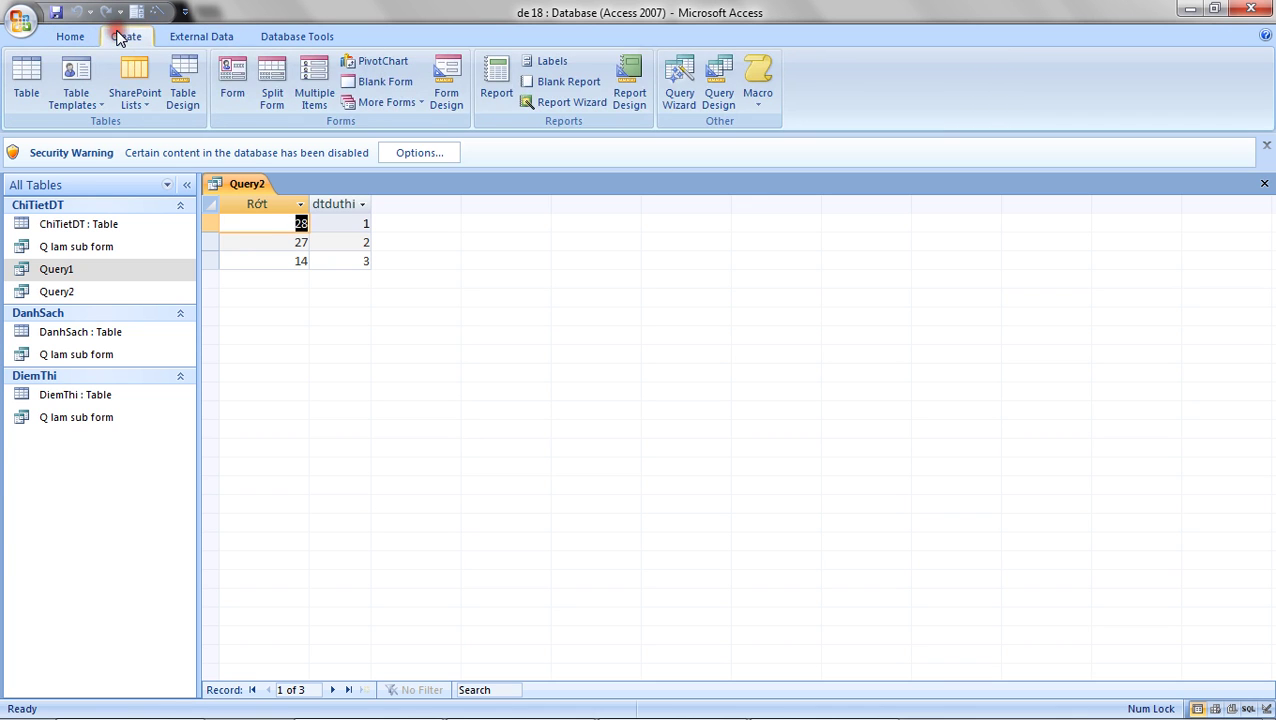
left_click(717, 100)
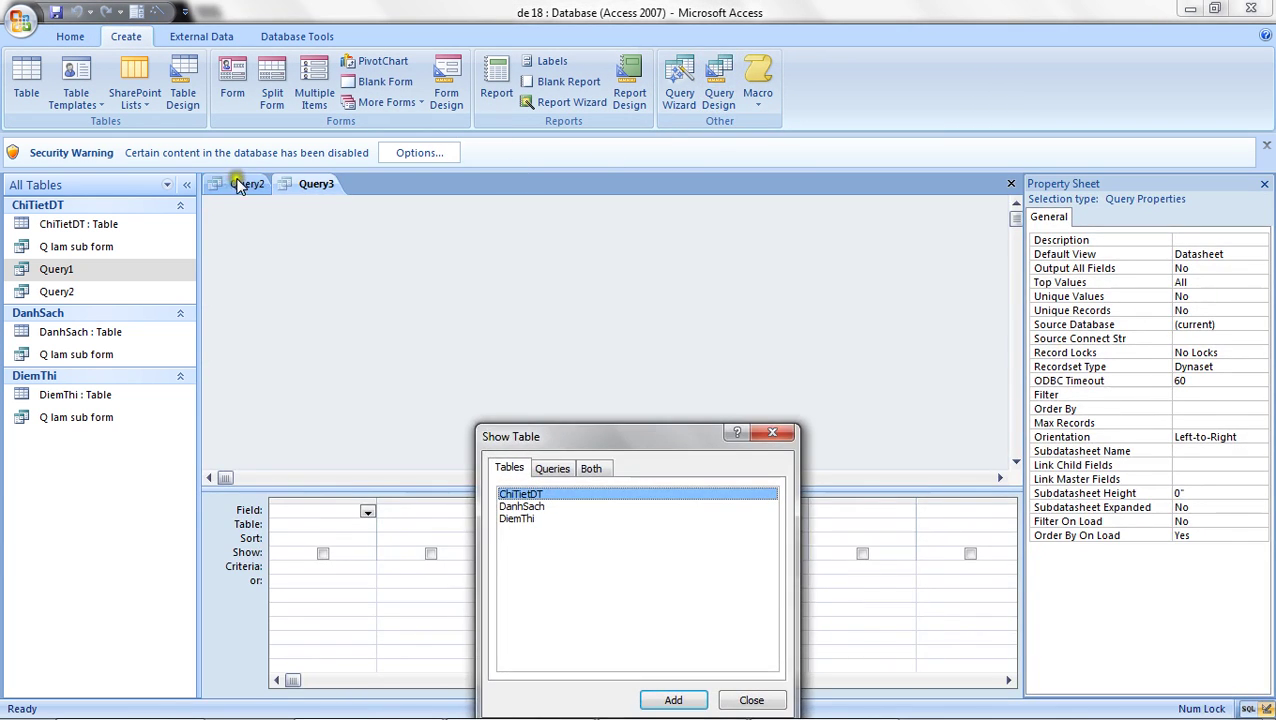
left_click(550, 469)
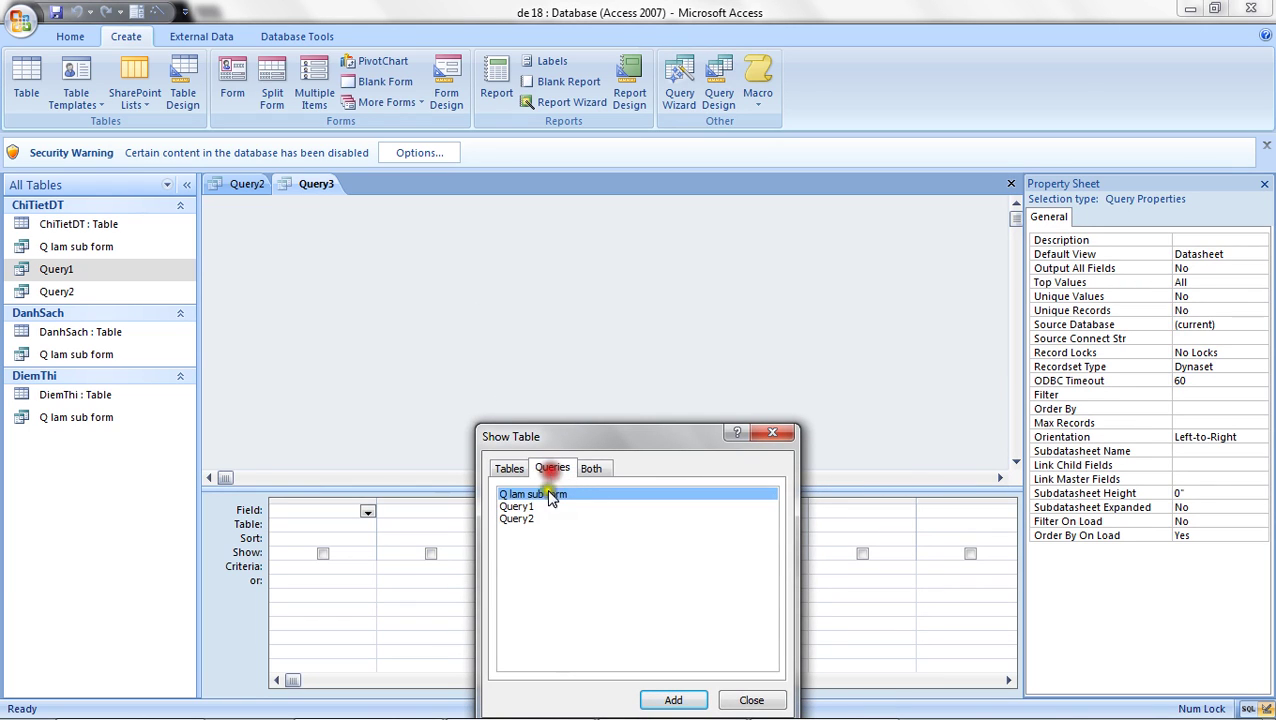
left_click(530, 506)
left_click(663, 699)
left_click(518, 518)
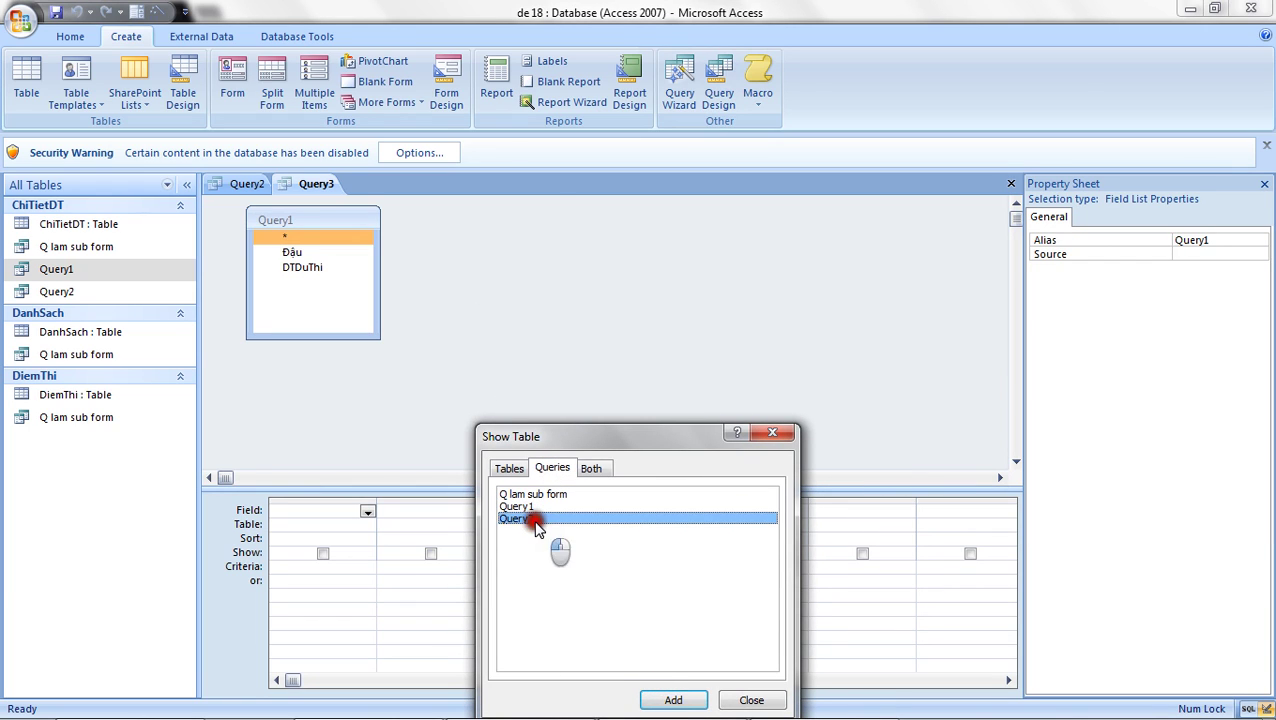
left_click(675, 700)
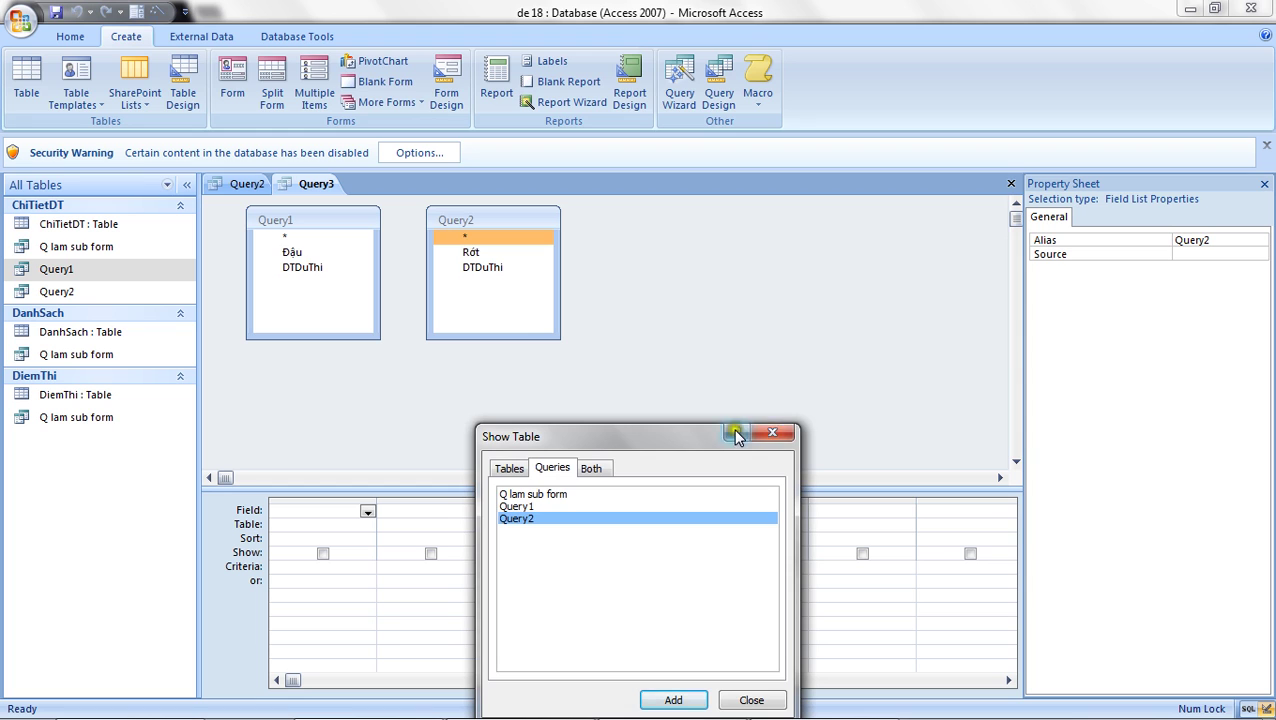
left_click(780, 432)
- Close the Query2 datasheet and join Query1 to Query2 on DTDuThi in the new query
right_click(236, 185)
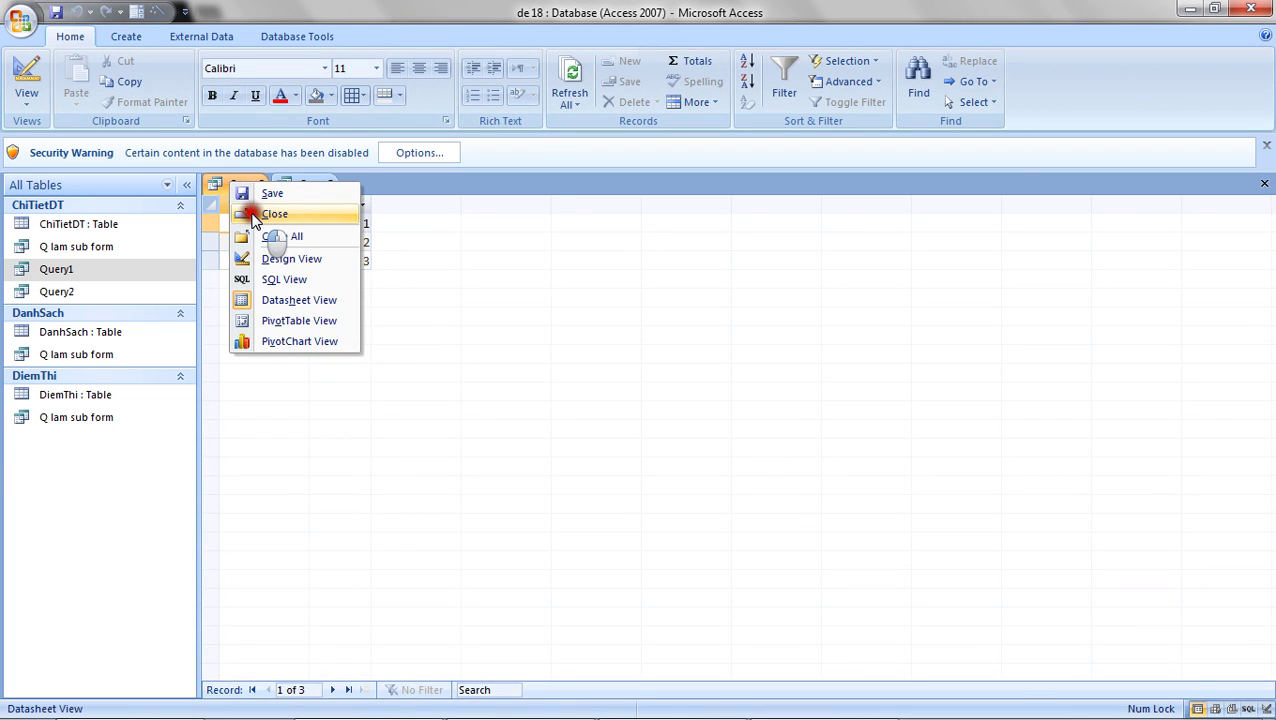
left_click(256, 216)
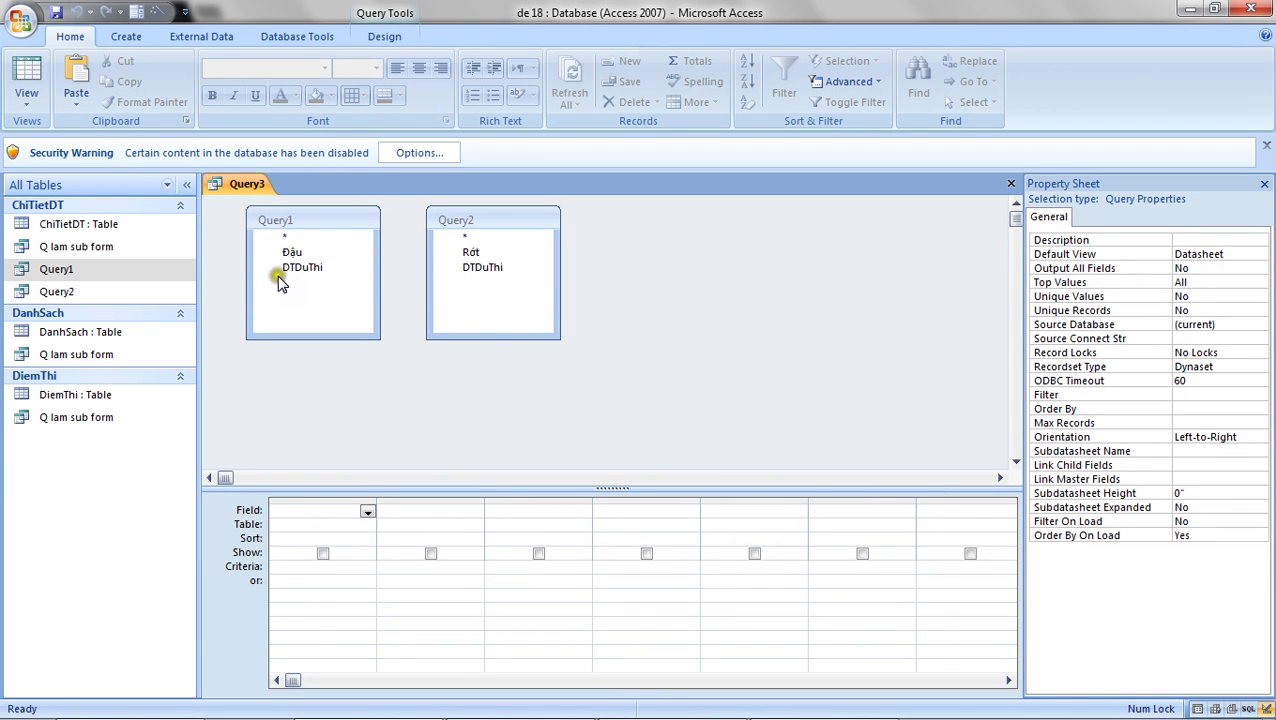
left_click_drag(295, 267, 482, 266)
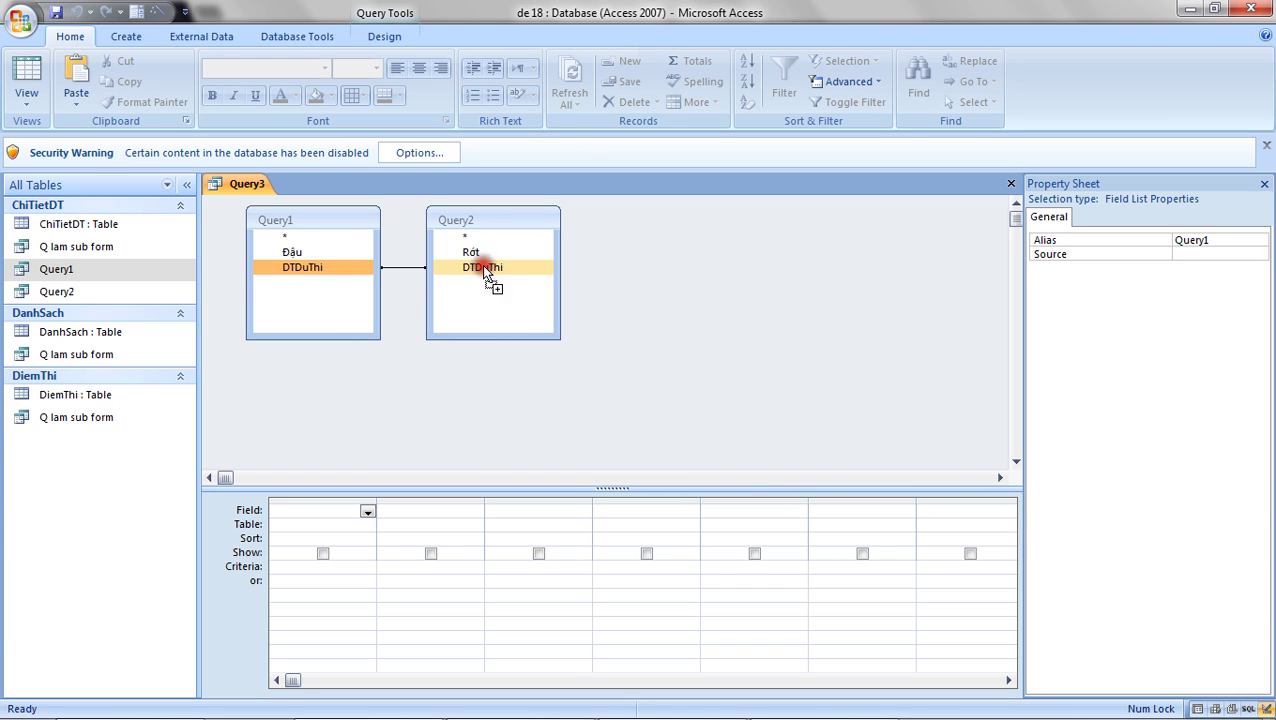
- Add dtduthi and đậu from Query1 and rớt from Query2 as the new query's fields
left_click(300, 512)
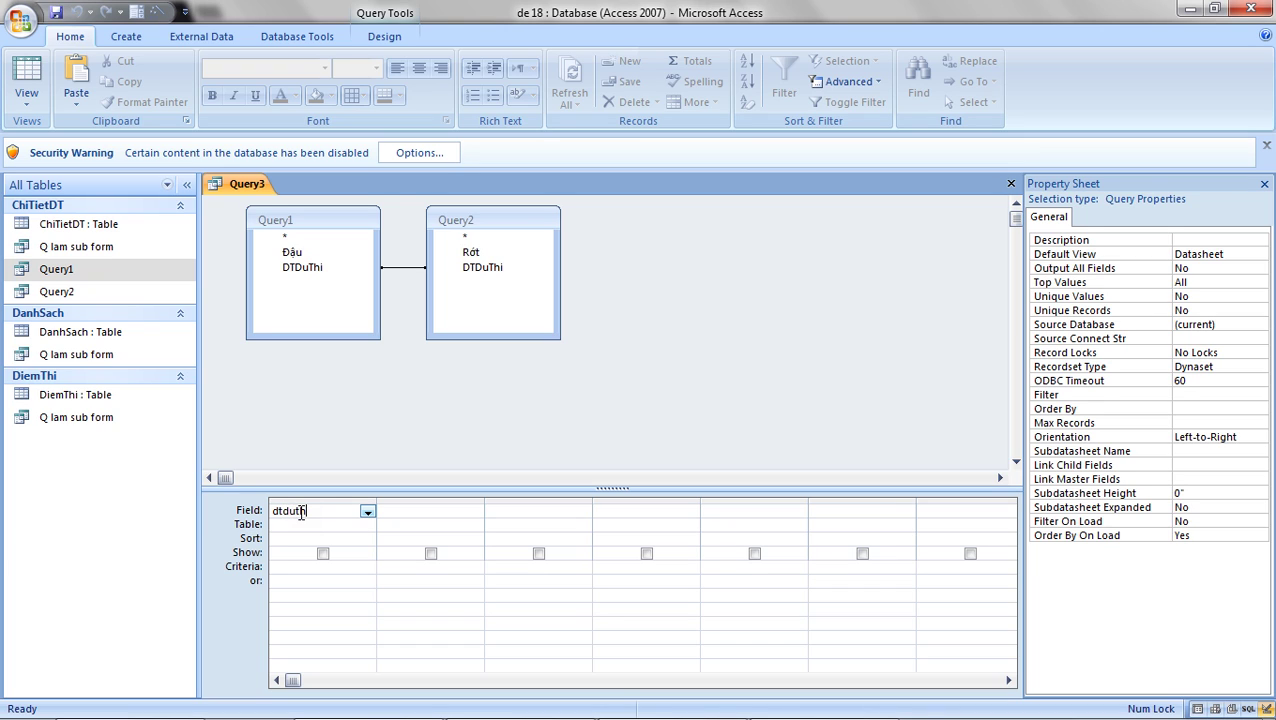
key("Tab")
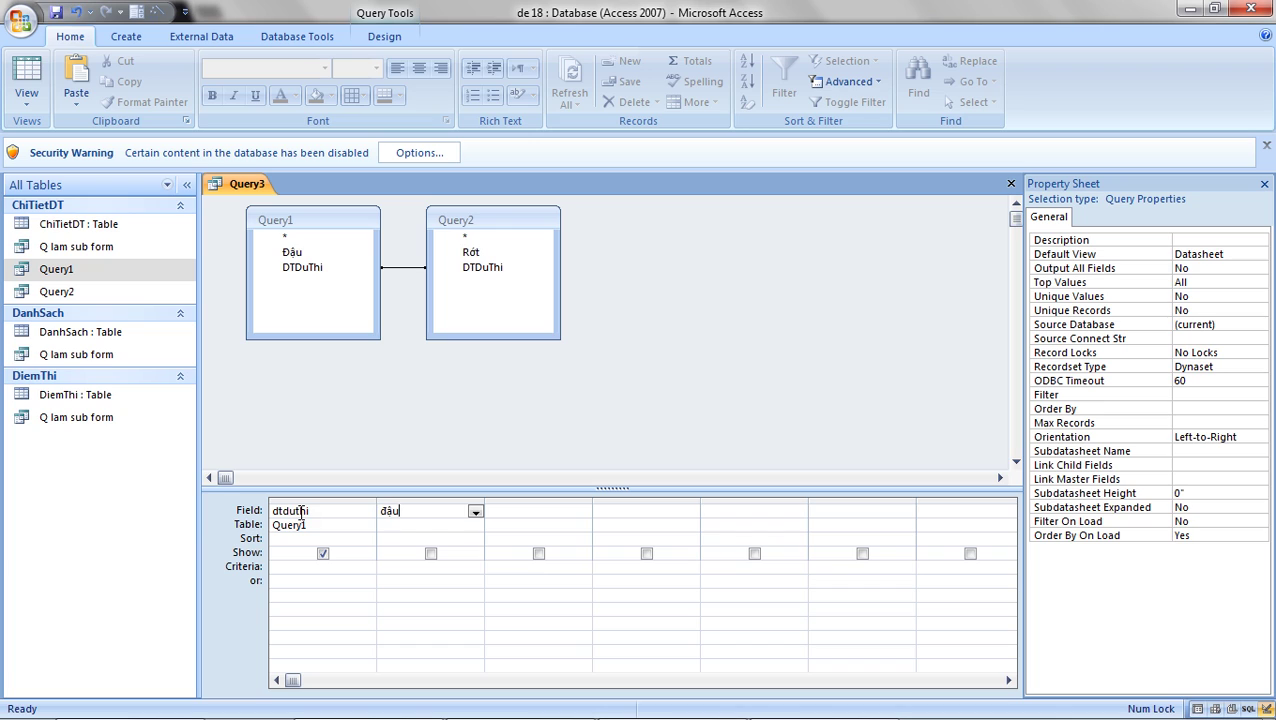
key("Tab")
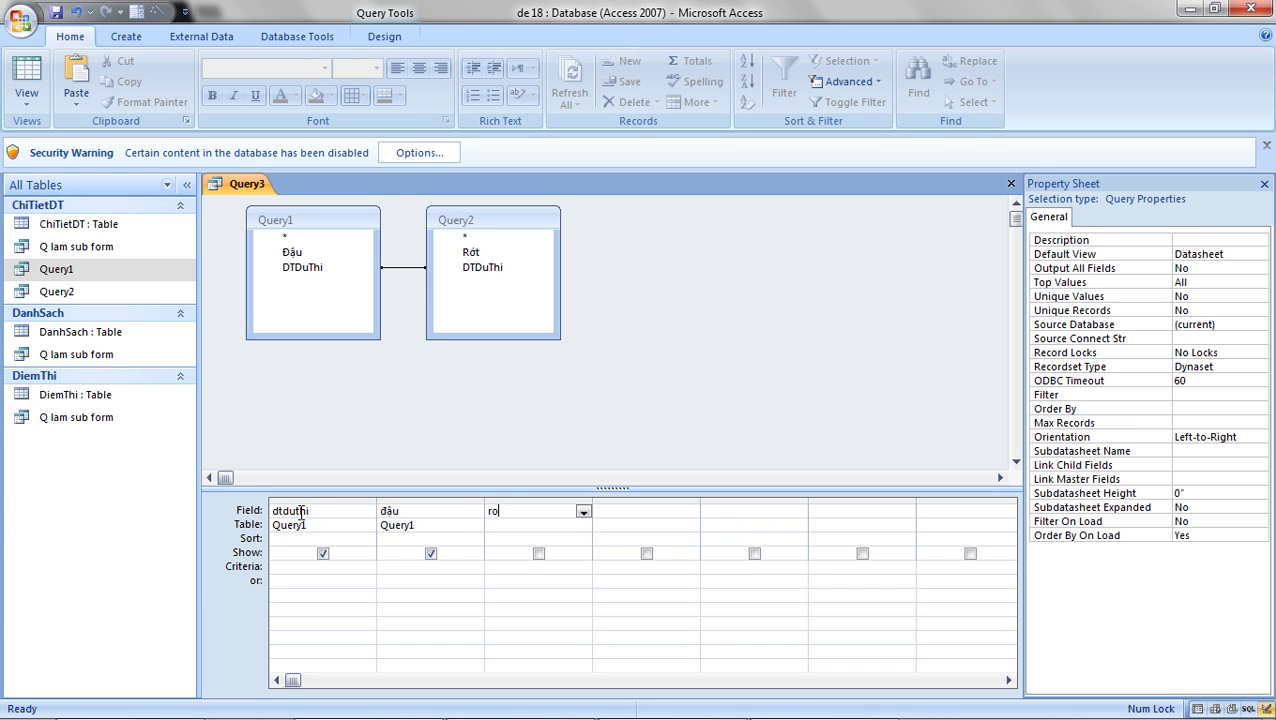
type("rớt")
key("Tab")
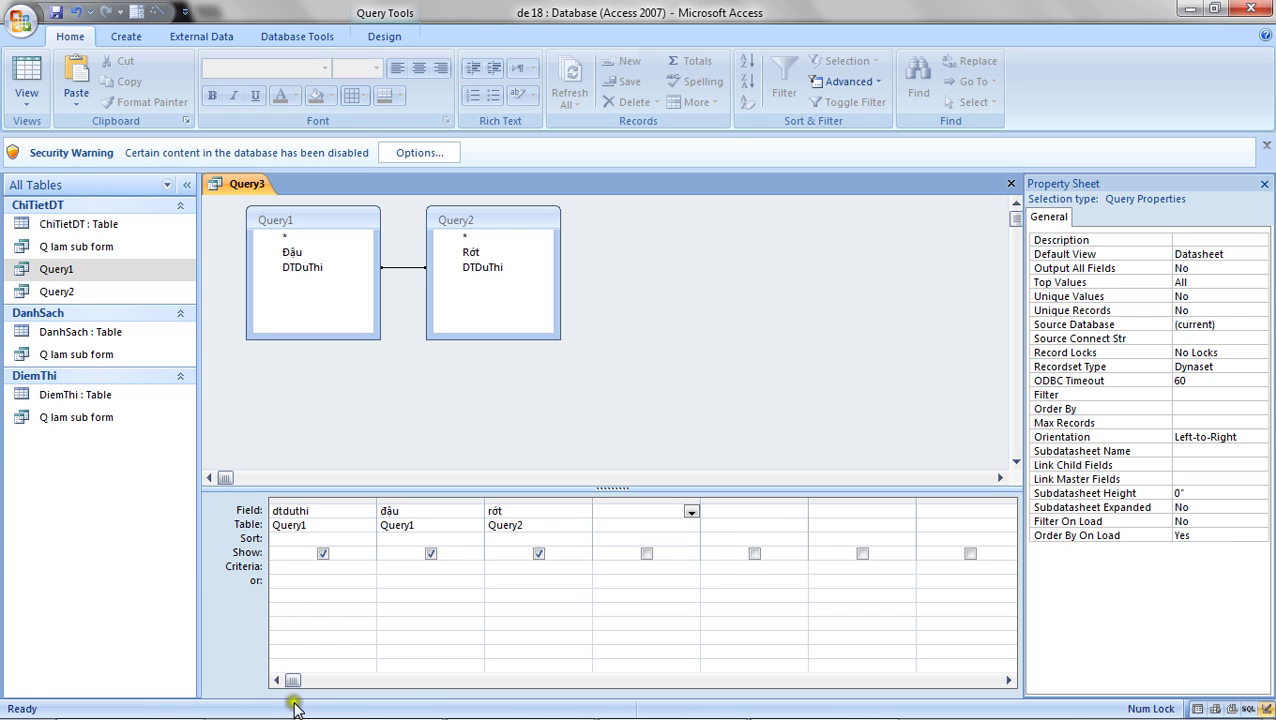
- Switch to DE18.pdf in Foxit Reader to check the XEM KET QUA THI form requirements
mouse_move(340, 712)
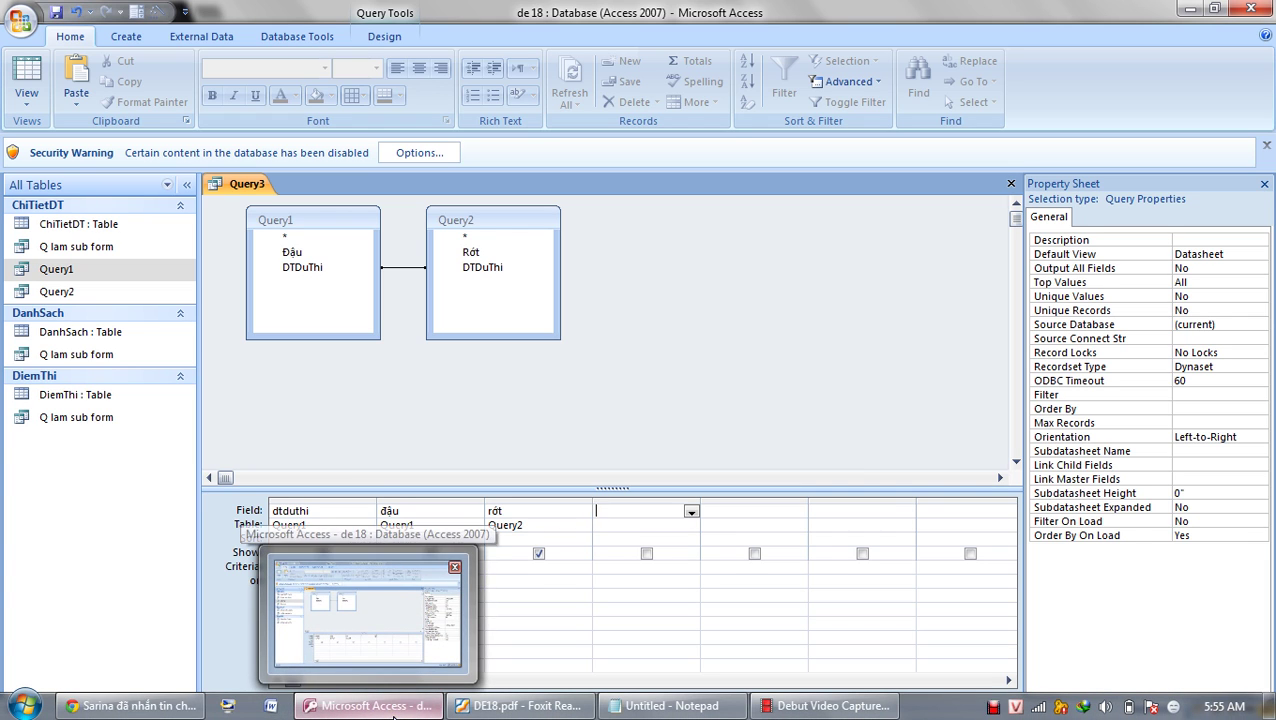
left_click(522, 706)
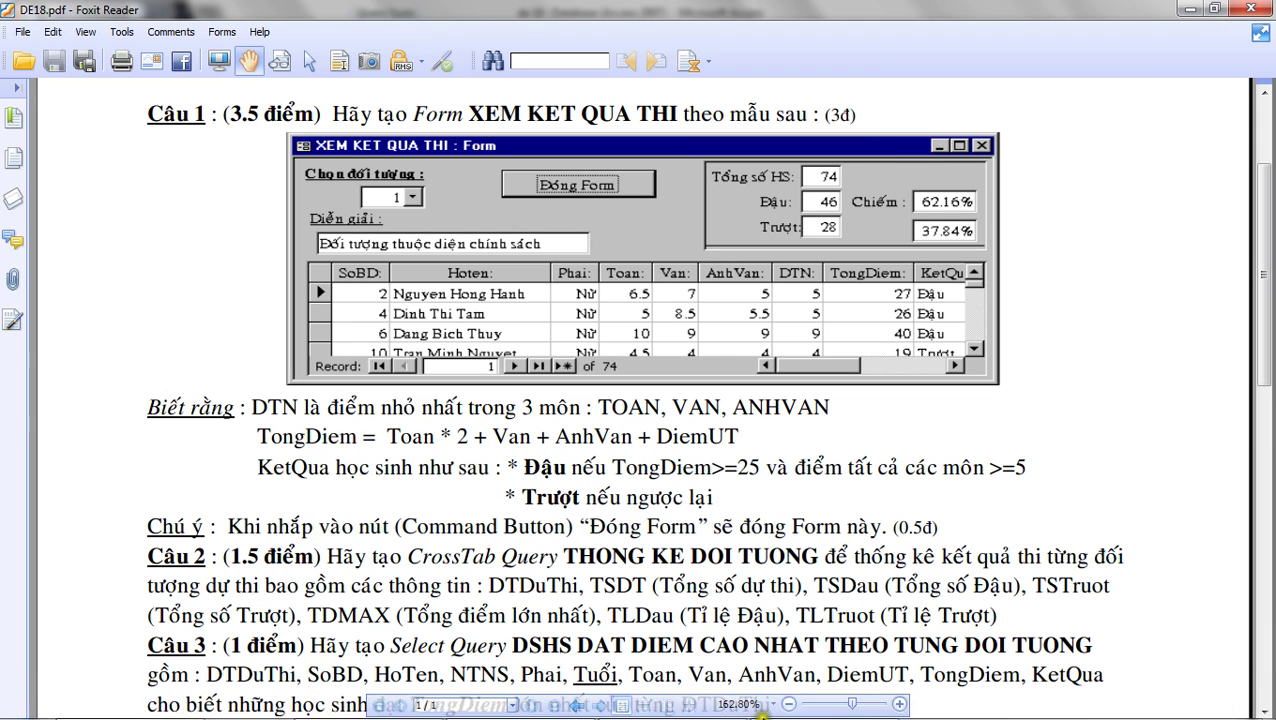
- Switch back to Access and add the calculated fields tong: [đậu]+[rớt] and chiem: Round(([đậu]/[tong]),2)*100 to Query3
left_click(385, 706)
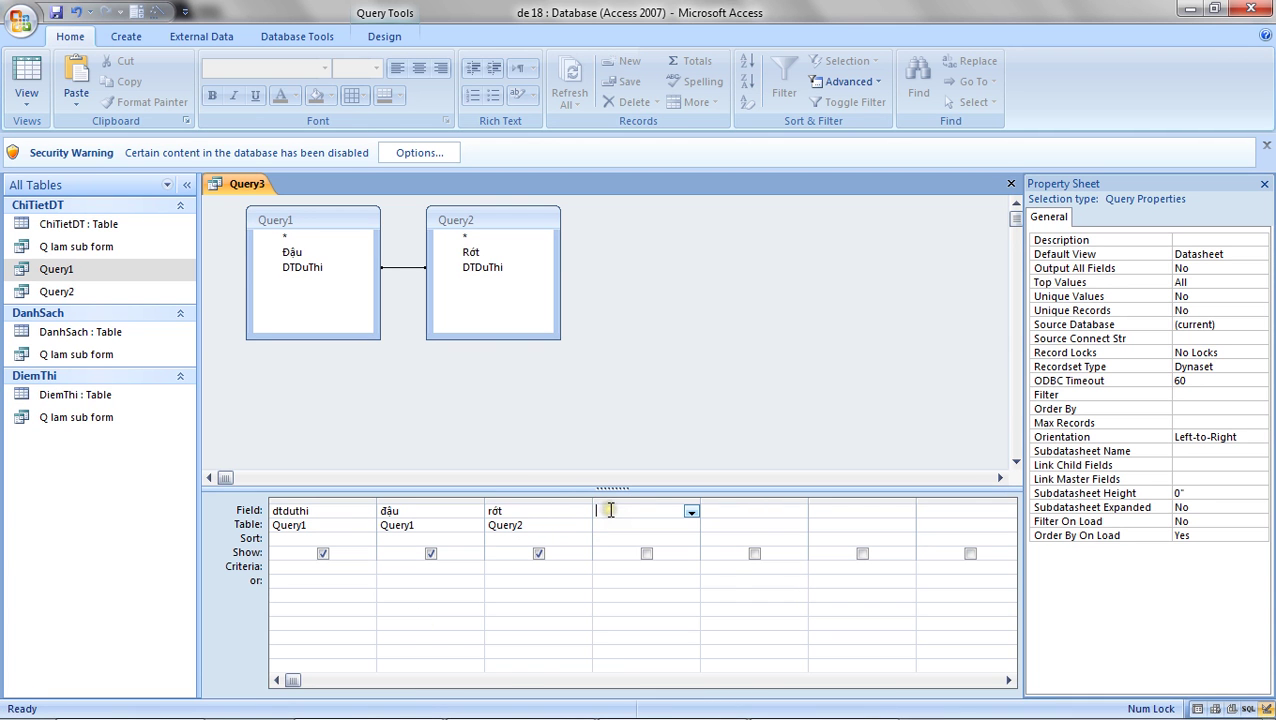
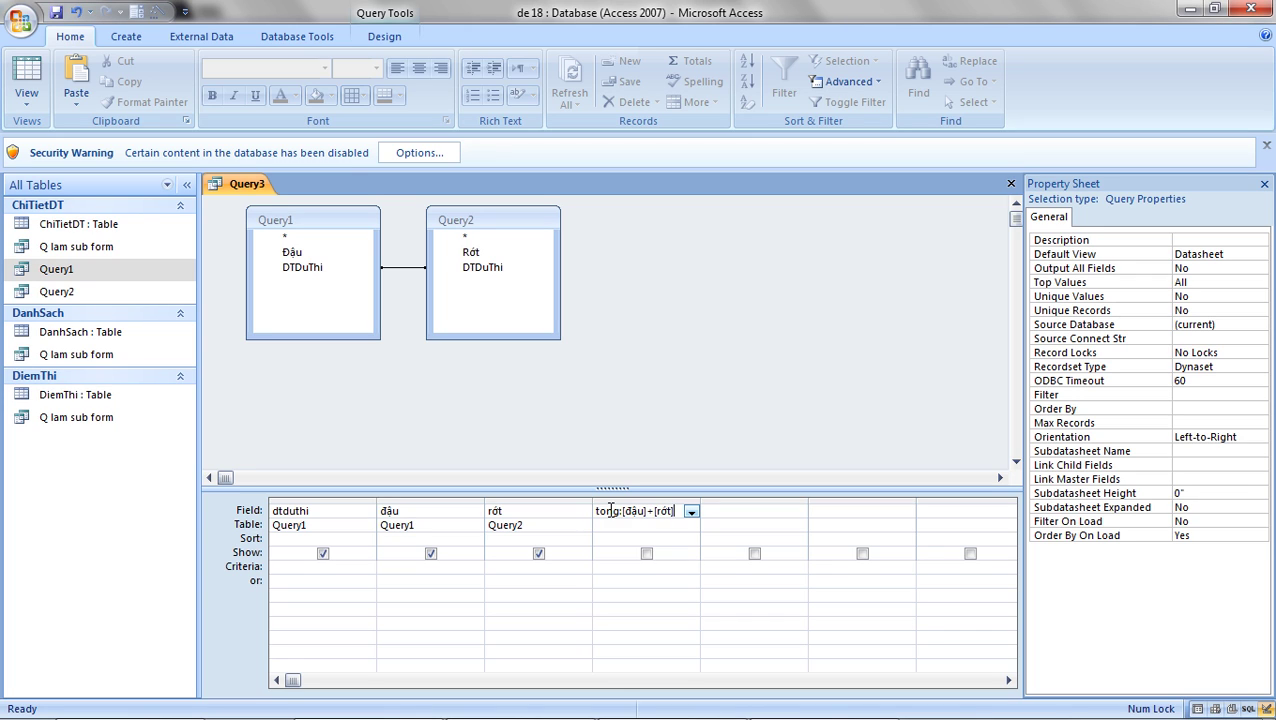
key("Return")
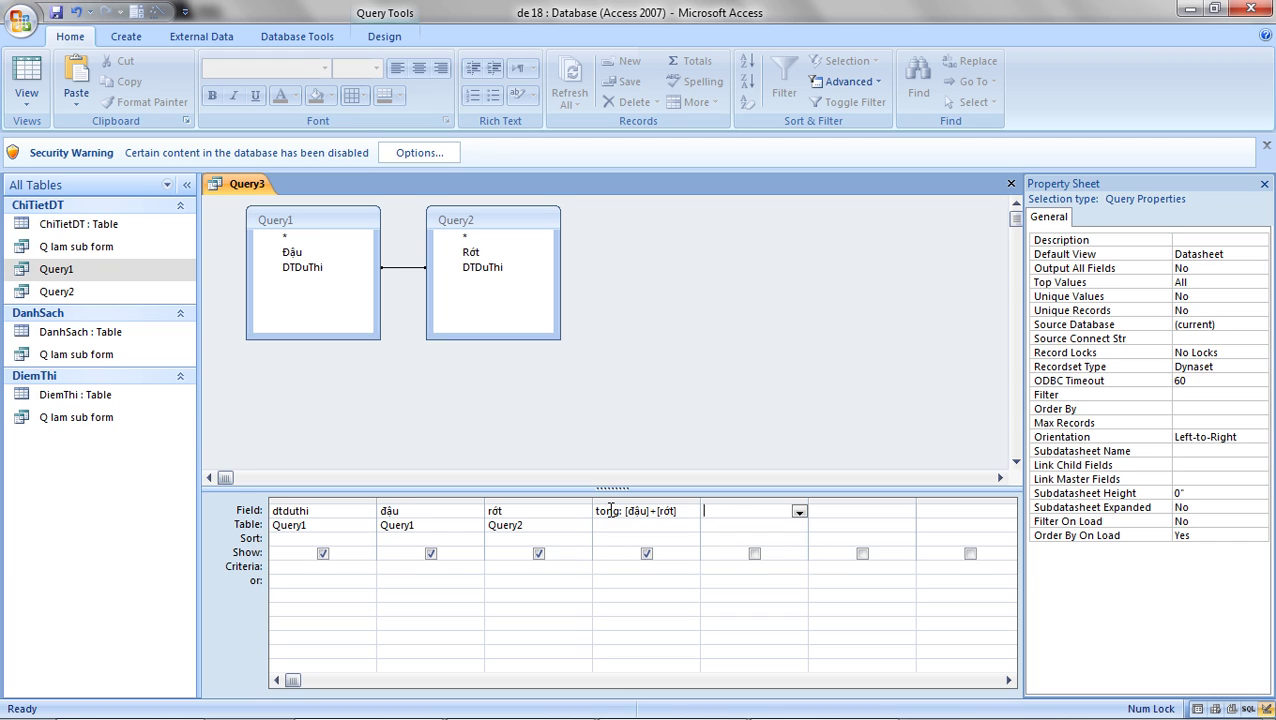
type("chi")
type("auf")
type("[tong]),2")
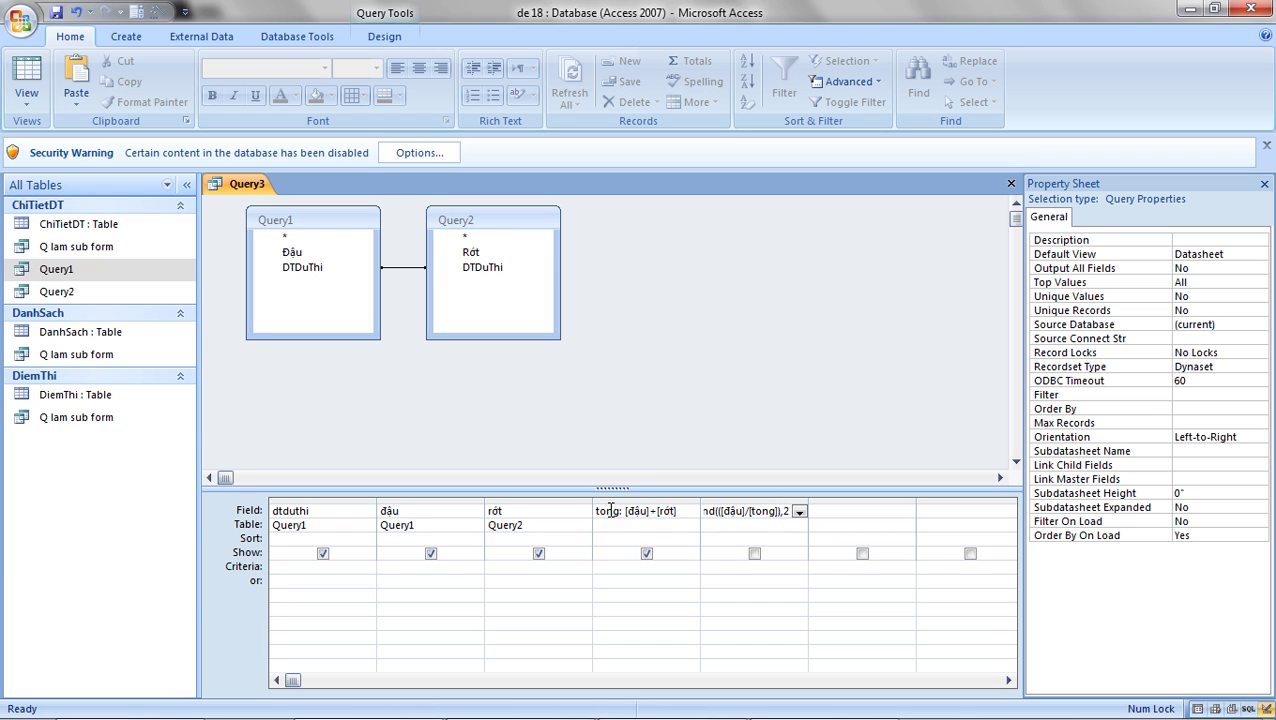
type(")*100")
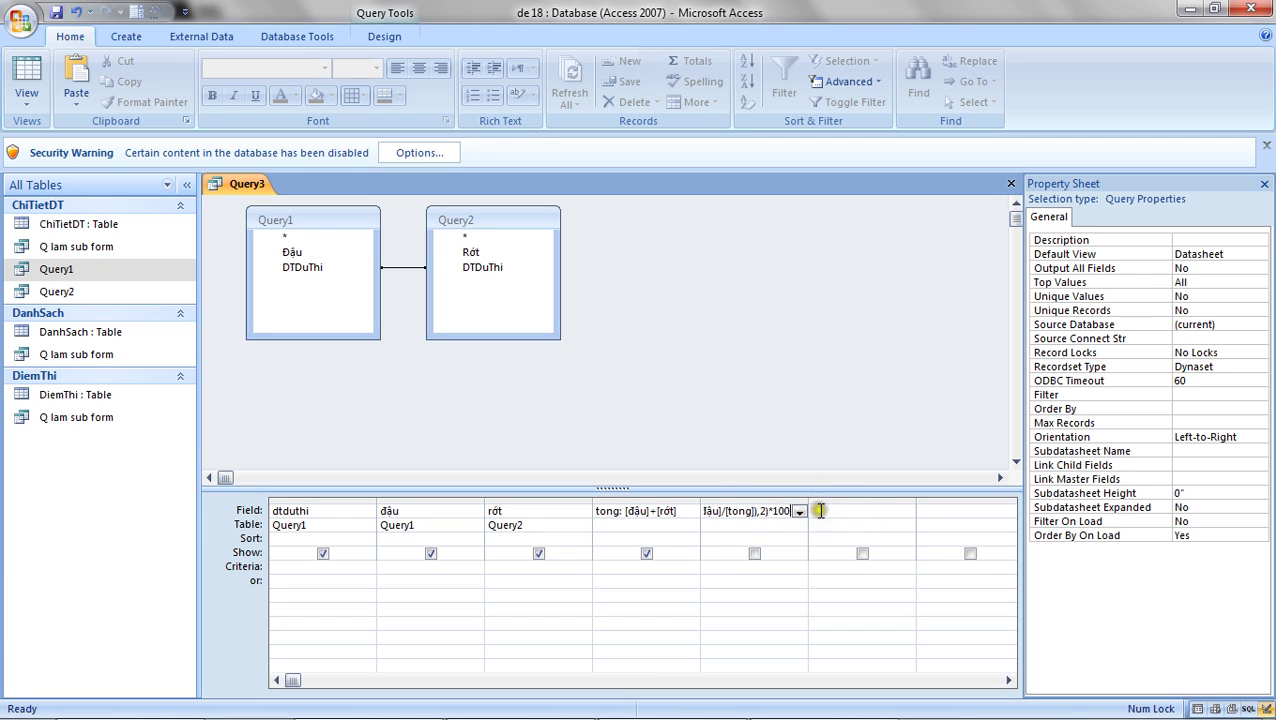
left_click(816, 511)
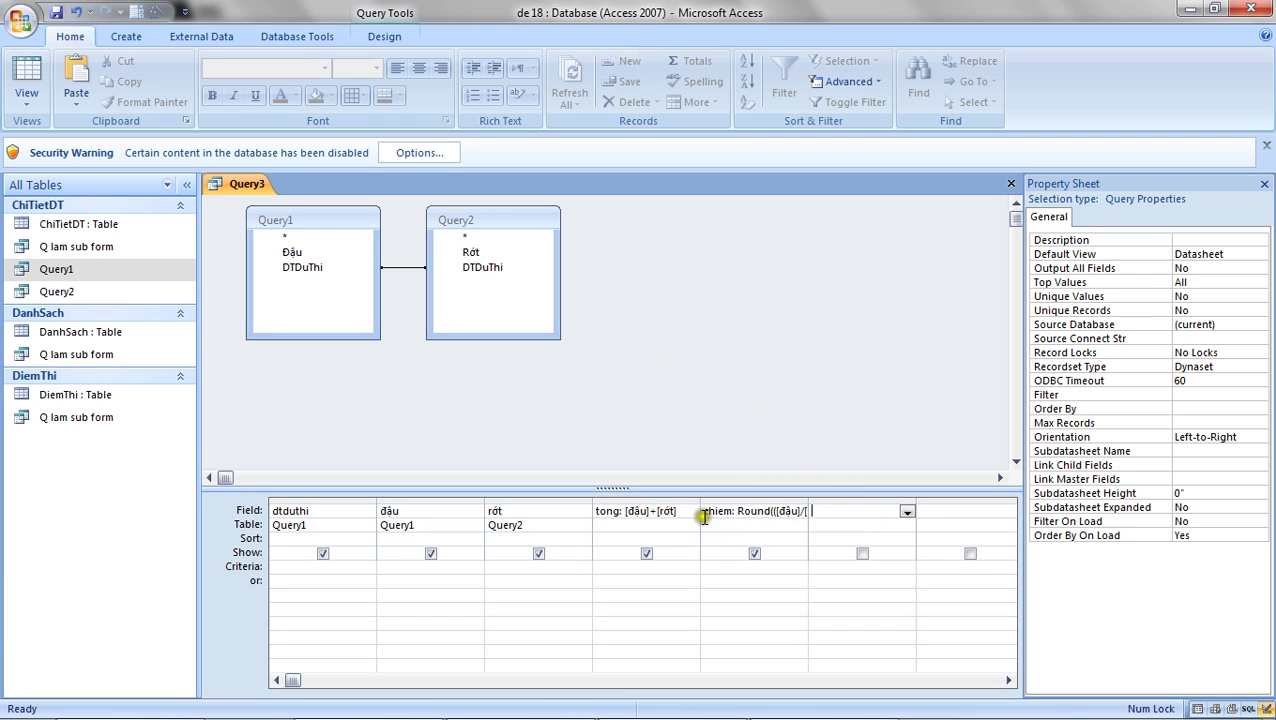
- Copy the whole chiem expression into the next empty field column of Query3, ending it with *100
left_click_drag(705, 511, 785, 510)
left_click(785, 510)
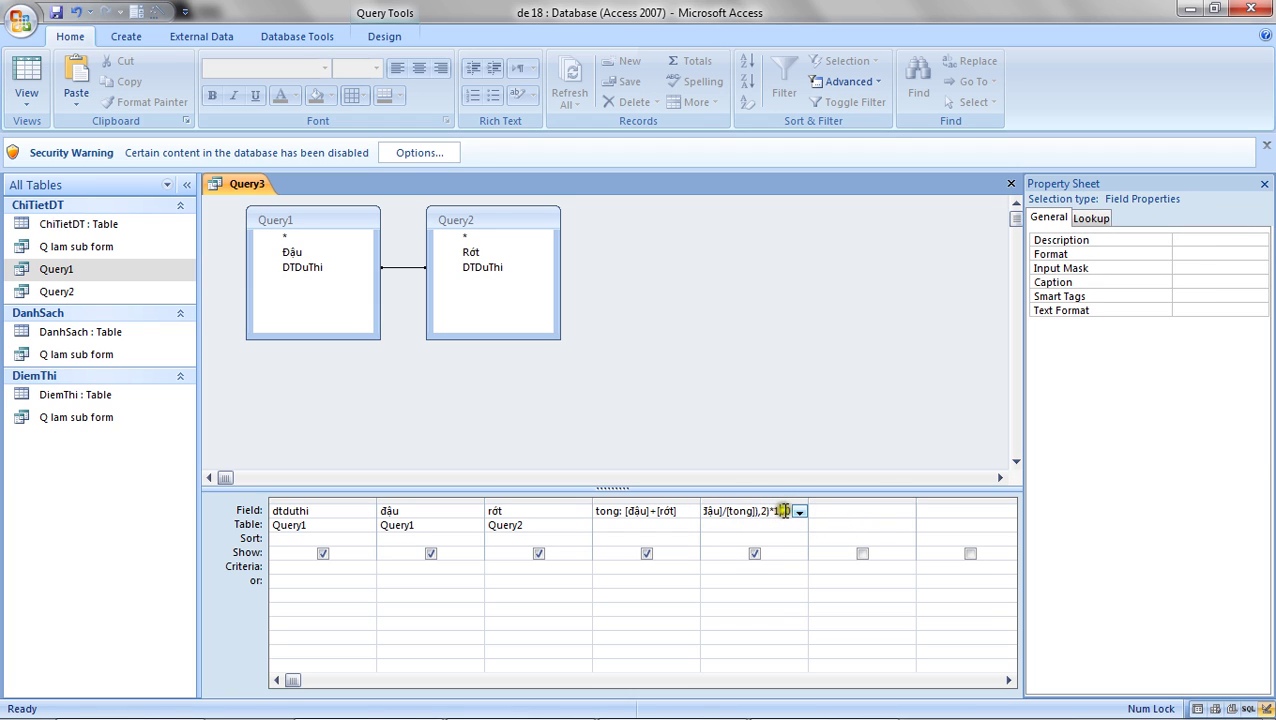
left_click_drag(790, 513, 725, 515)
right_click(834, 513)
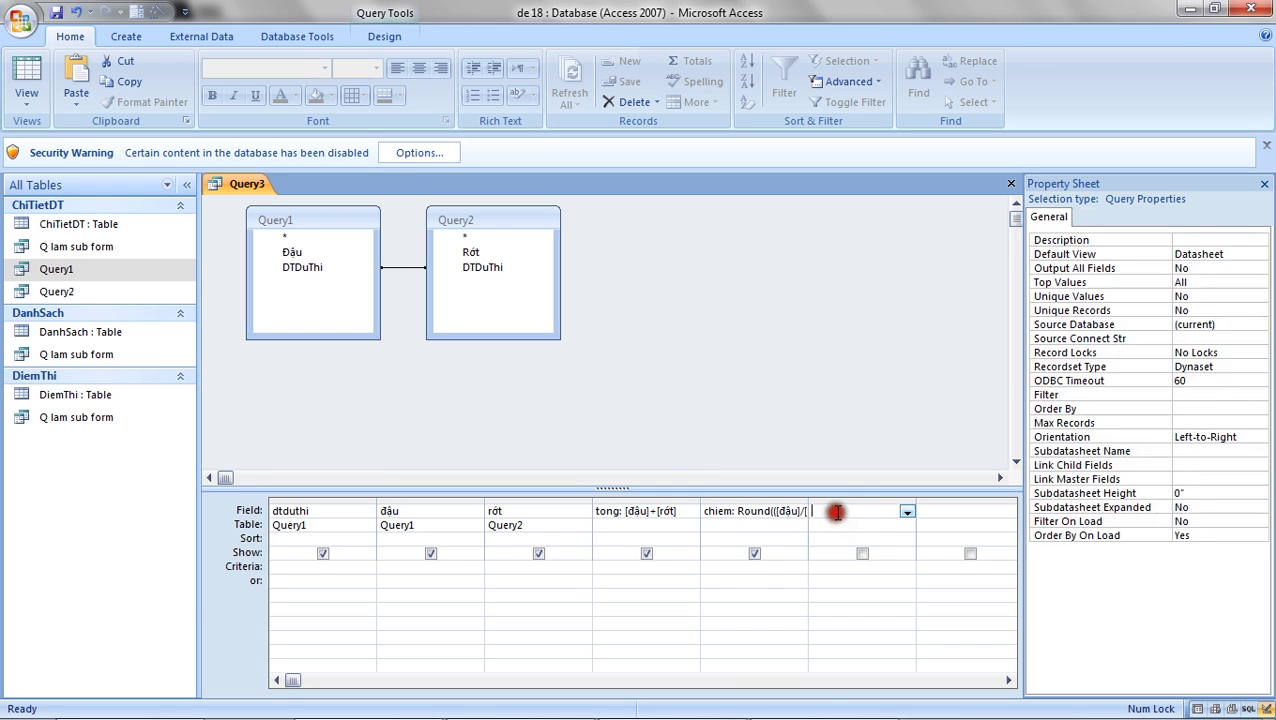
left_click(764, 612)
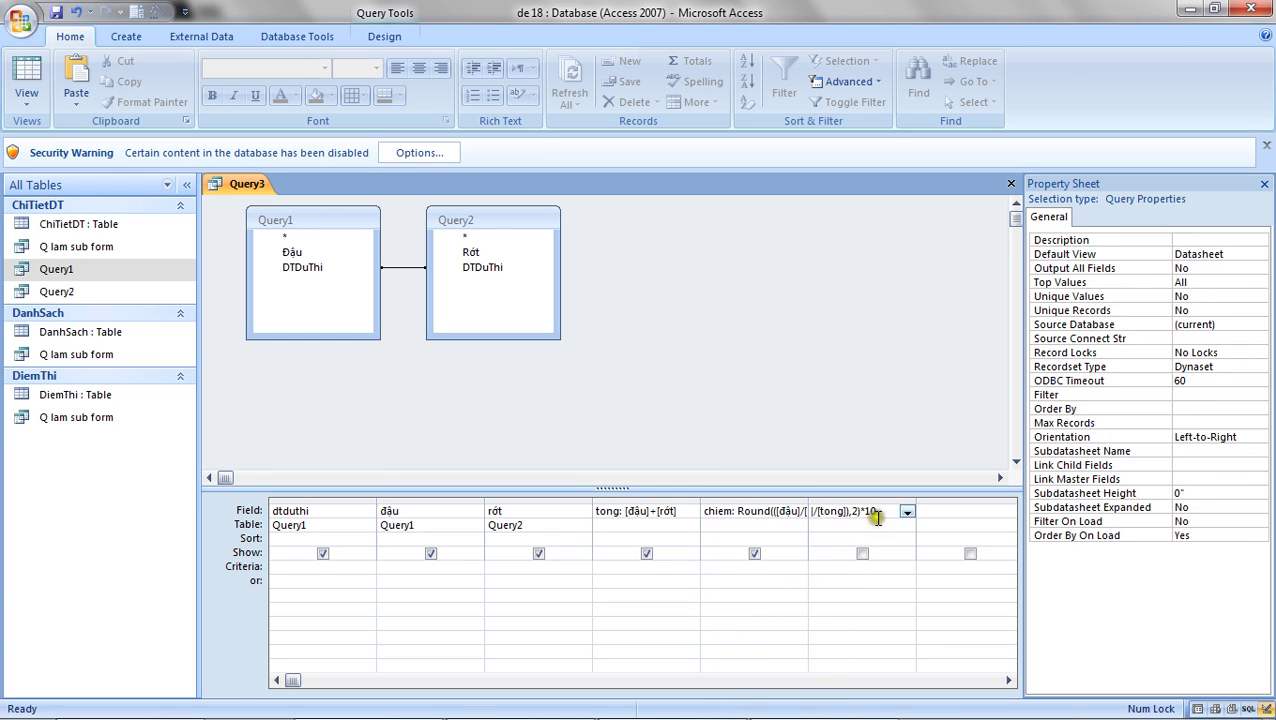
type("0")
- In the copied expression, replace [đậu] with [rớt] and name the field chiem1
key("Left")
key("Left")
key("Left")
key("Left")
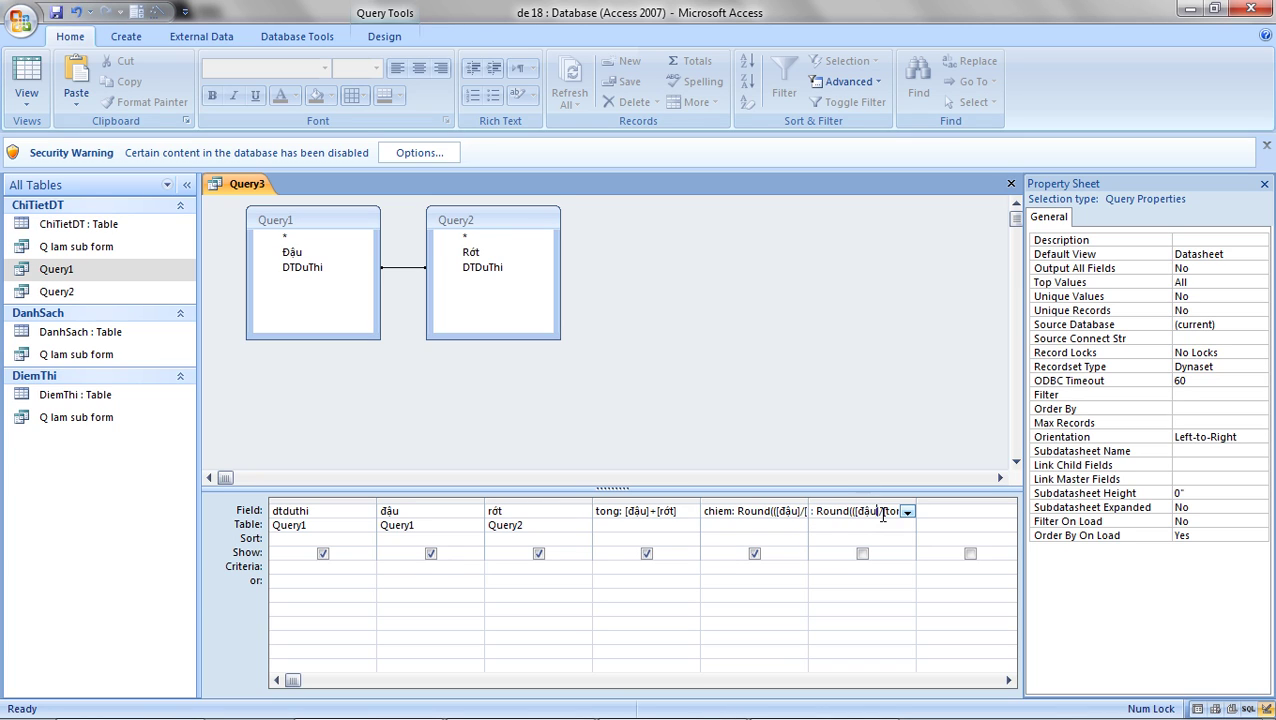
key("BackSpace")
key("BackSpace")
key("BackSpace")
type("ro")
key("BackSpace")
key("BackSpace")
key("BackSpace")
type("ớt]")
left_click(813, 520)
type("chiem1")
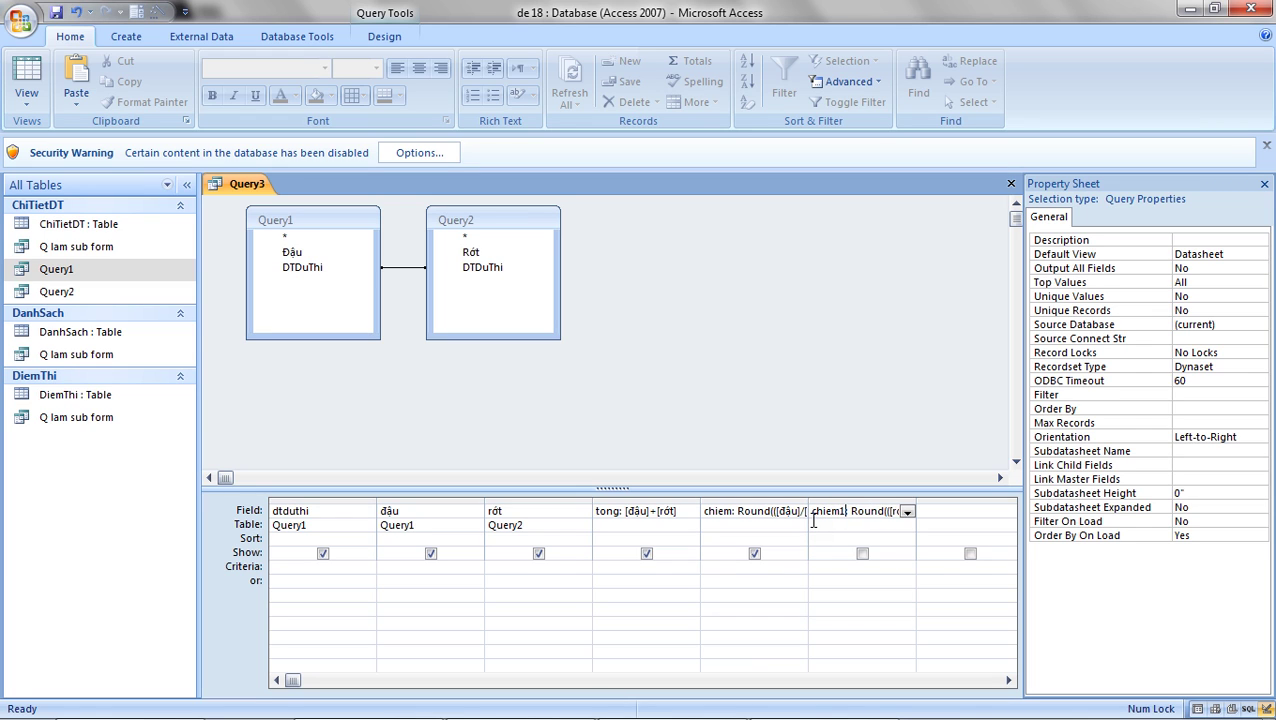
- Complete the chiem1 column in the query grid and run the query to show its results
left_click(921, 561)
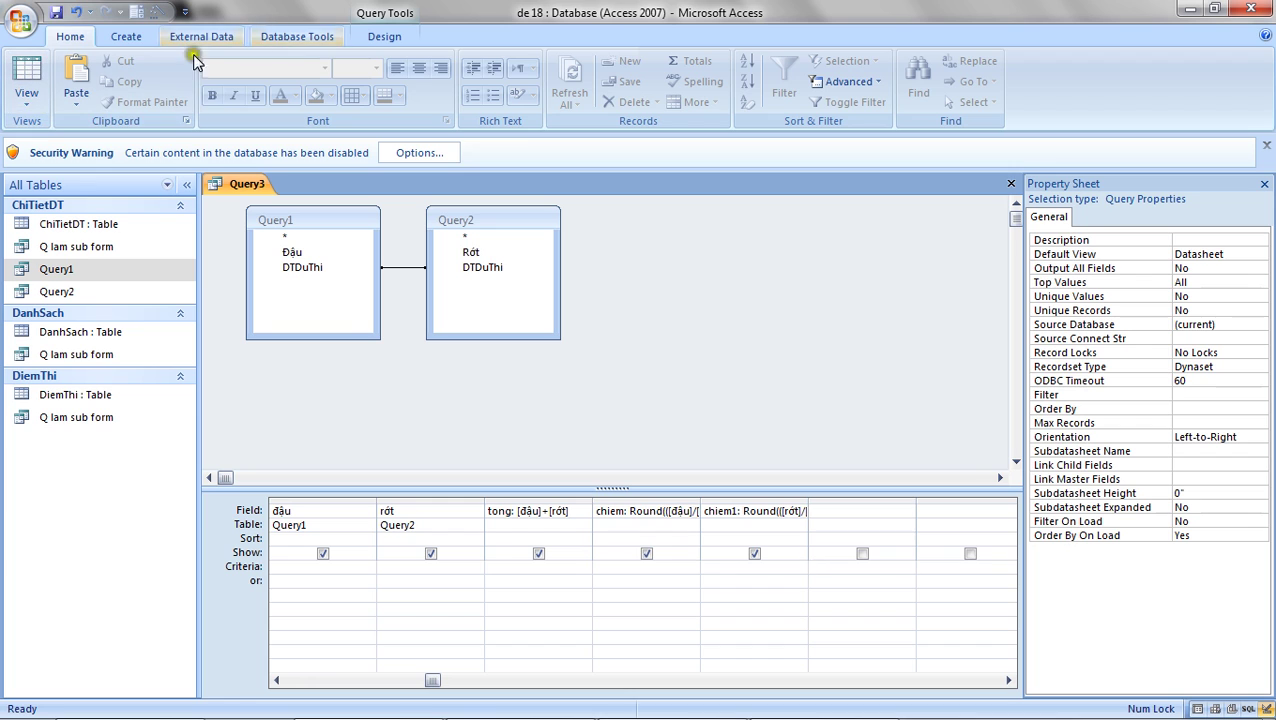
left_click(127, 36)
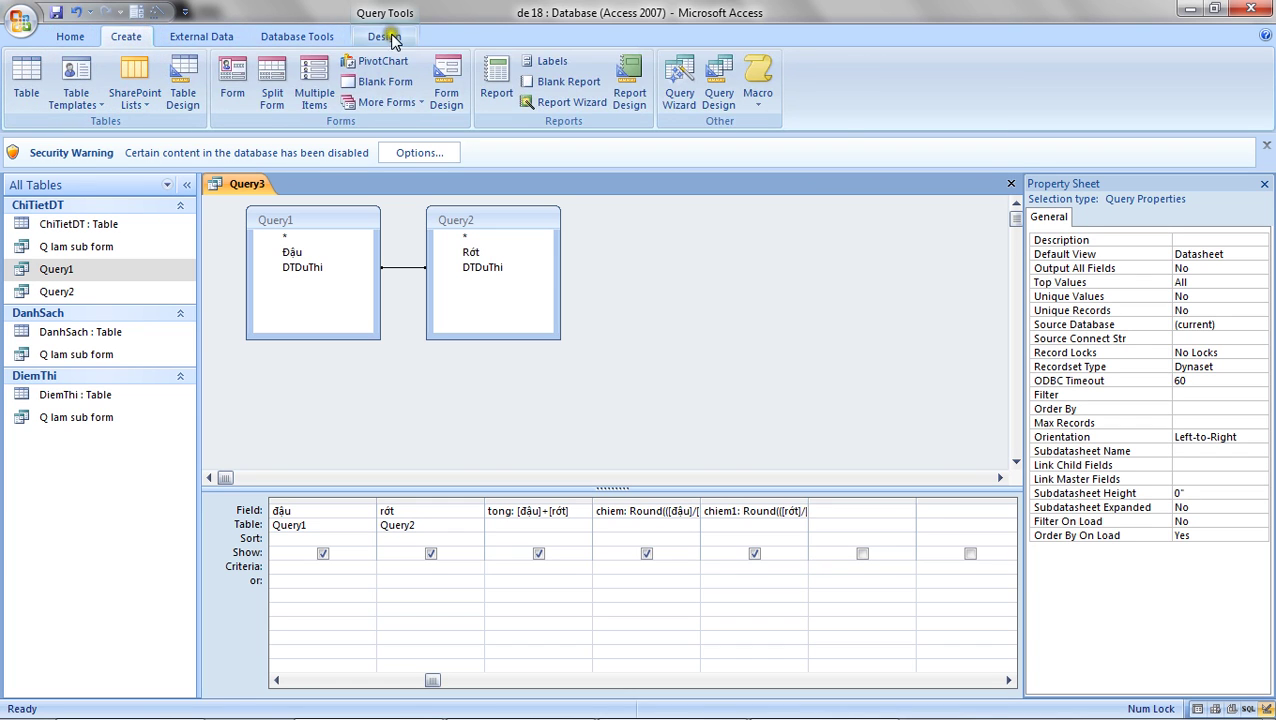
left_click(388, 37)
left_click(62, 85)
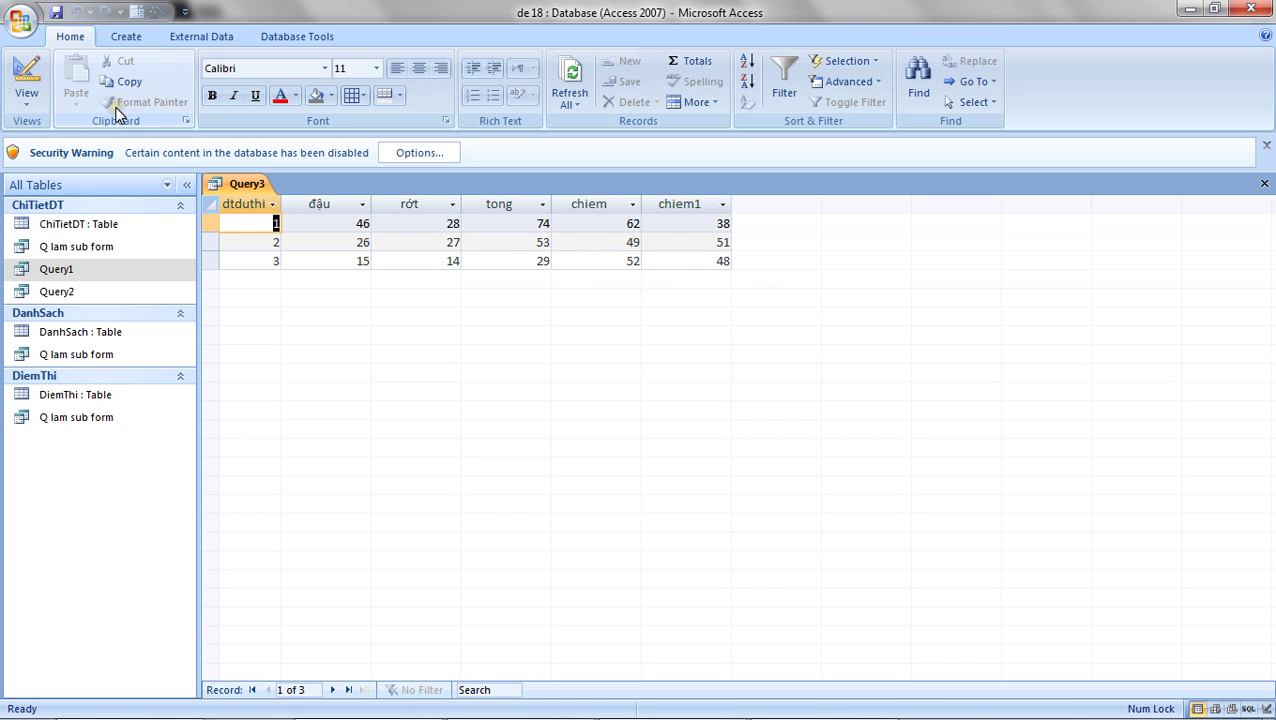
- Return the query to Design view and read through the chiem field's expression
left_click(27, 96)
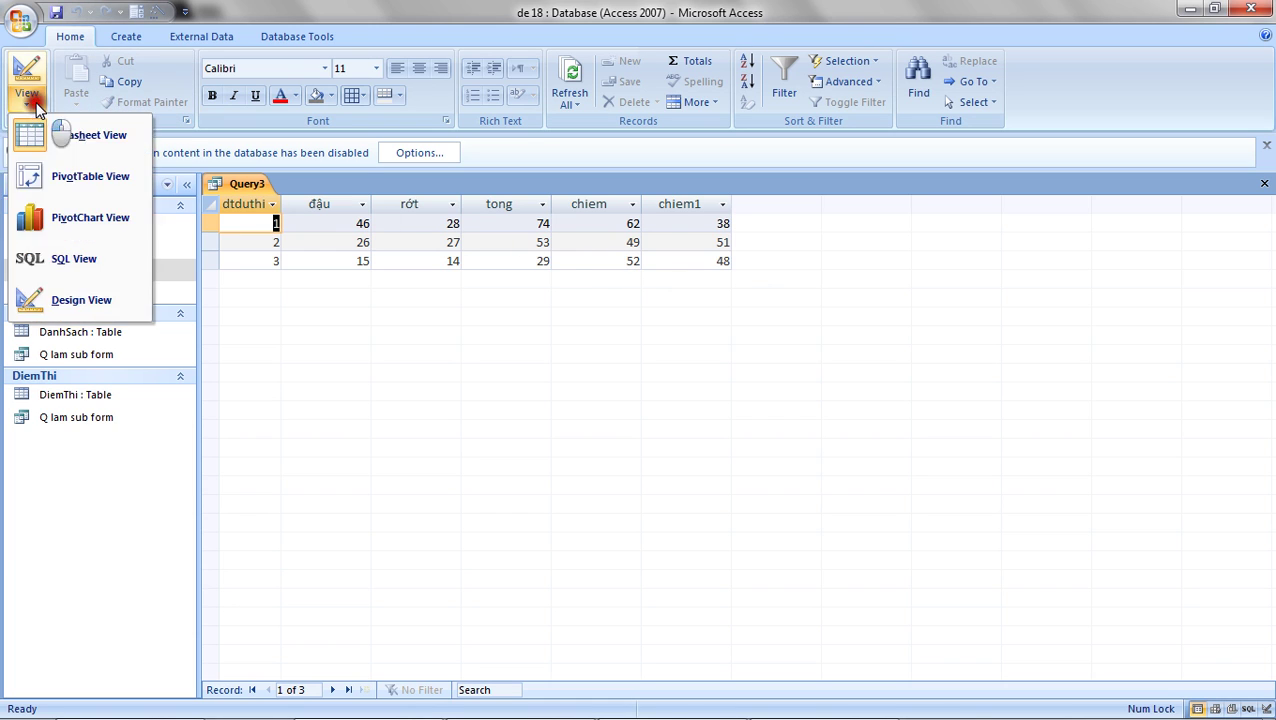
left_click(85, 300)
left_click(646, 511)
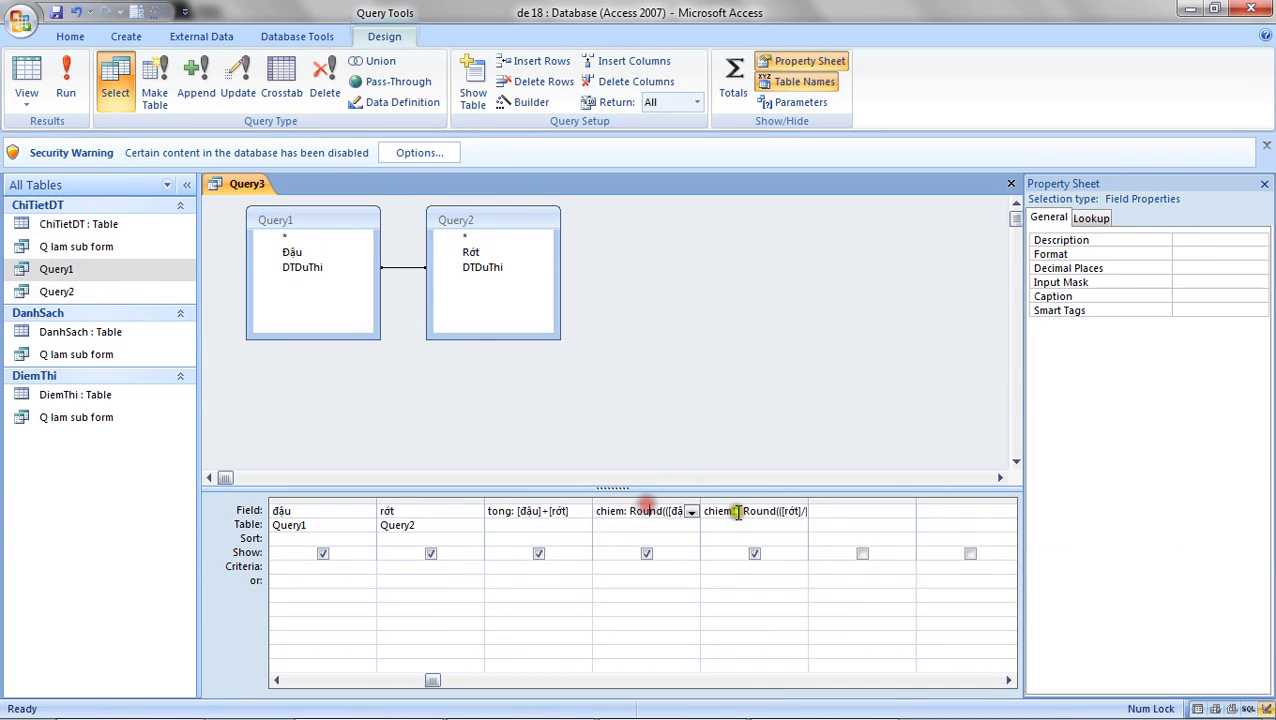
key("Right")
key("Right")
key("Right")
key("Right")
key("Right")
key("Right")
key("Right")
key("Right")
key("Right")
key("Right")
key("Right")
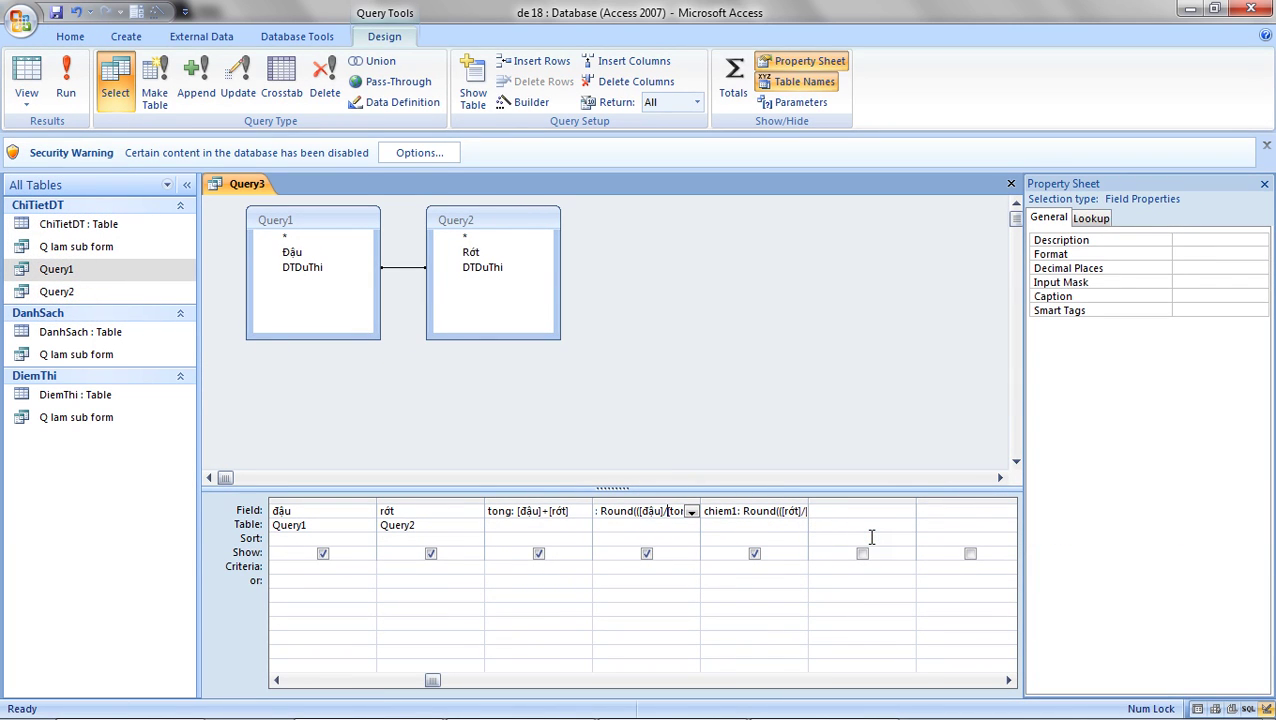
key("Right")
key("Right")
key("Right")
key("Right")
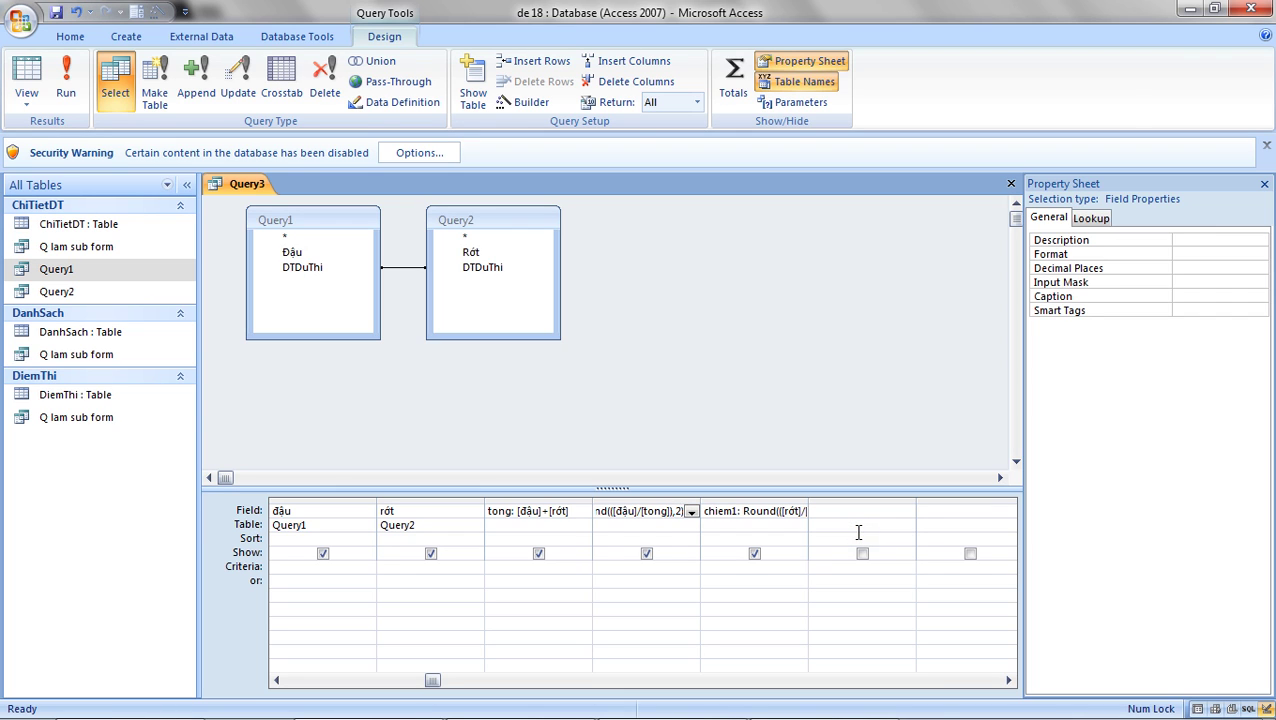
key("Tab")
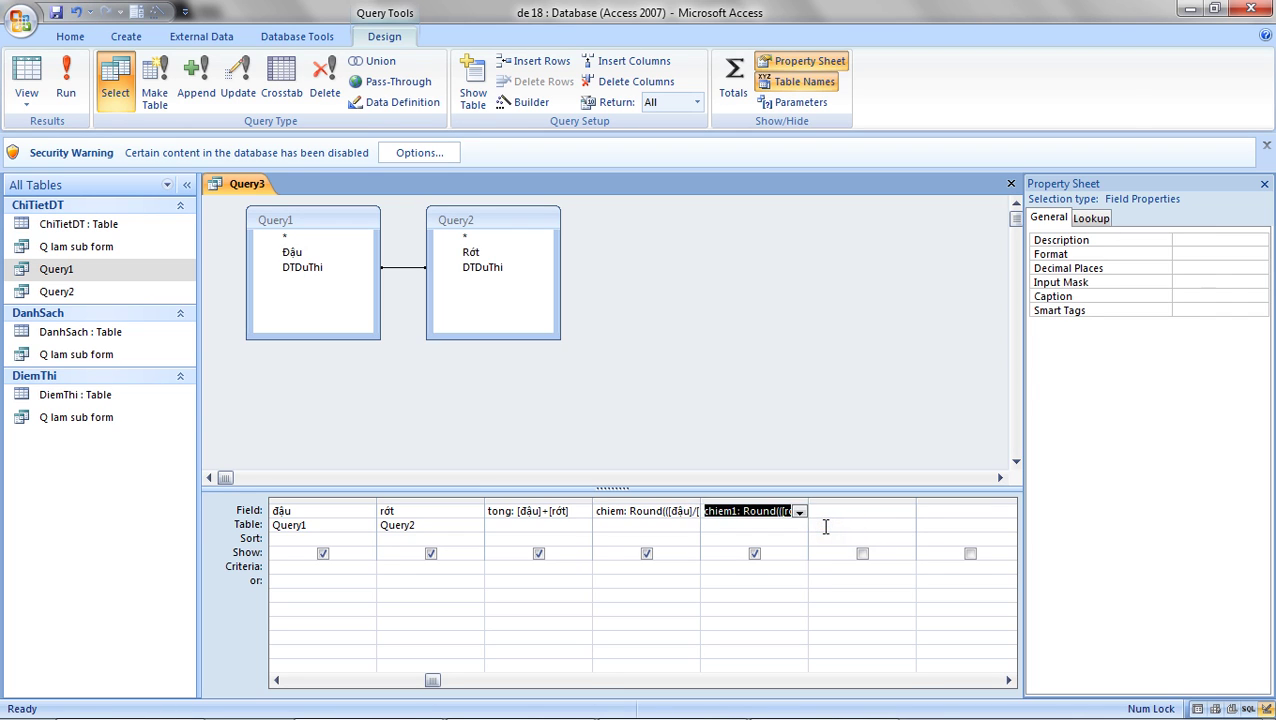
- Review the full chiem expression in the Zoom window and close the window
left_click(689, 512)
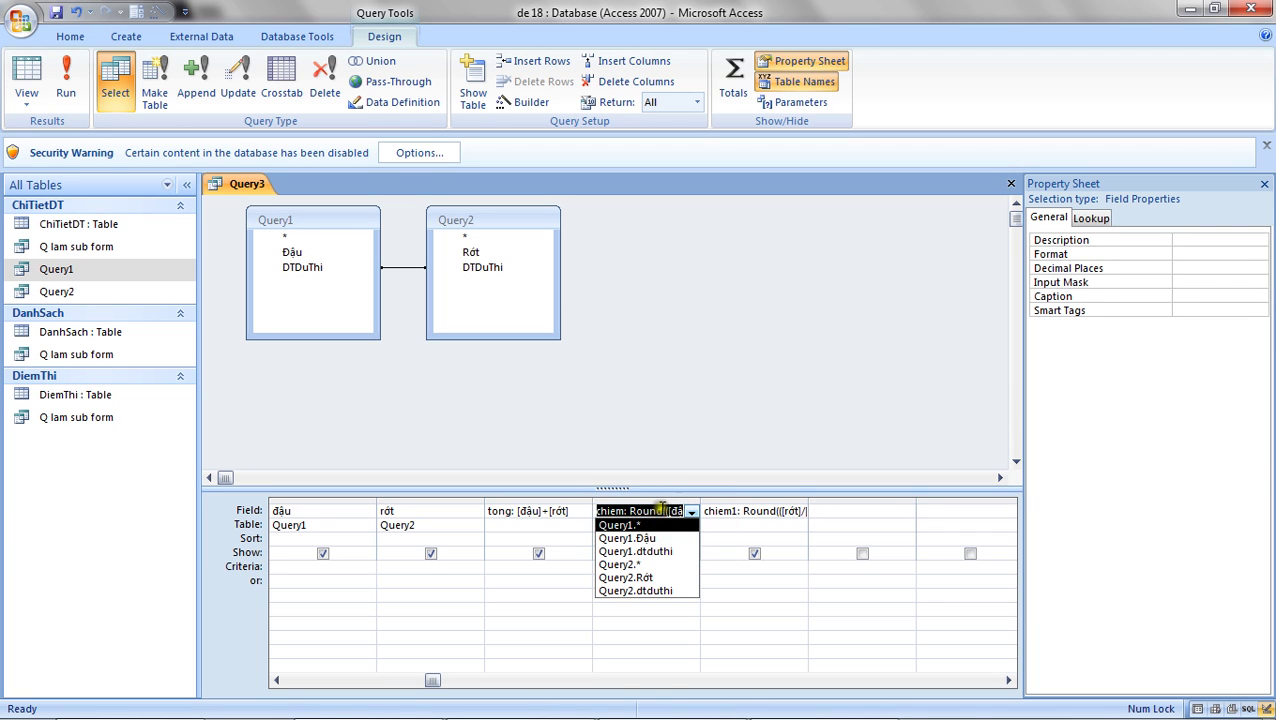
right_click(661, 510)
left_click(608, 657)
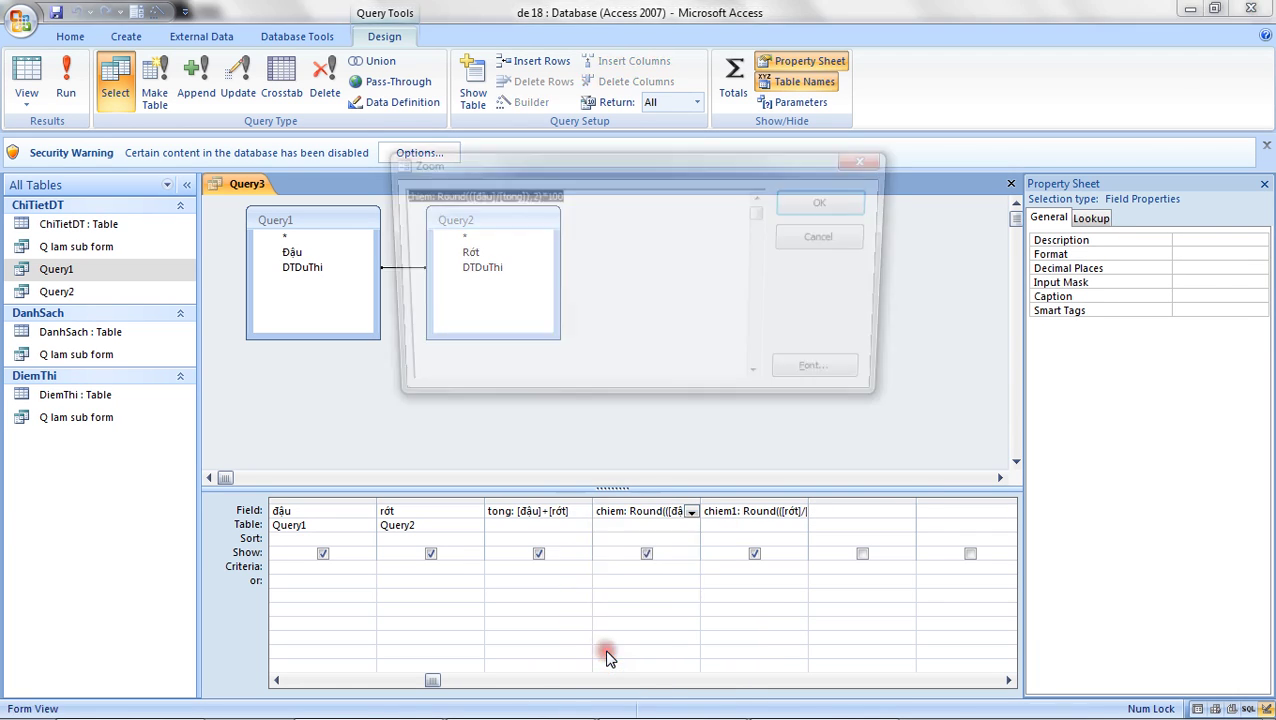
left_click(580, 237)
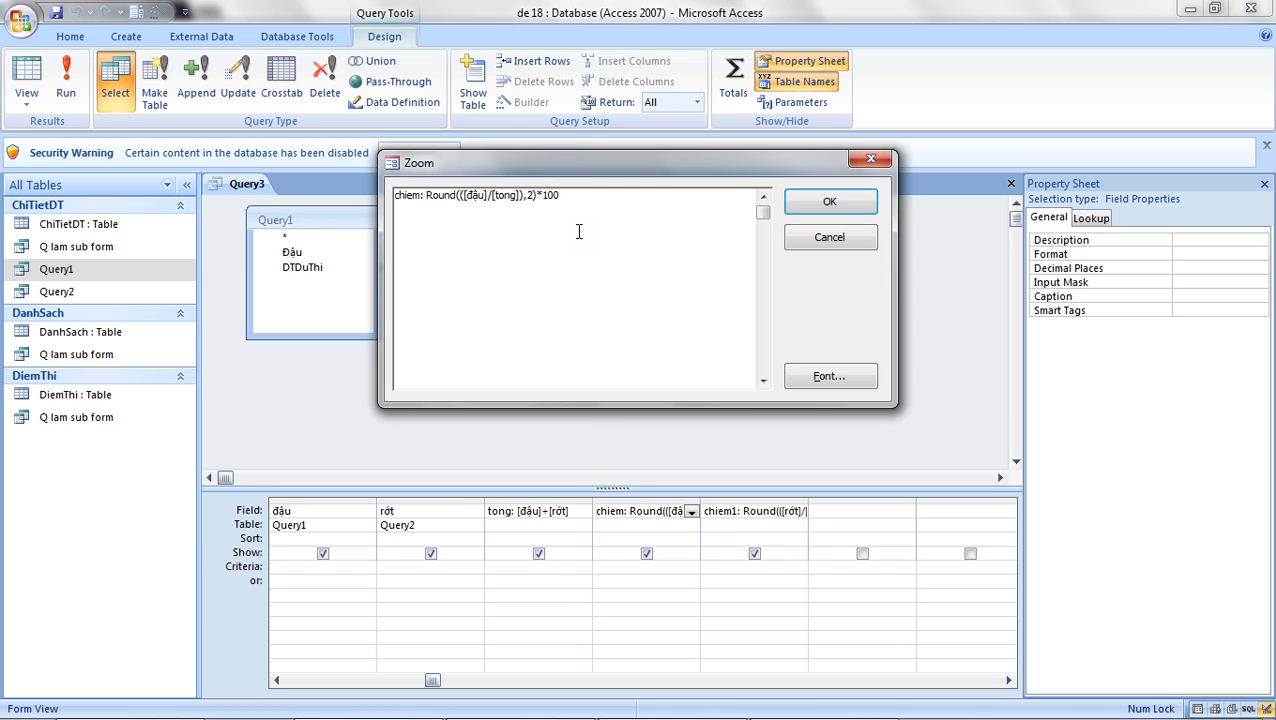
left_click(815, 198)
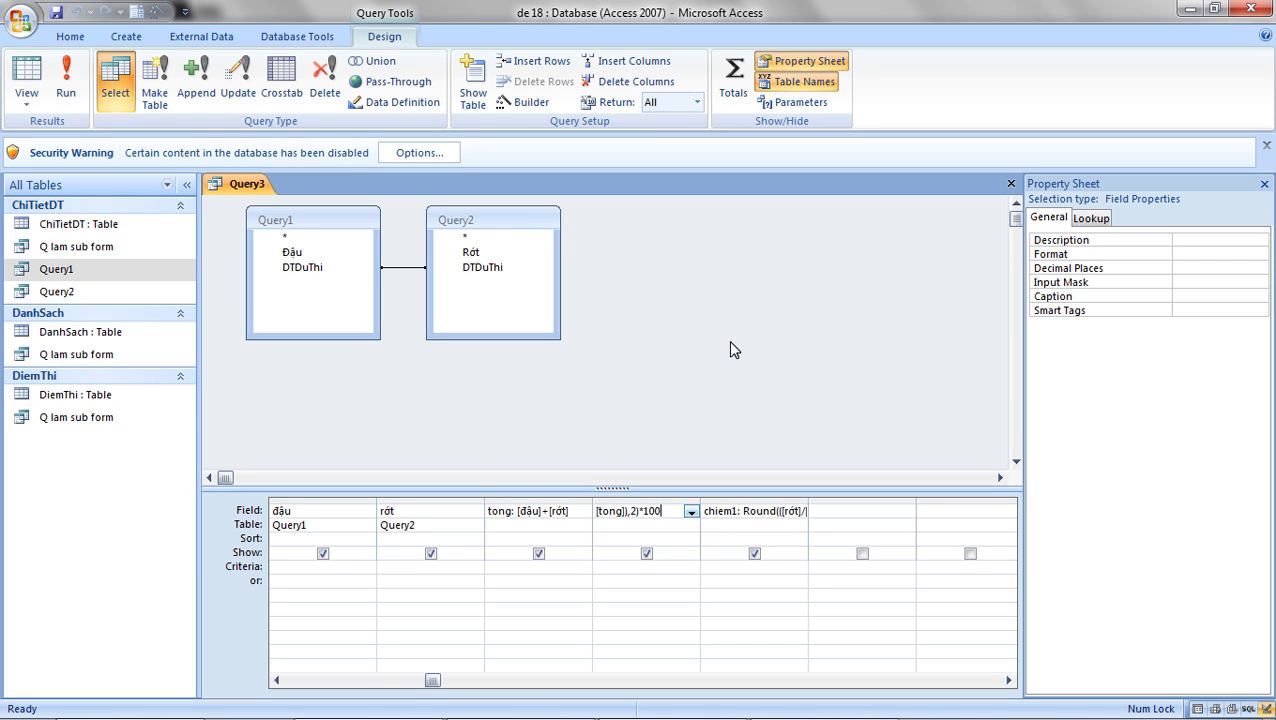
- Save the query under the name Query3
left_click(858, 511)
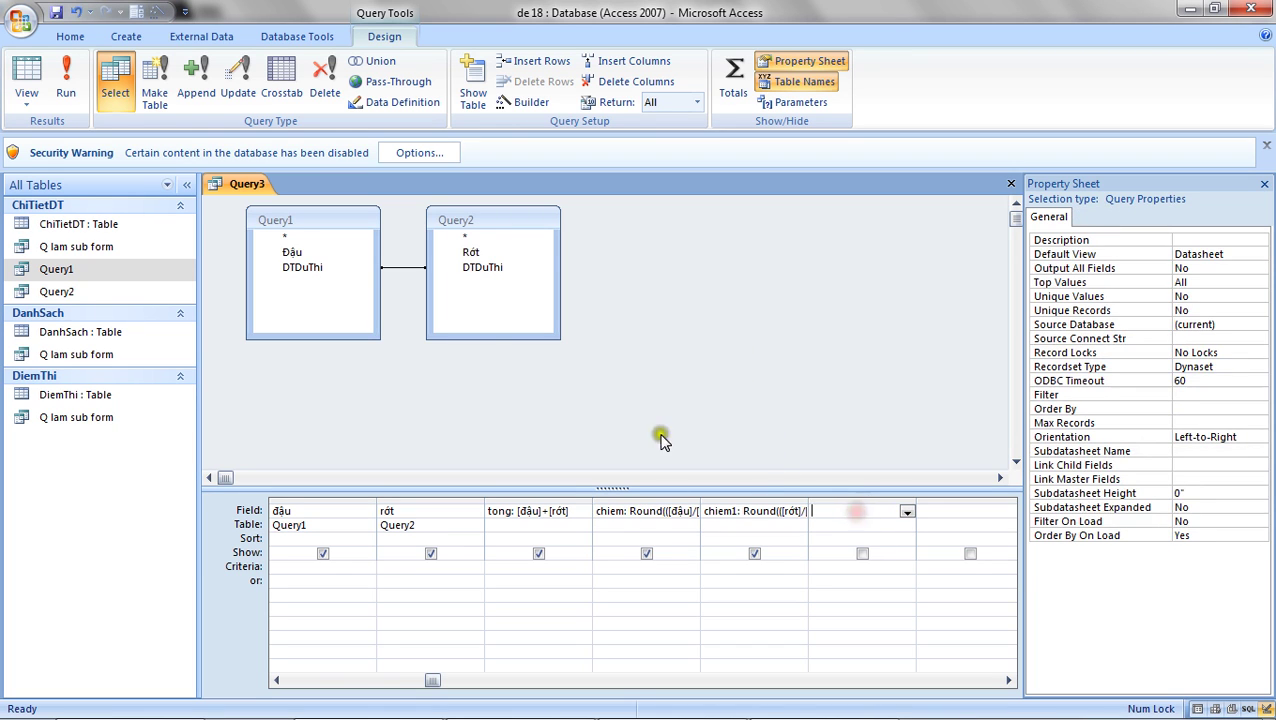
right_click(243, 184)
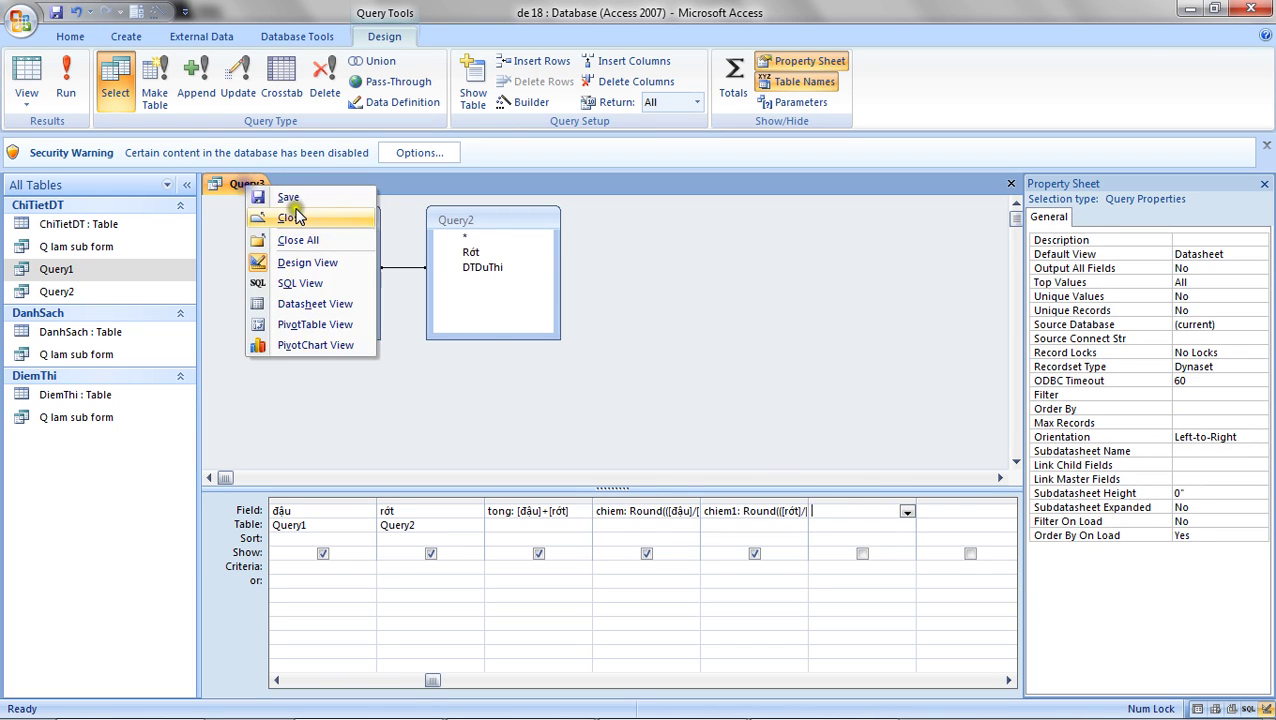
left_click(292, 198)
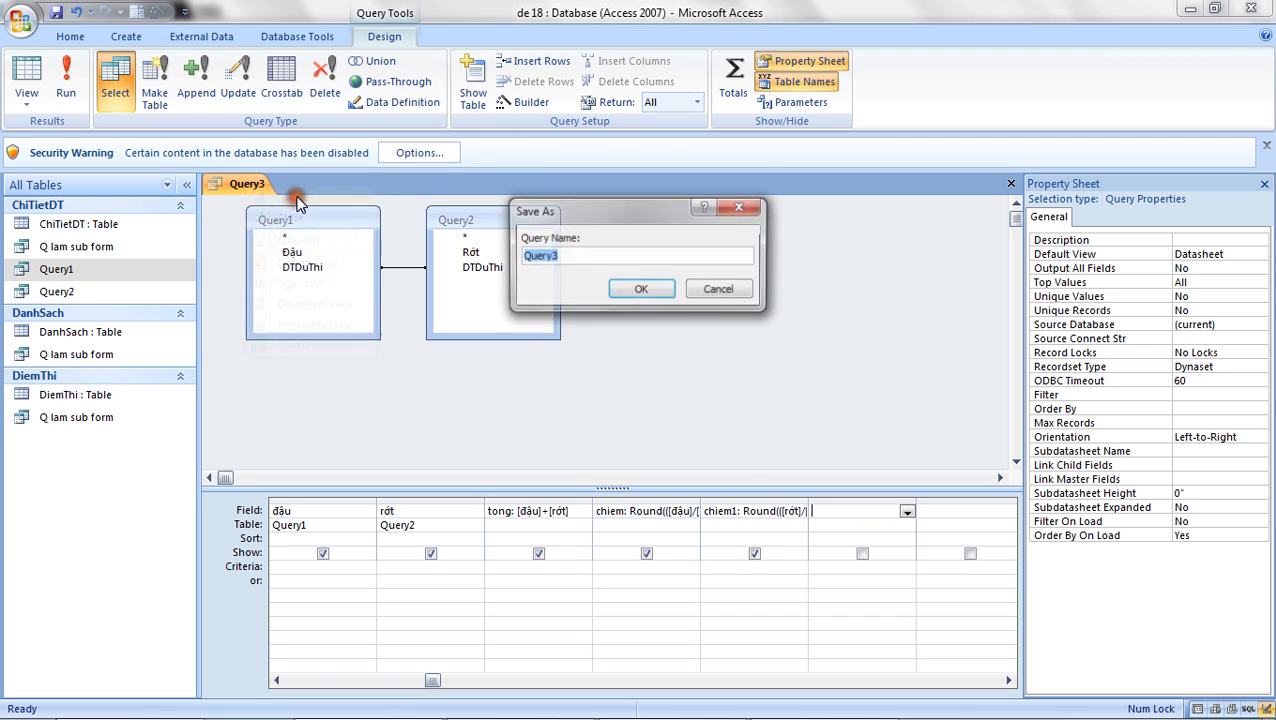
left_click(645, 289)
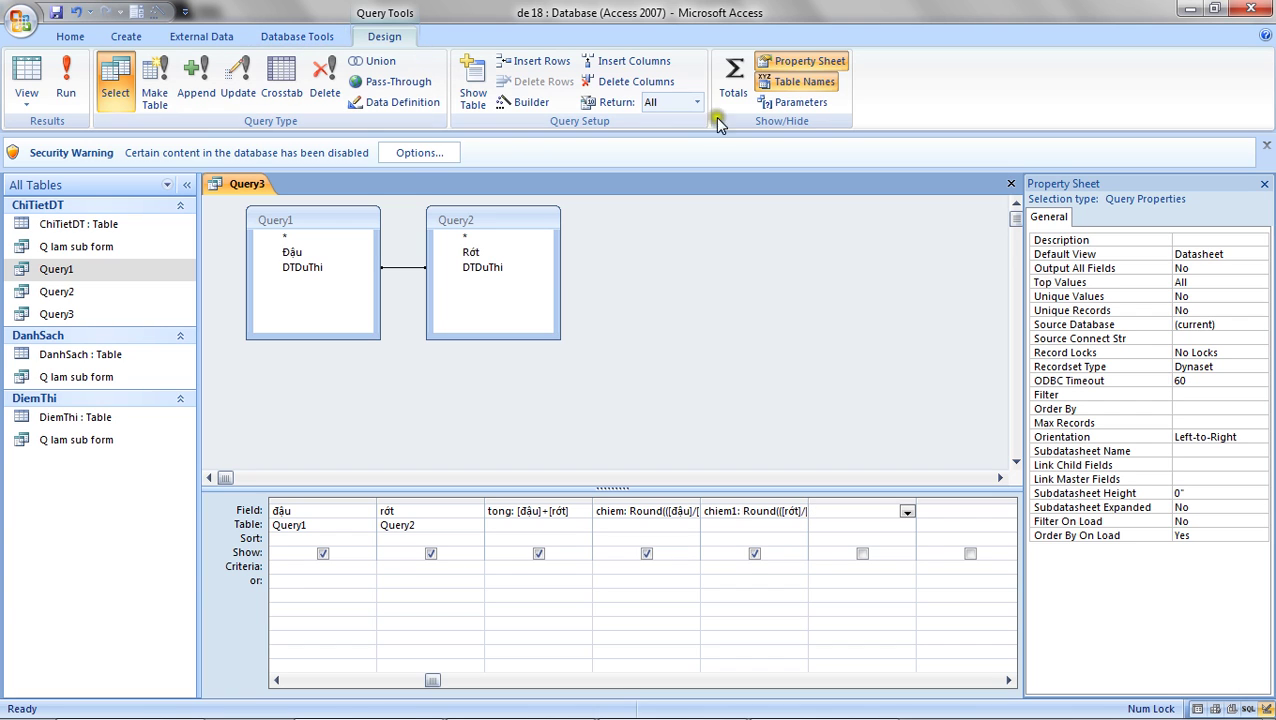
- Start a Form Wizard form based on Query3 and include all of its fields
left_click(126, 36)
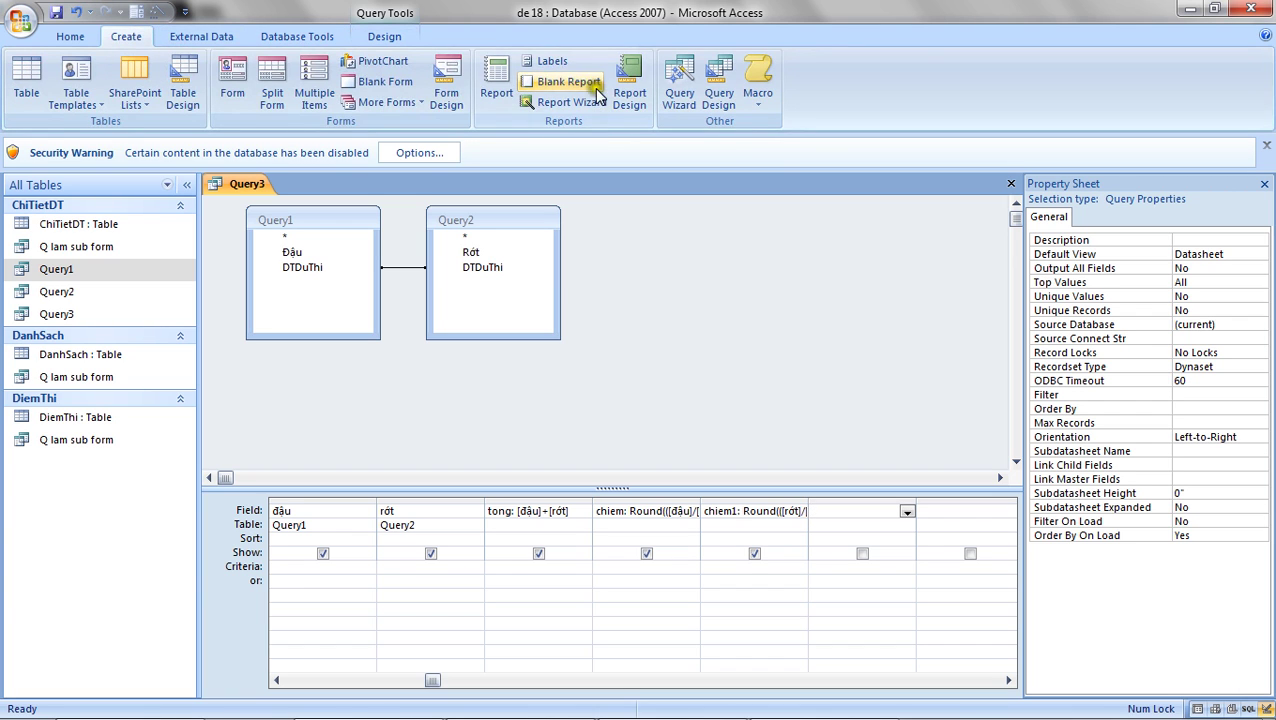
left_click(390, 102)
left_click(366, 135)
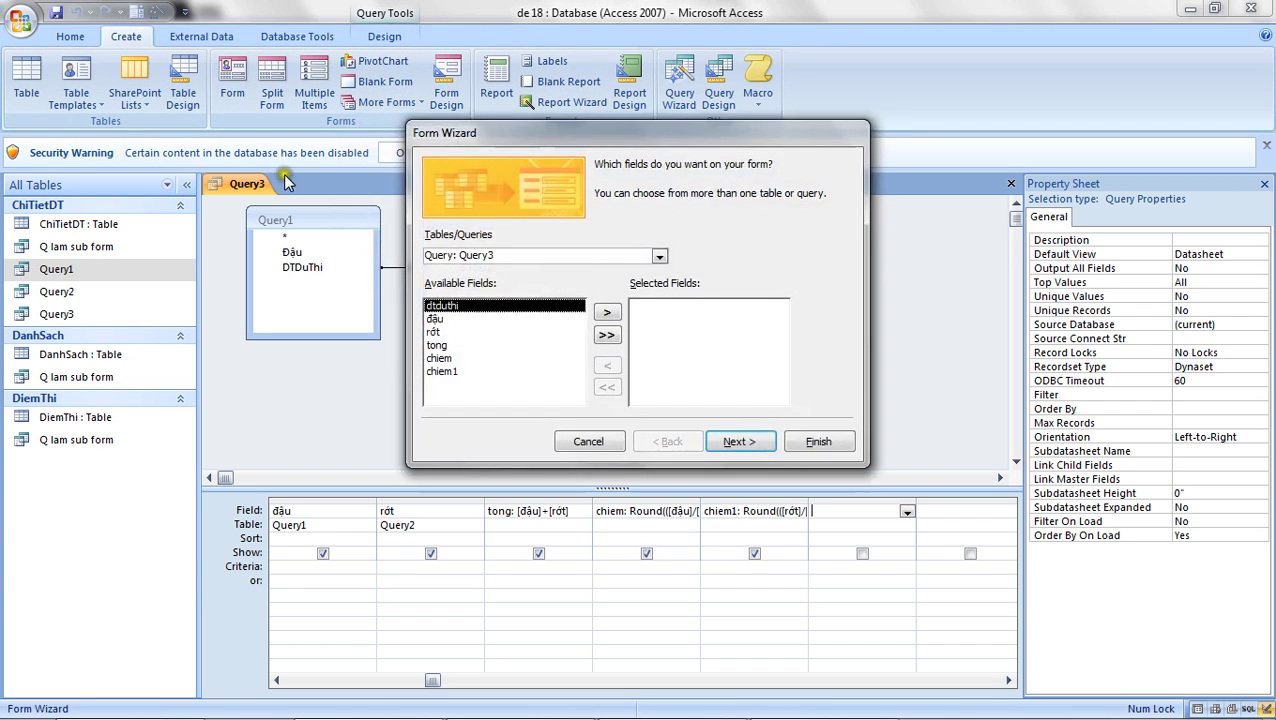
left_click(606, 335)
left_click(742, 442)
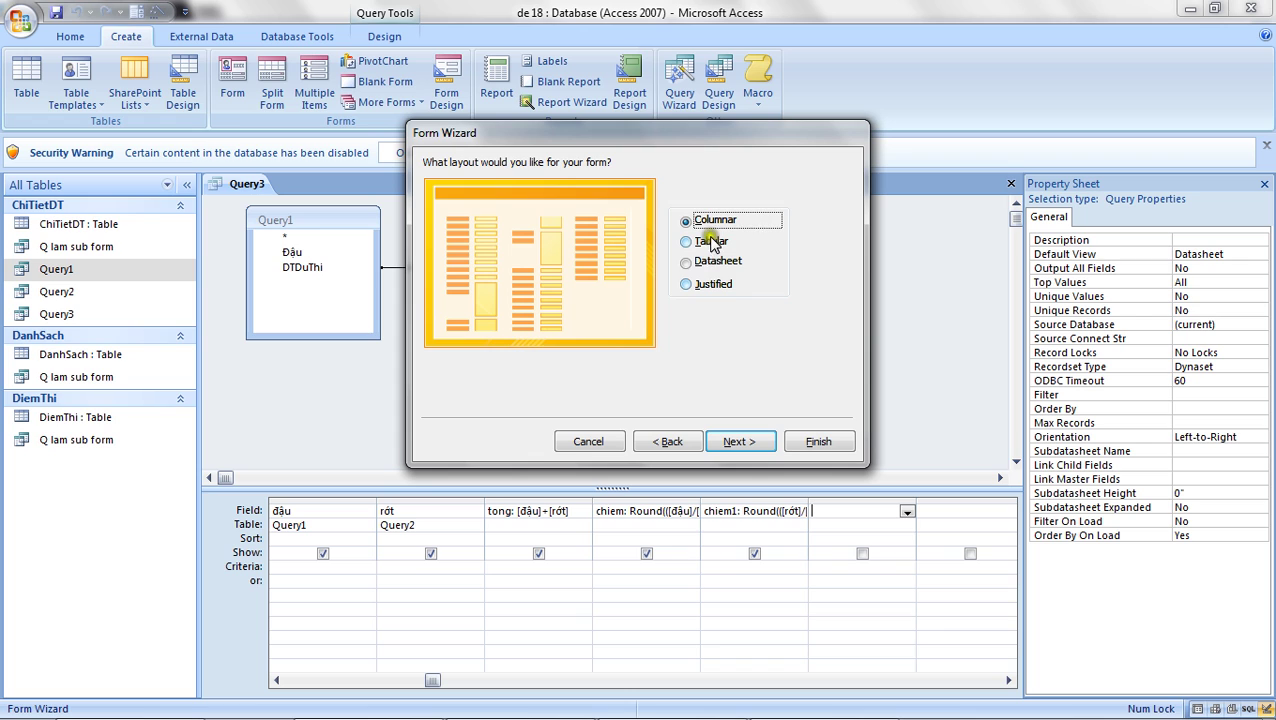
- Keep the Columnar layout, title the form F_1 and finish the wizard so the form opens
left_click(741, 440)
left_click(741, 432)
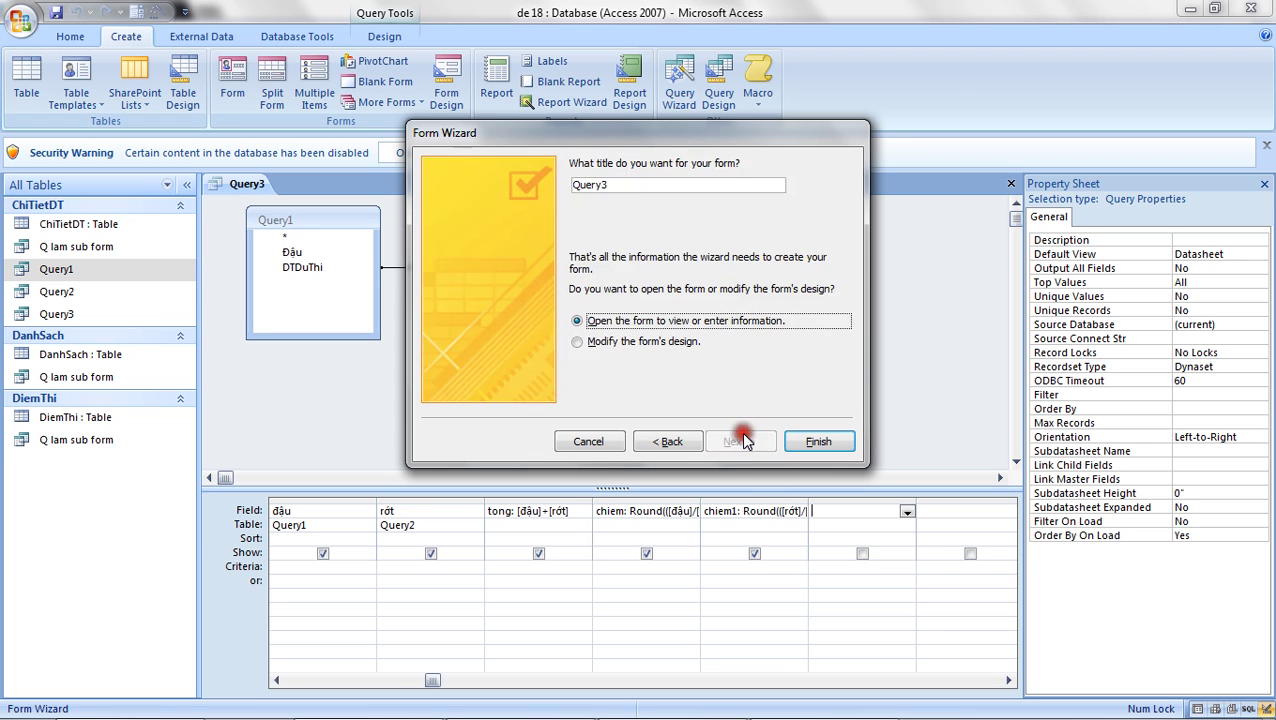
double_click(598, 185)
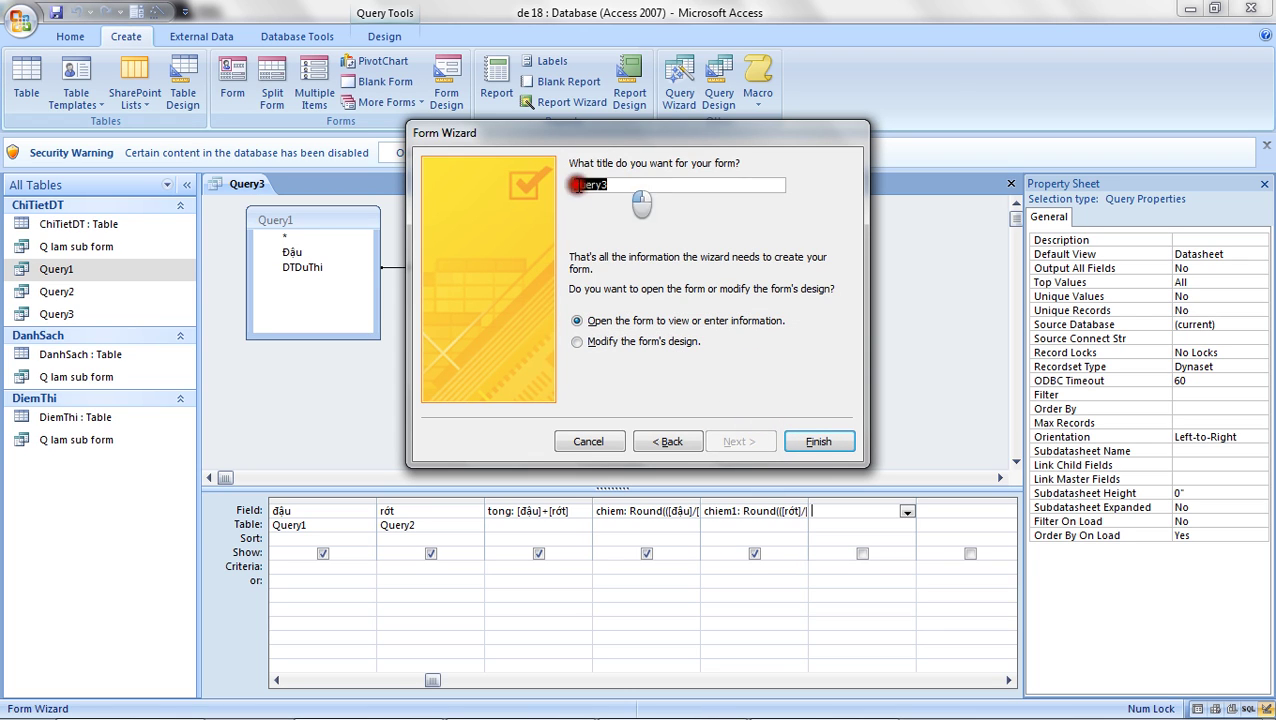
type("F_1")
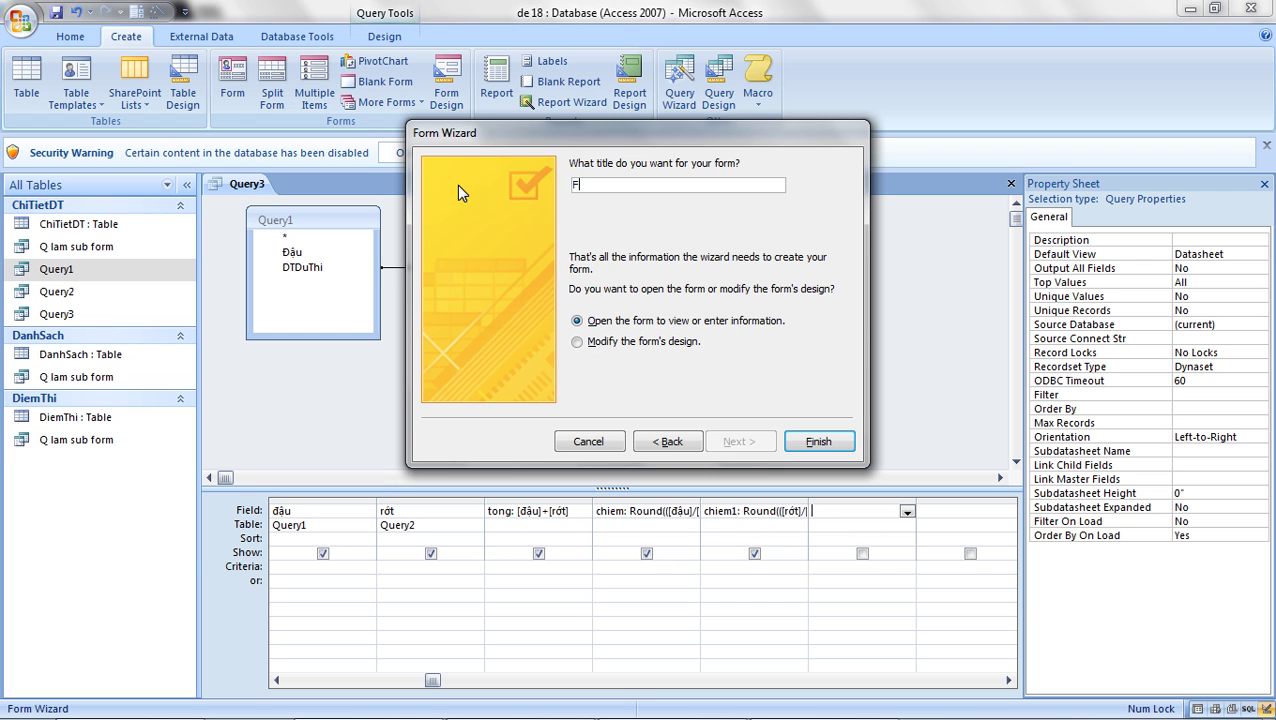
left_click(810, 441)
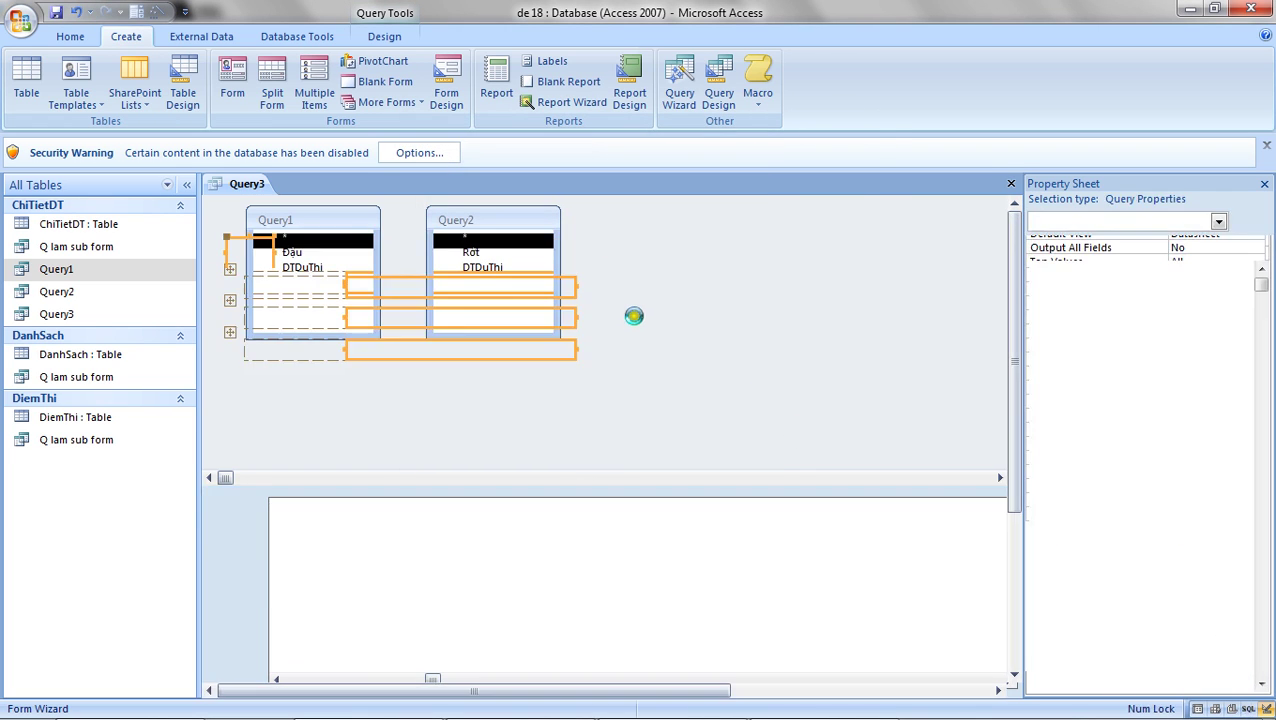
left_click(624, 416)
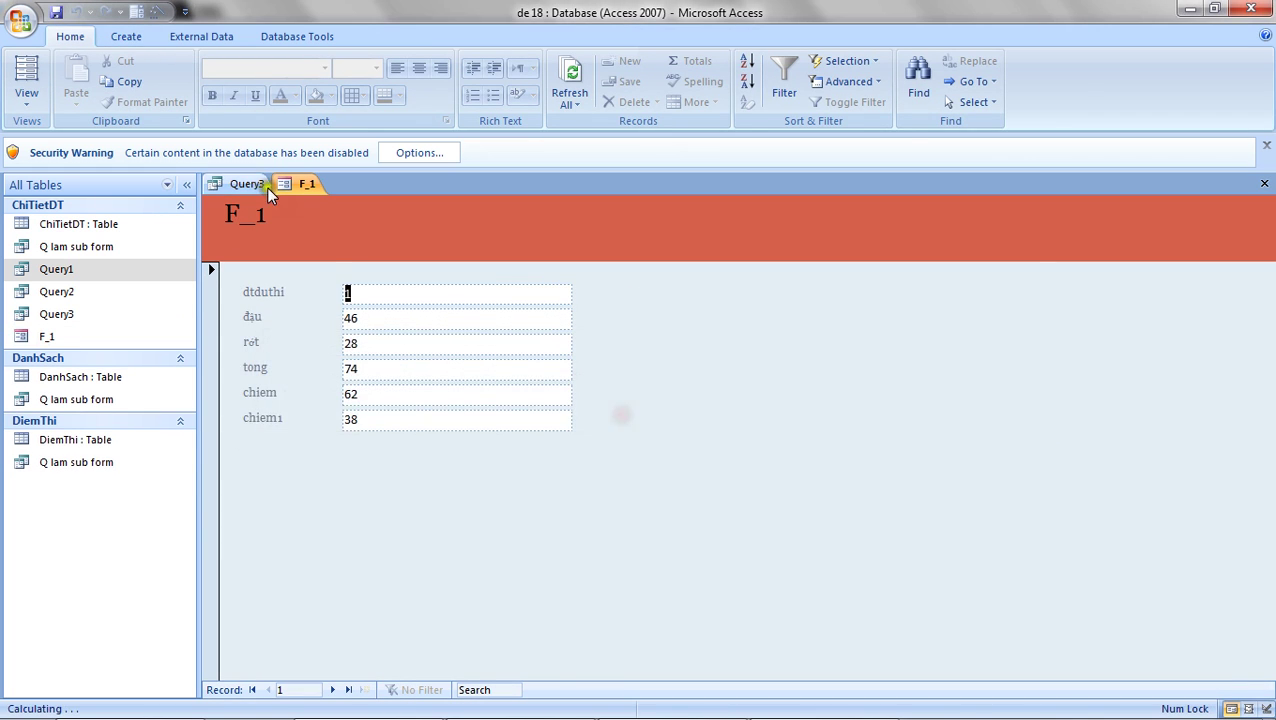
- Close the Query3 query and the F_1 form
right_click(258, 184)
left_click(298, 212)
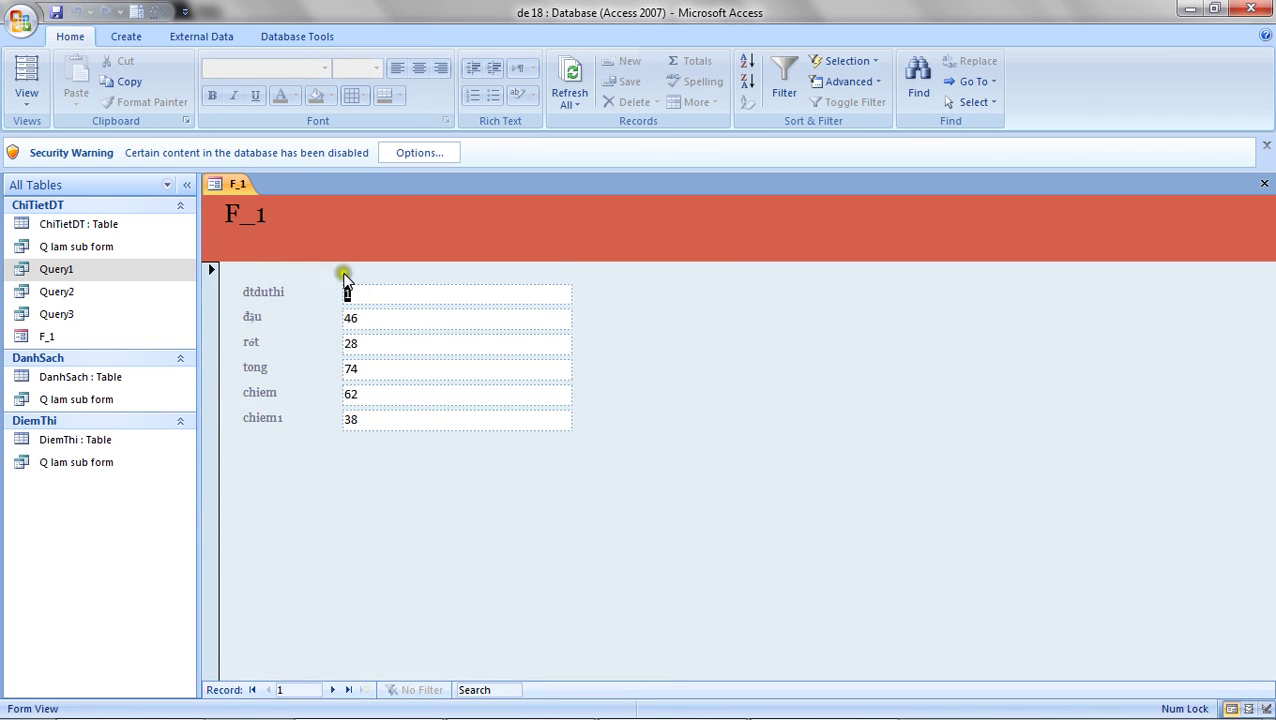
right_click(229, 184)
left_click(262, 214)
- Start another Form Wizard form based on the query "Q lam sub form" and include all of its fields
left_click(125, 37)
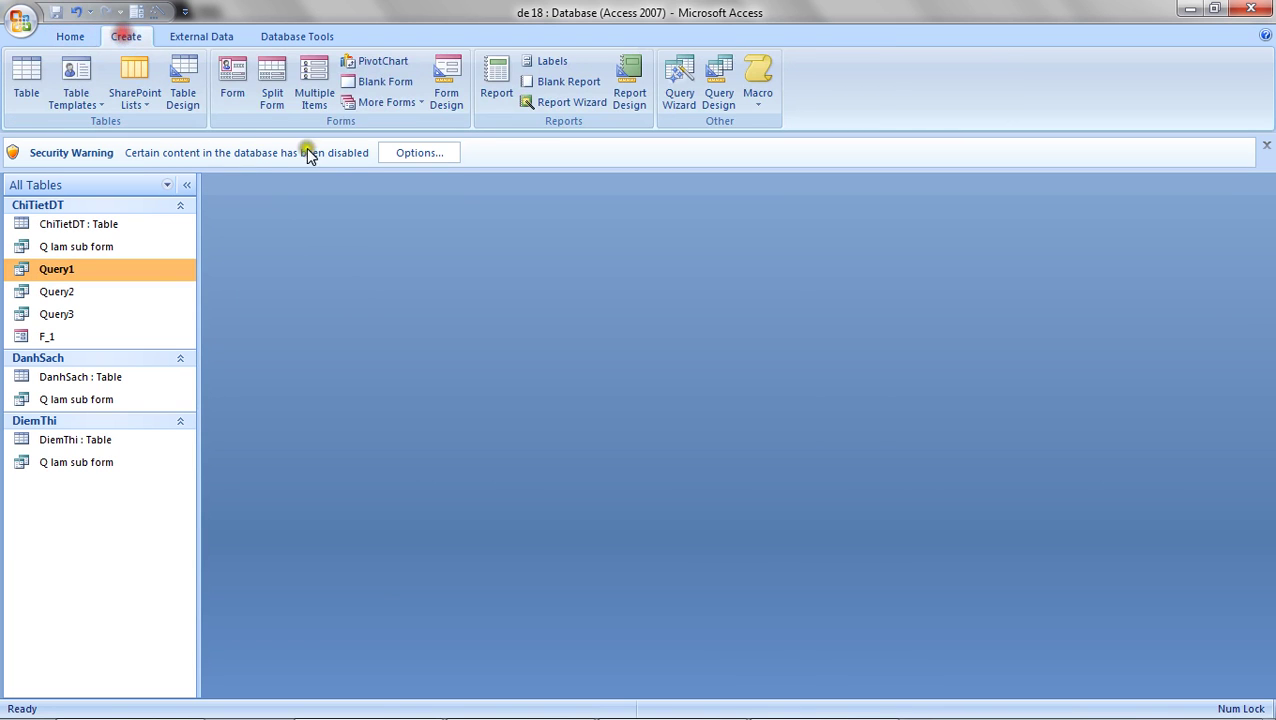
left_click(410, 106)
left_click(412, 142)
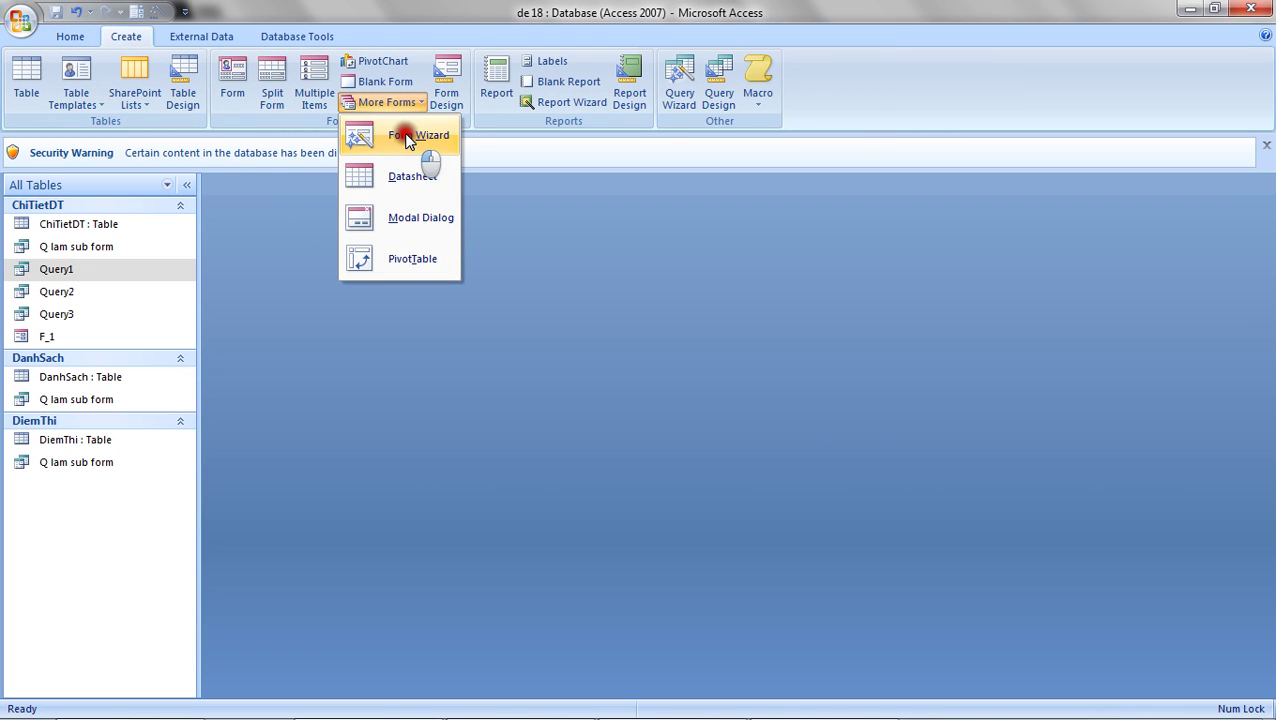
left_click(659, 256)
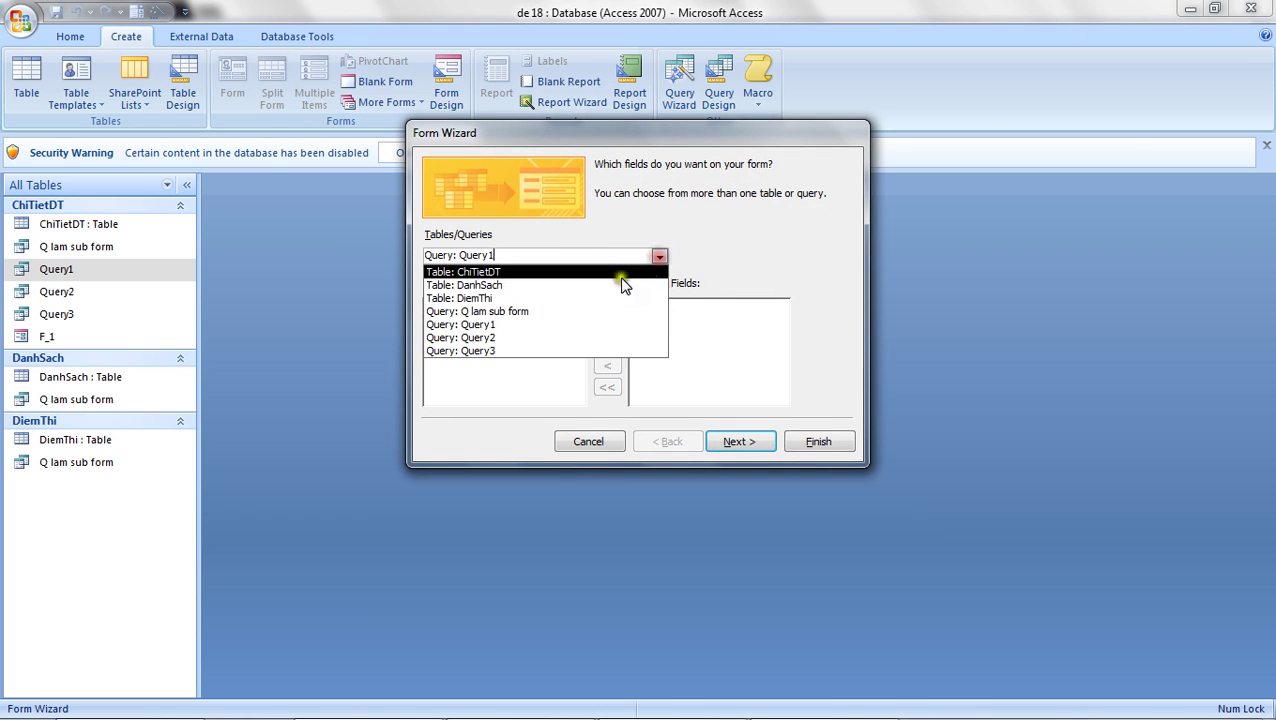
left_click(572, 313)
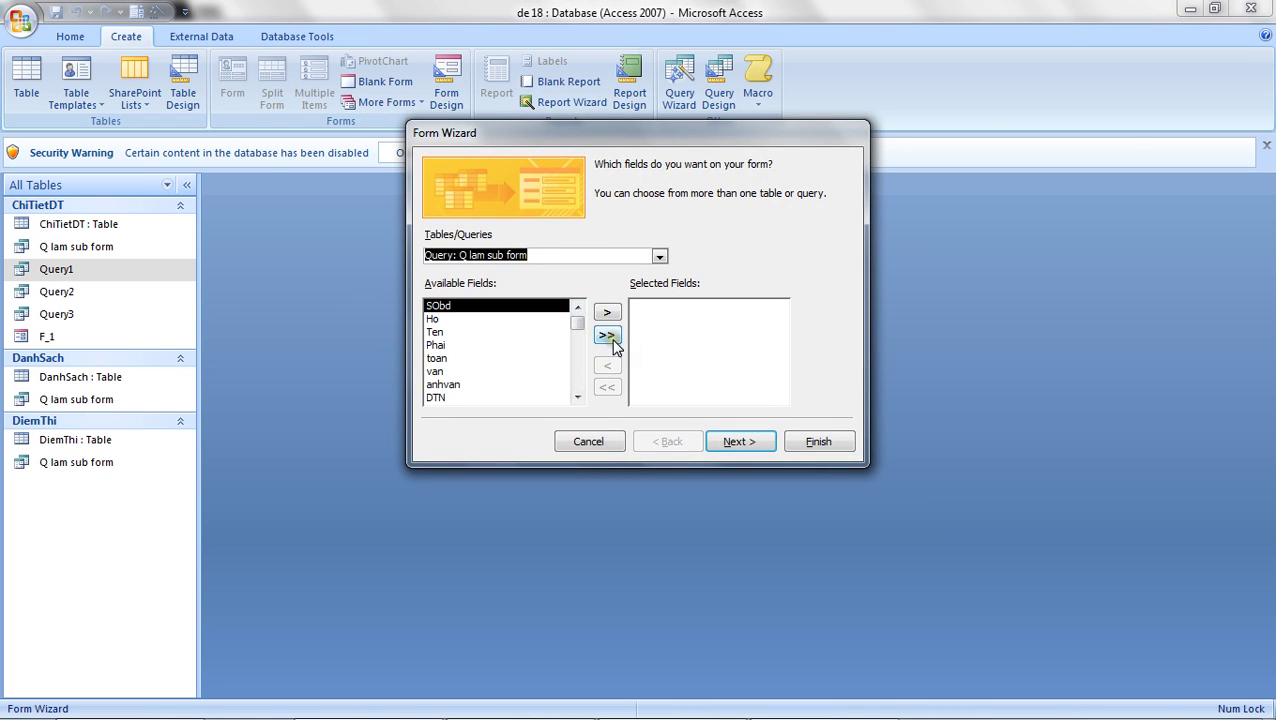
left_click(607, 335)
left_click(738, 445)
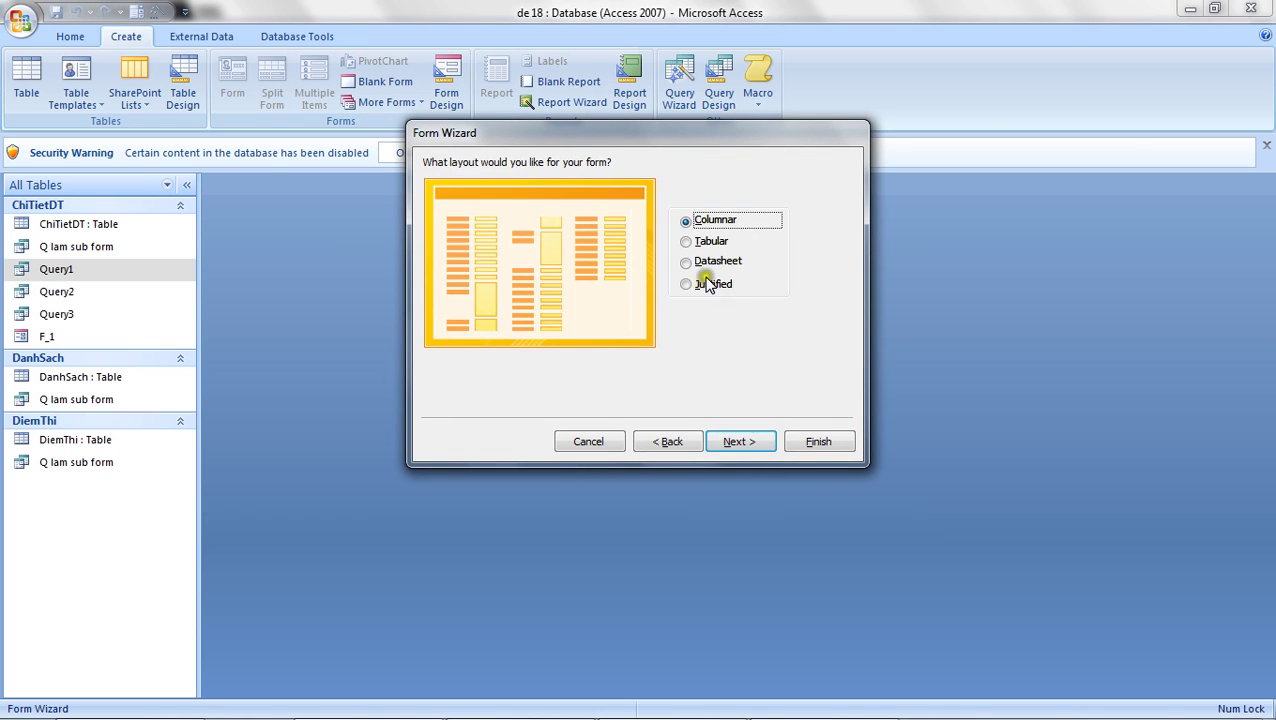
- Use the Tabular layout with the Civic style, title the form F_2 and finish the wizard so the form opens
left_click(693, 243)
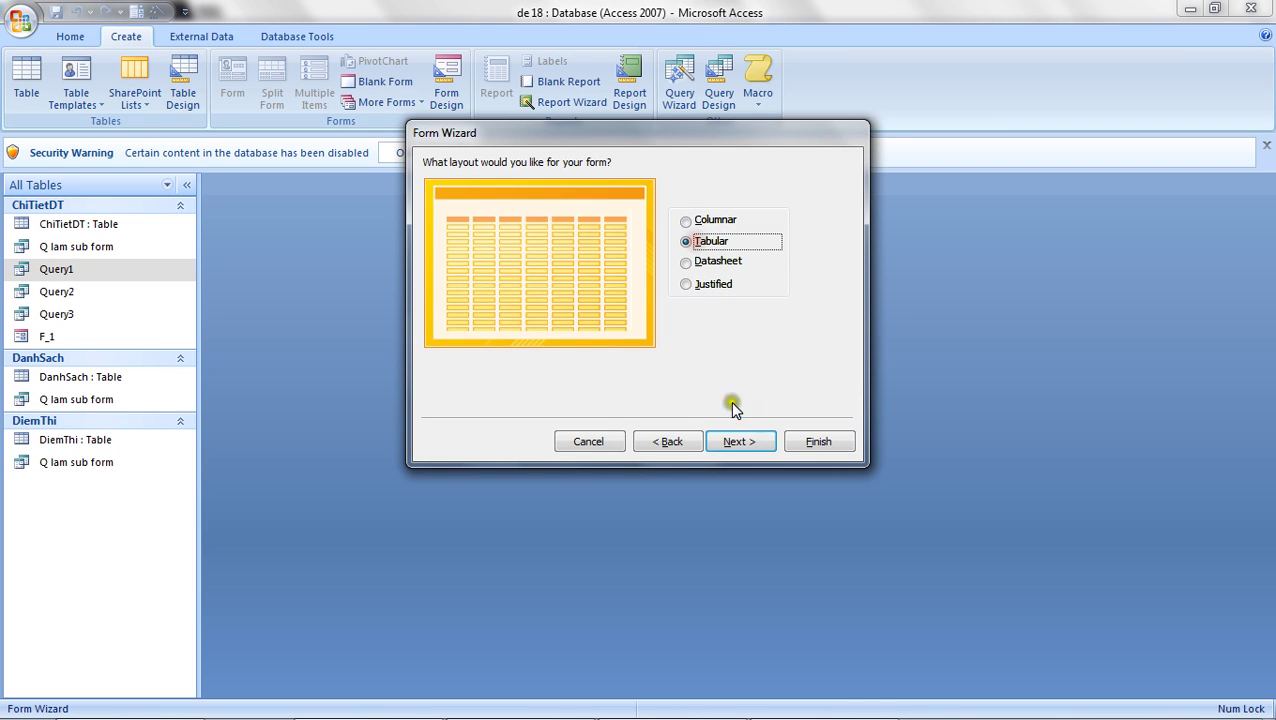
left_click(741, 444)
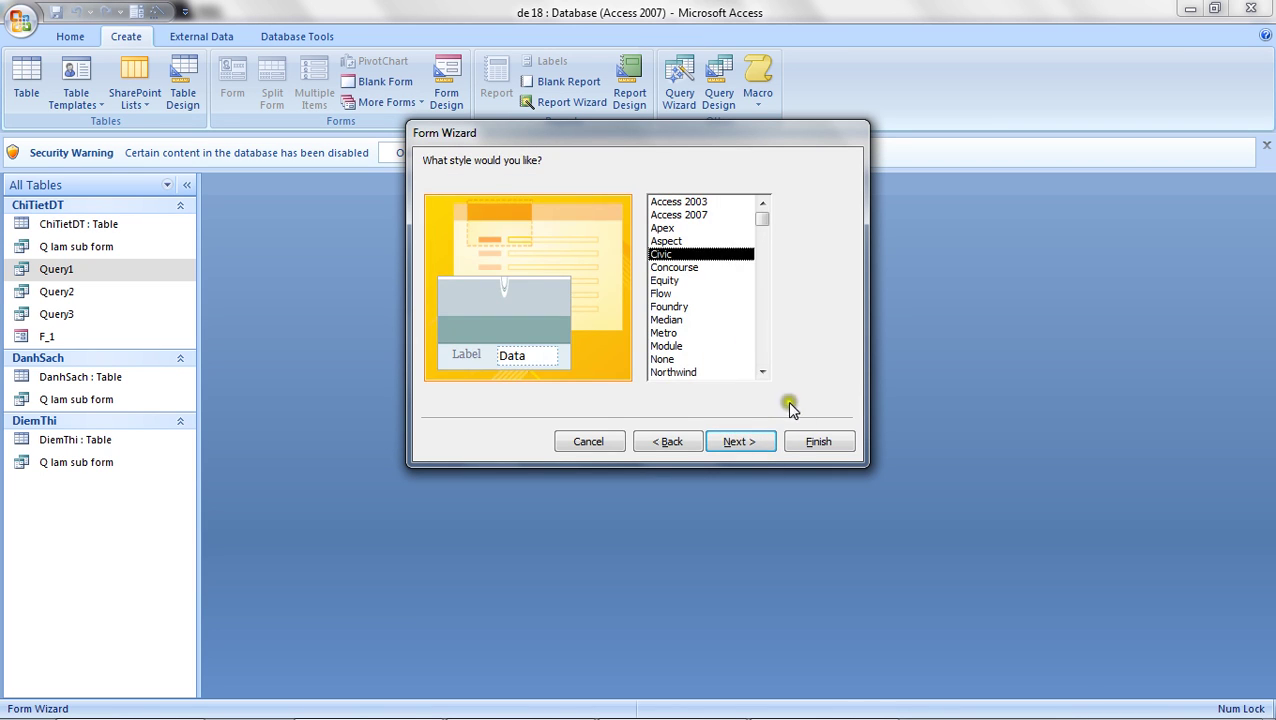
left_click(760, 440)
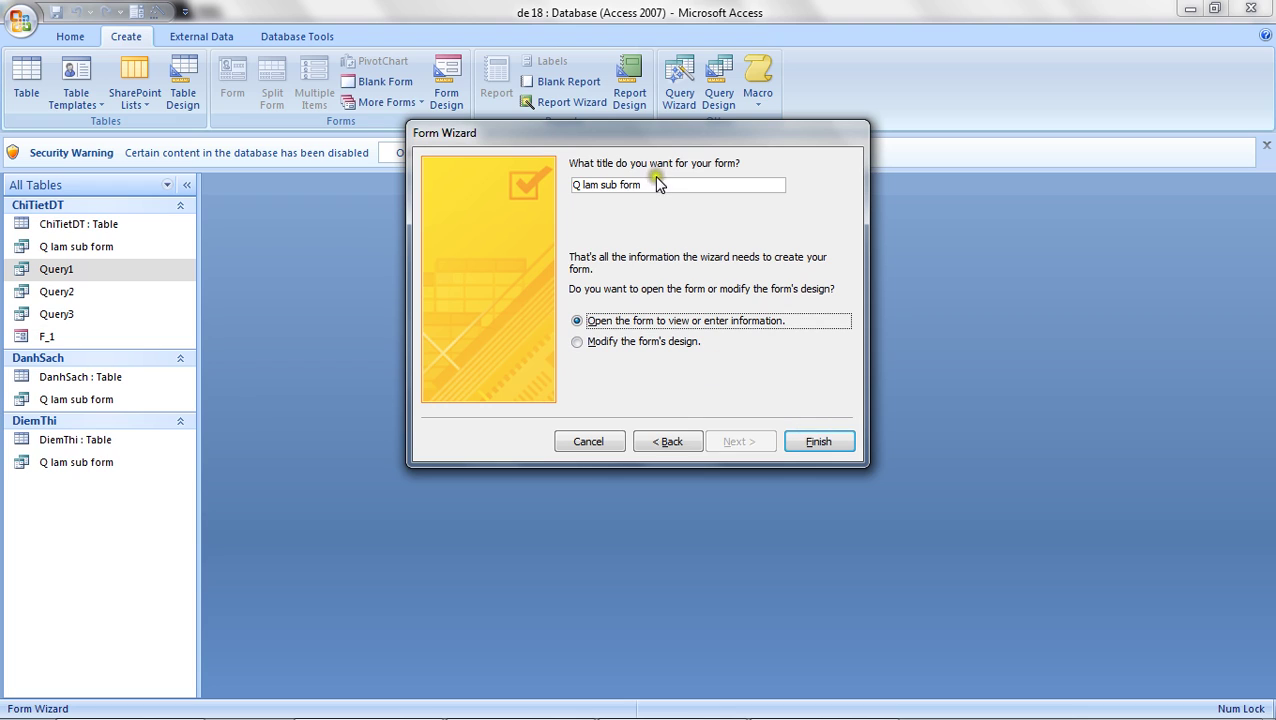
left_click_drag(654, 175, 405, 195)
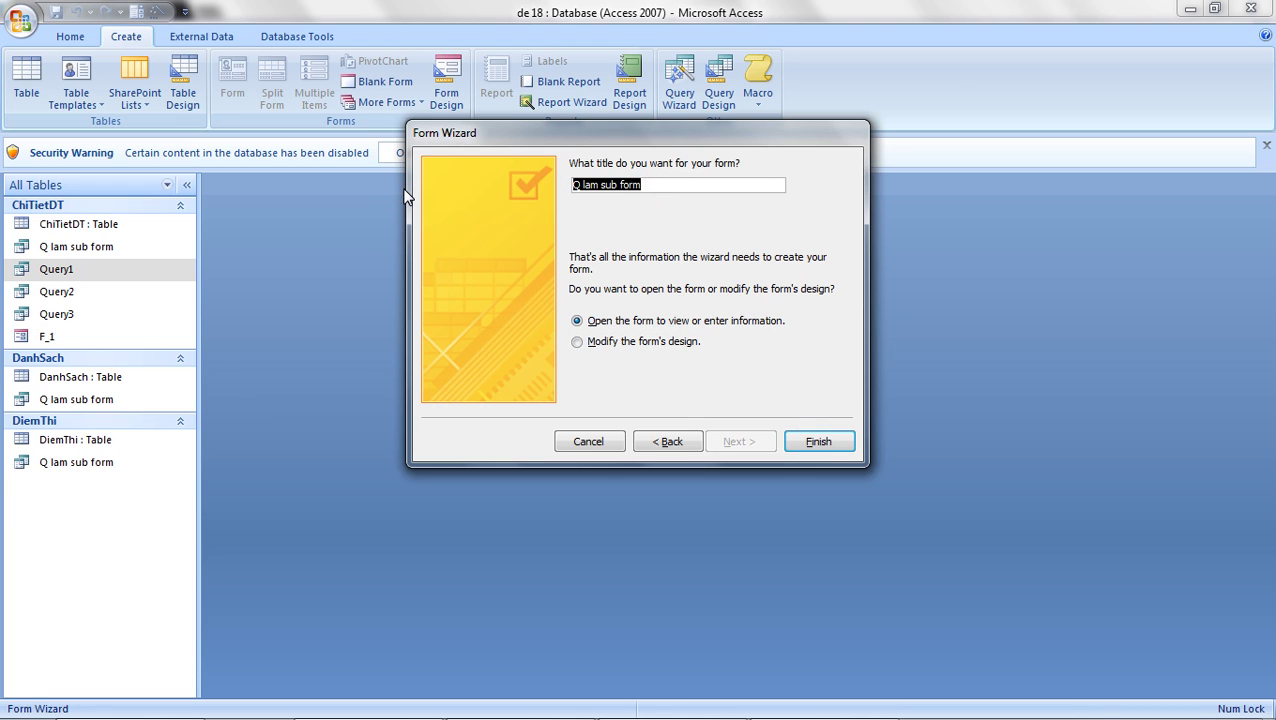
type("F_2")
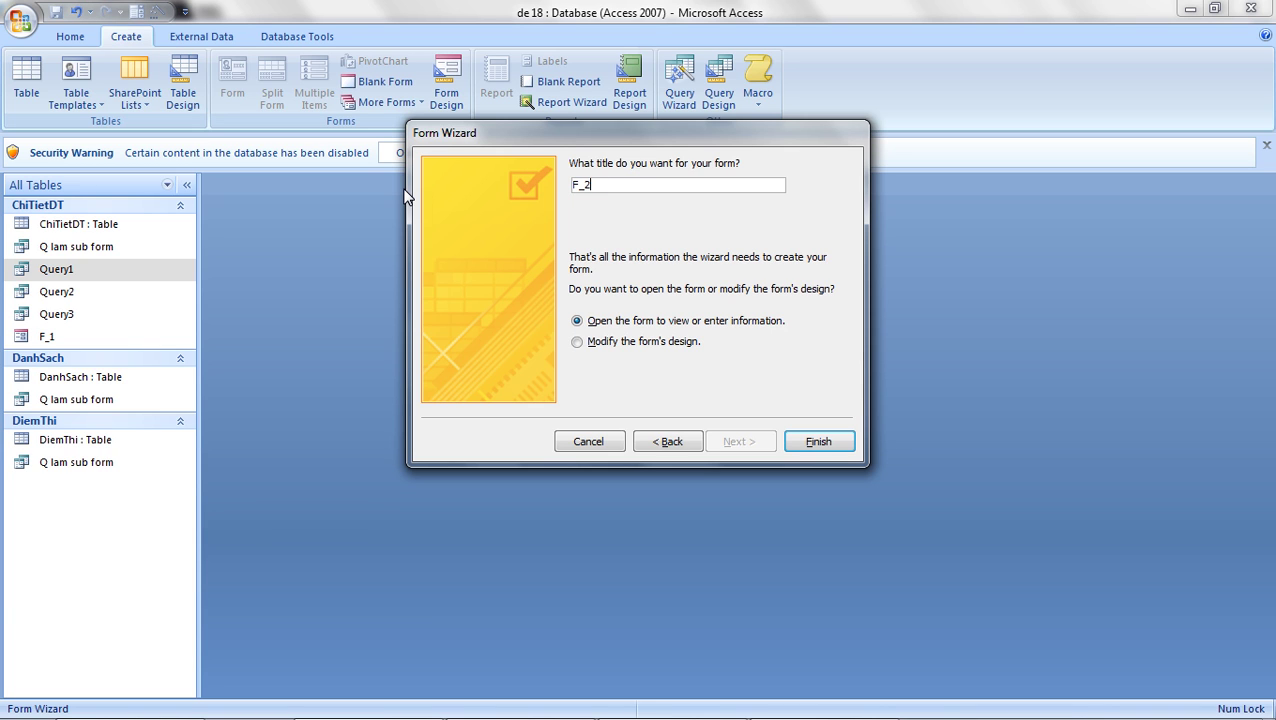
left_click(516, 230)
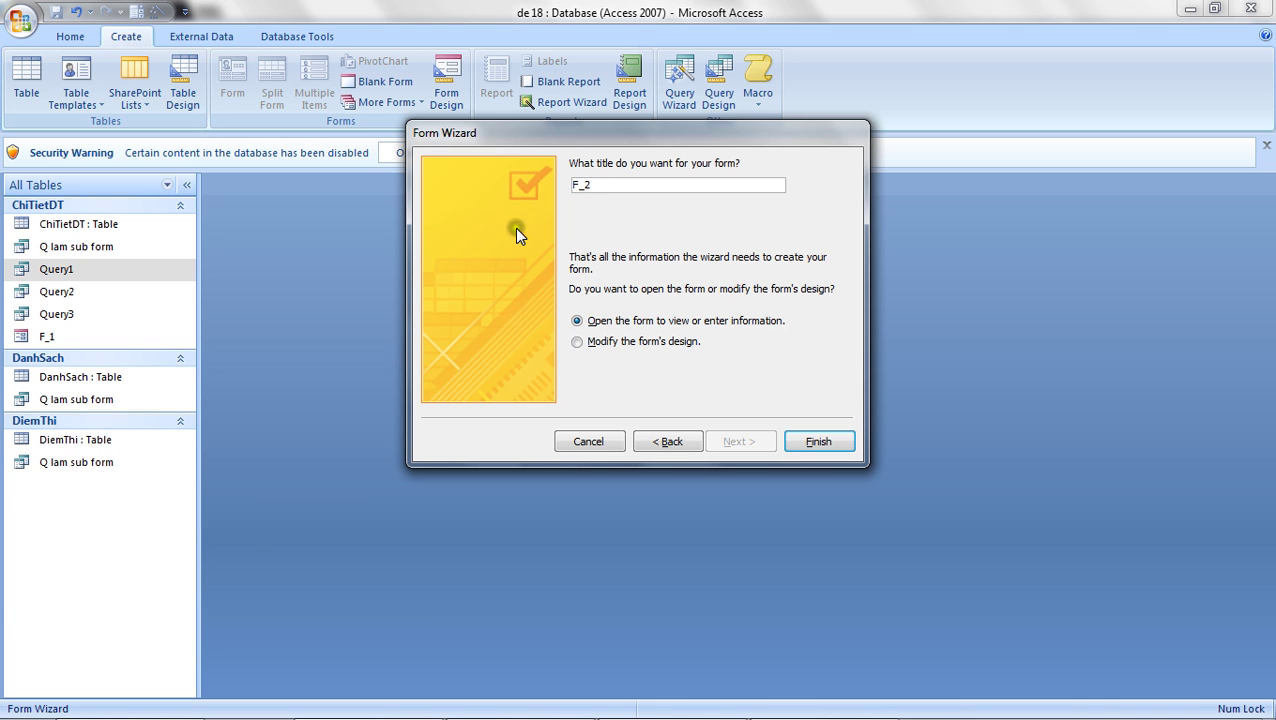
left_click(810, 441)
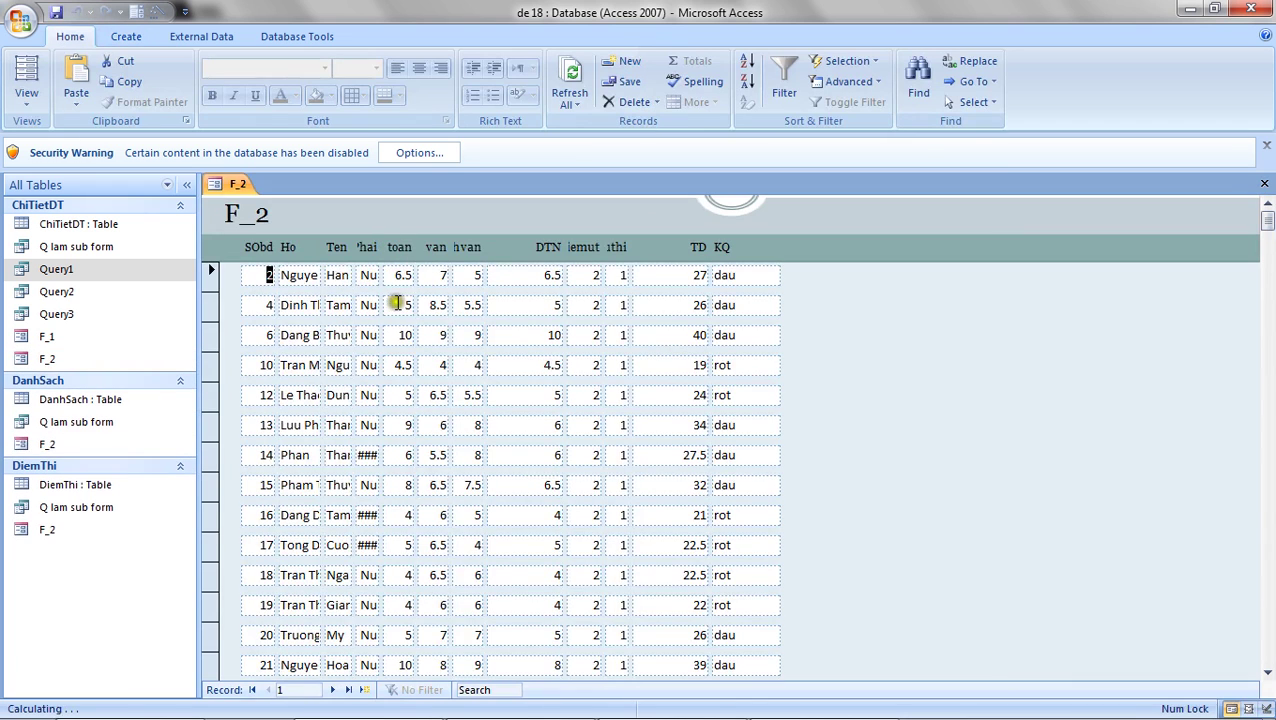
- Switch form F_2 to Design View and check the sample form in DE18.pdf before returning to the database
left_click(27, 100)
left_click(62, 220)
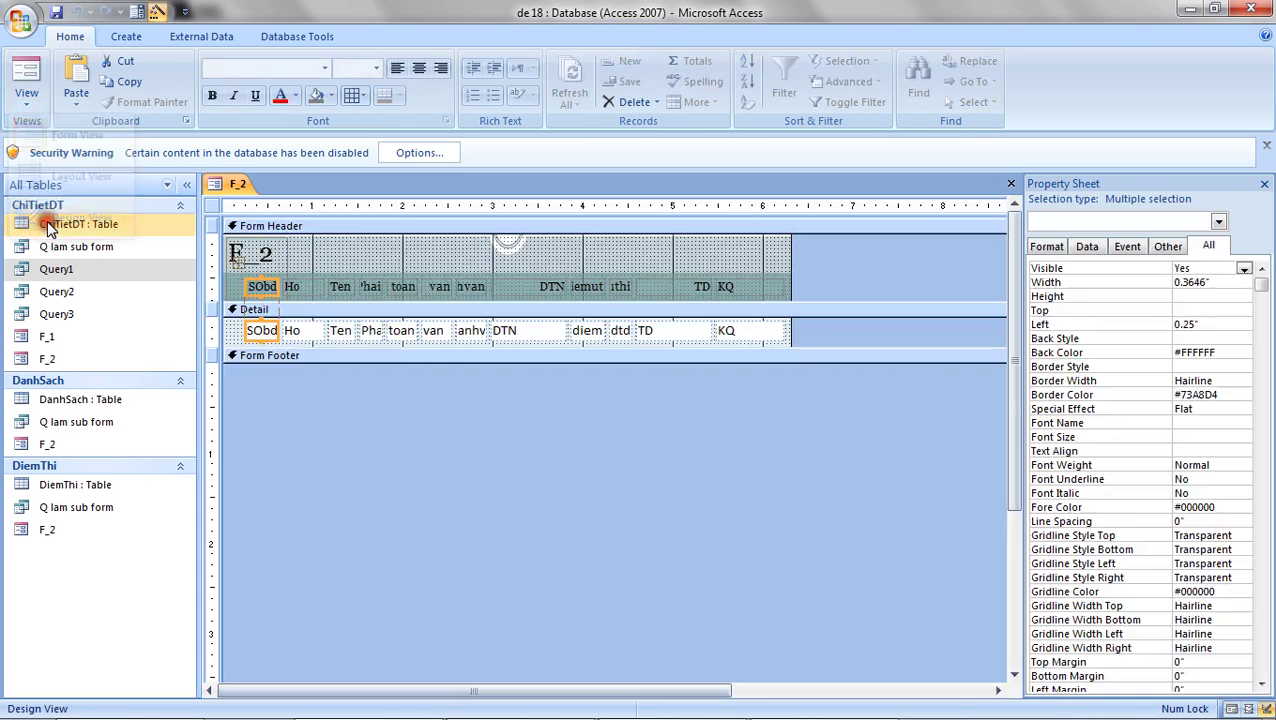
left_click(510, 706)
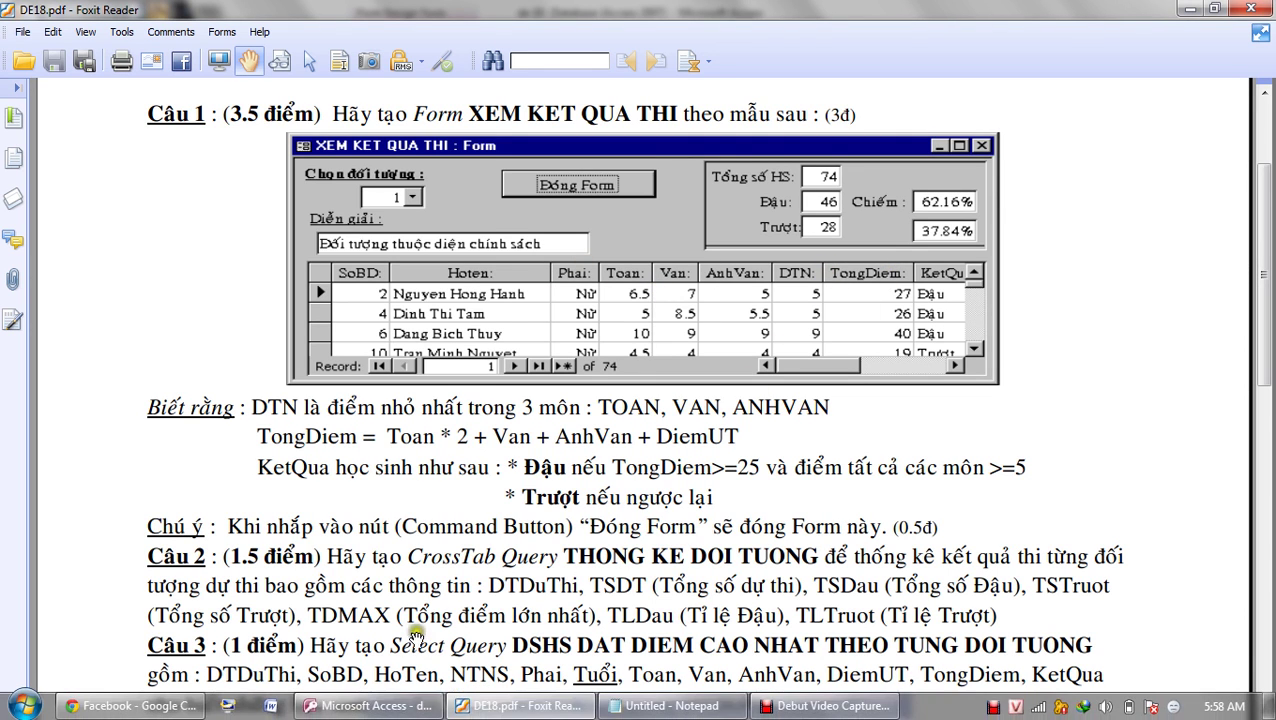
left_click(393, 706)
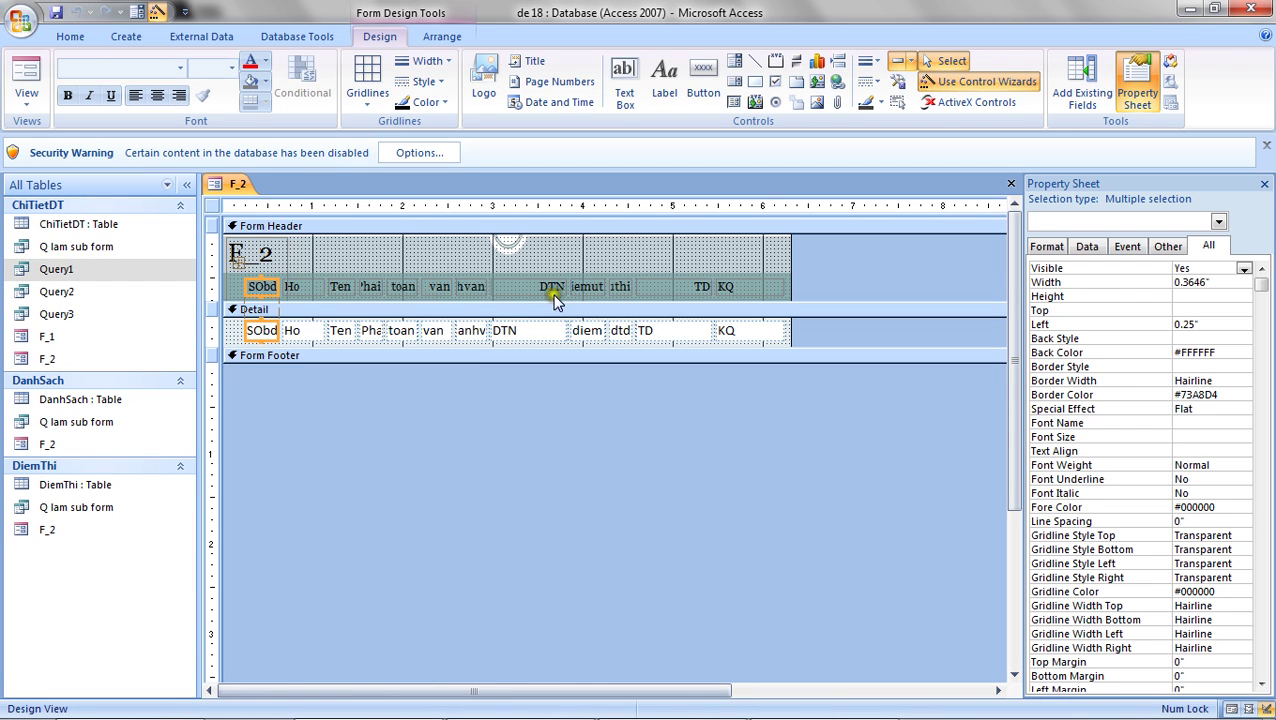
- Set the Visible property of the diemut and dtduthi labels in F_2's form header to No
left_click(587, 289)
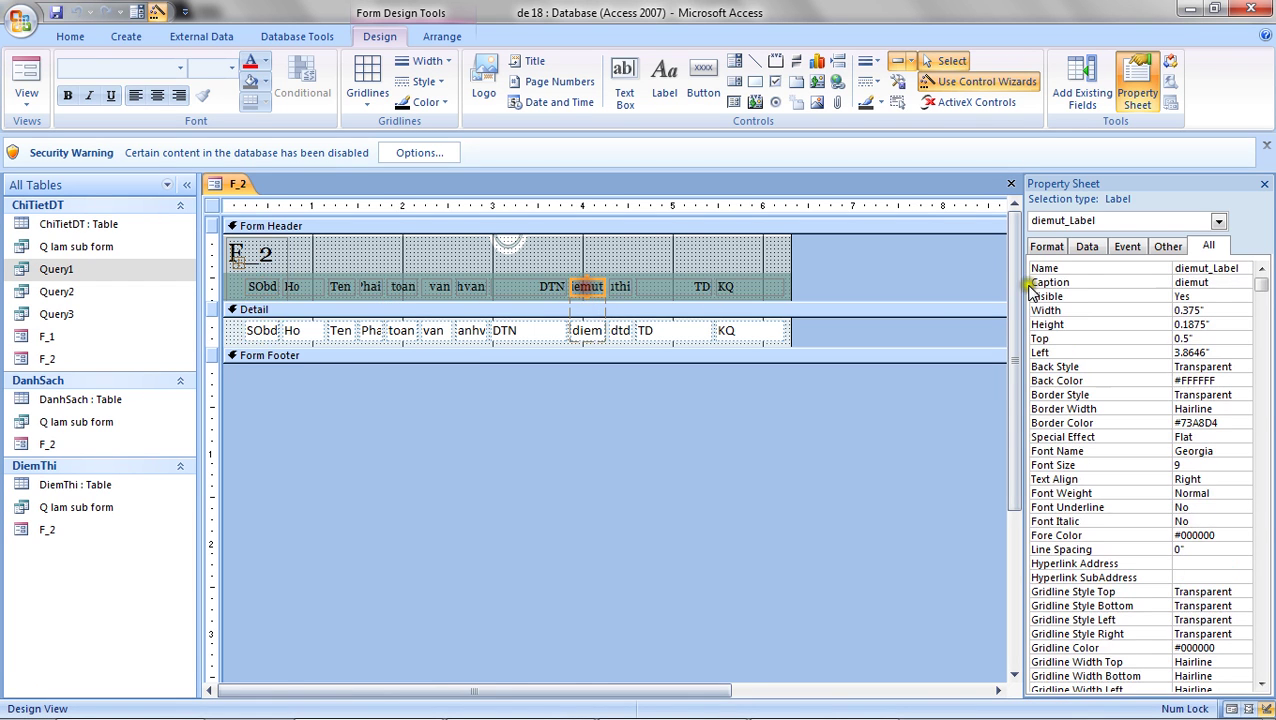
left_click(1210, 296)
left_click(1243, 297)
left_click(1234, 330)
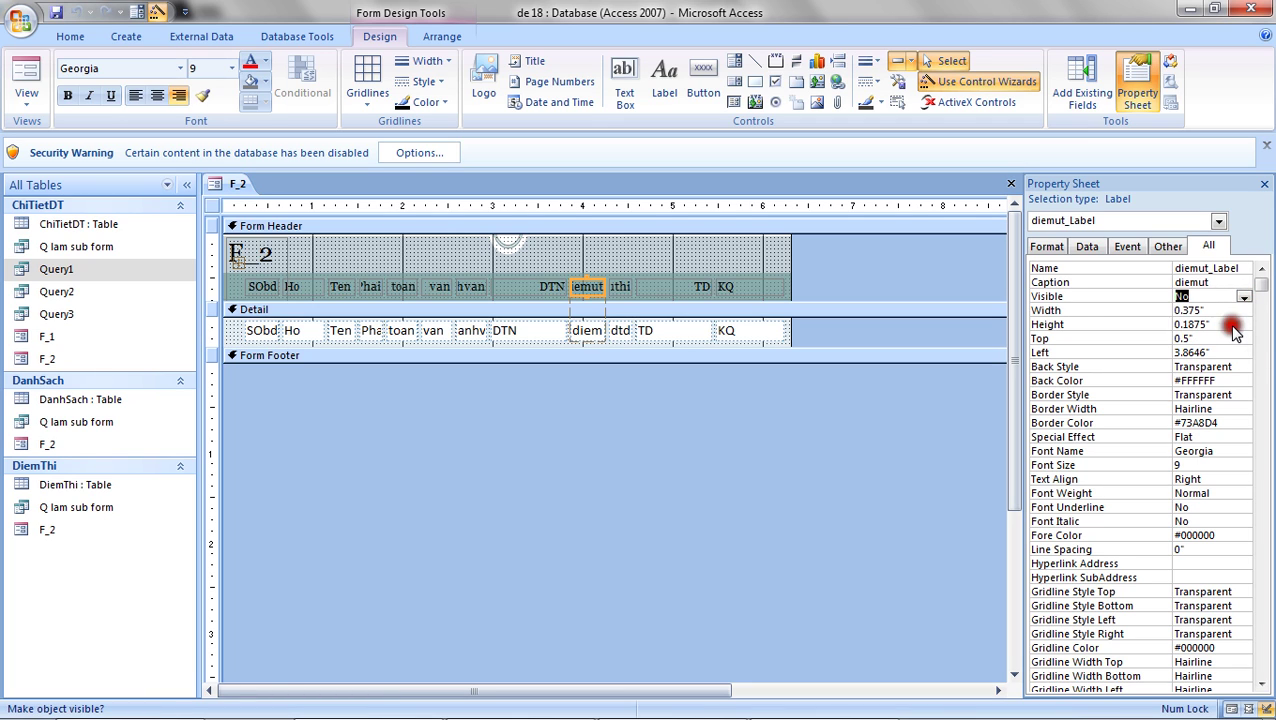
left_click(655, 388)
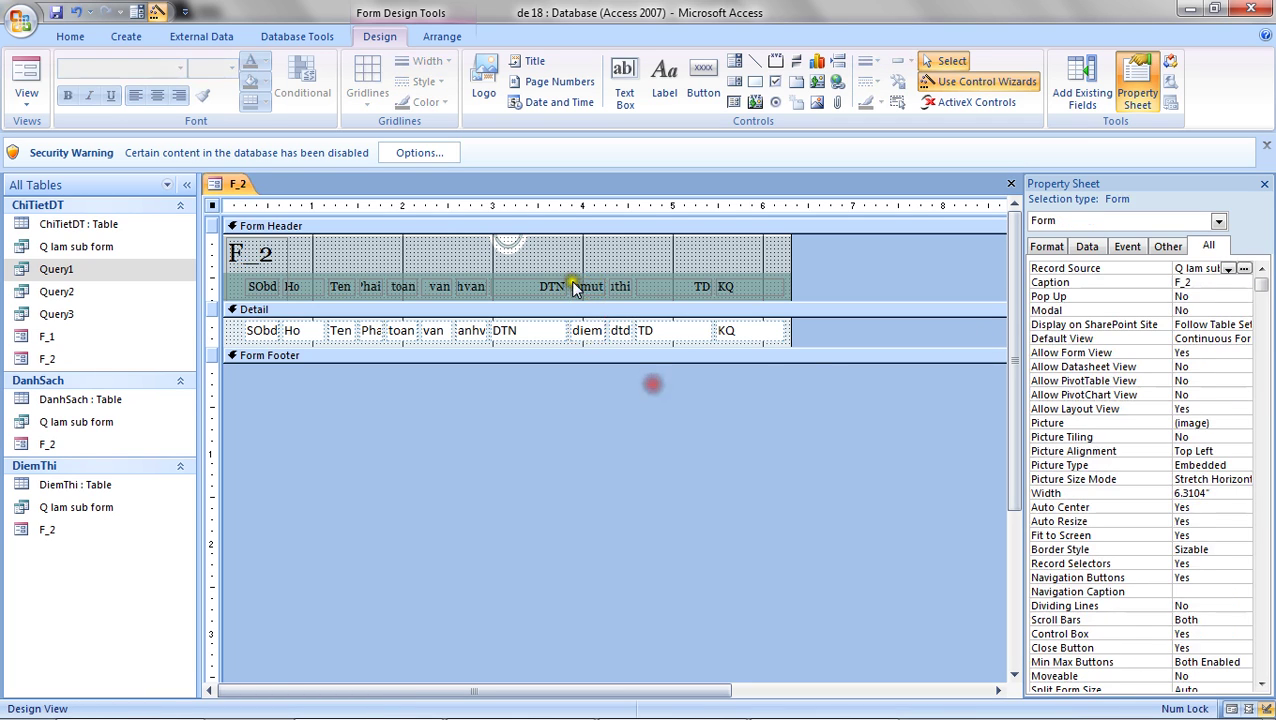
left_click(622, 287)
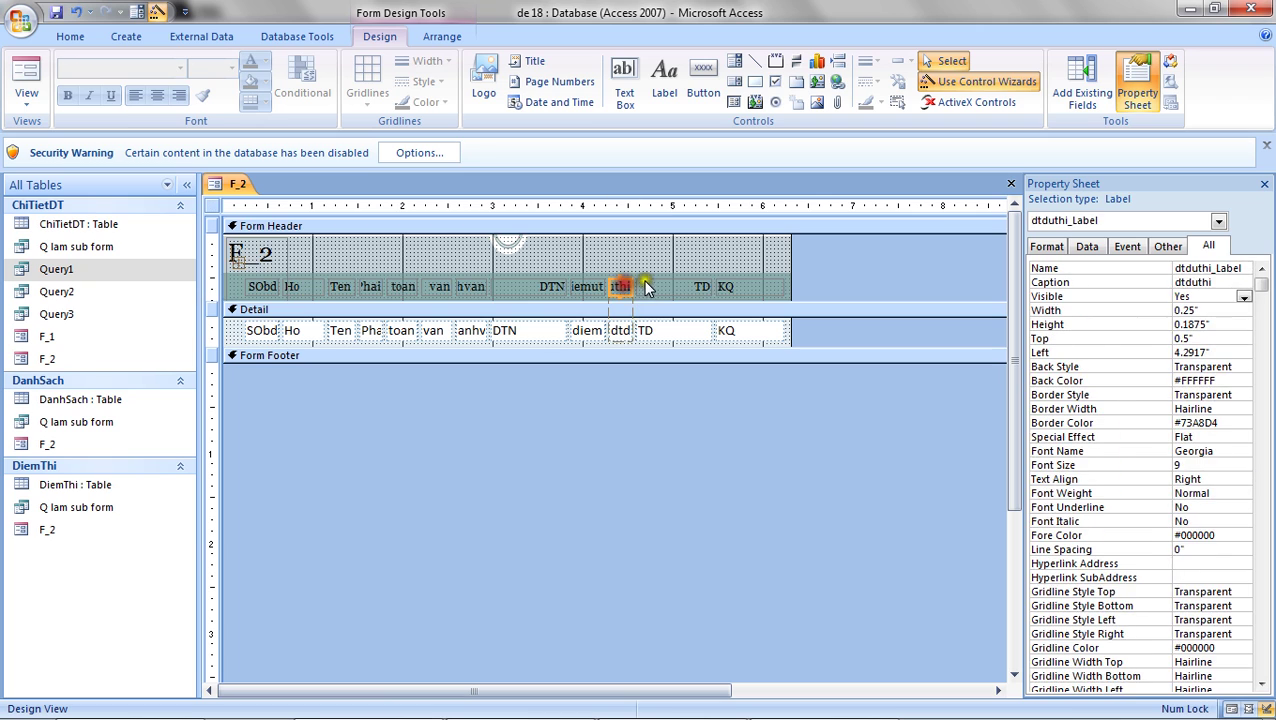
left_click(1244, 298)
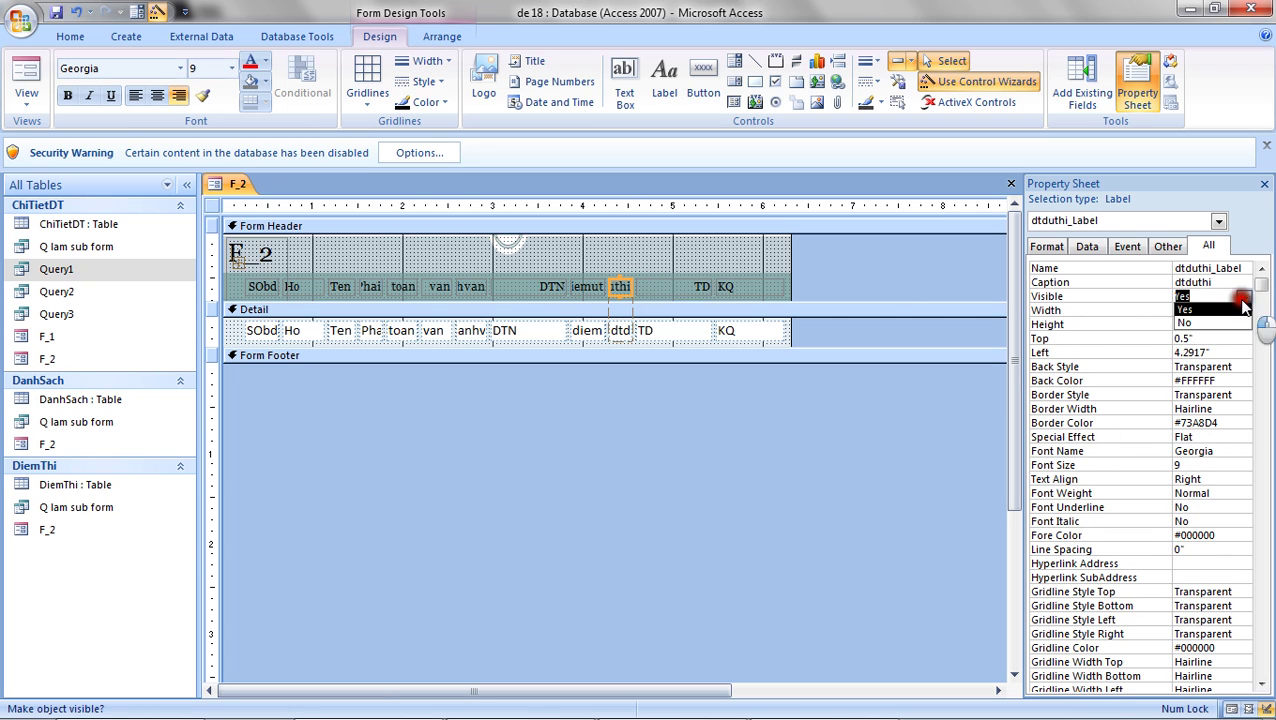
left_click(1238, 326)
left_click(779, 402)
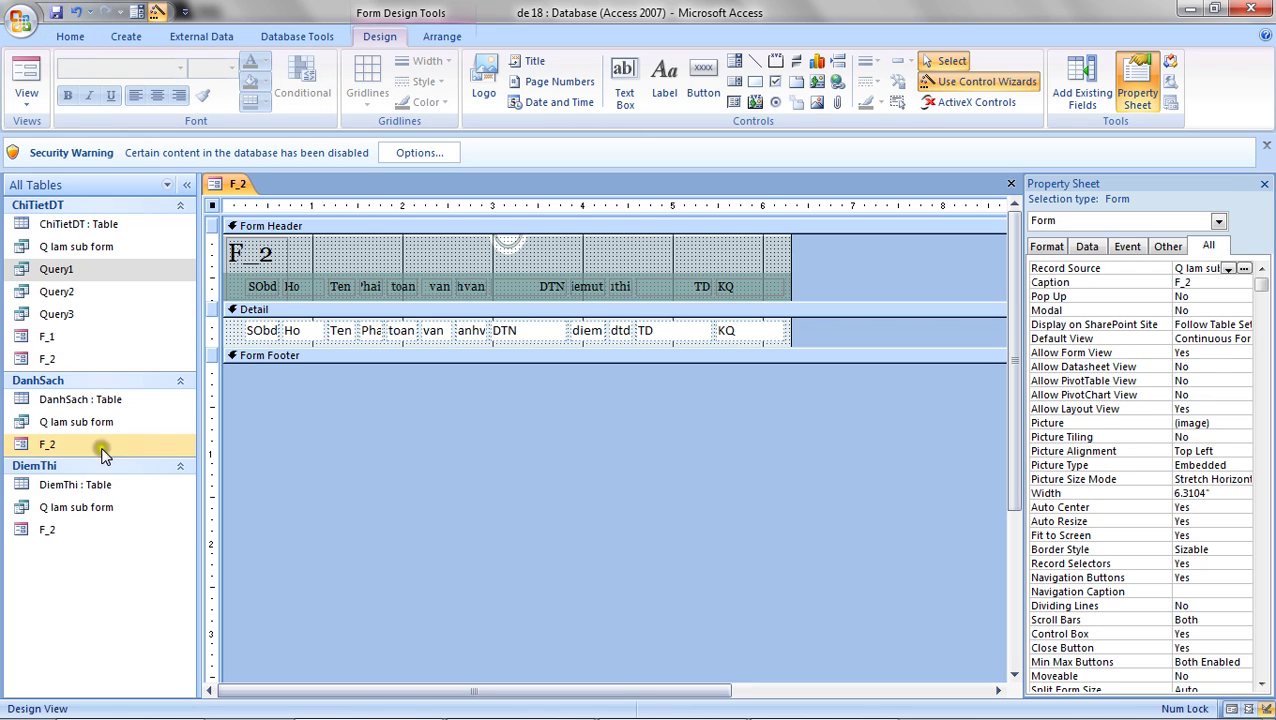
- Open form F_1 in Design View and set the Visible property of its dtduthi text box to No
right_click(86, 337)
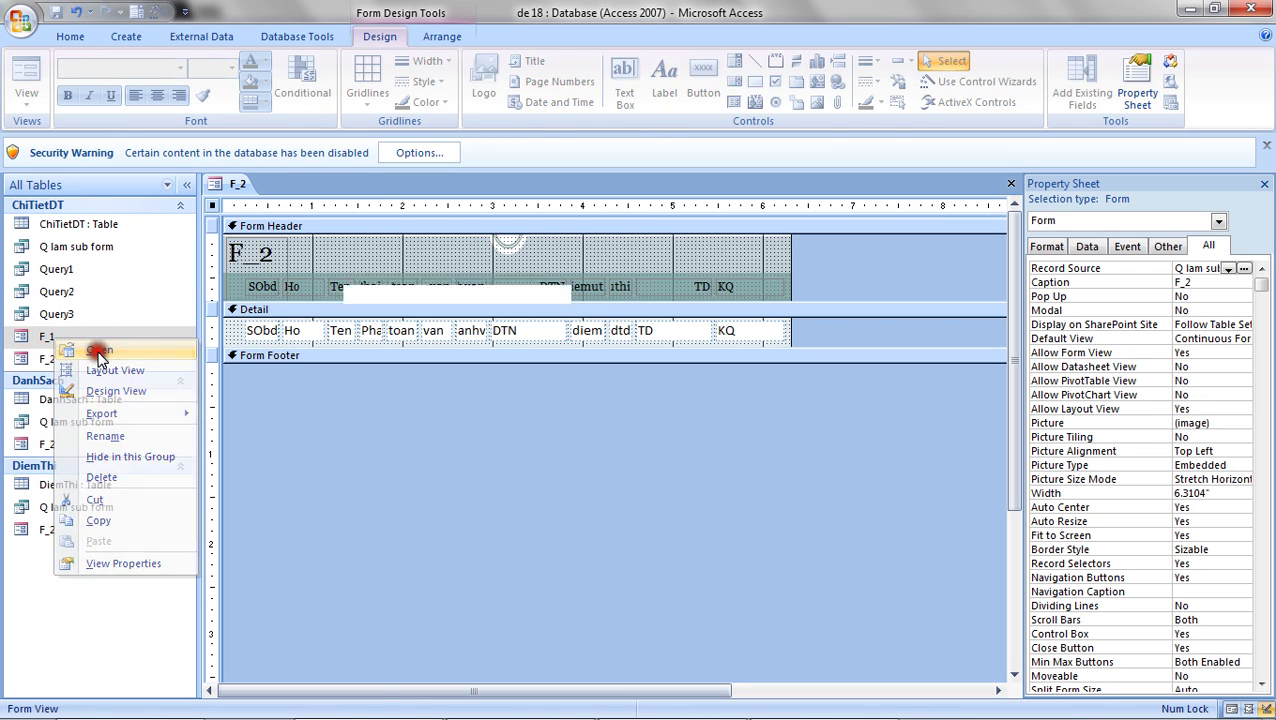
left_click(99, 349)
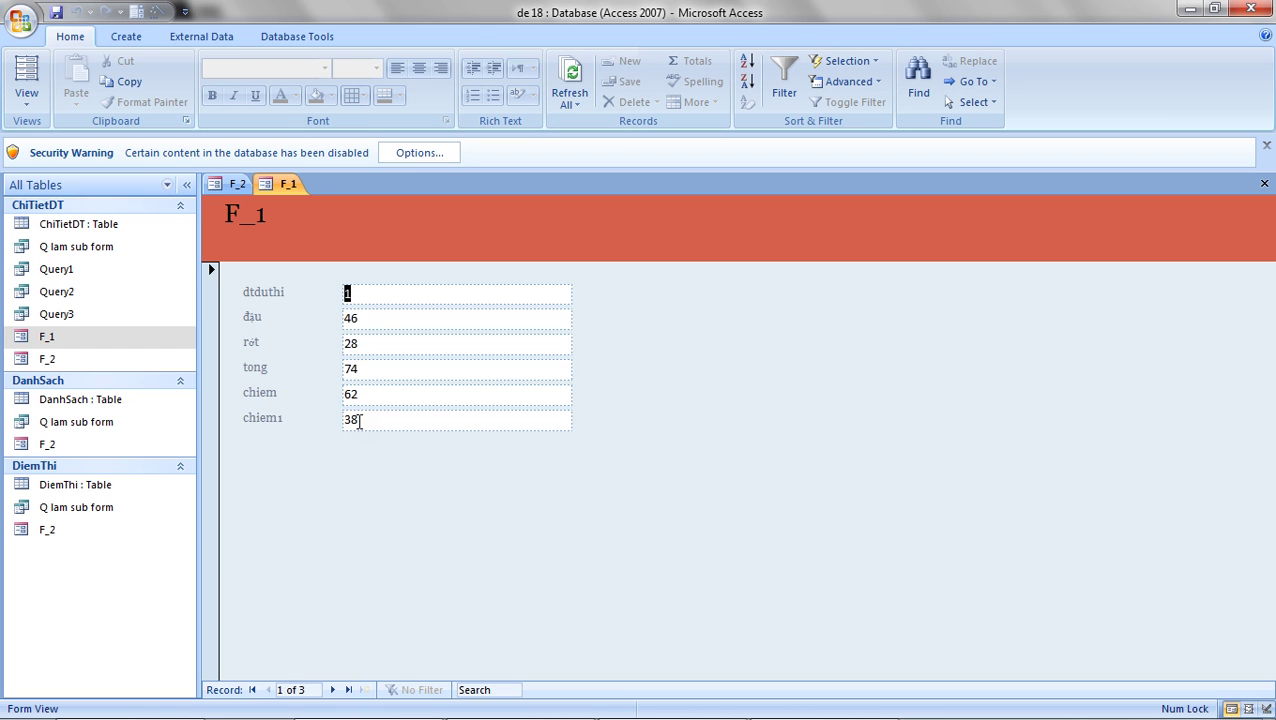
left_click(26, 98)
left_click(55, 216)
left_click(288, 352)
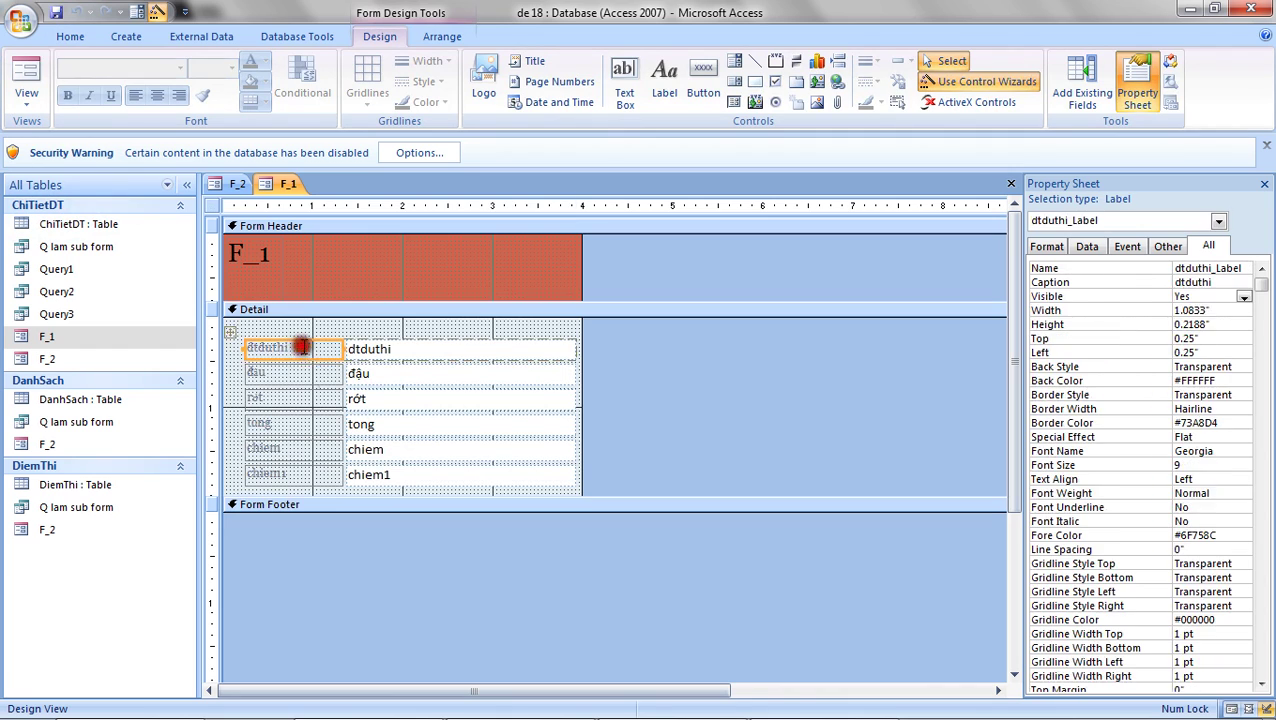
left_click(510, 348)
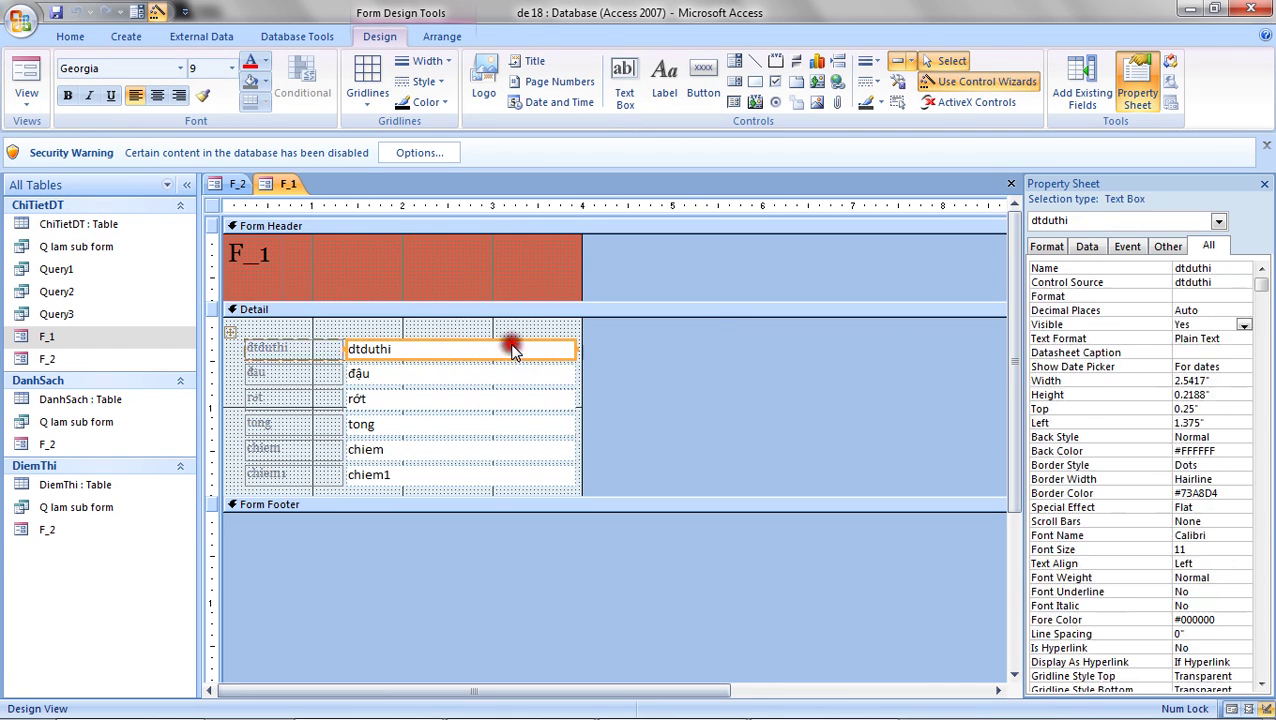
left_click(1243, 326)
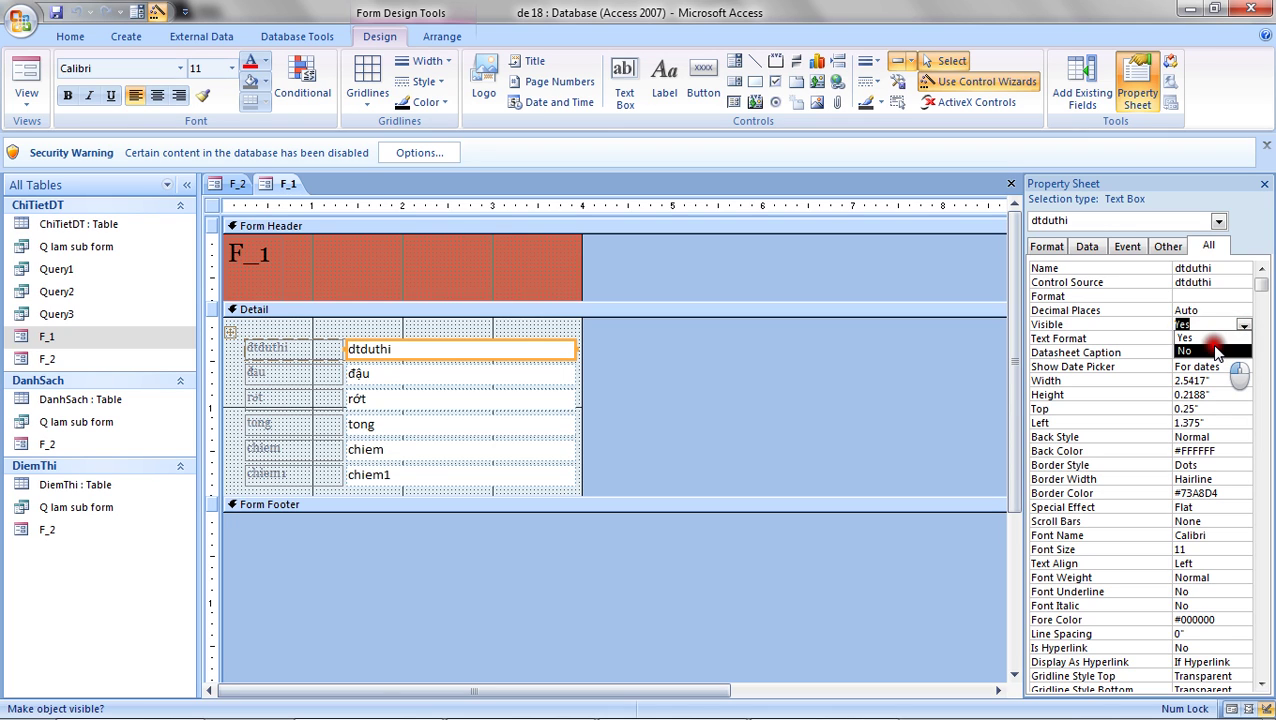
left_click(1216, 350)
left_click(806, 450)
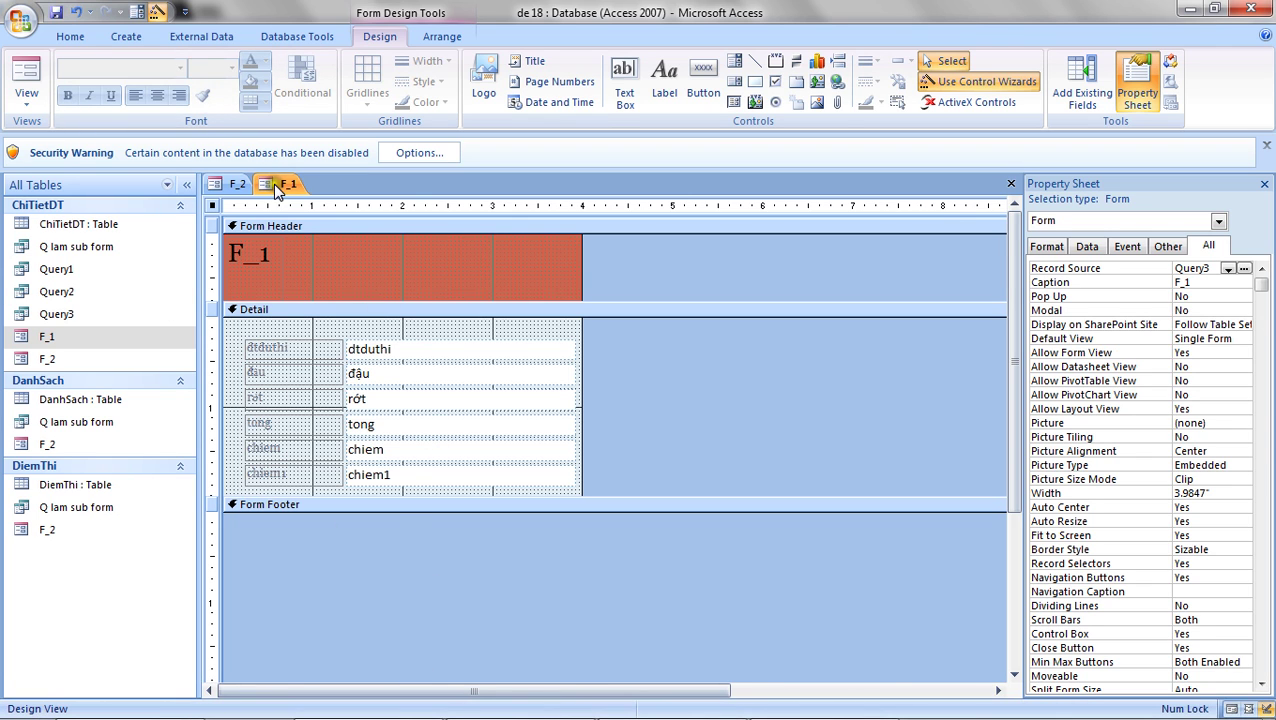
- Start a Form Wizard form based on the table ChiTietDT and include the fields DTDuThi and DienGiaiDT
left_click(138, 36)
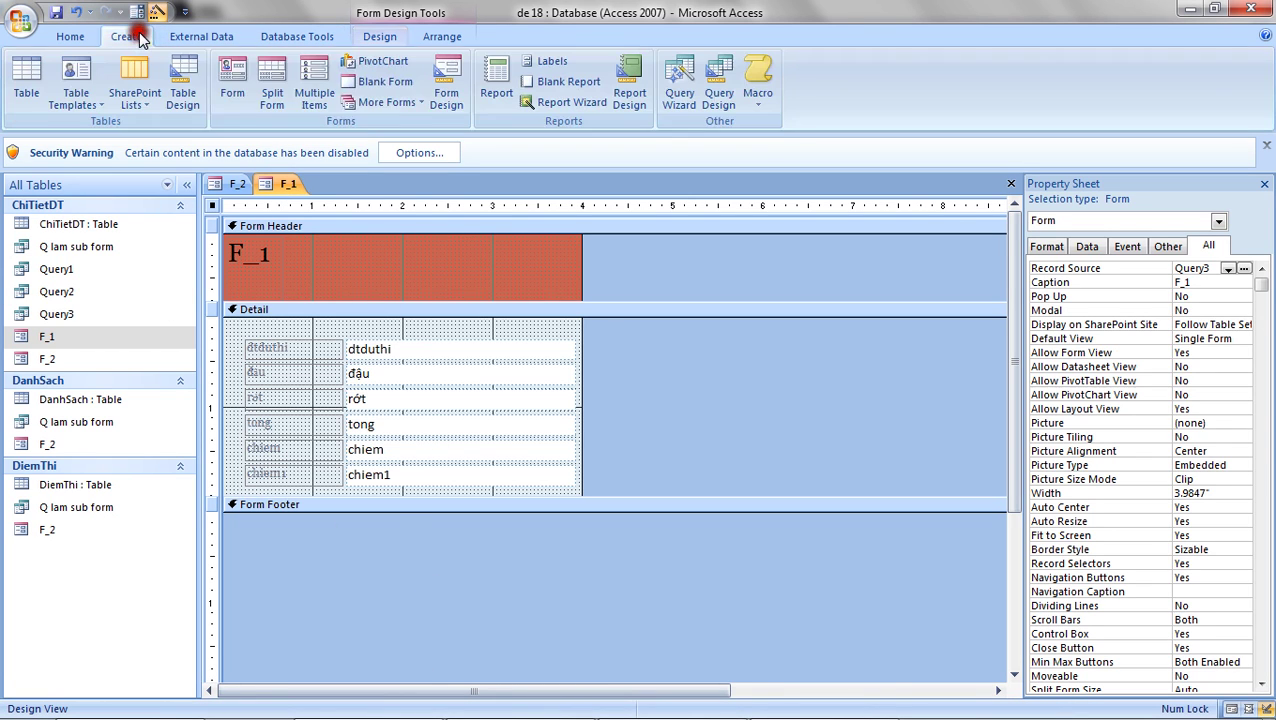
left_click(400, 102)
left_click(405, 142)
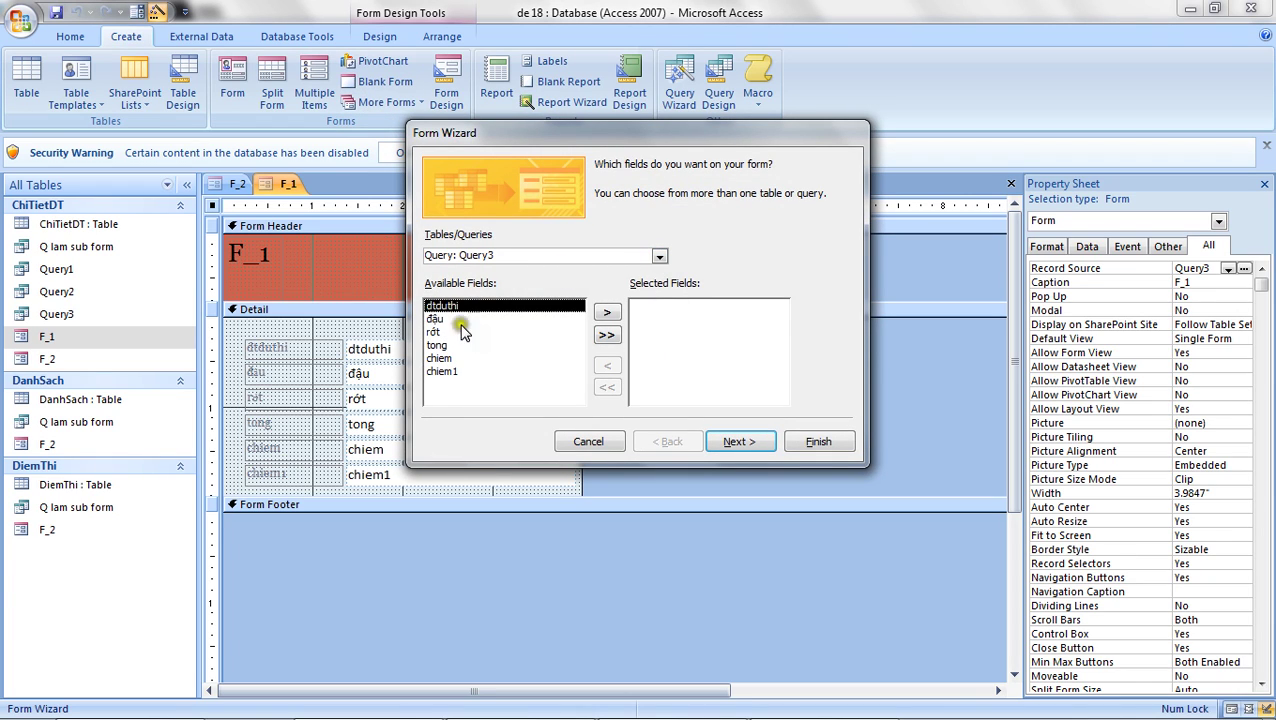
left_click(659, 256)
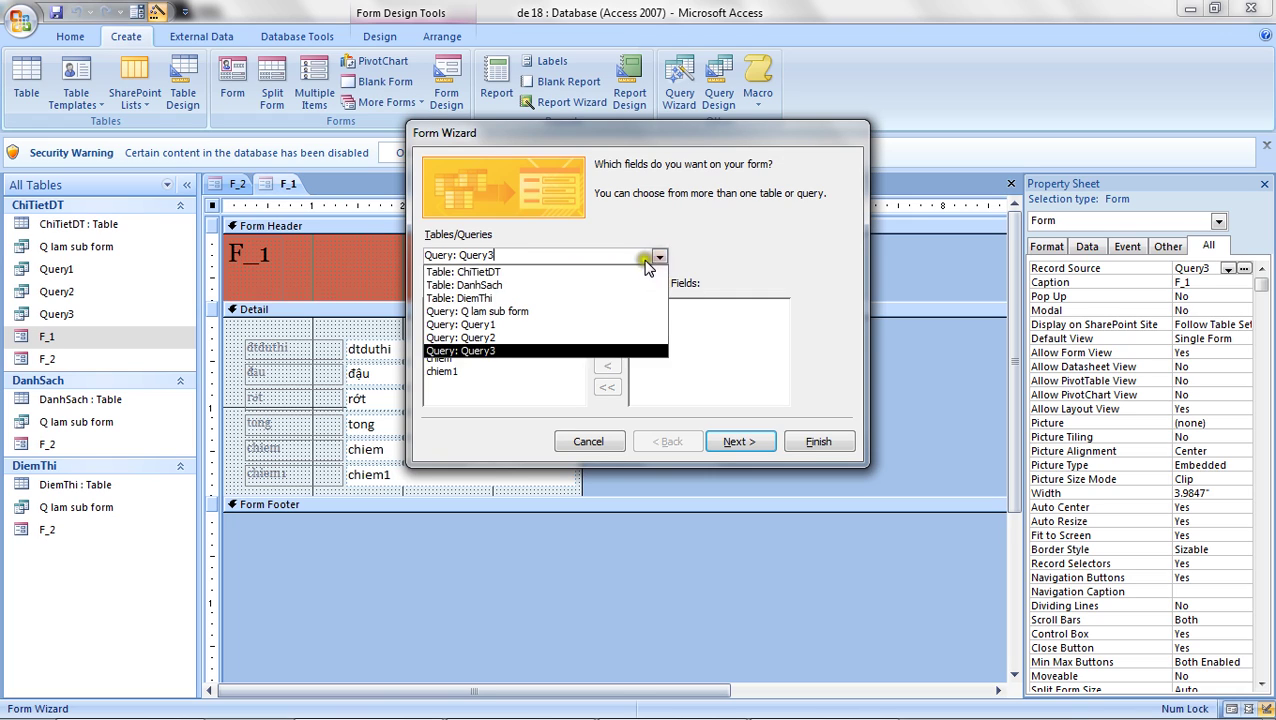
left_click(515, 286)
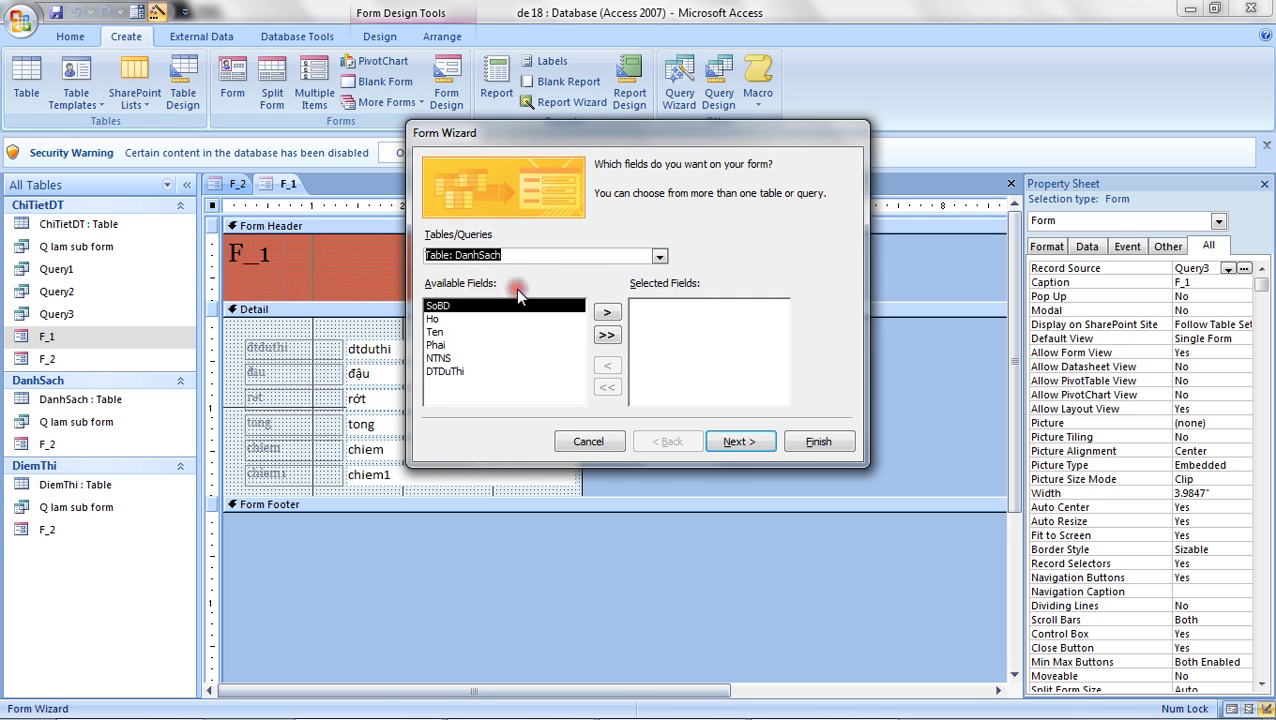
left_click(659, 256)
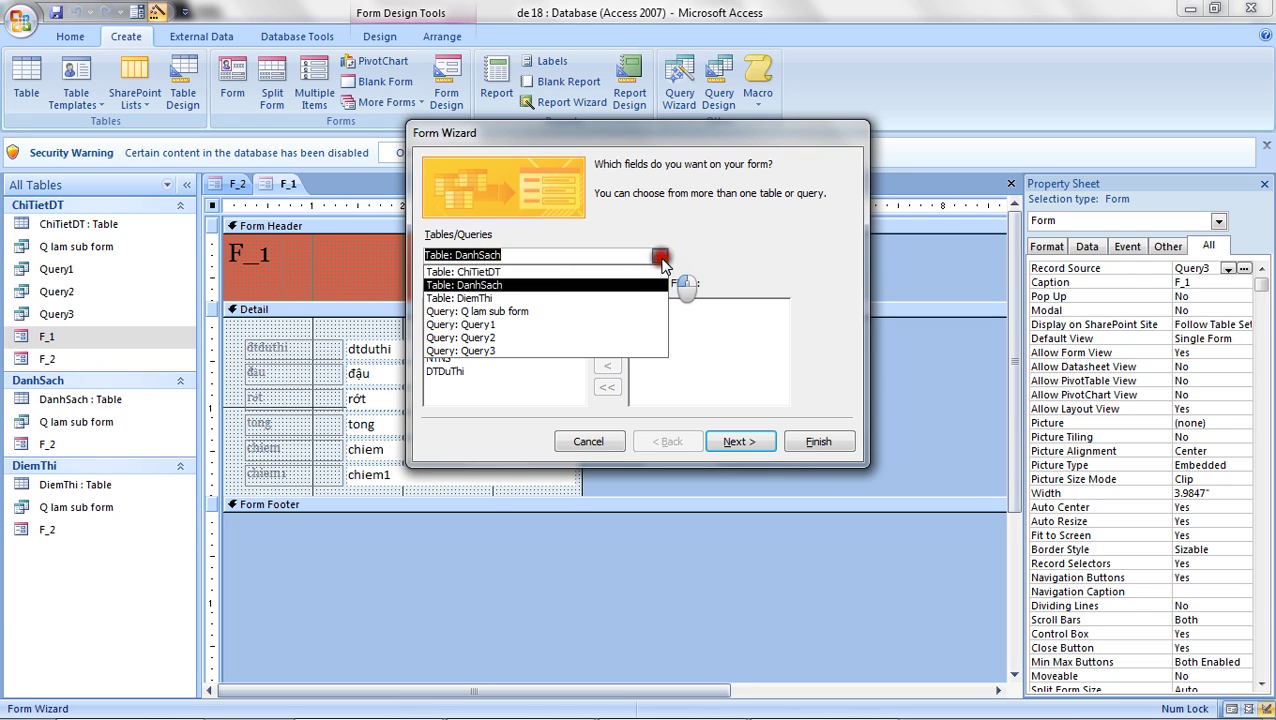
left_click(552, 269)
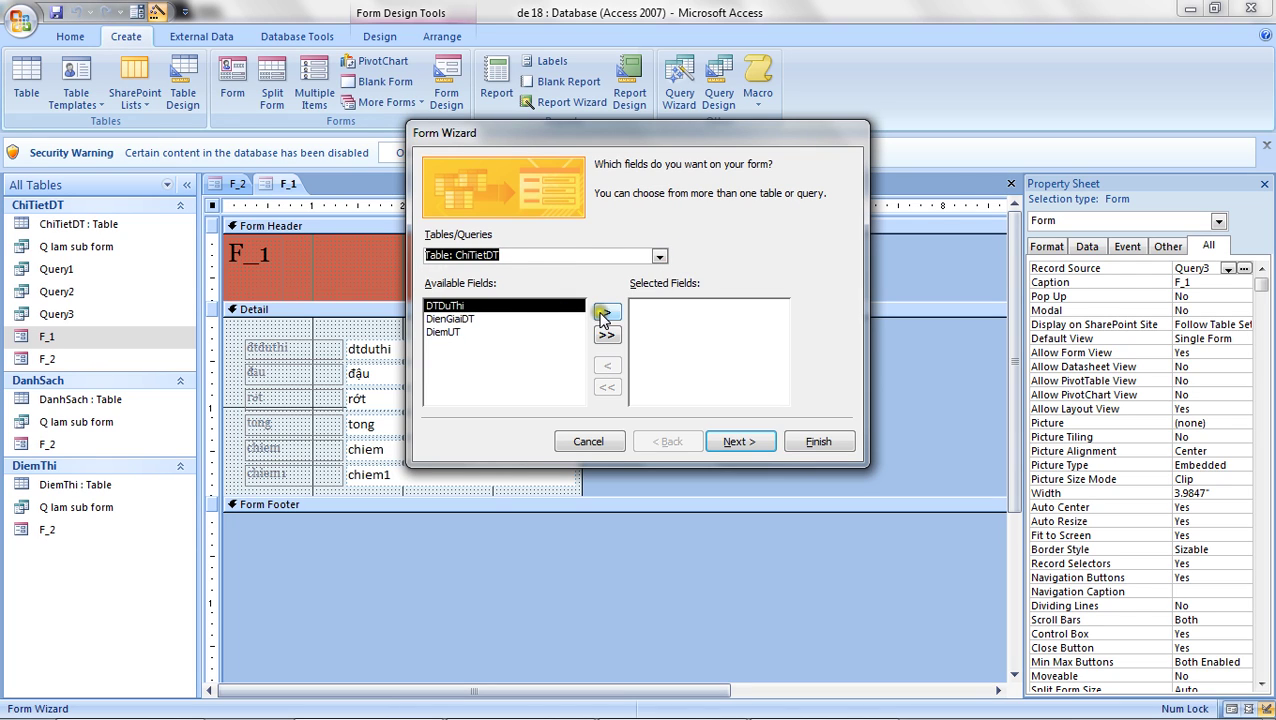
left_click(606, 313)
left_click(602, 314)
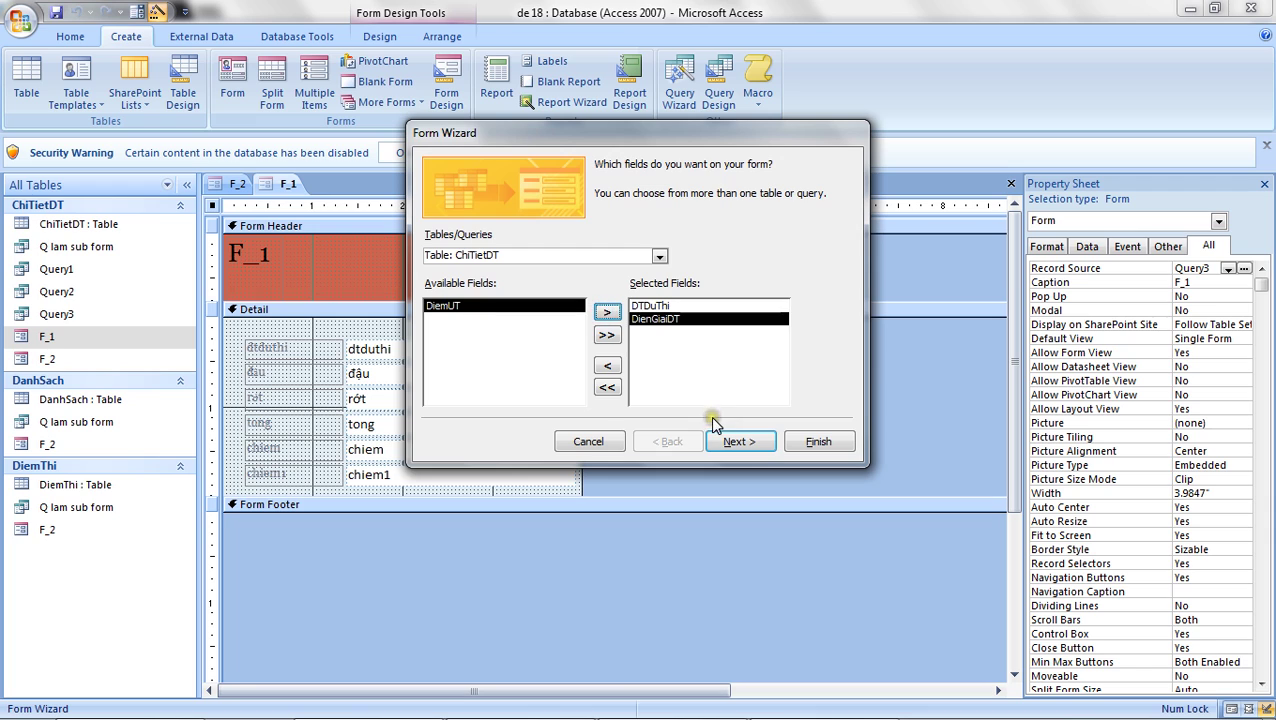
- Keep the Columnar layout and the preselected style for the new form, continuing to its title
left_click(733, 444)
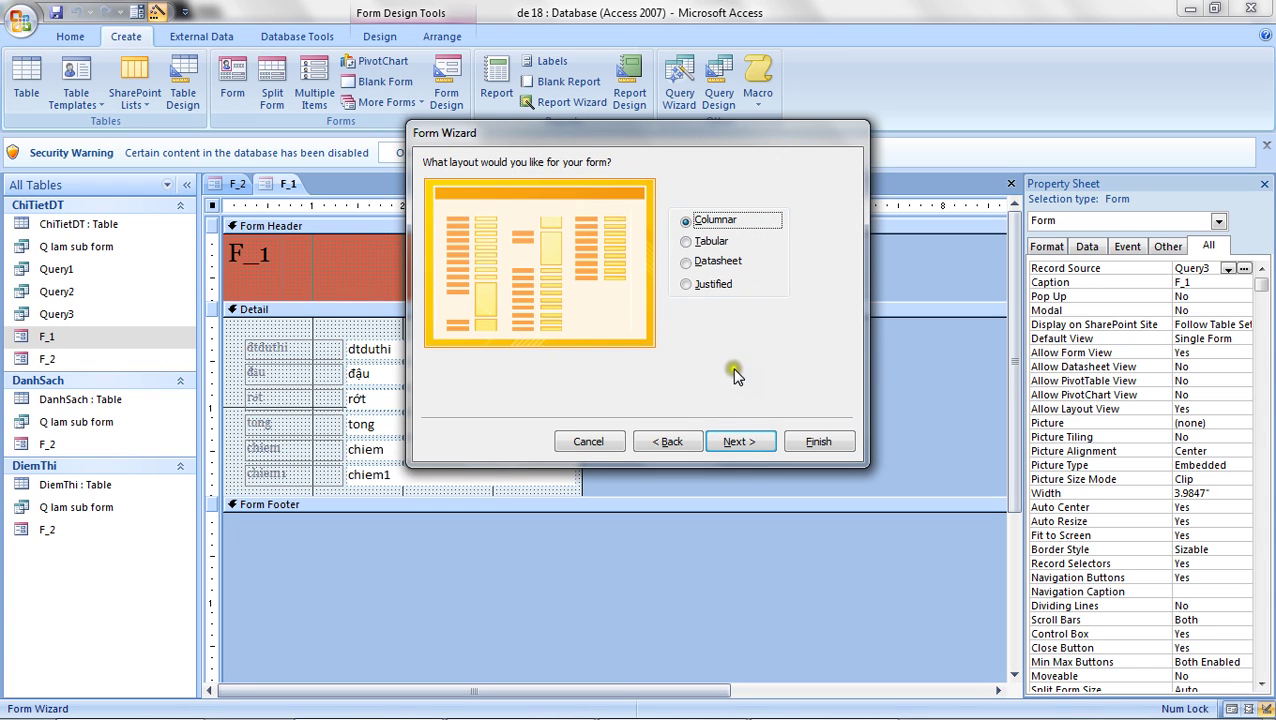
left_click(740, 441)
left_click(738, 441)
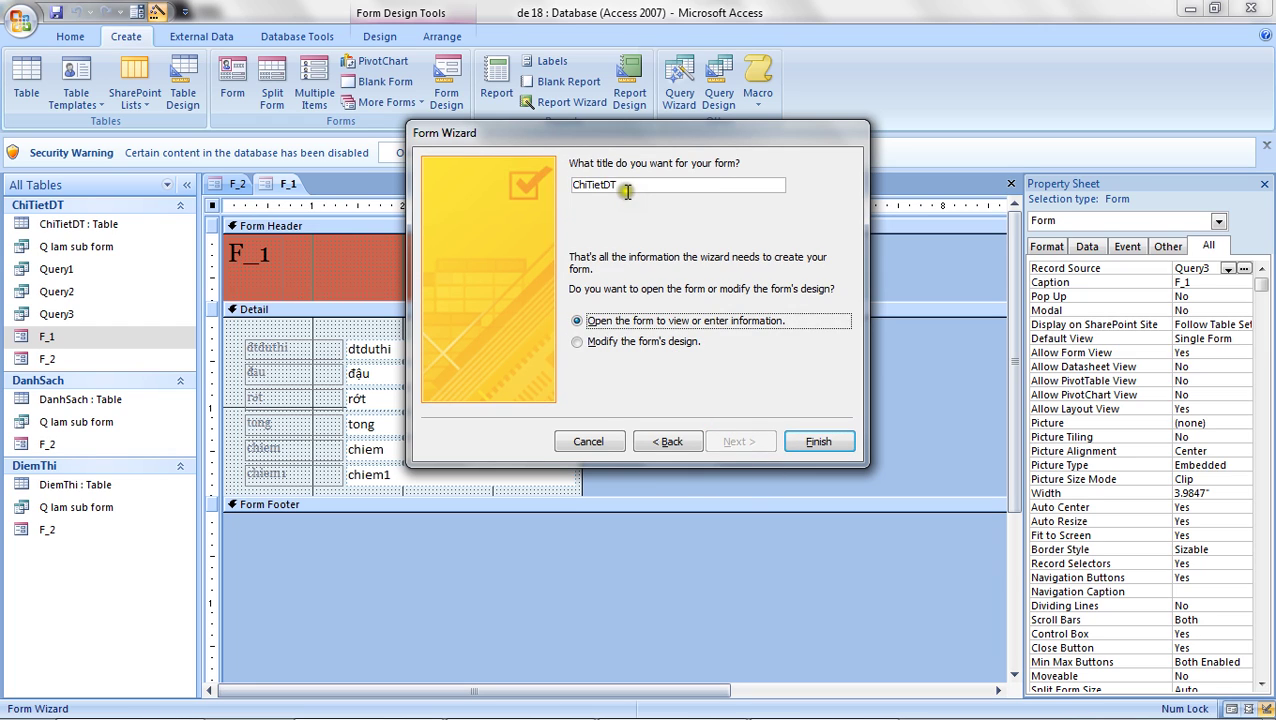
- Check the required form name in DE18.pdf, title the new form F_xemketquathi and finish the Form Wizard
left_click_drag(630, 185, 525, 184)
type("F_")
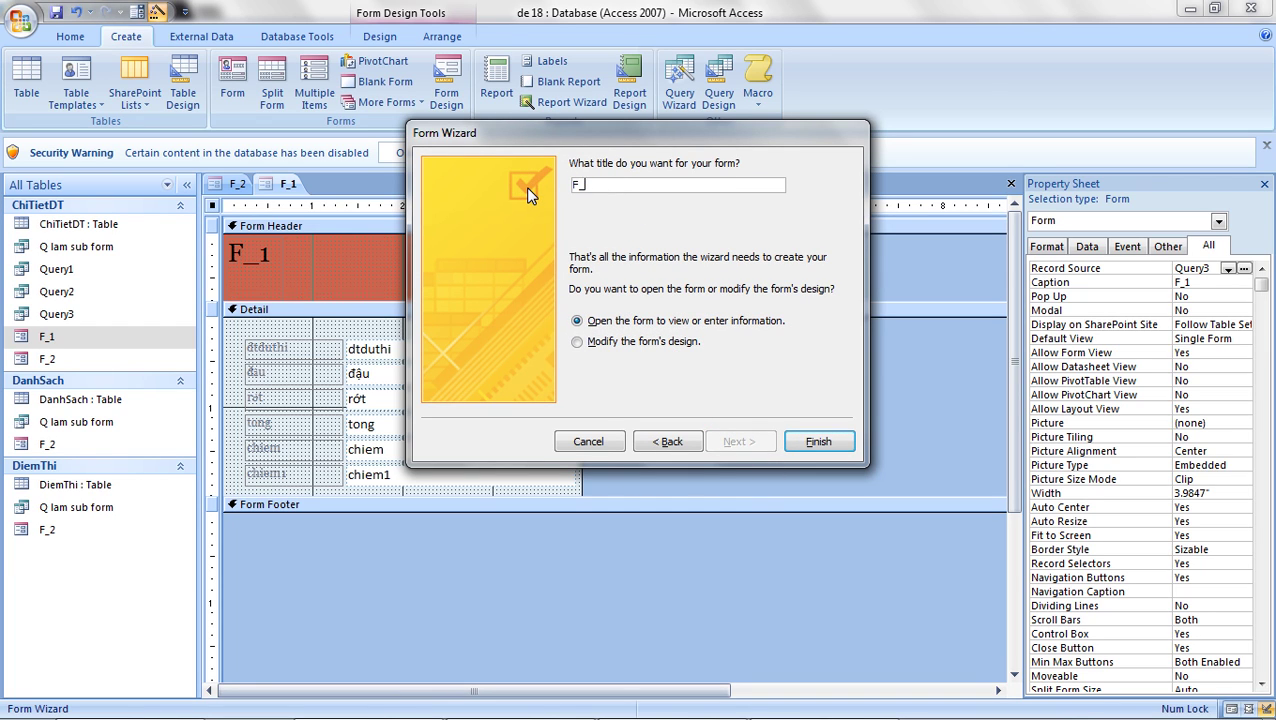
type("cau")
key("BackSpace")
key("BackSpace")
key("BackSpace")
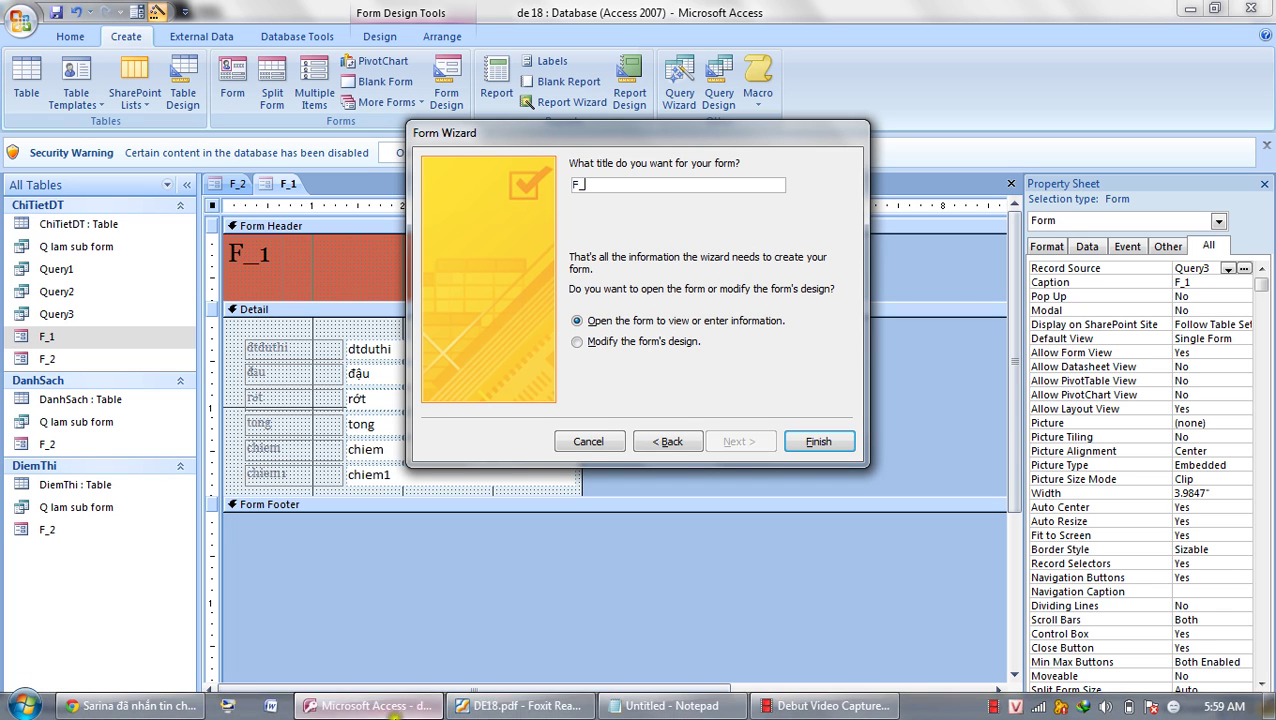
left_click(480, 705)
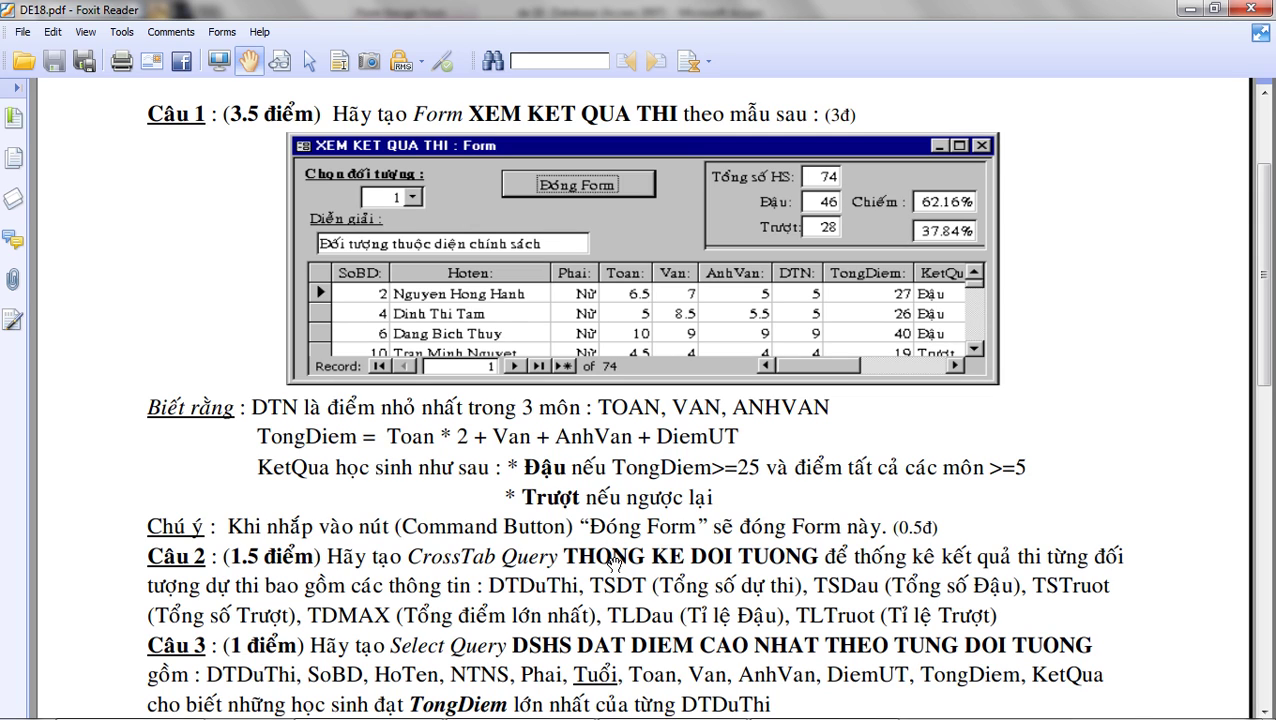
mouse_move(336, 712)
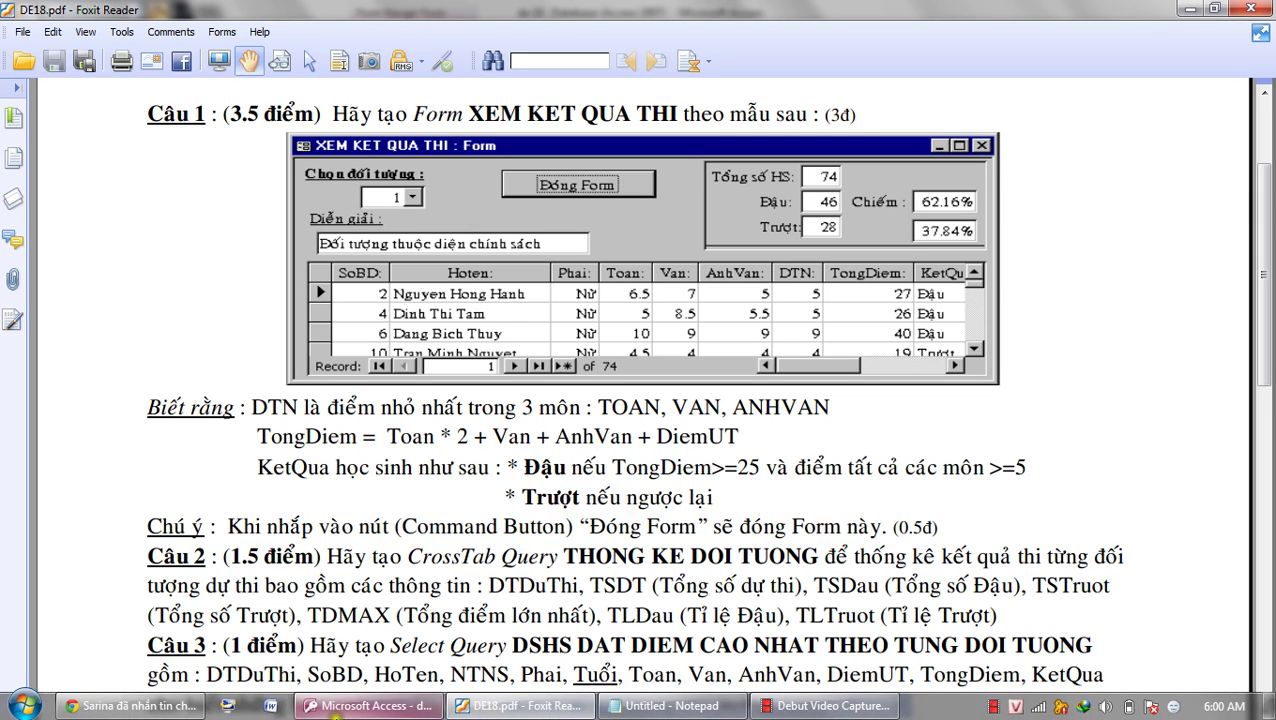
left_click(352, 712)
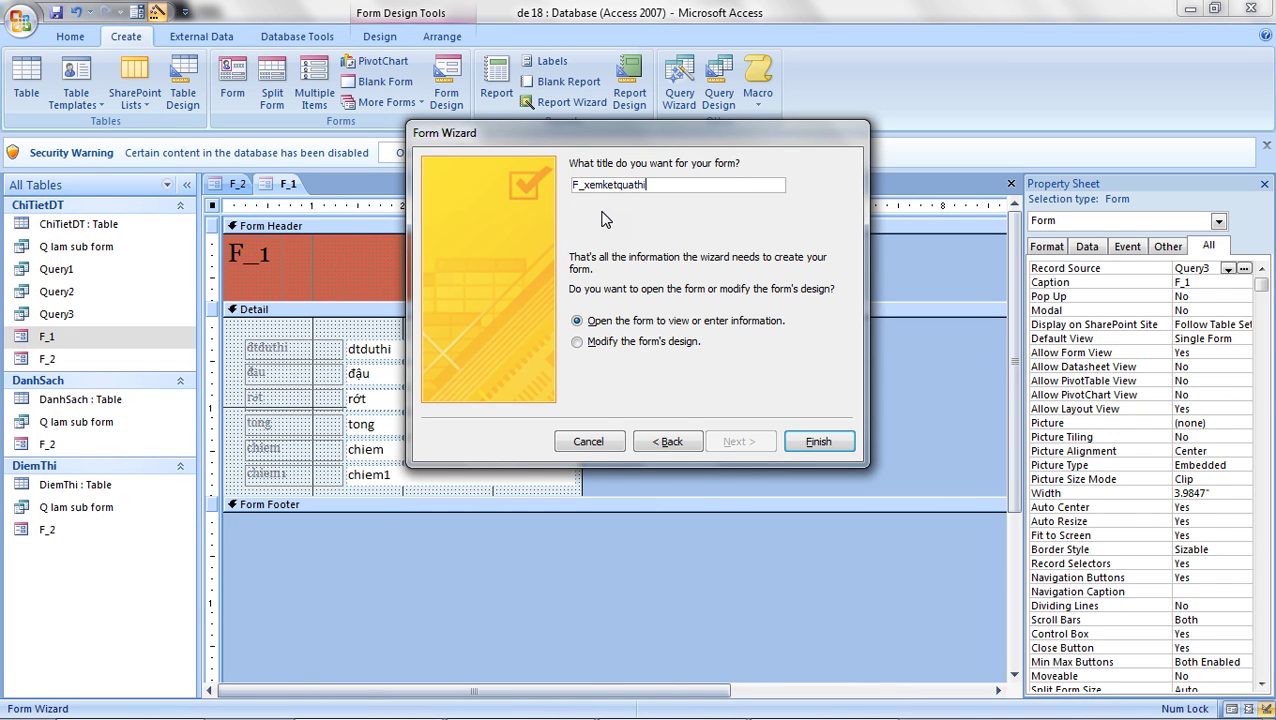
left_click(830, 433)
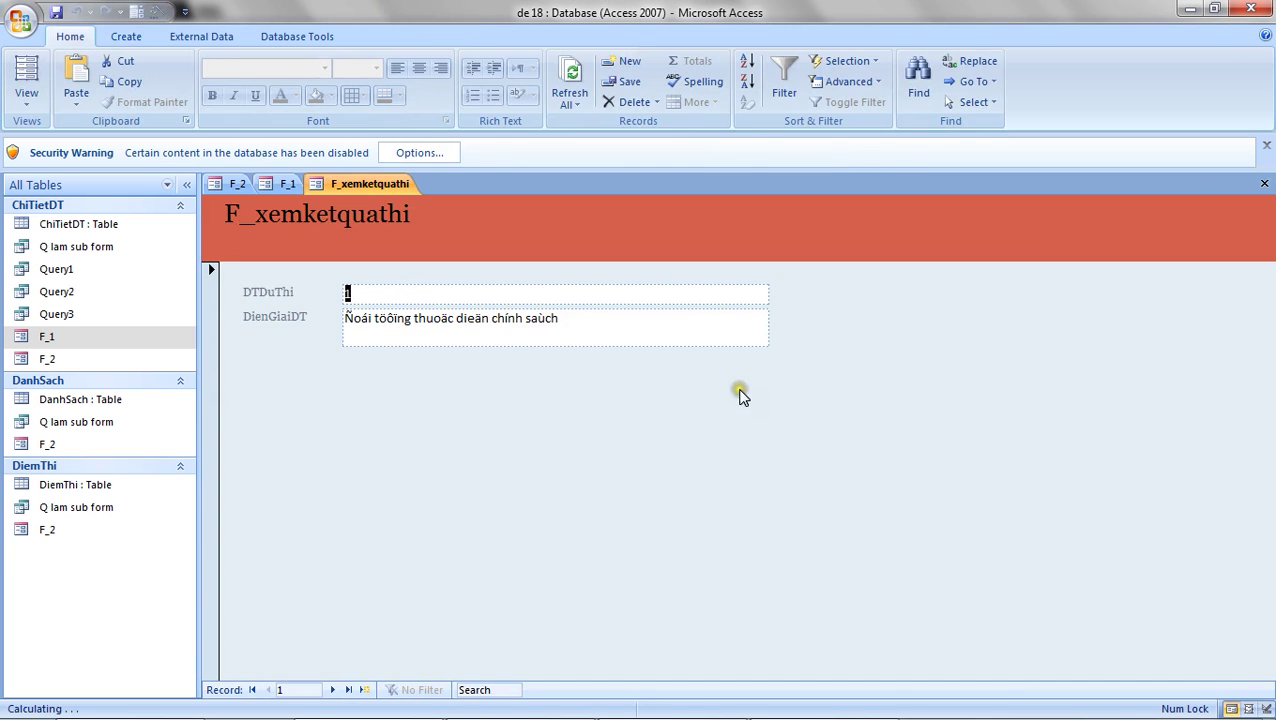
- Switch F_xemketquathi to Design View, widen the form beyond 8", and enlarge the Form Footer and the Detail section, the latter to about 4.25" high
left_click(476, 328)
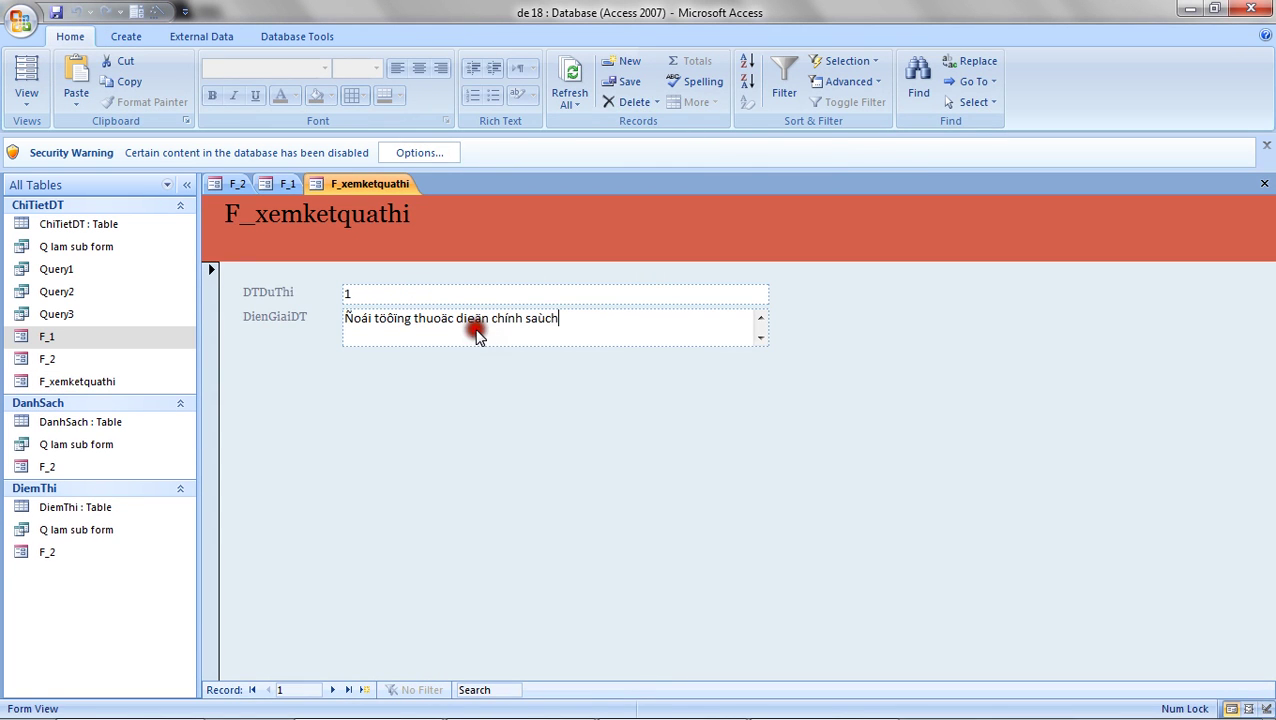
left_click(24, 98)
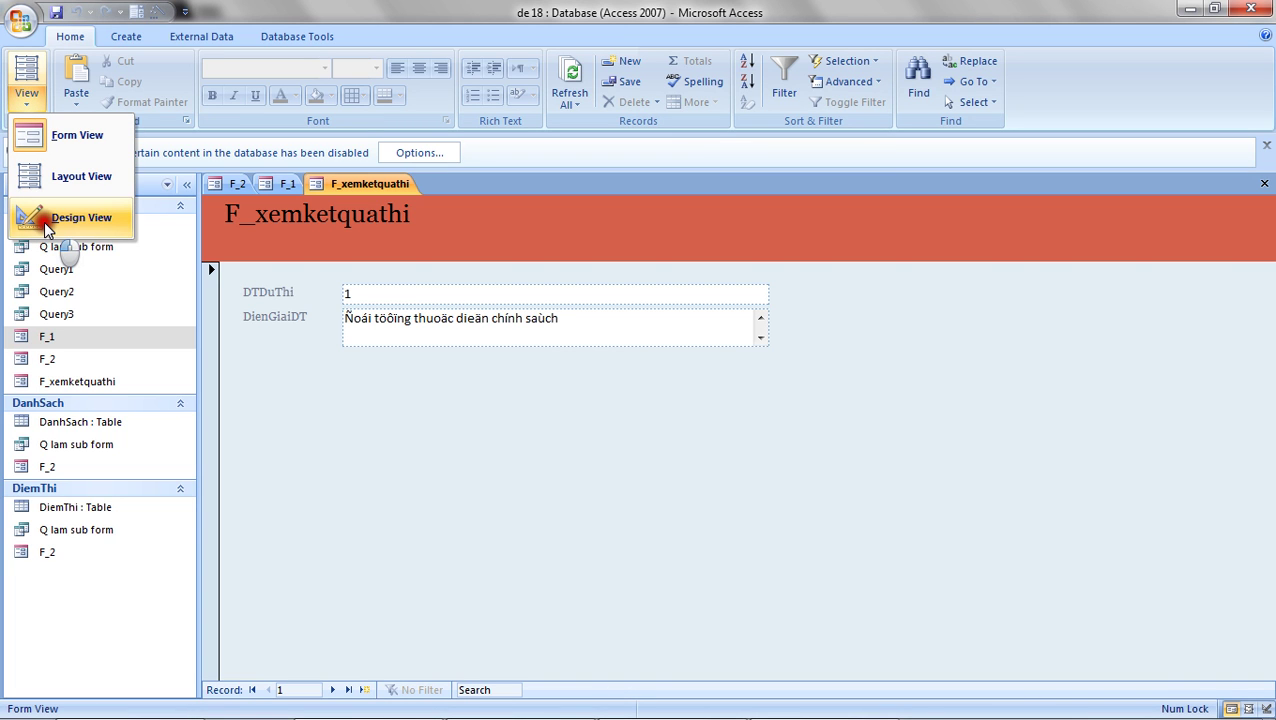
left_click(46, 229)
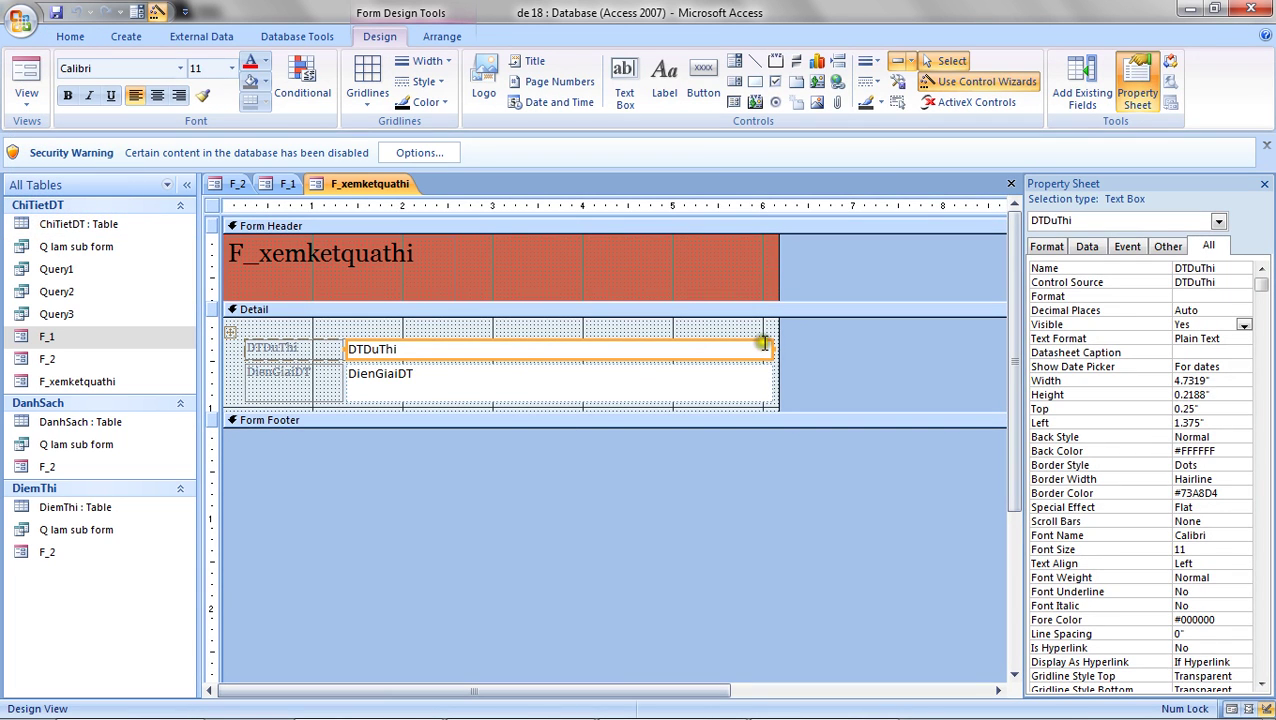
left_click(782, 333)
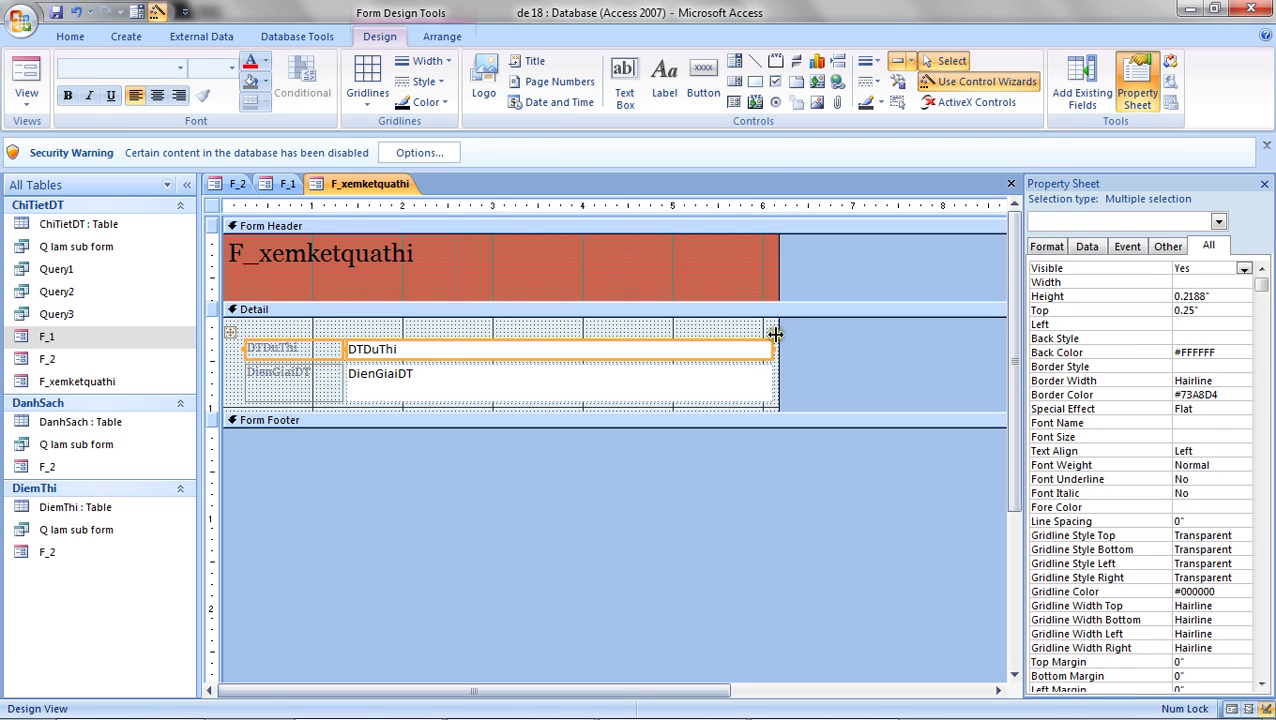
left_click_drag(784, 342, 990, 390)
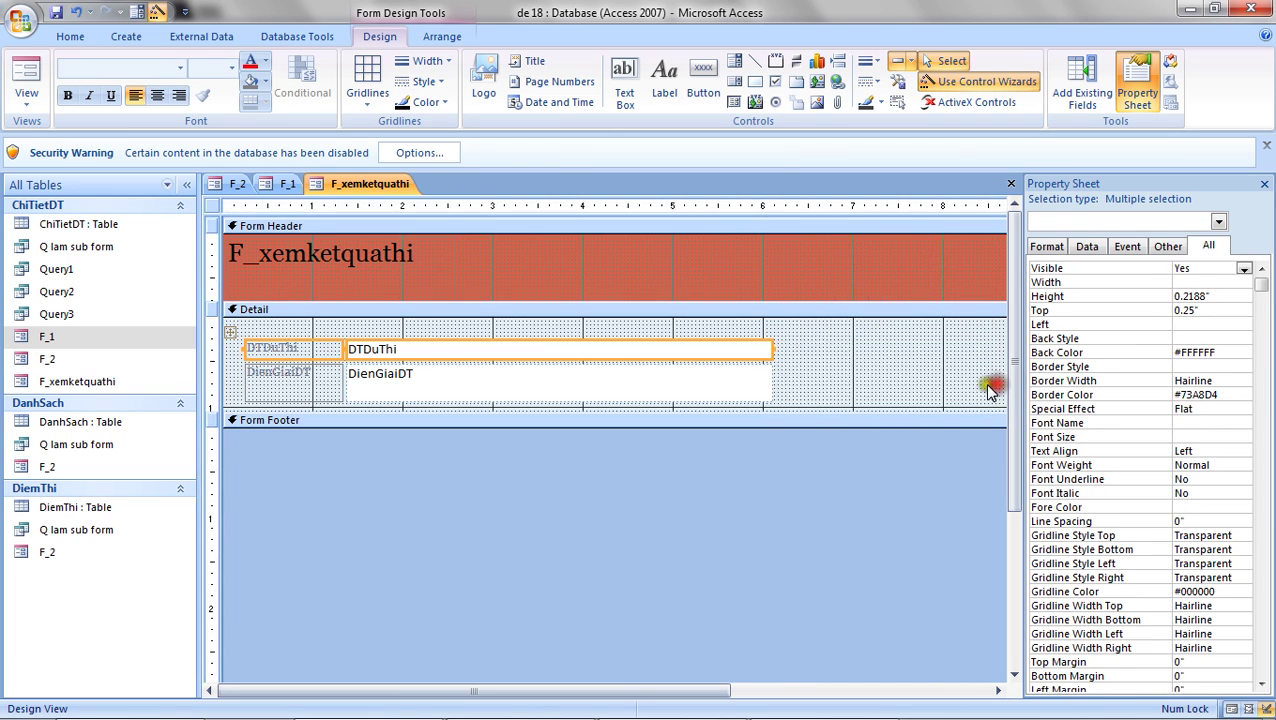
left_click_drag(578, 427, 585, 658)
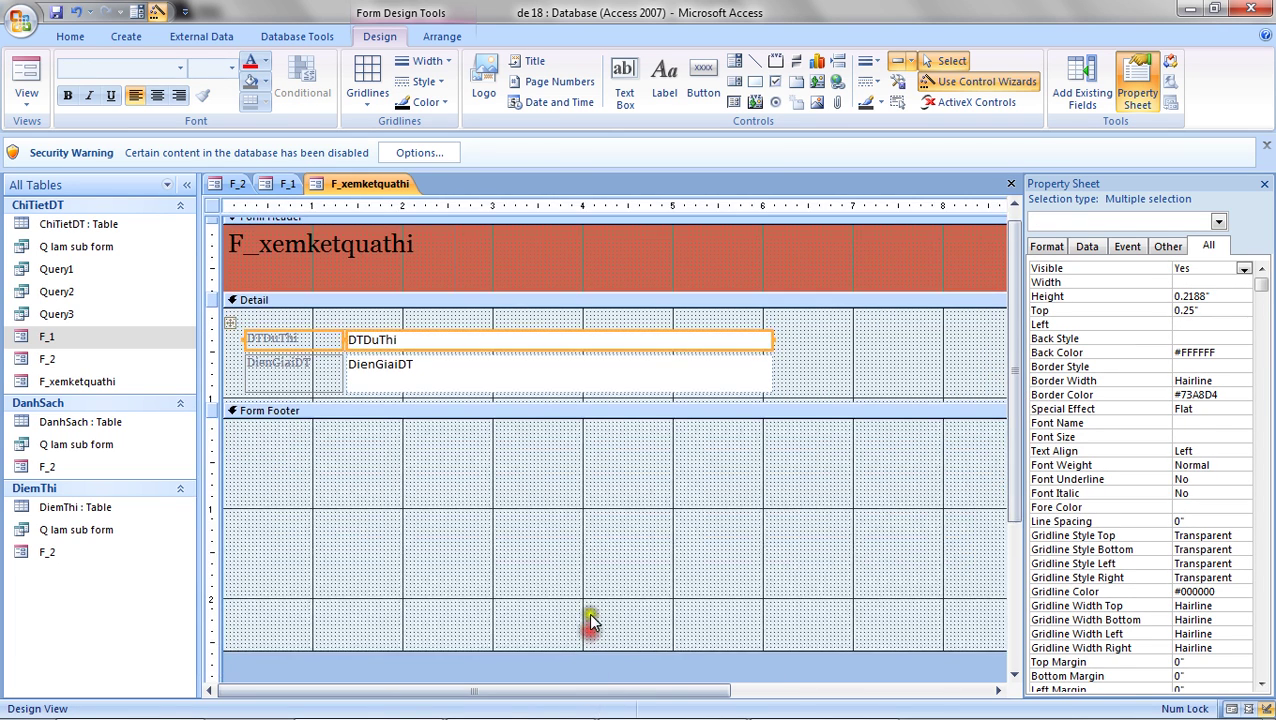
left_click_drag(352, 402, 387, 676)
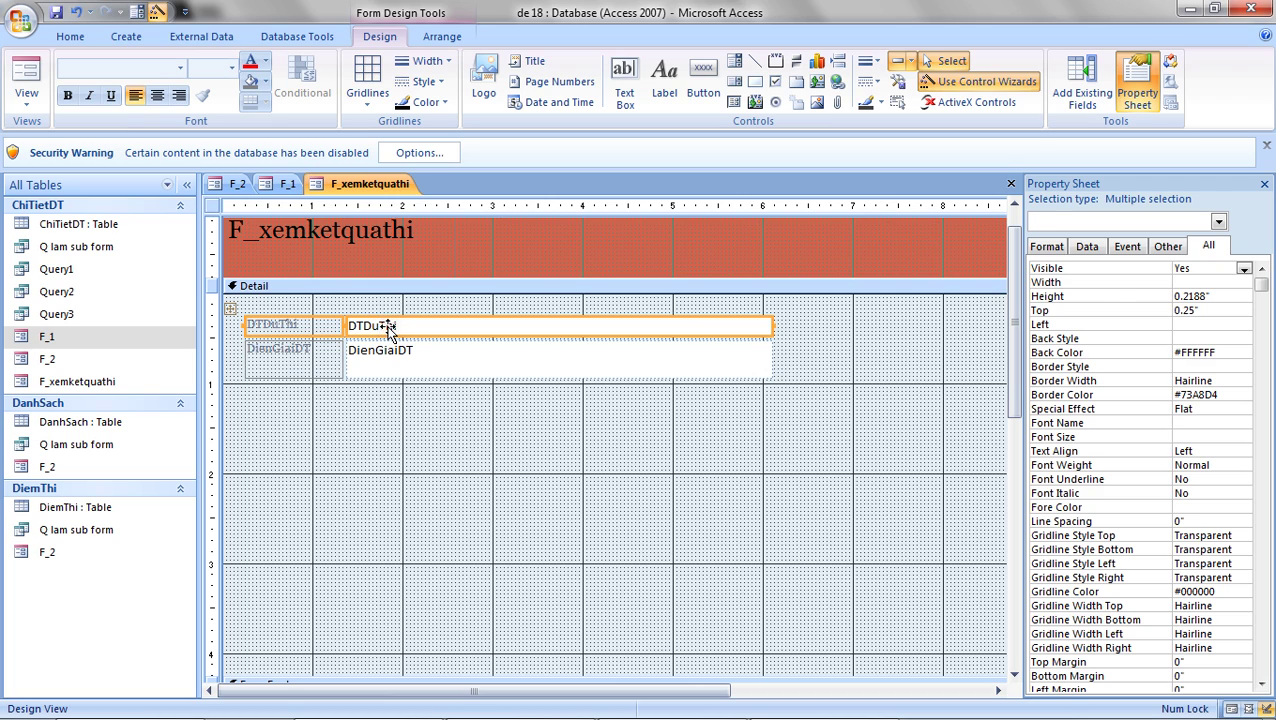
- Delete the DTDuThi text box and label, move the DienGiaiDT field down to about 2.33", and consult the sample form in DE18.pdf
key("Delete")
left_click_drag(393, 333, 424, 520)
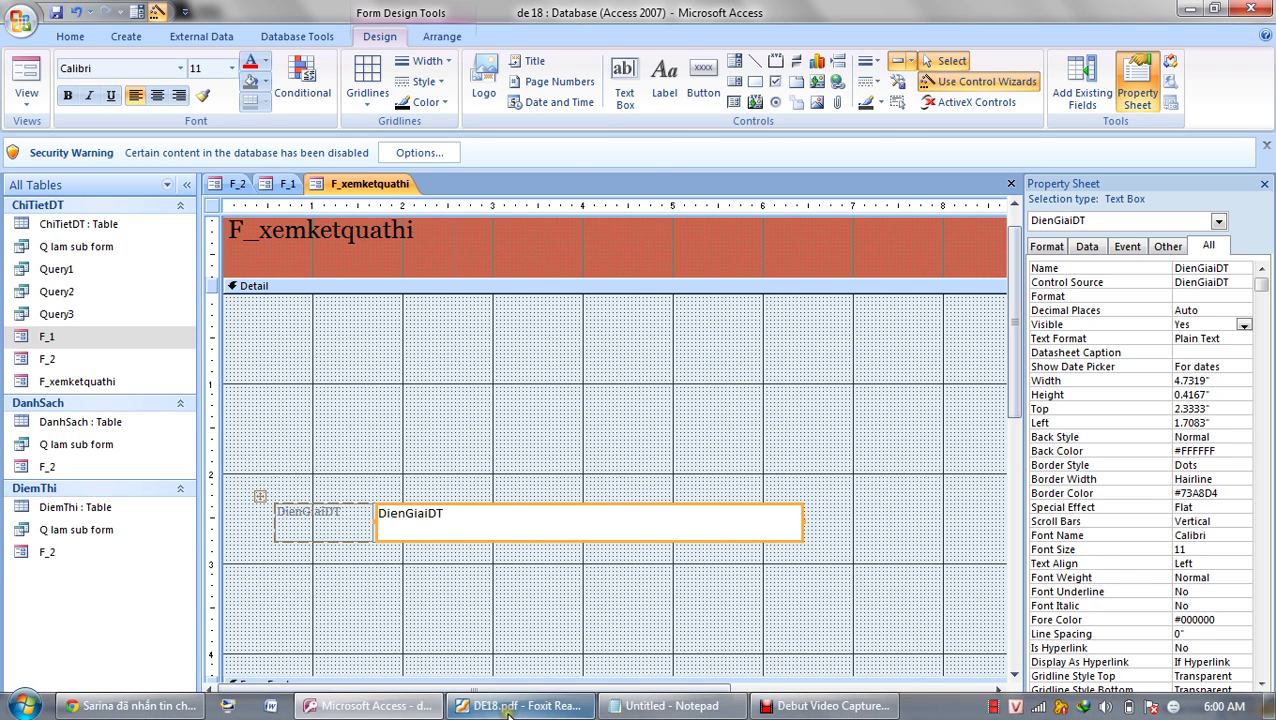
left_click(545, 712)
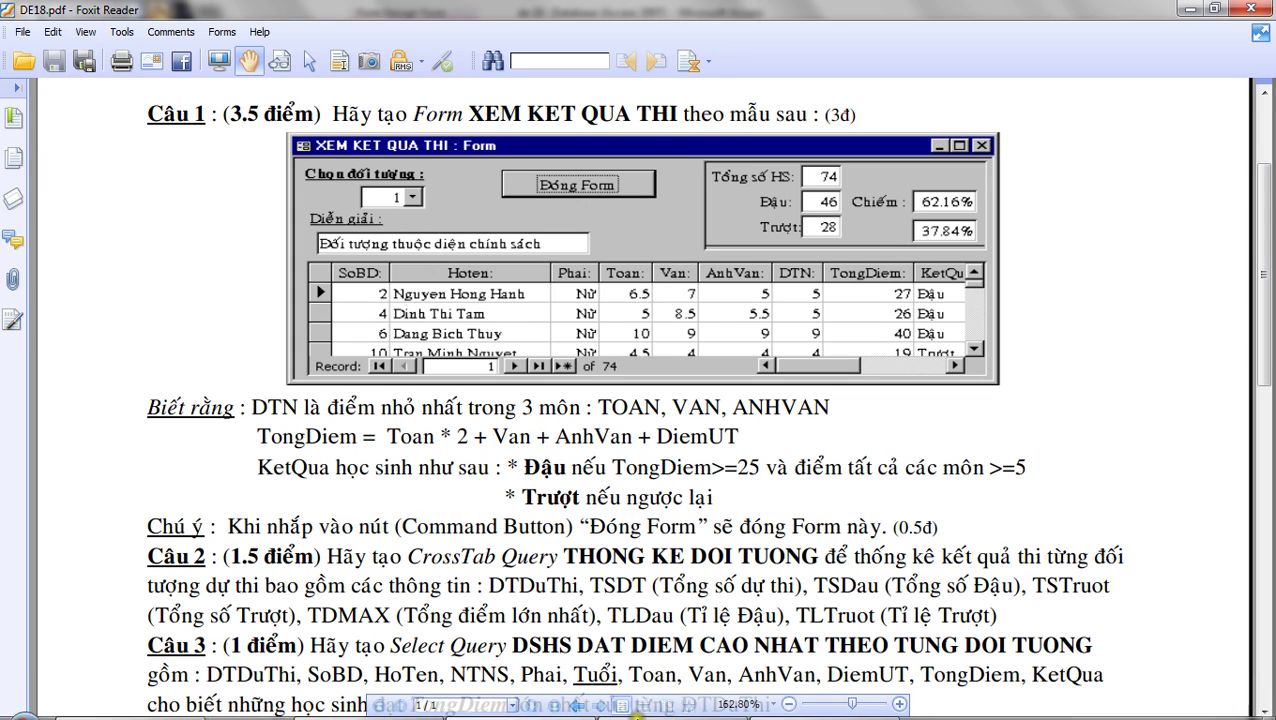
left_click(420, 708)
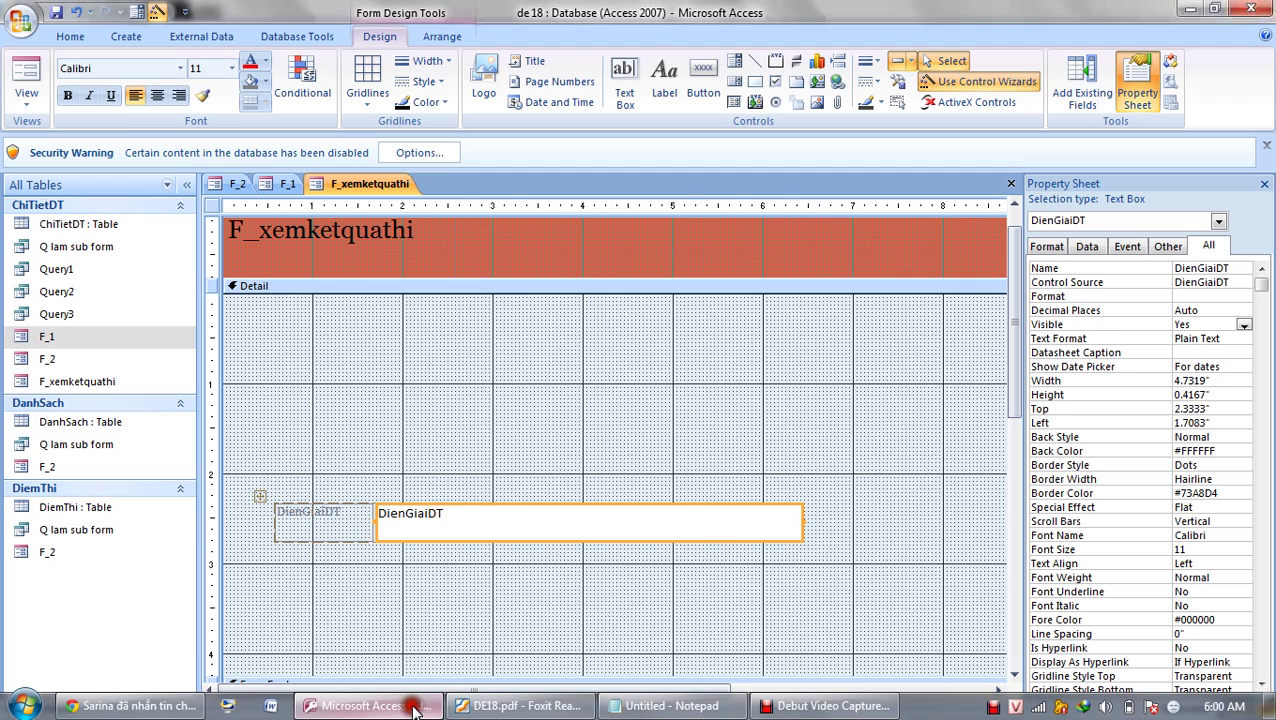
- Draw a combo box about 2.04" wide above DienGiaiDT that looks up the DTDuThi field from the table ChiTietDT
left_click(734, 62)
left_click_drag(490, 361, 670, 381)
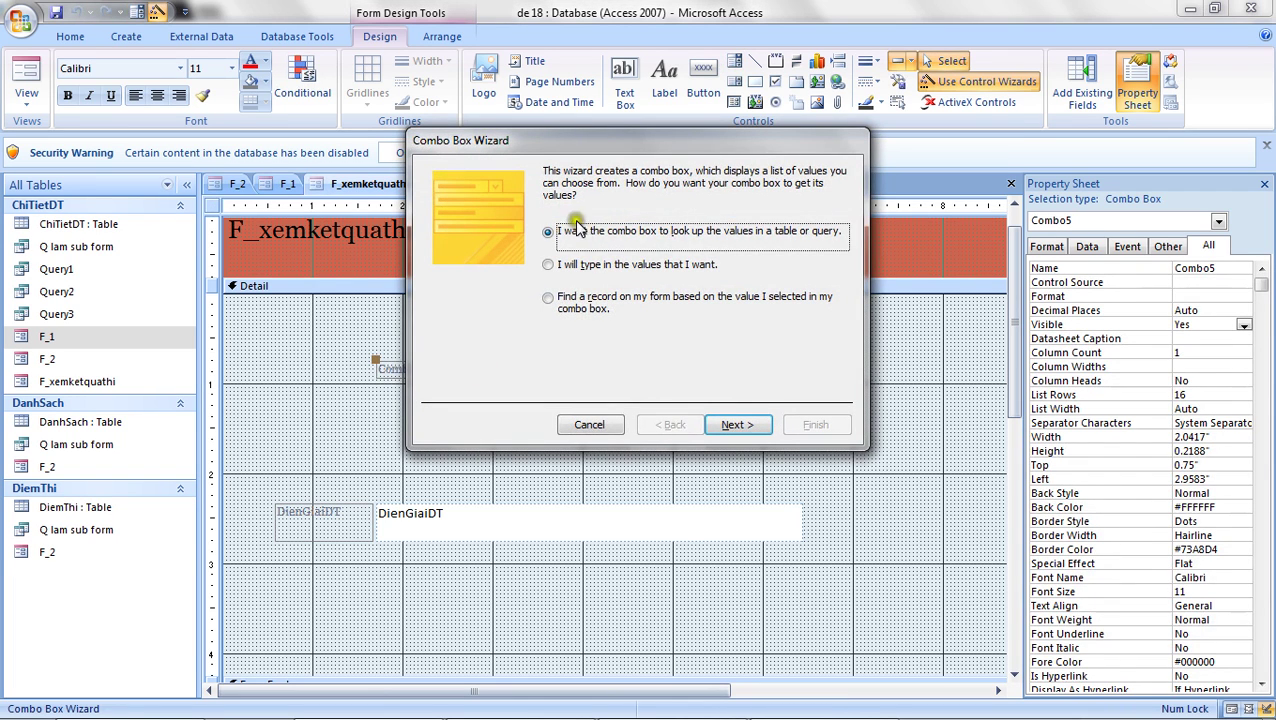
left_click(735, 424)
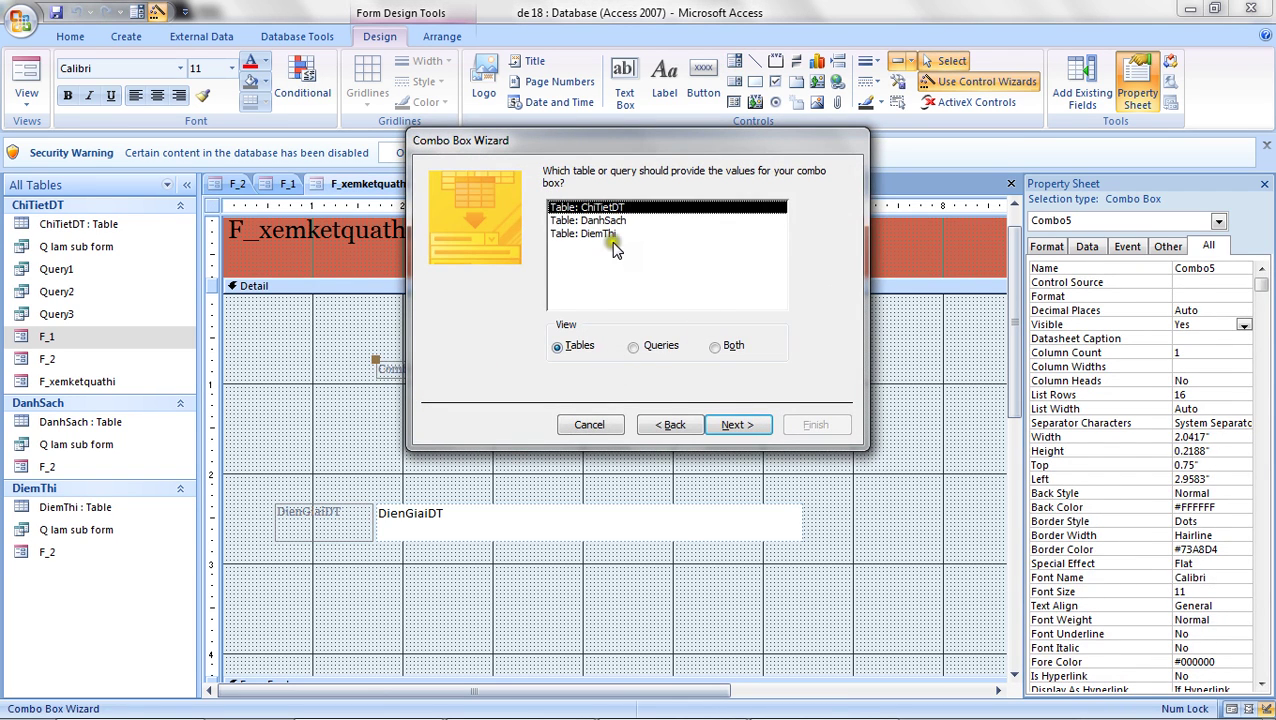
left_click(737, 425)
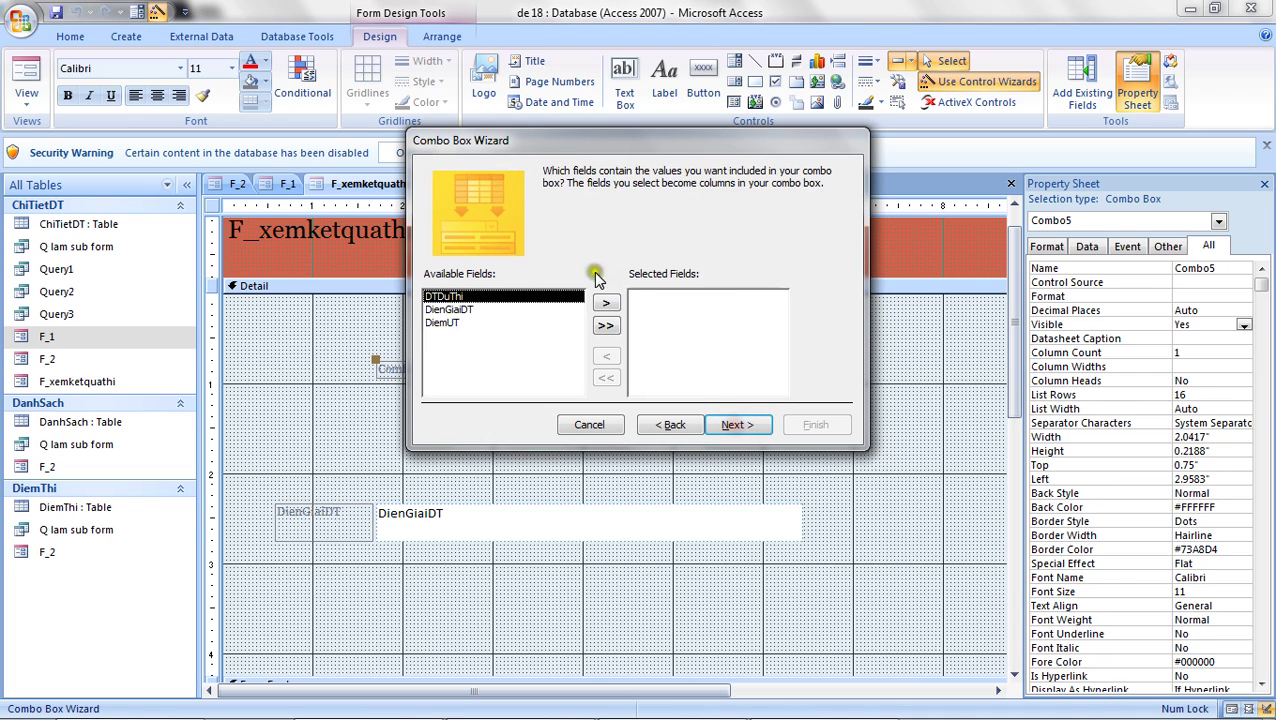
left_click(736, 424)
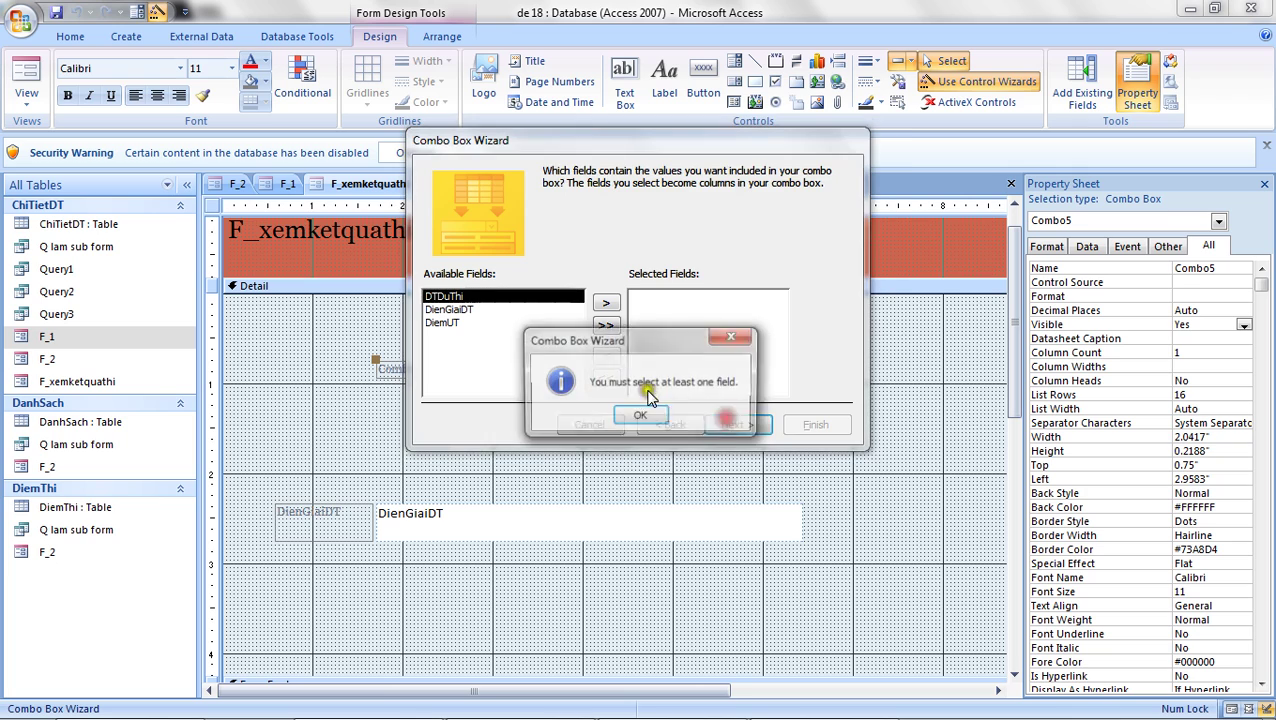
left_click(643, 415)
left_click(605, 302)
left_click(737, 425)
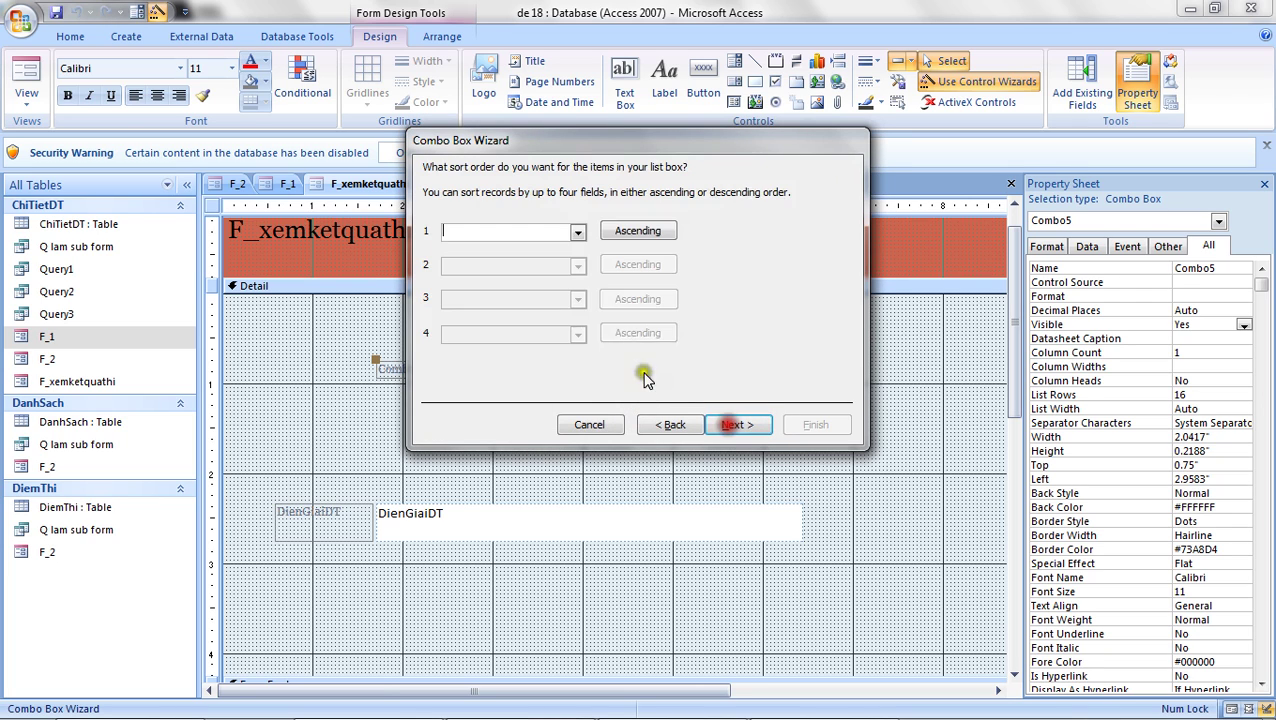
- Leave the combo box list unsorted with default column width, store its value in DTDuThi, and label it "Chọn ĐT"
left_click(576, 234)
left_click(524, 250)
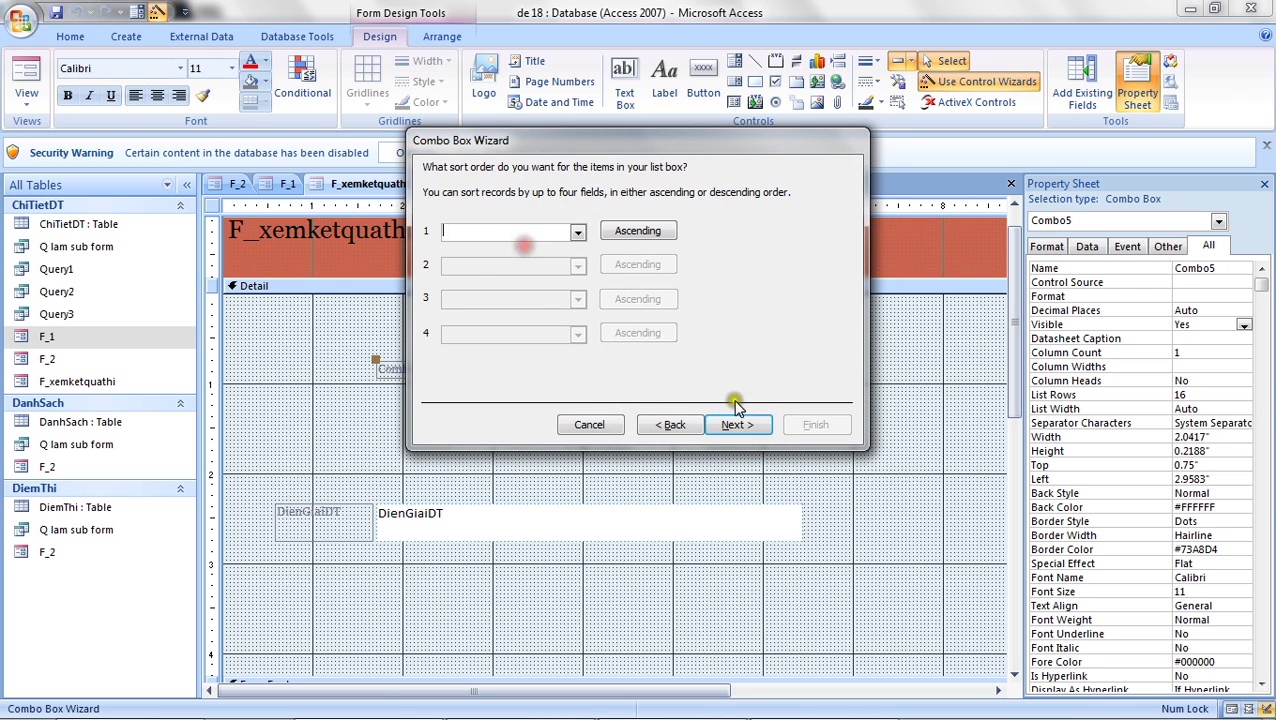
left_click(736, 425)
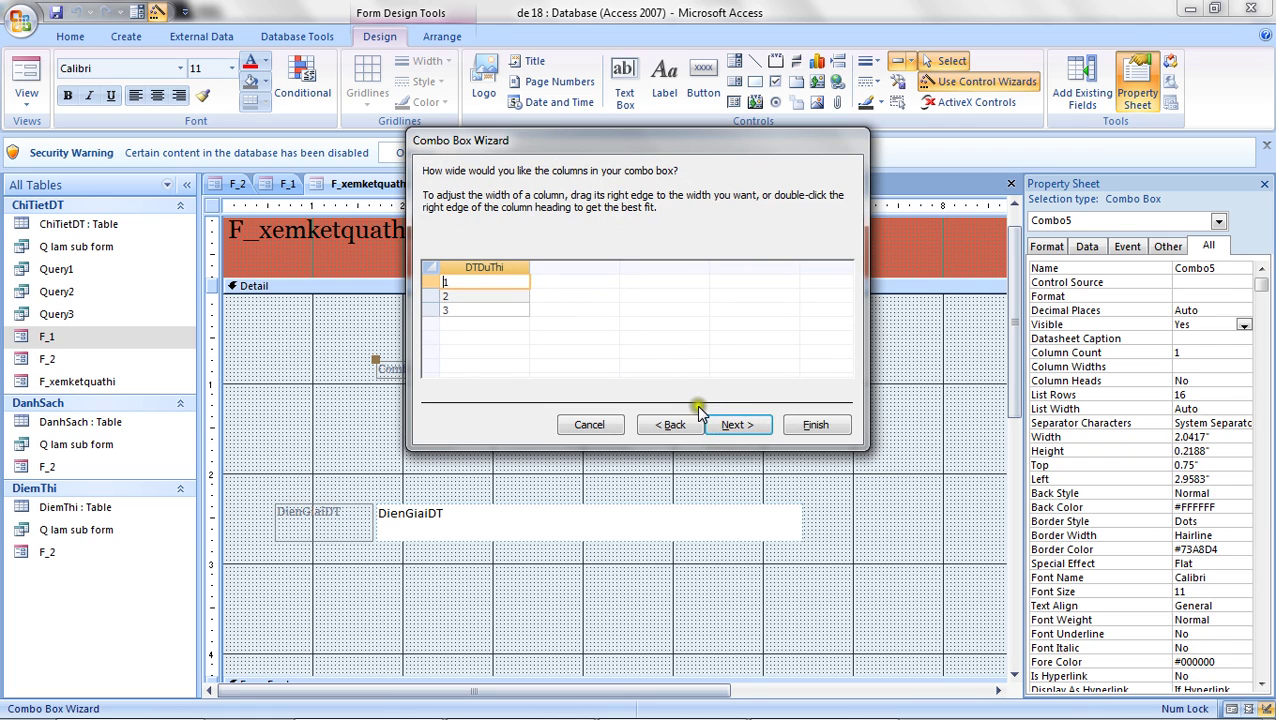
left_click(742, 424)
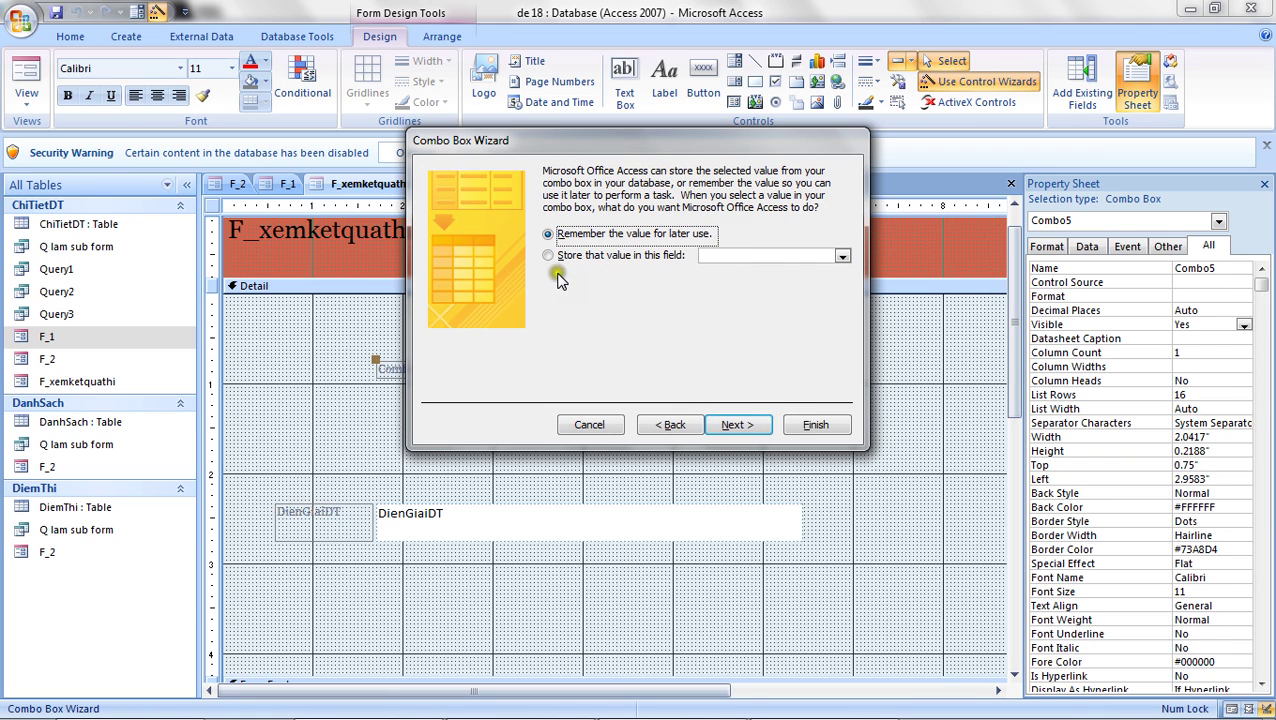
left_click(549, 256)
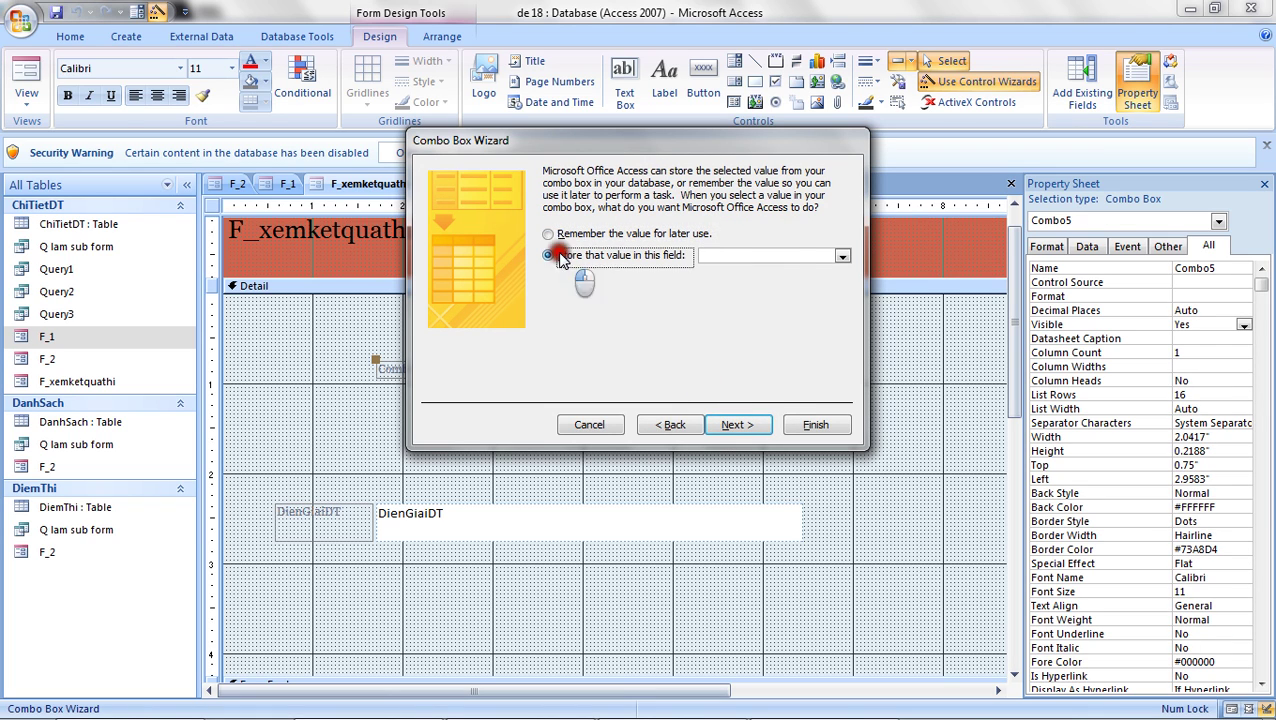
left_click(842, 256)
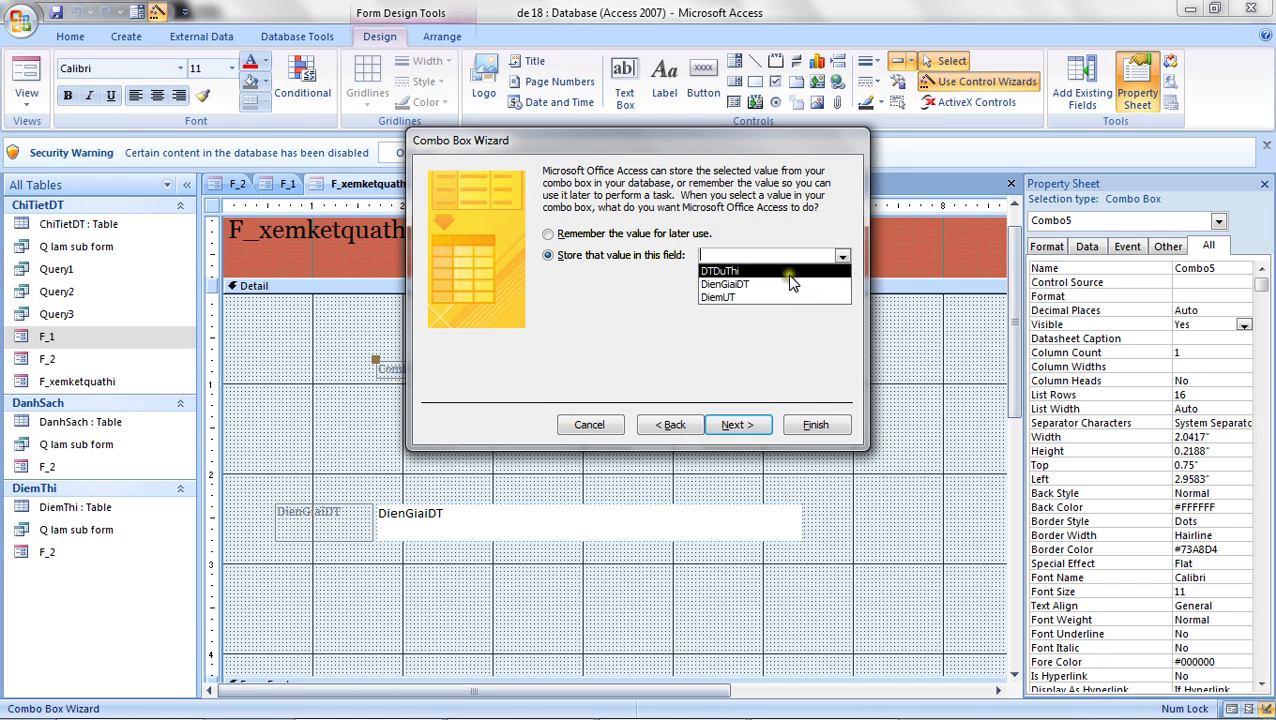
left_click(776, 271)
left_click(746, 424)
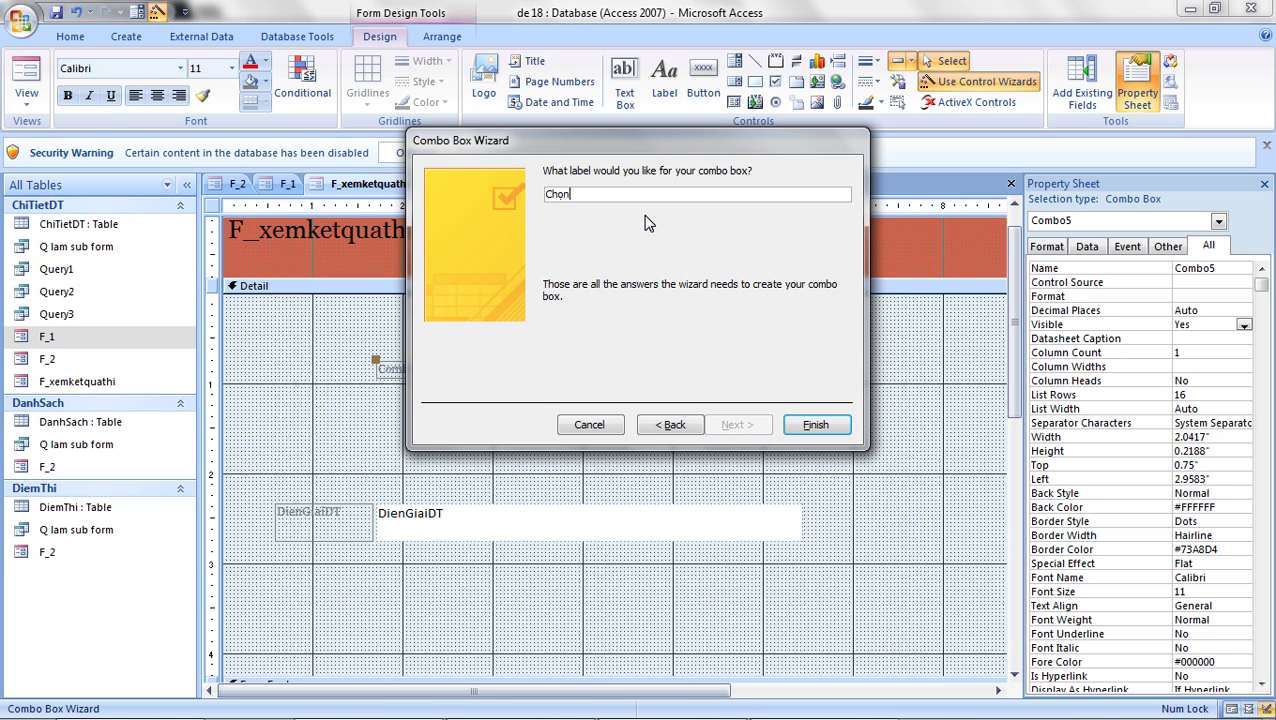
left_click(787, 433)
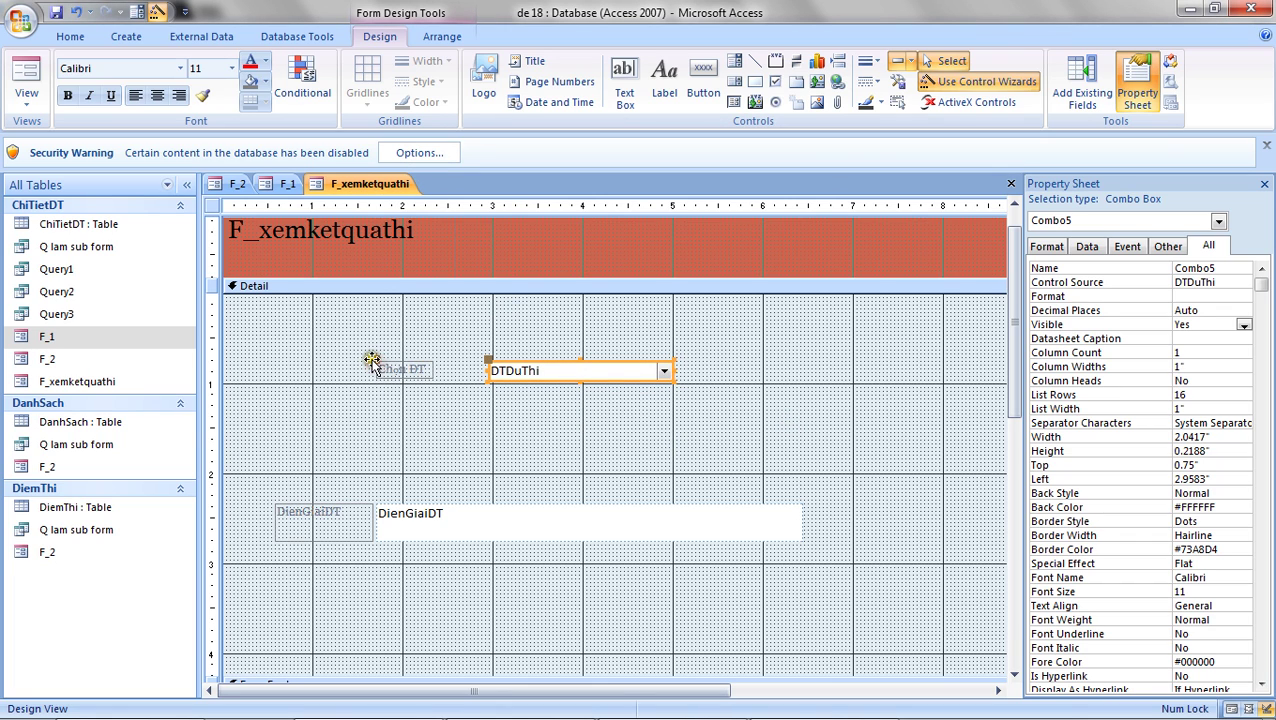
- Enlarge the Chọn ĐT label slightly and move the combo box with it to about 2.63" from the left and 0.71" from the top
left_click(397, 368)
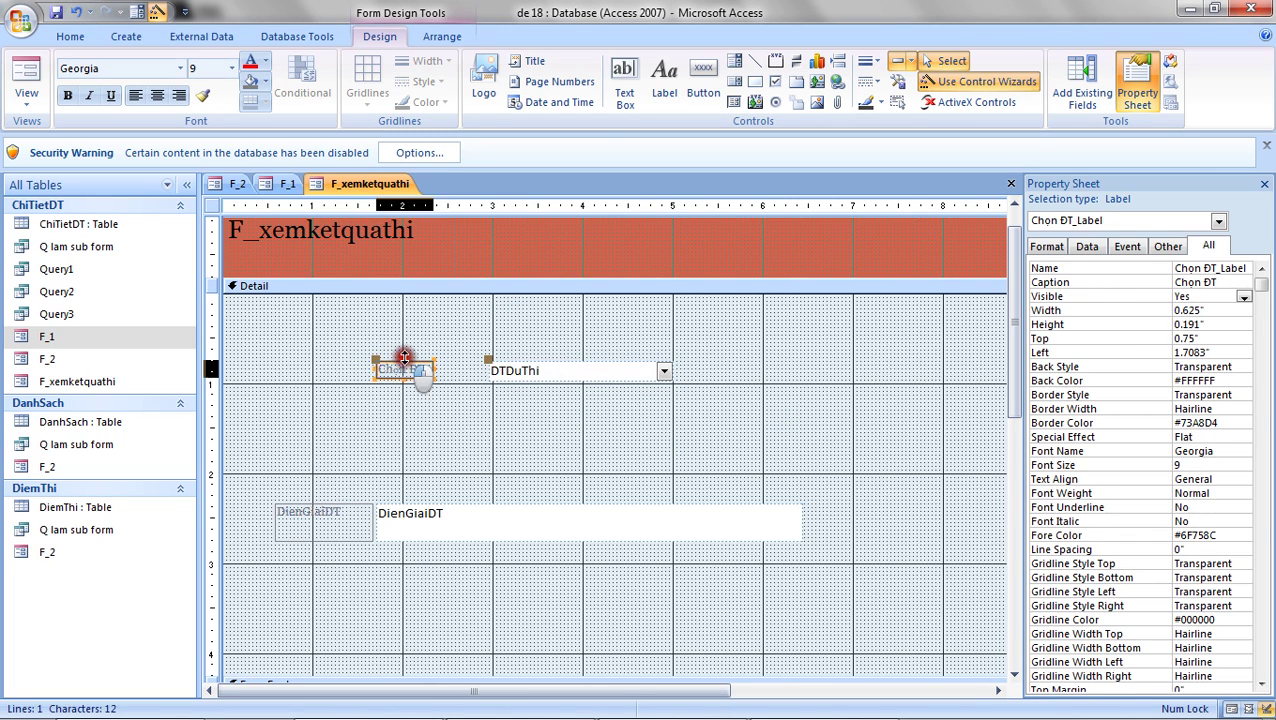
mouse_move(404, 360)
left_mouse_down()
mouse_move(409, 347)
mouse_move(451, 365)
mouse_move(410, 379)
mouse_move(413, 344)
mouse_move(412, 357)
left_mouse_up()
left_click_drag(545, 372, 511, 369)
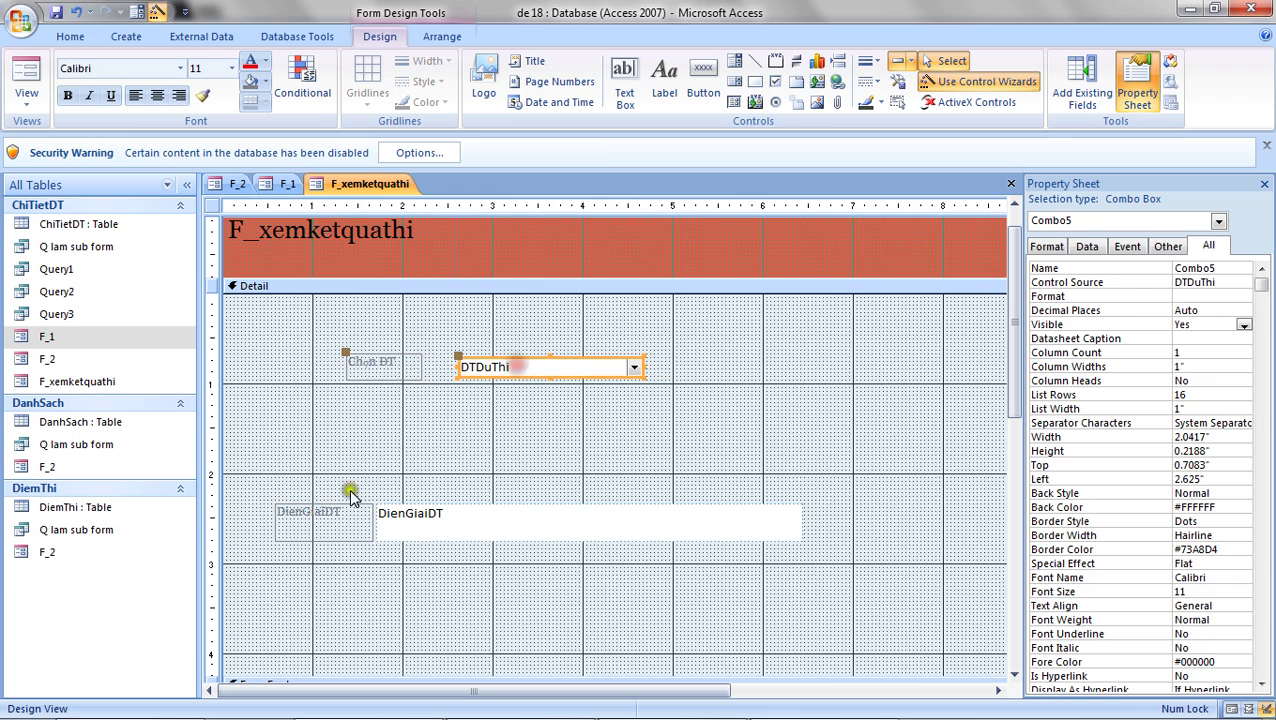
- Move the DienGiaiDT field up below the combo box, its label at about 1.29" left and 1.25" top, and reduce the height of both controls
left_click(345, 515)
left_click_drag(375, 470, 347, 413)
left_click(350, 410)
left_click(378, 467)
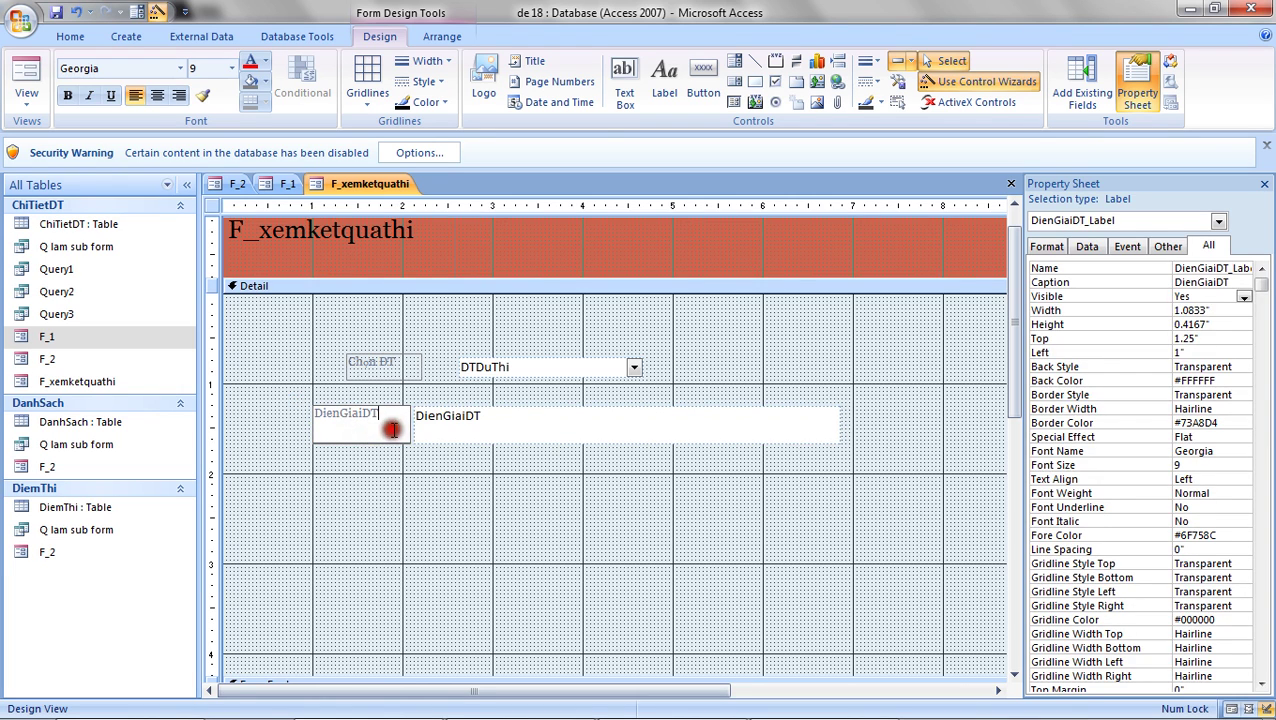
left_click(370, 464)
left_click(370, 443)
left_click(365, 452)
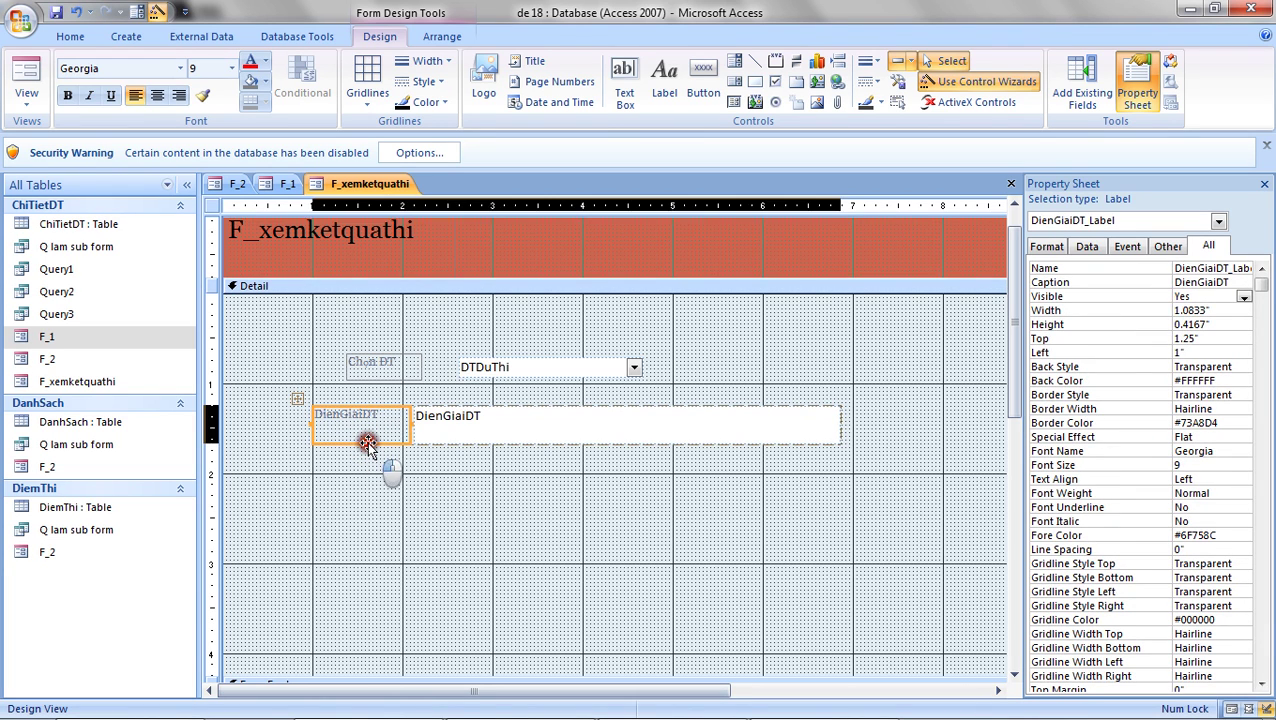
left_click(370, 464)
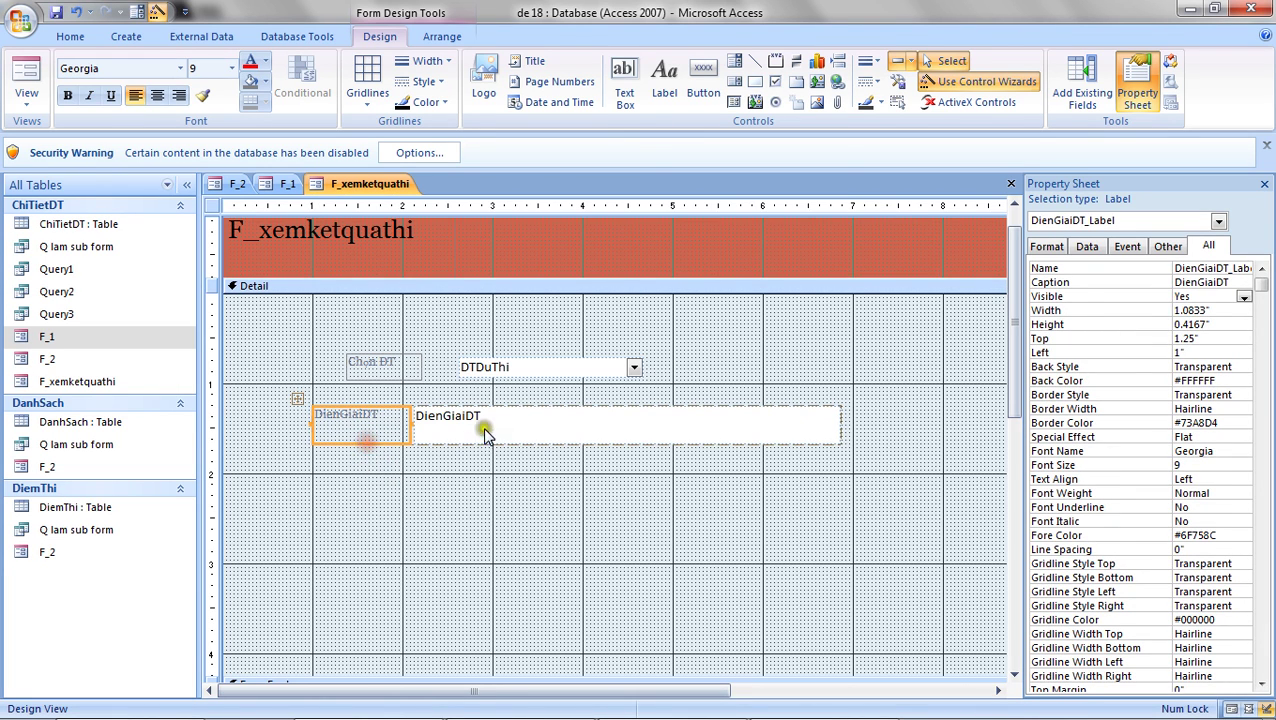
left_click_drag(484, 427, 508, 426)
left_click(381, 434)
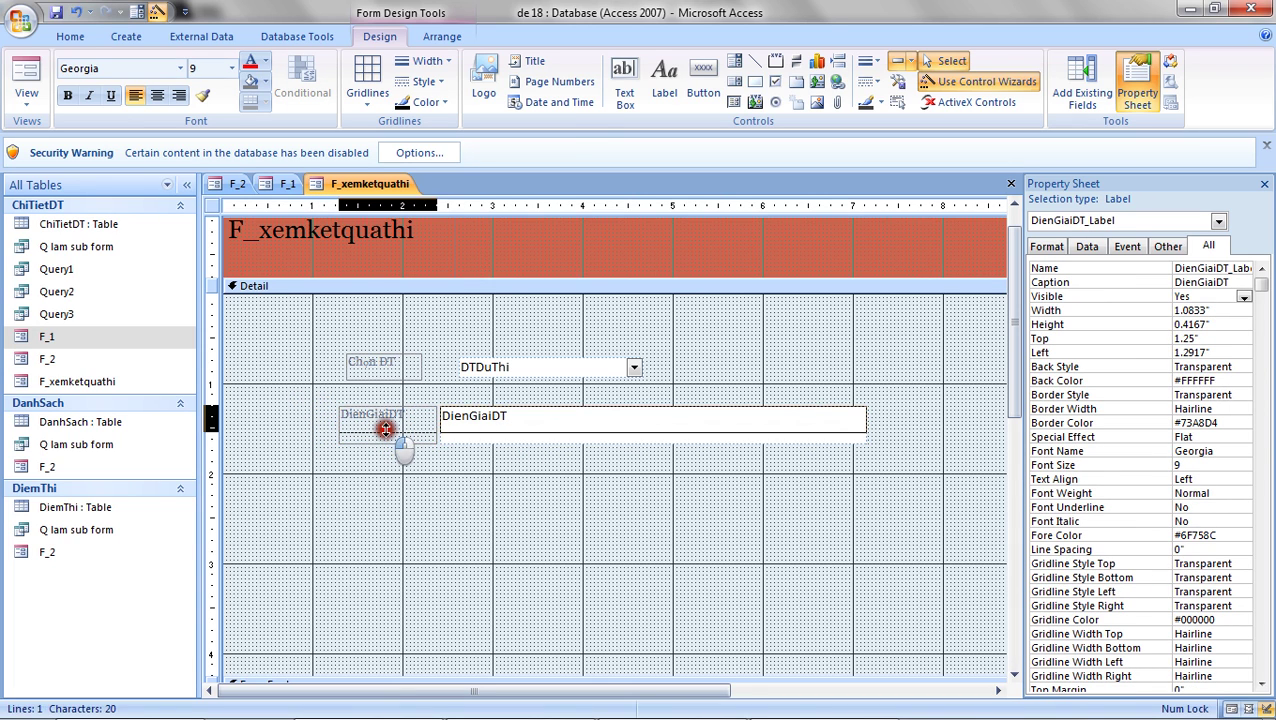
left_click(399, 483)
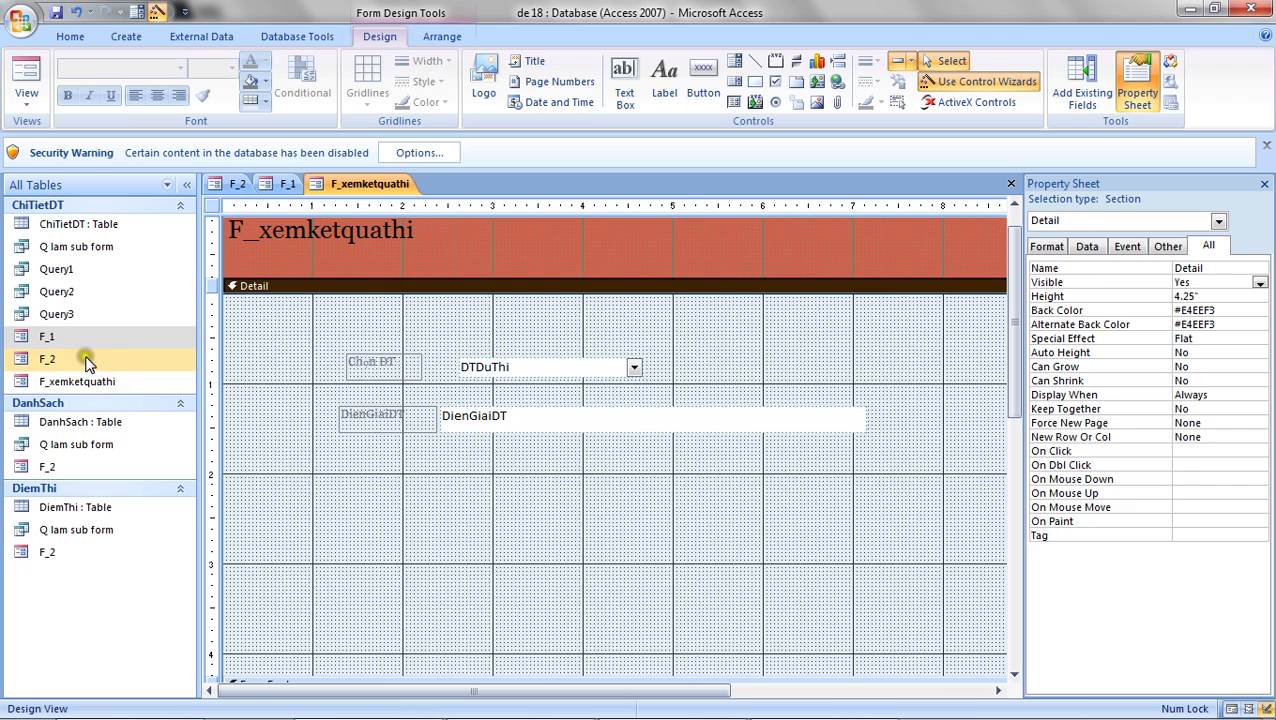
- Embed F_2 as a subform below DienGiaiDT, delete its label, and place it about 0.33" left, 1.83" from the top and 2.08" high
left_click_drag(47, 359, 399, 480)
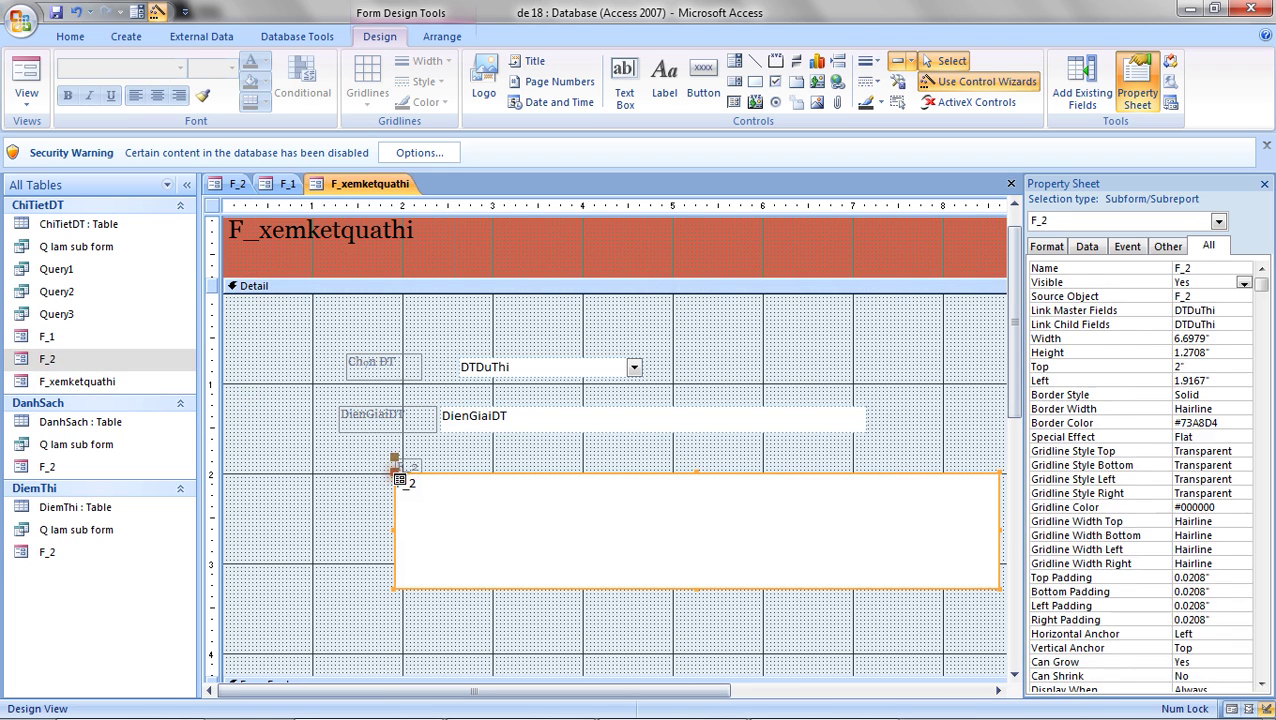
left_click(398, 465)
key("Delete")
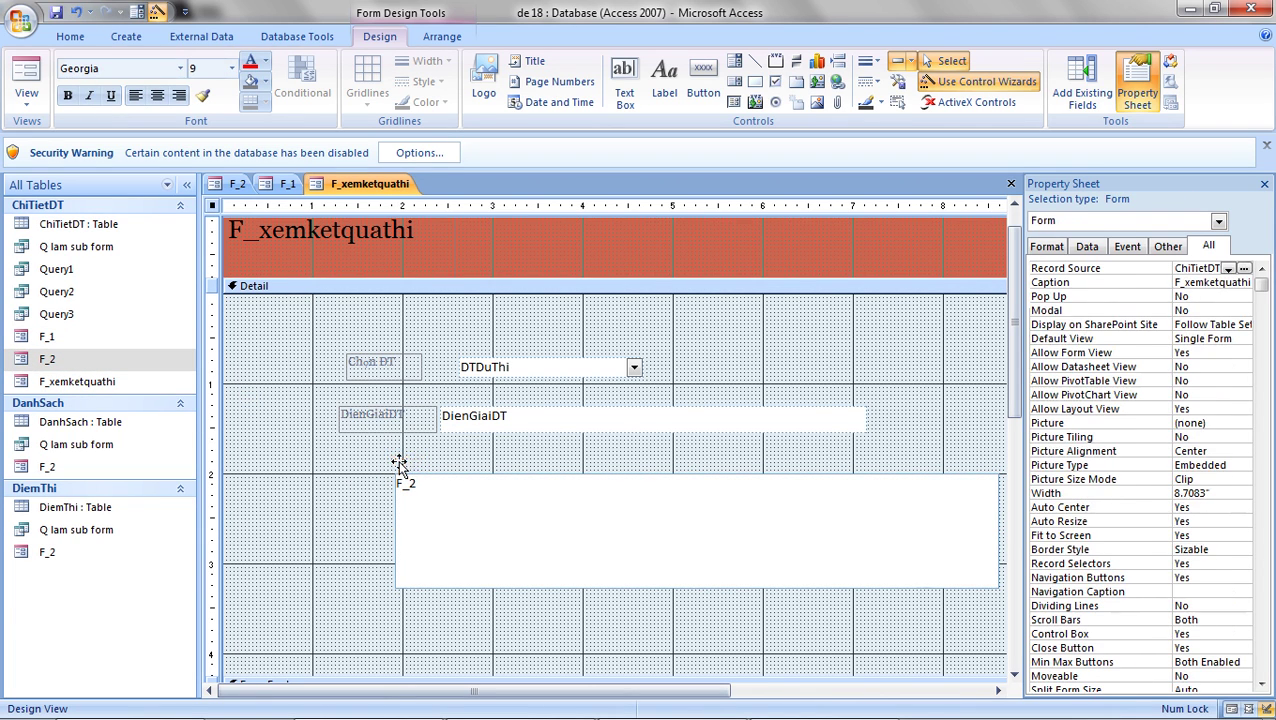
left_click_drag(470, 487, 336, 468)
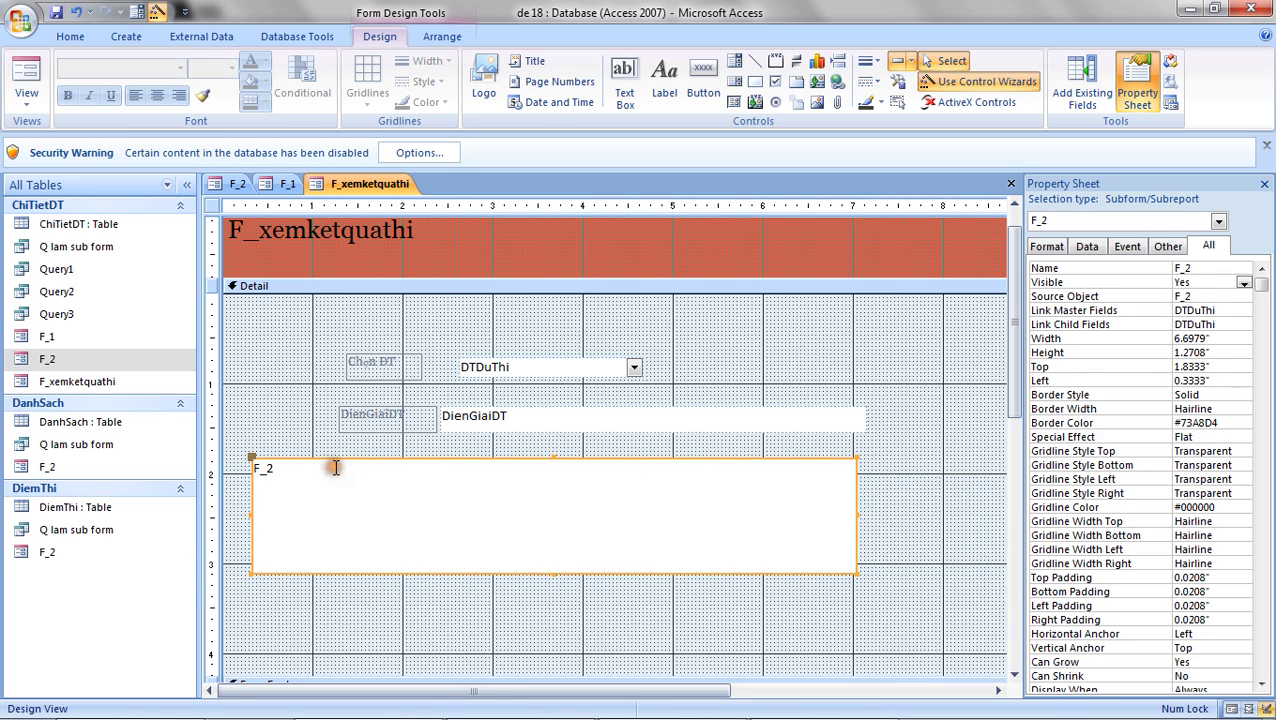
left_click_drag(552, 572, 560, 647)
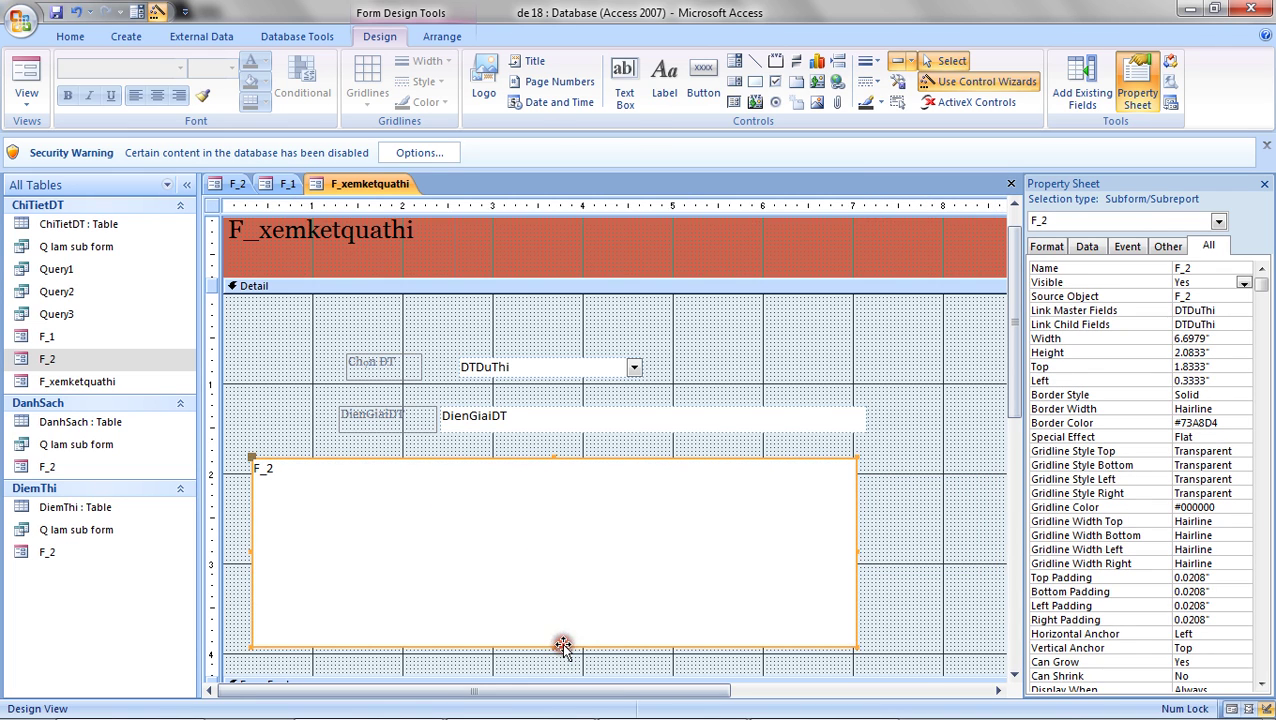
- Close the separately open F_1 and F_2 forms, then return F_xemketquathi to design view
left_click(35, 92)
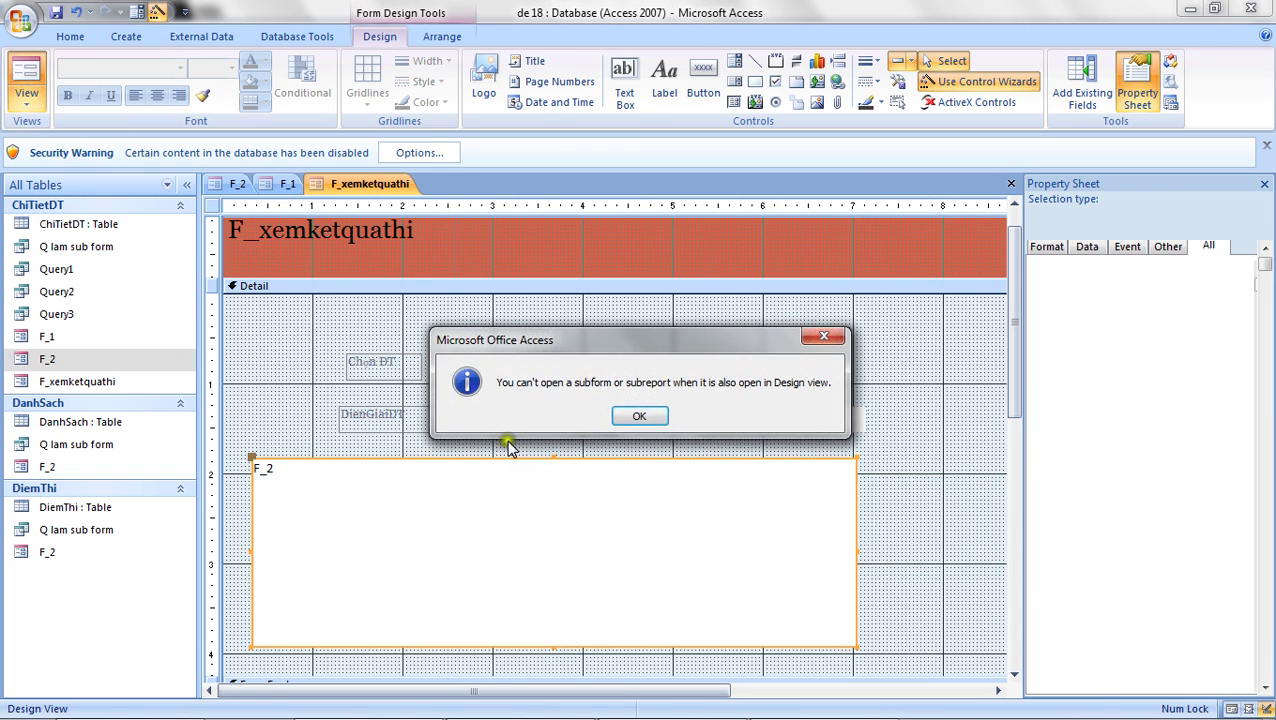
left_click(637, 418)
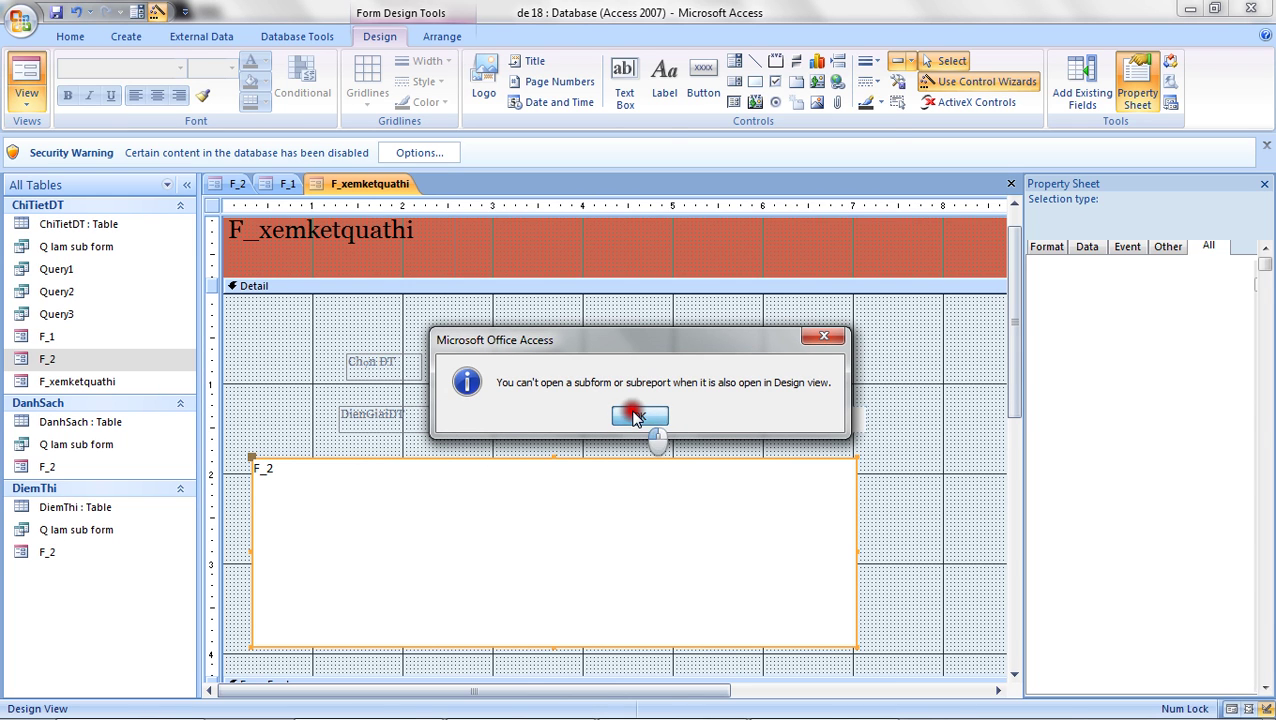
right_click(268, 184)
left_click(292, 212)
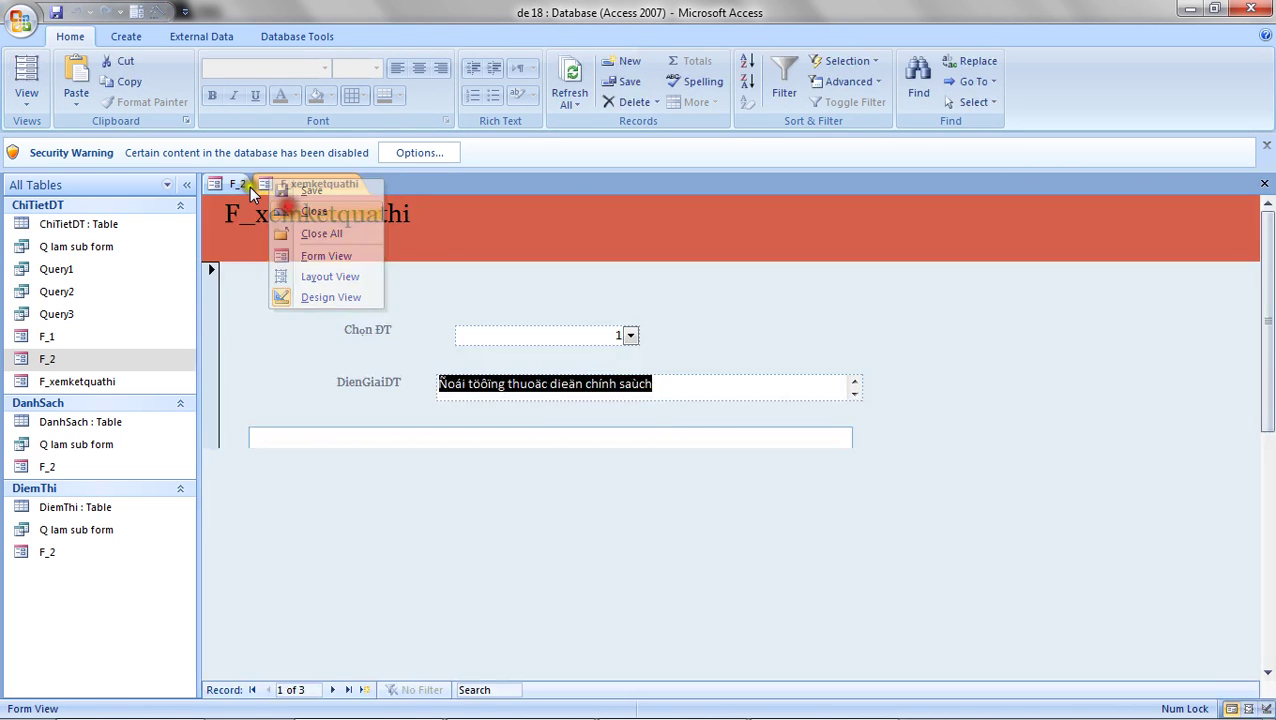
right_click(230, 184)
left_click(262, 213)
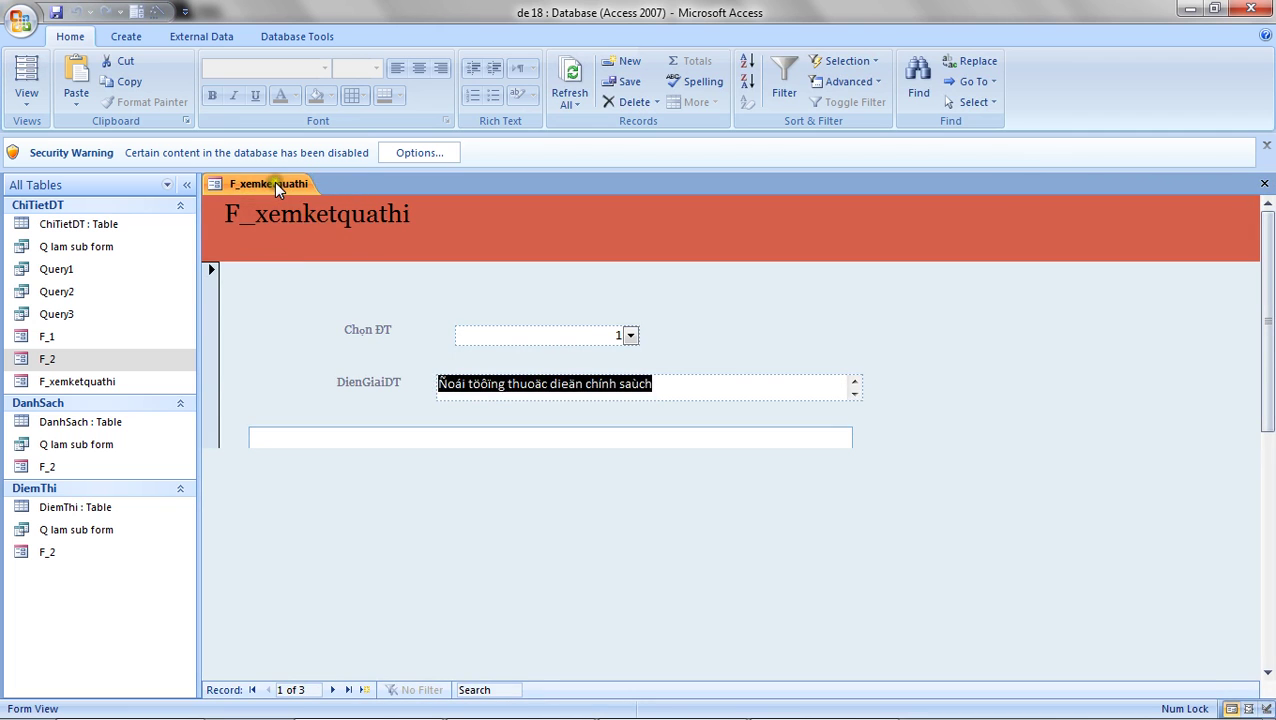
left_click(27, 100)
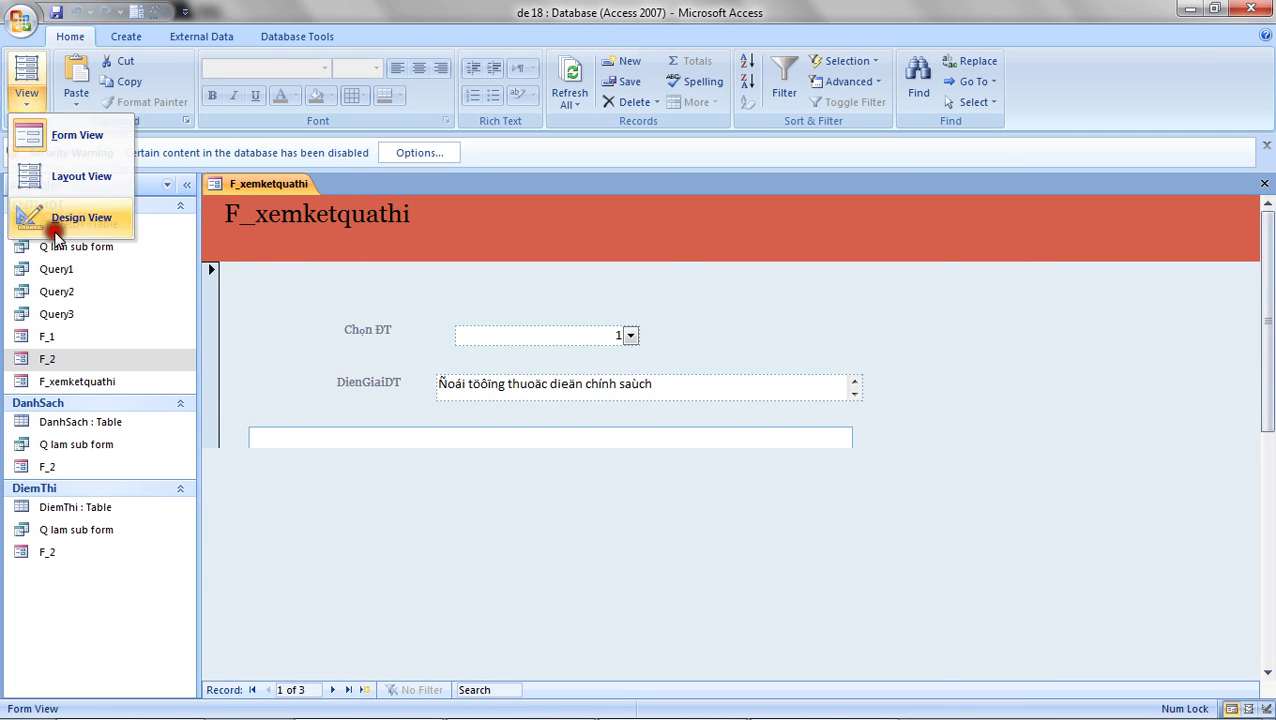
left_click(60, 217)
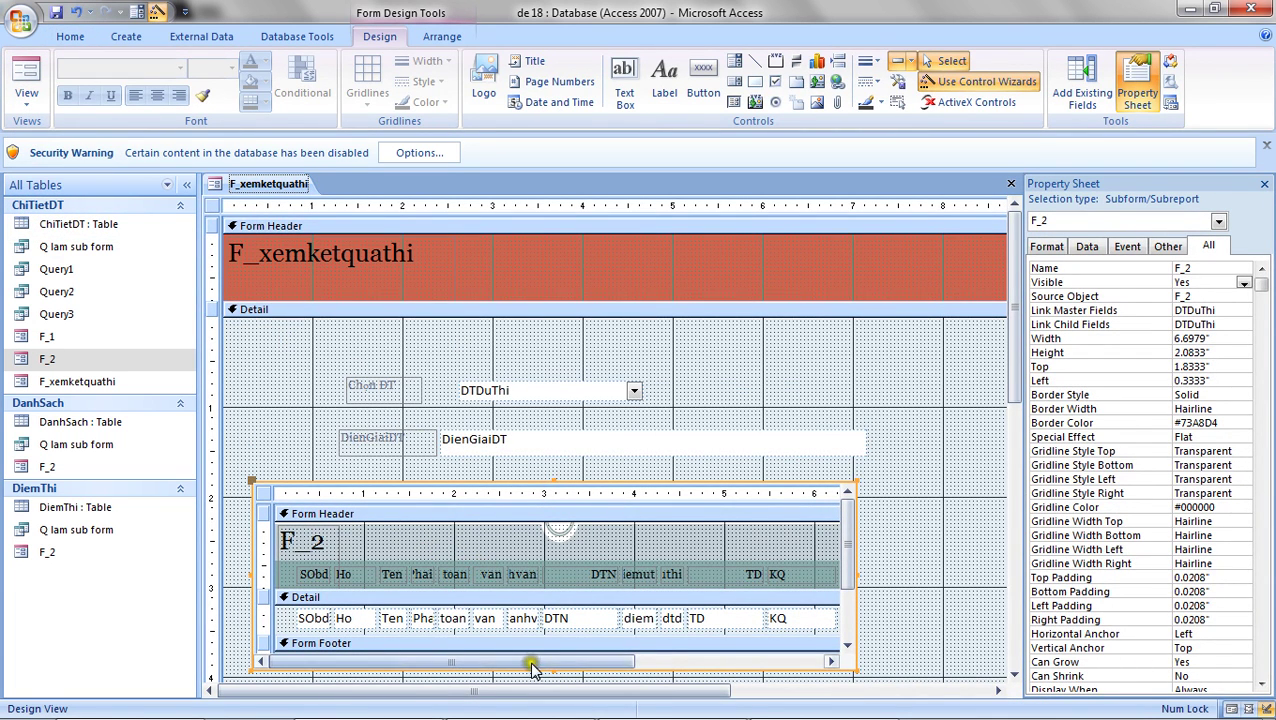
- Extend the main form's Detail section downward, enlarge the F_2 subform's height and width, and widen its inner form to about 6.83"
left_click_drag(1013, 330, 1011, 484)
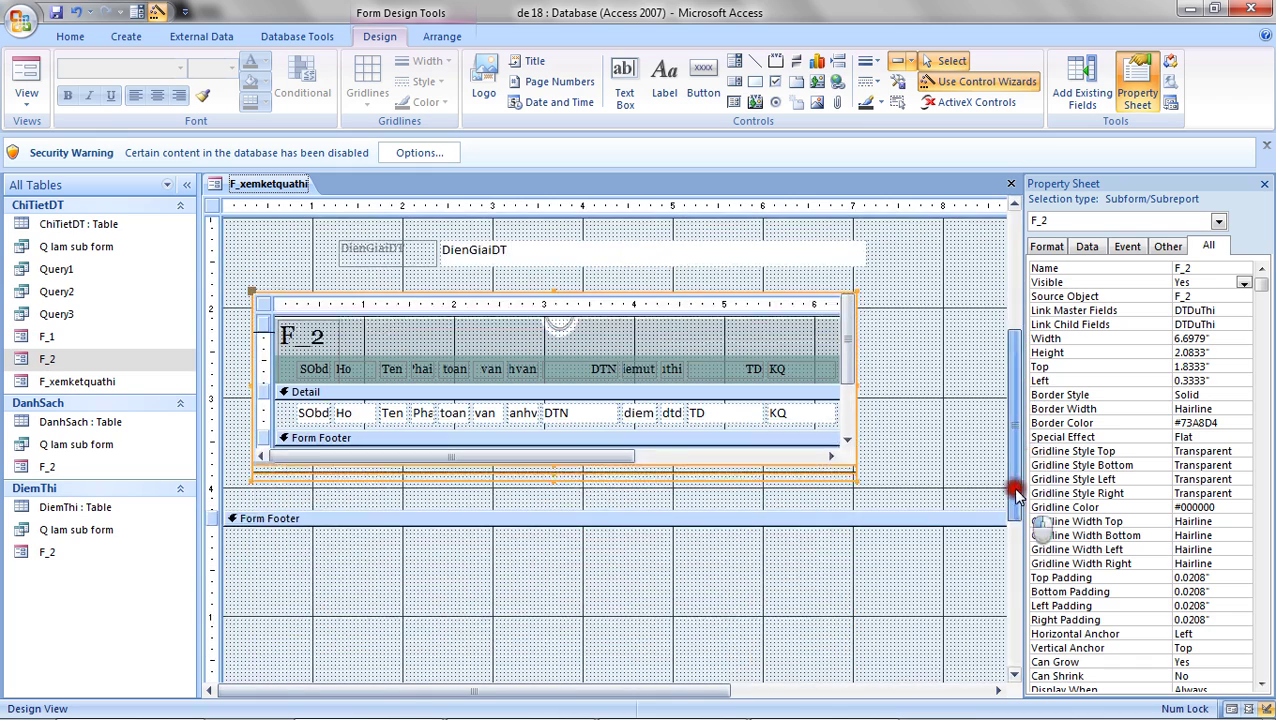
left_click_drag(519, 507, 524, 648)
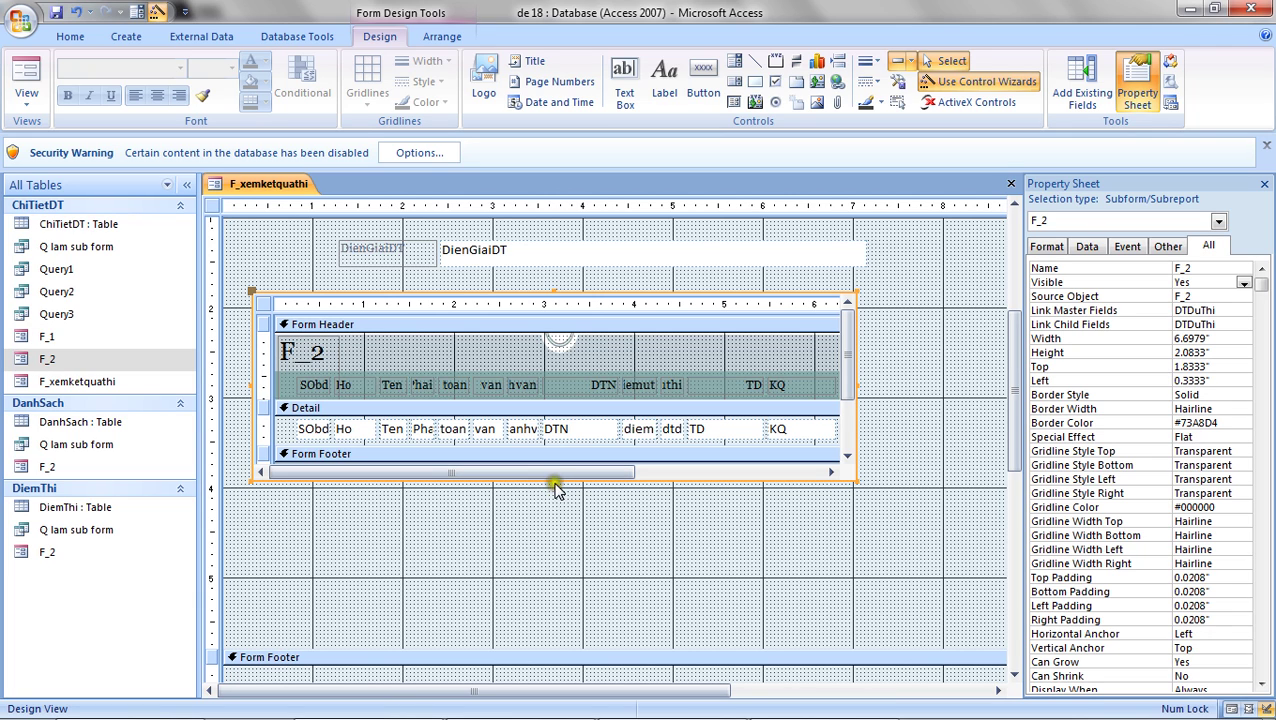
left_click_drag(555, 484, 561, 636)
left_click_drag(860, 468, 951, 480)
left_click_drag(844, 383, 888, 392)
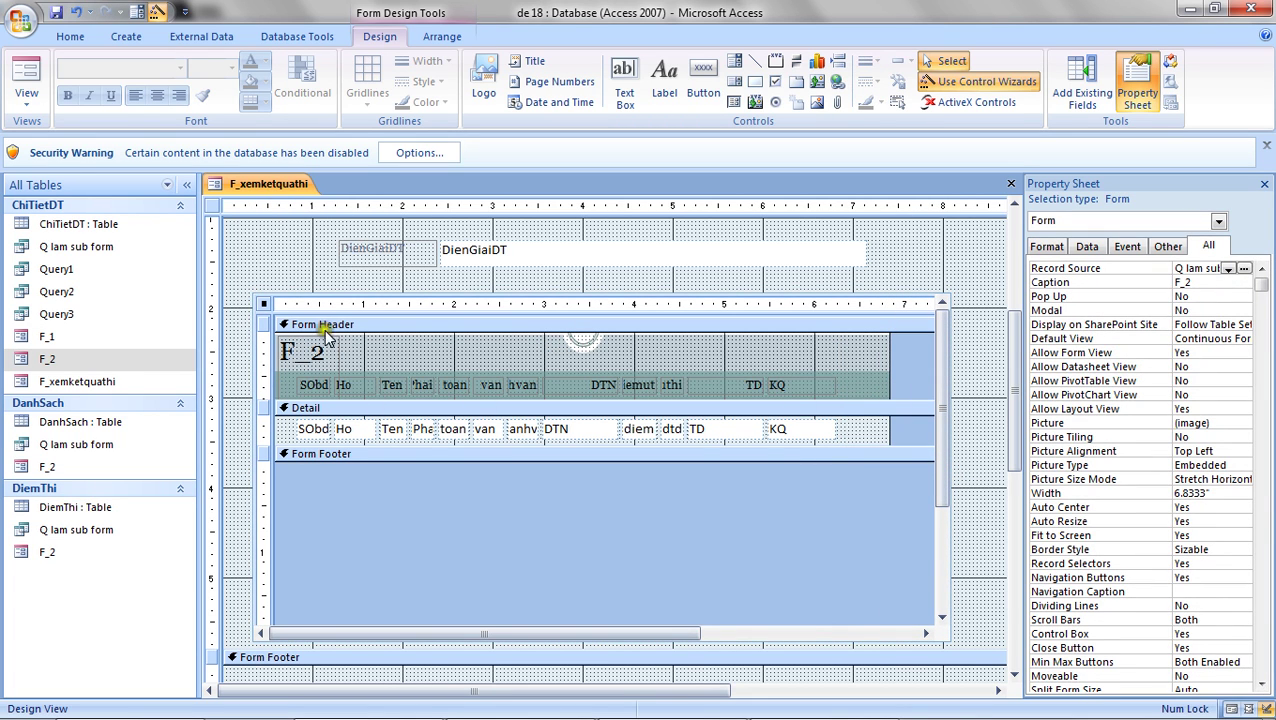
left_click_drag(356, 304, 265, 296)
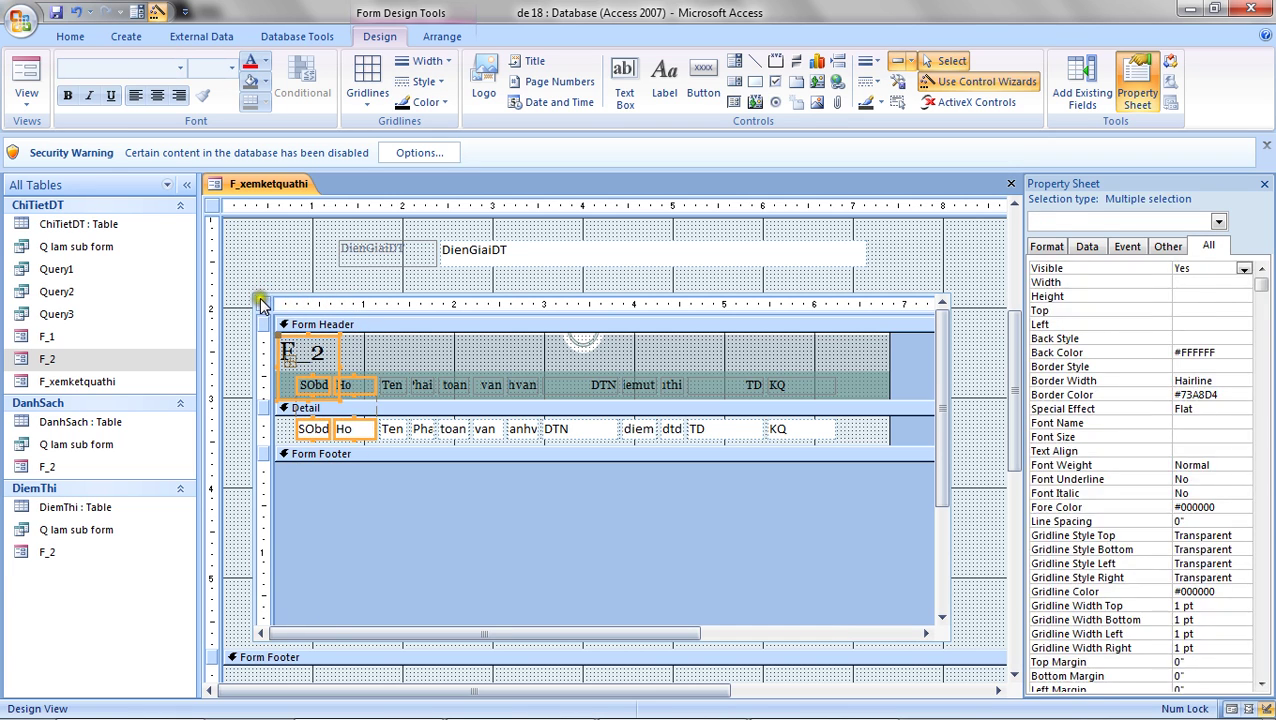
left_click(262, 303)
left_click(273, 300)
left_click(296, 302)
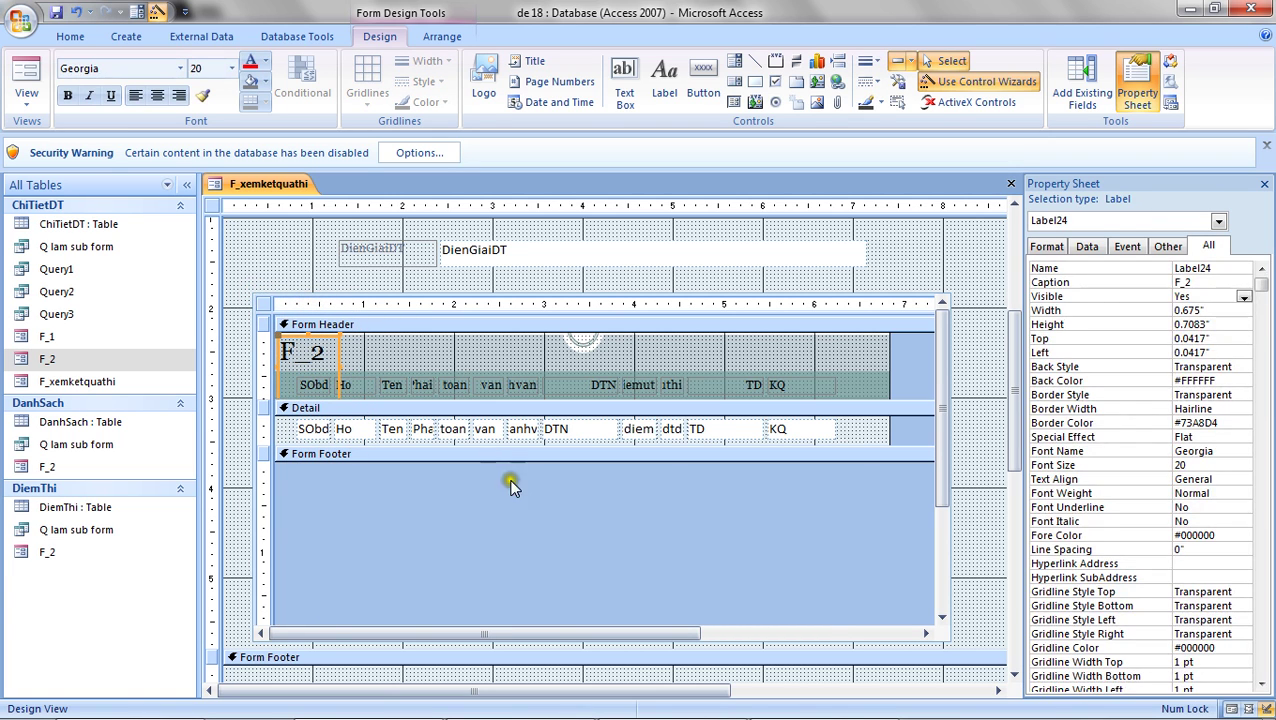
left_click(519, 527)
- Widen the main form to about 11.25" to make room beside the F_2 subform
left_click(778, 692)
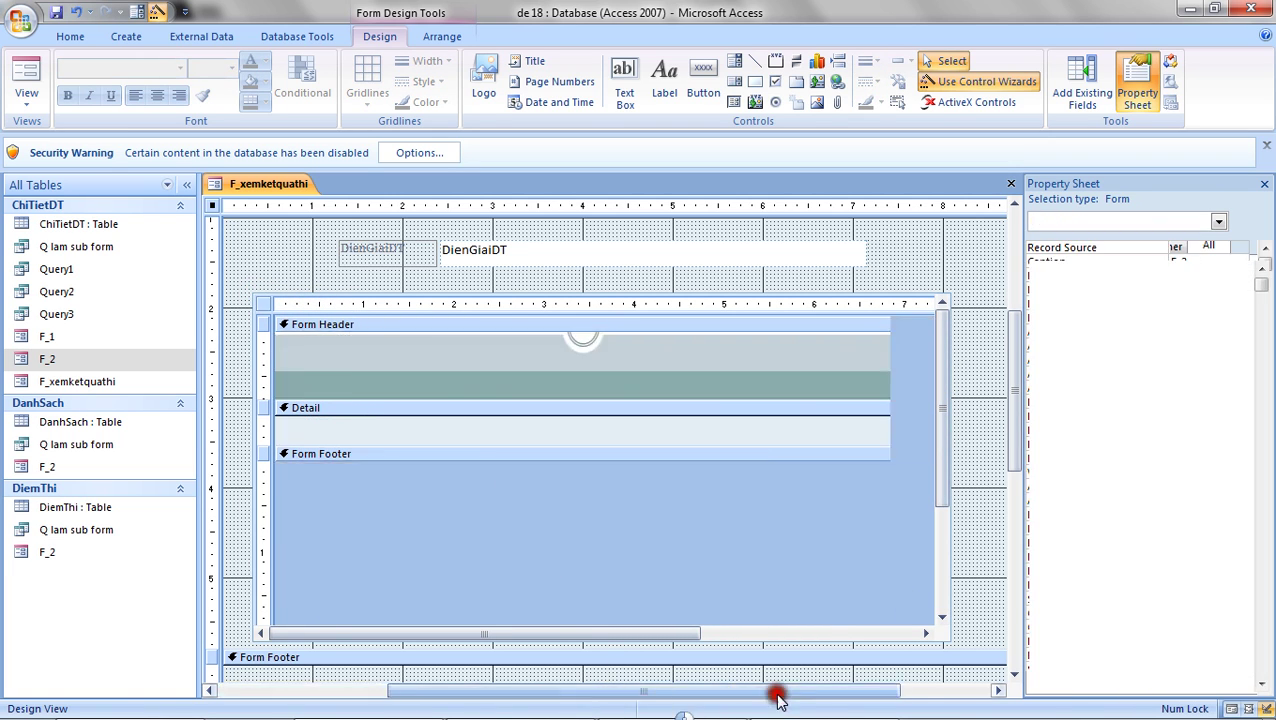
left_click_drag(778, 697, 849, 686)
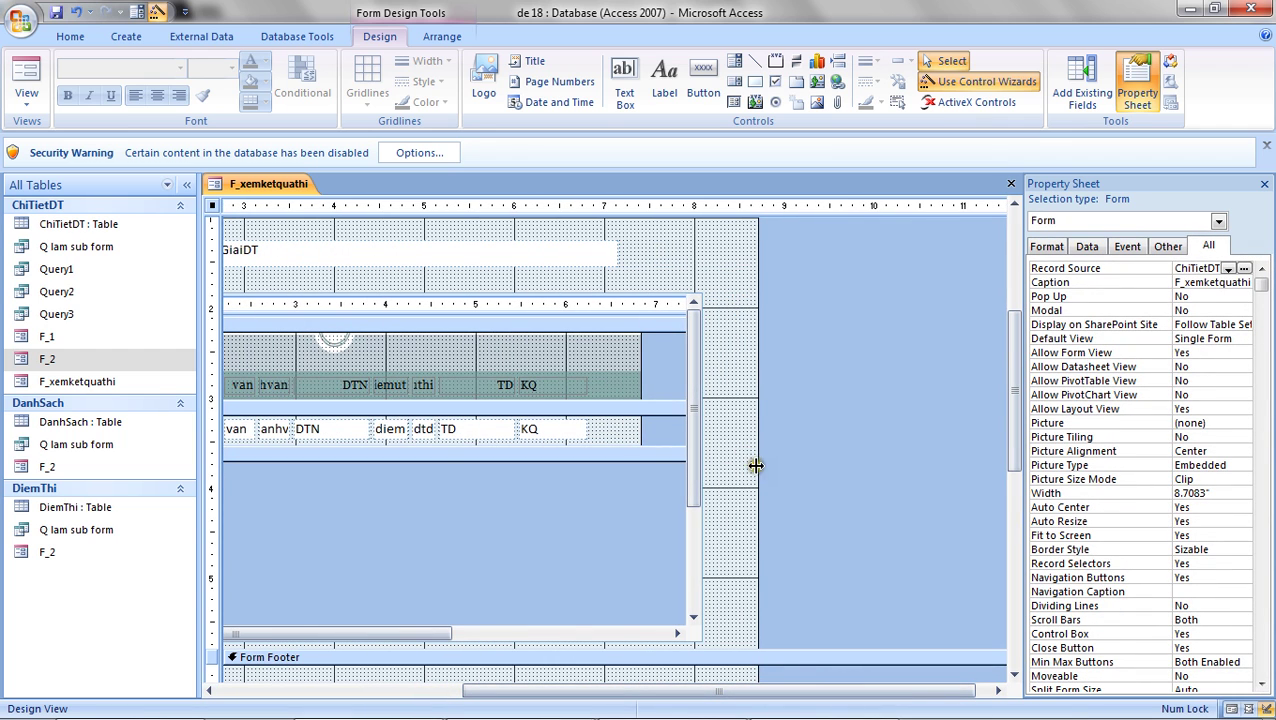
left_click_drag(756, 465, 985, 492)
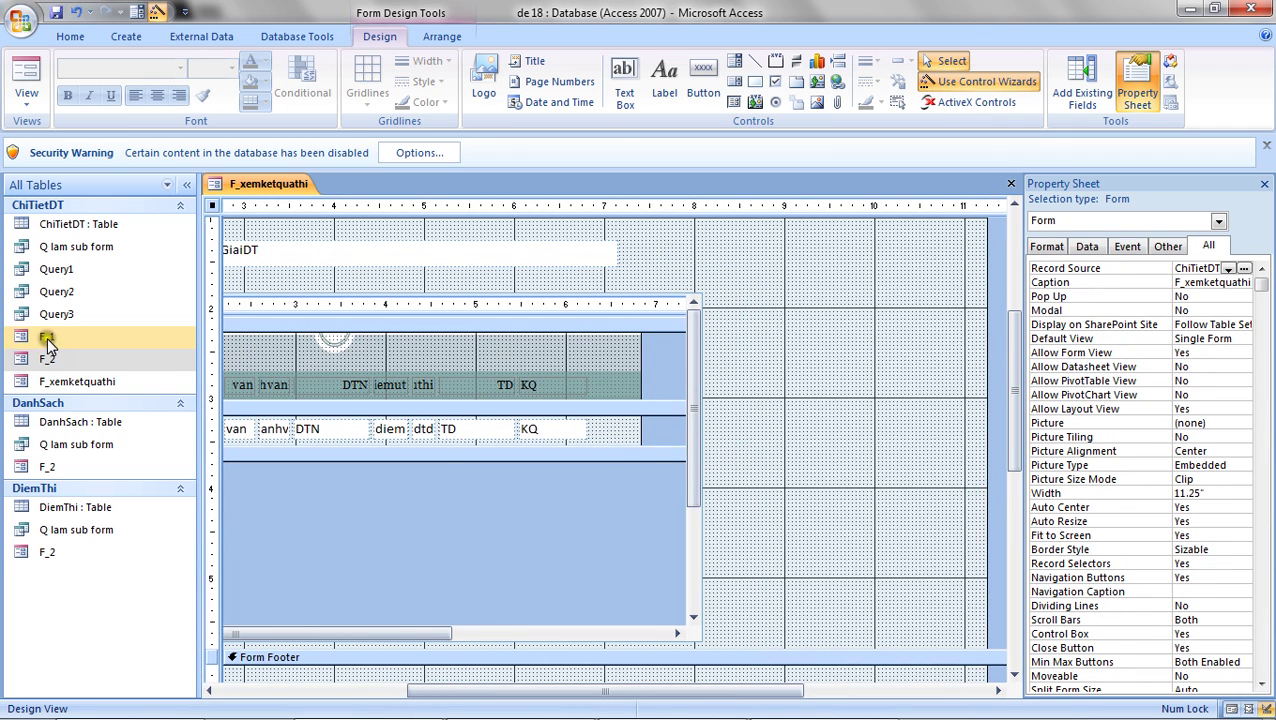
- Embed F_1 as a subform beside F_2, delete its label, and move it to about 8.21" left and 1.83" from the top
left_click_drag(47, 336, 791, 318)
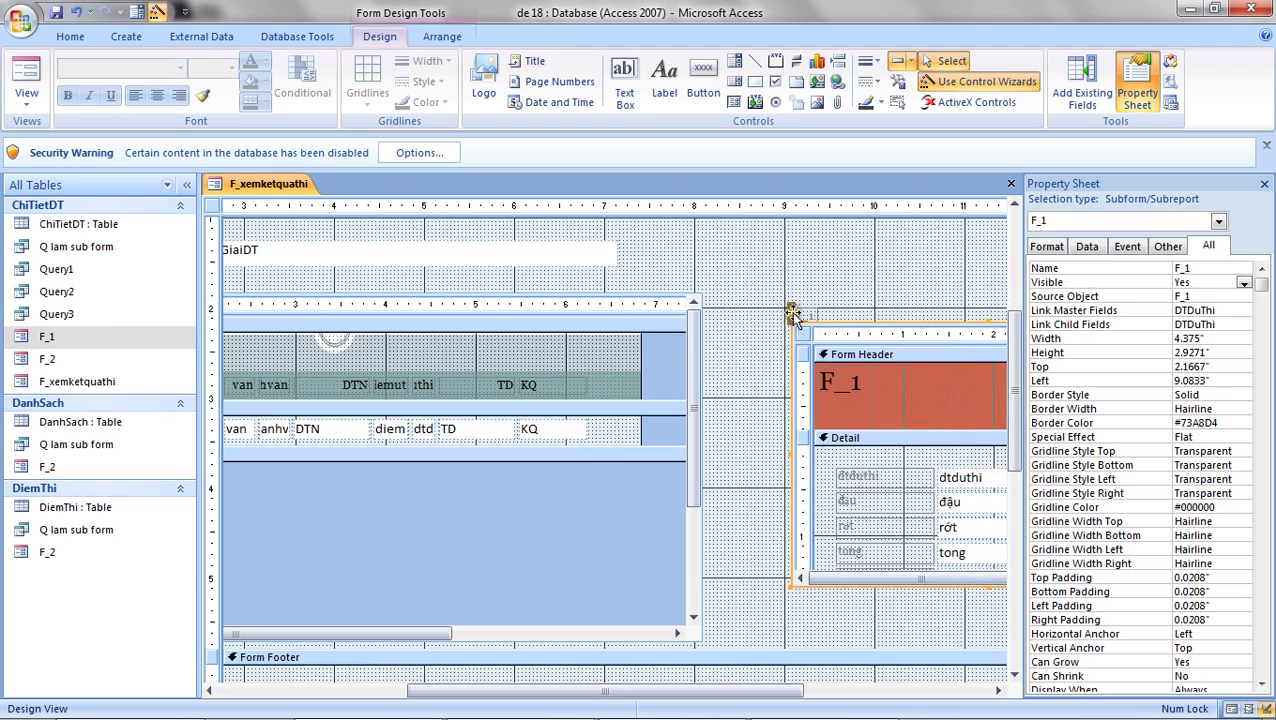
key("Delete")
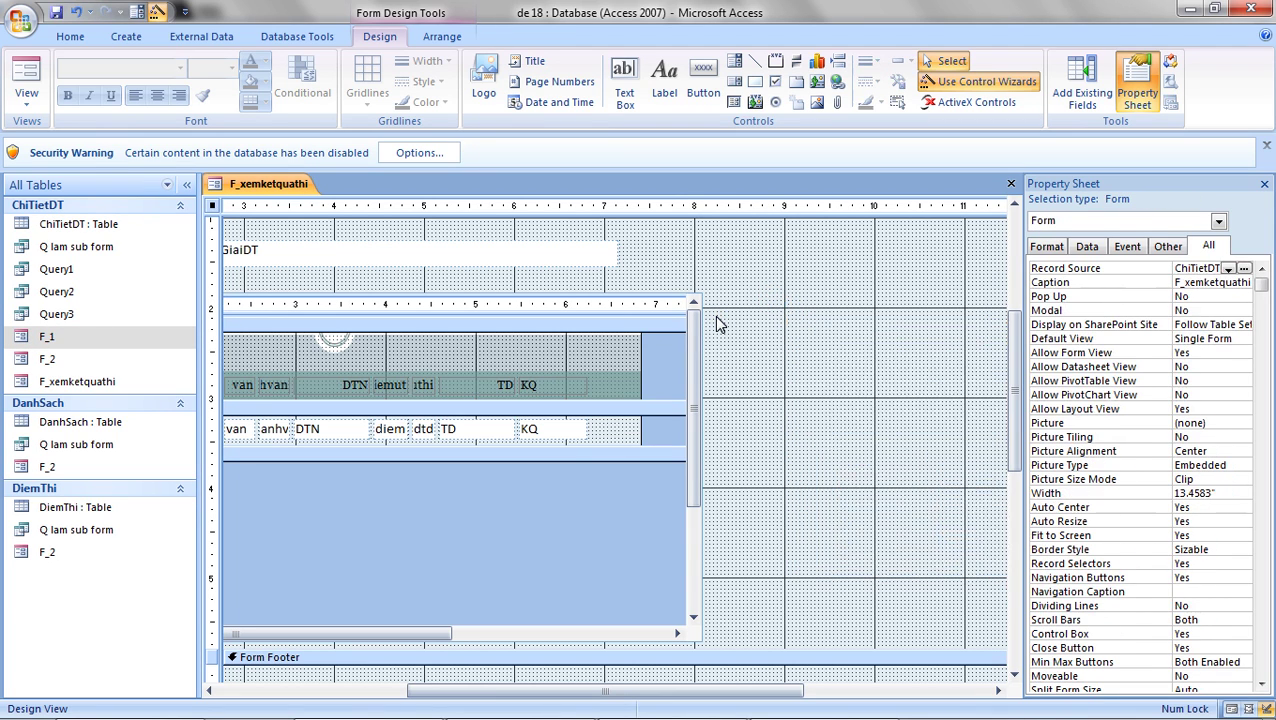
left_click_drag(45, 336, 786, 305)
left_click(786, 305)
key("Delete")
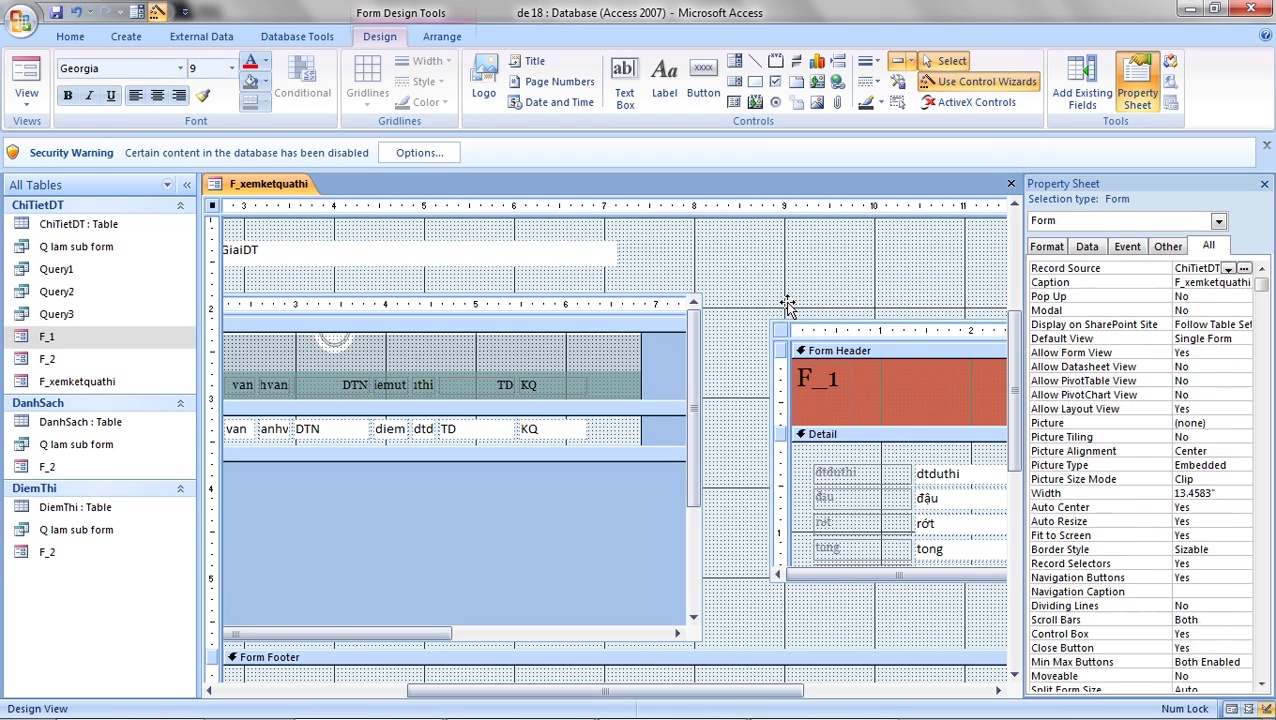
left_click(762, 305)
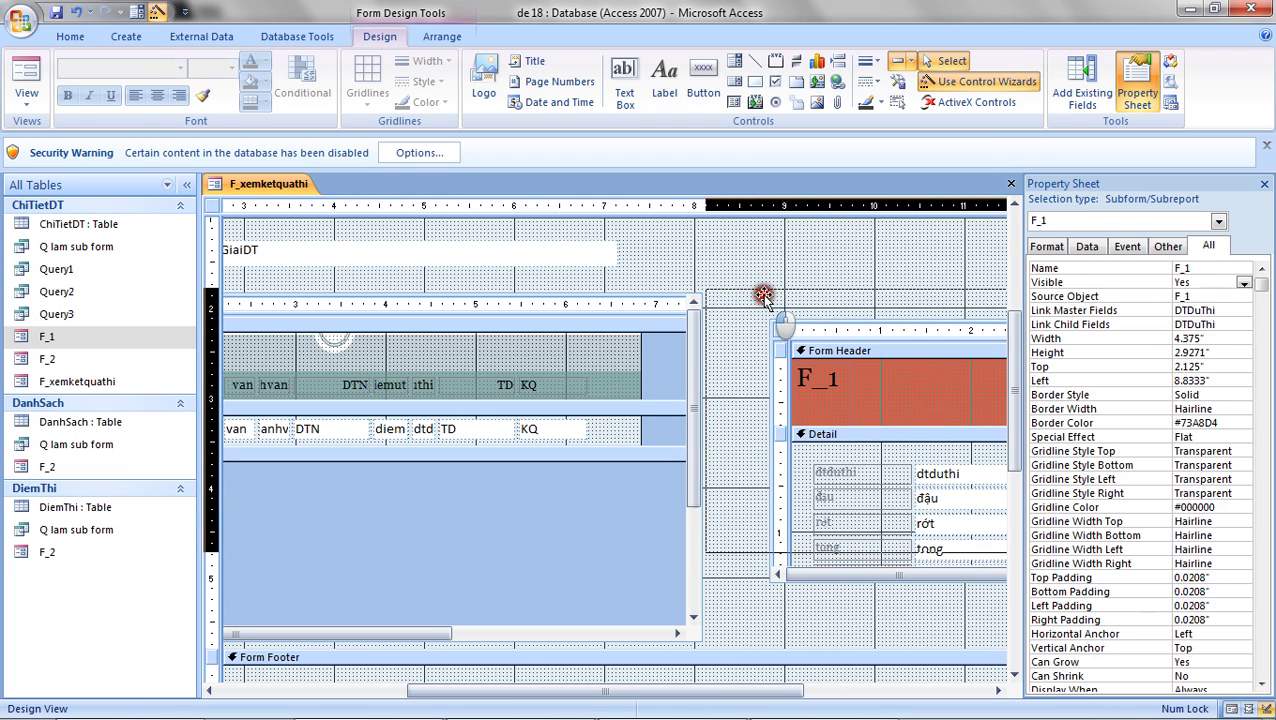
- Reposition the F_1 subform to about 8.13" left and 1.96" from the top, enlarge it to about 3.72" high, and widen it
left_click(720, 683)
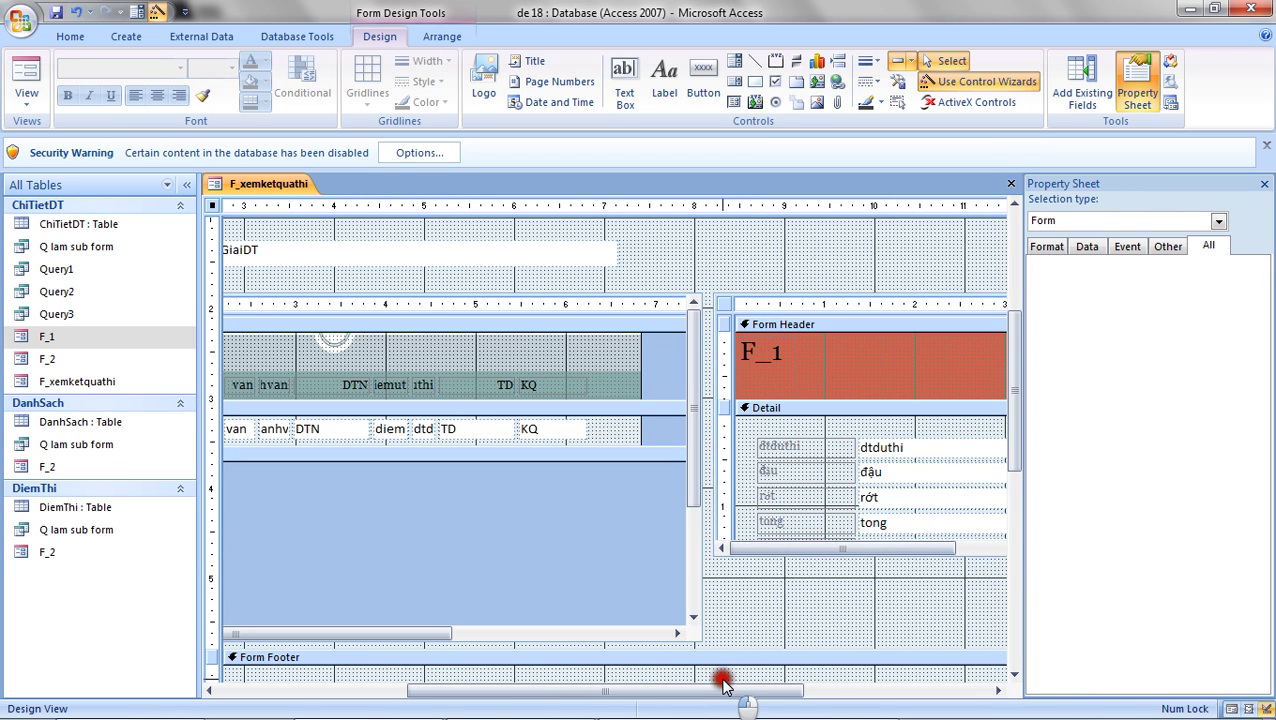
left_click_drag(723, 690, 873, 660)
left_click_drag(490, 552, 365, 549)
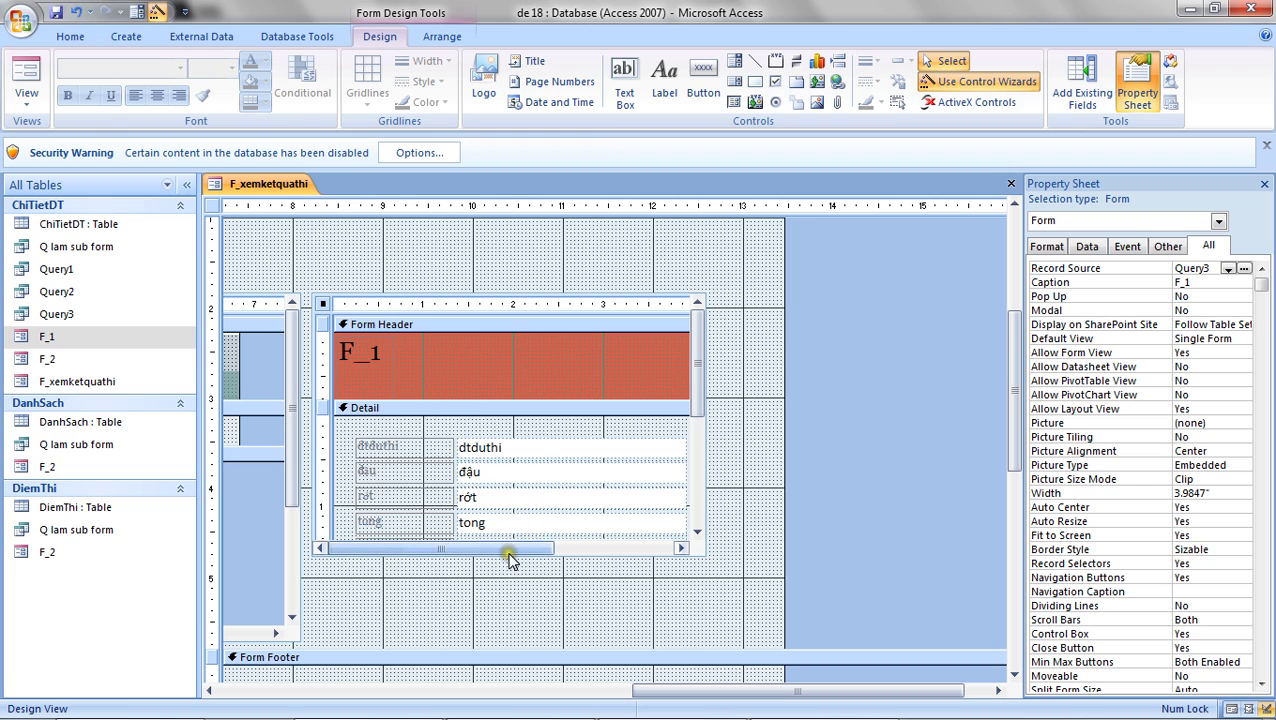
left_click(497, 302)
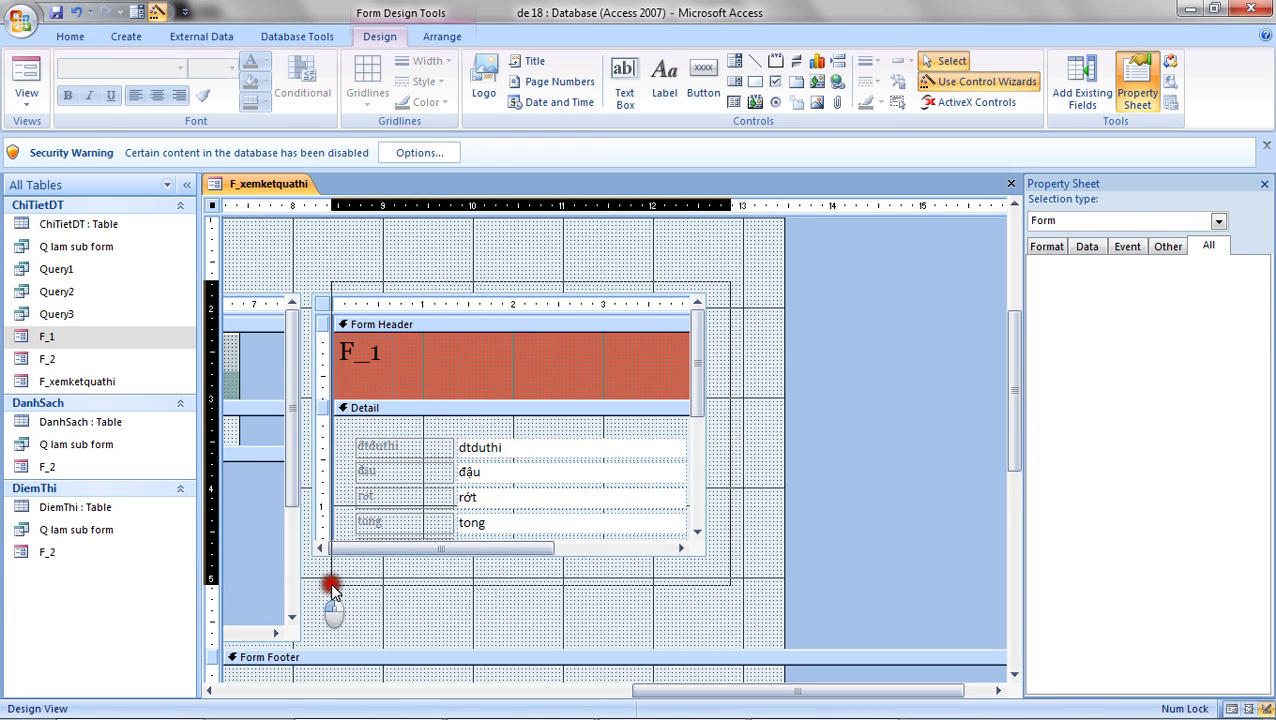
left_click_drag(307, 583, 387, 556)
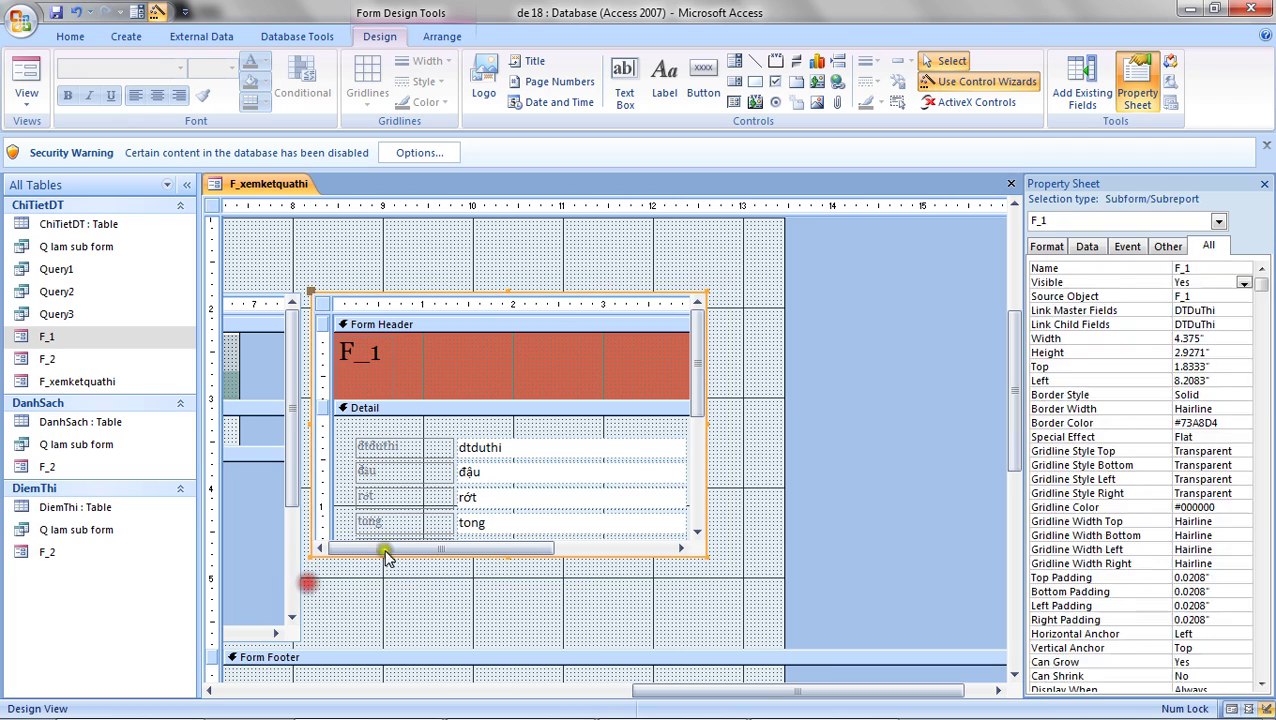
left_click(507, 563)
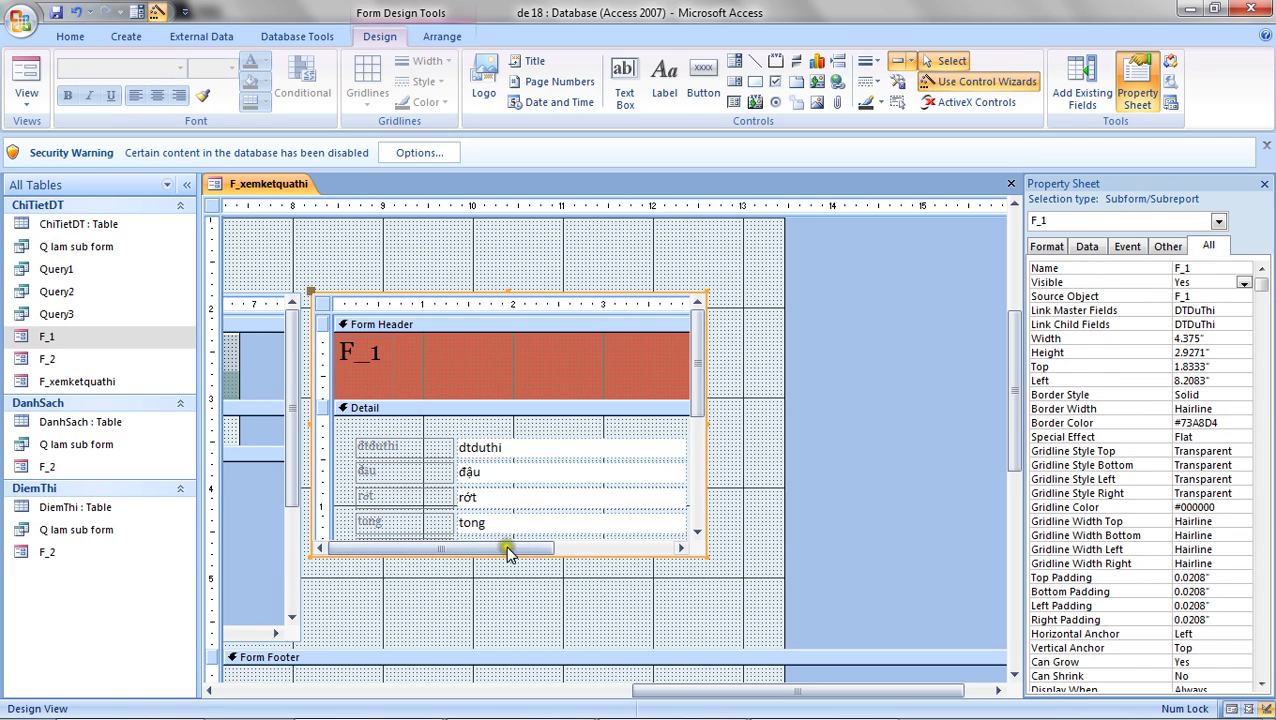
left_click_drag(508, 553, 500, 641)
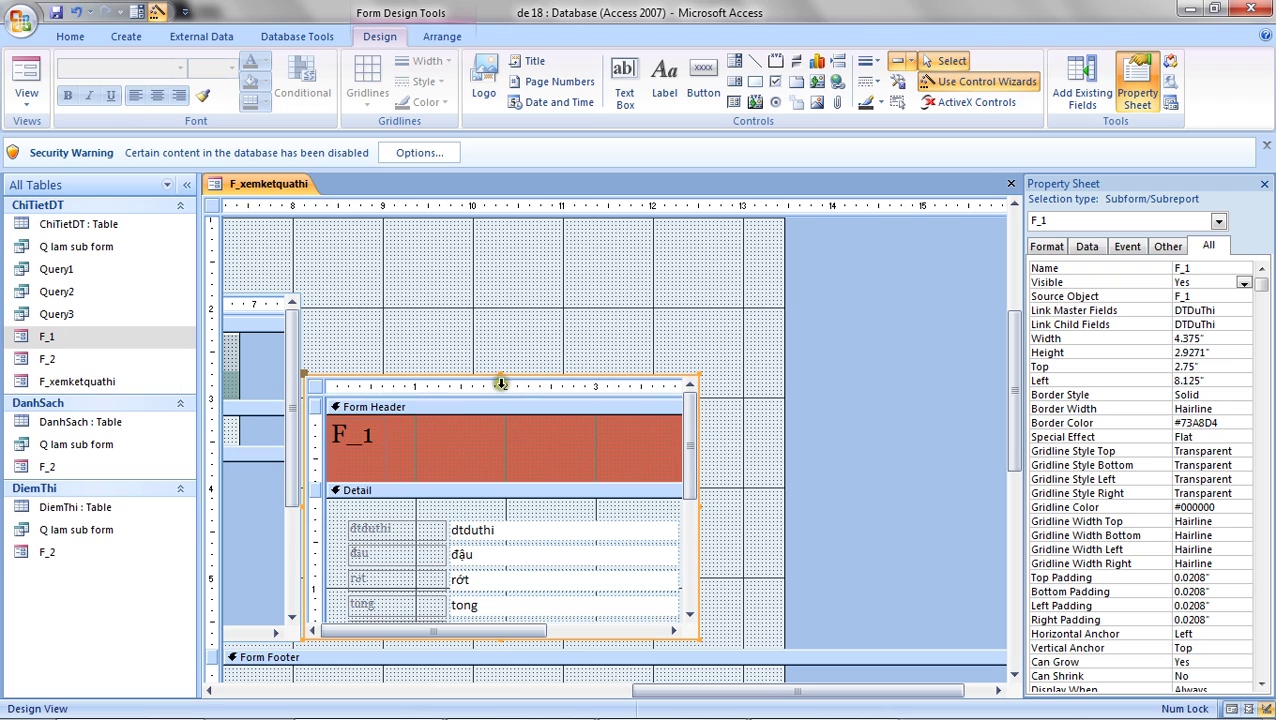
left_click_drag(504, 372, 502, 304)
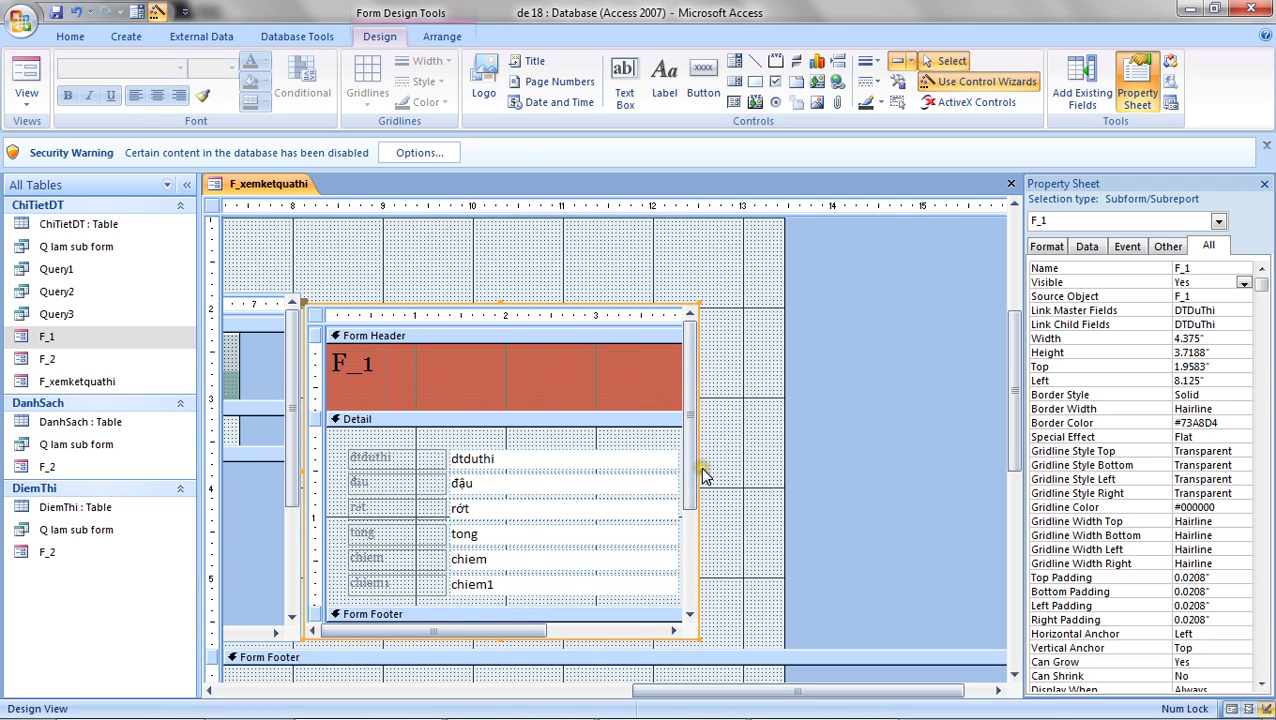
left_click_drag(698, 471, 775, 481)
- Remove the control layout from all F_1 detail fields and labels, and widen the inner form to about 4.83"
left_click(749, 489)
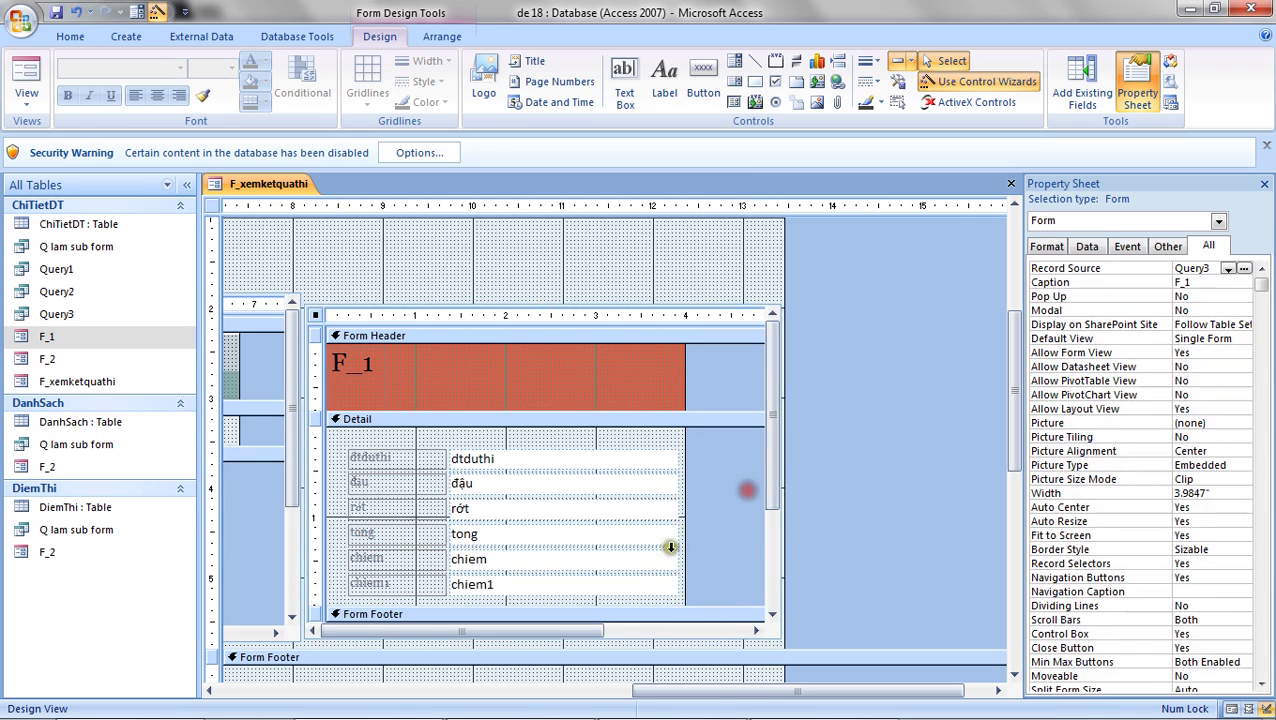
left_click_drag(675, 607, 346, 444)
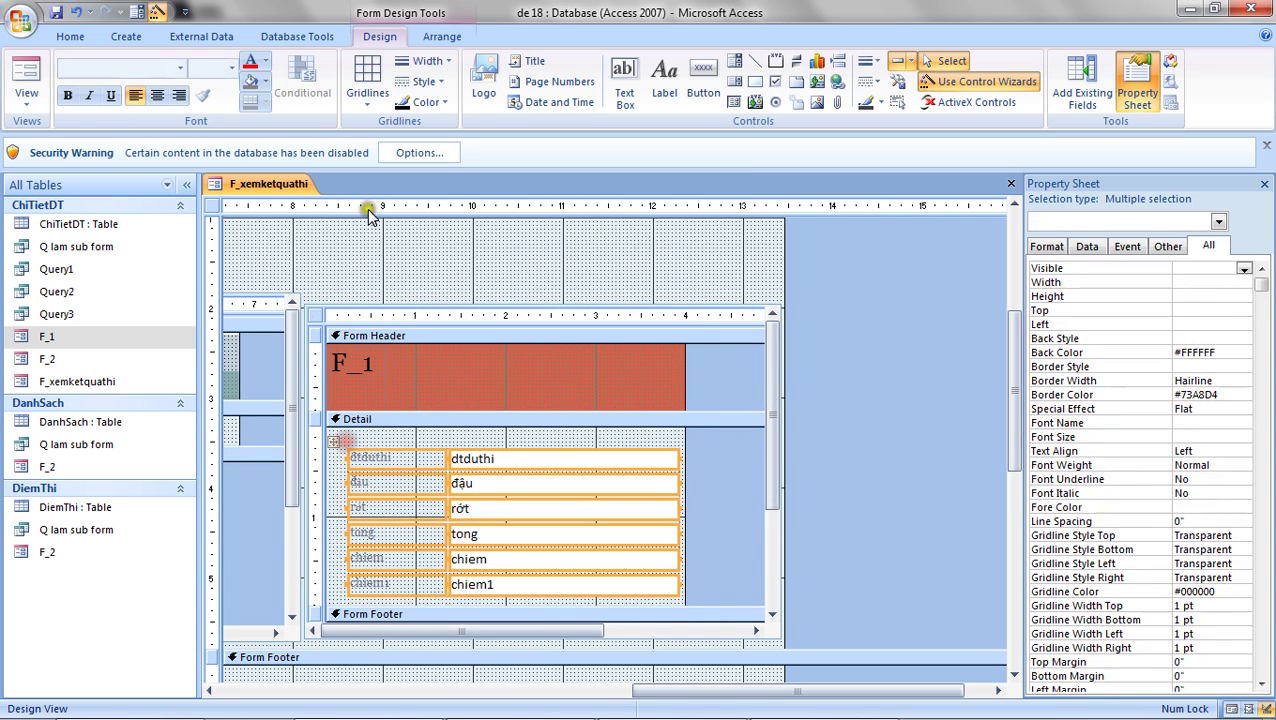
left_click(440, 36)
left_click(152, 80)
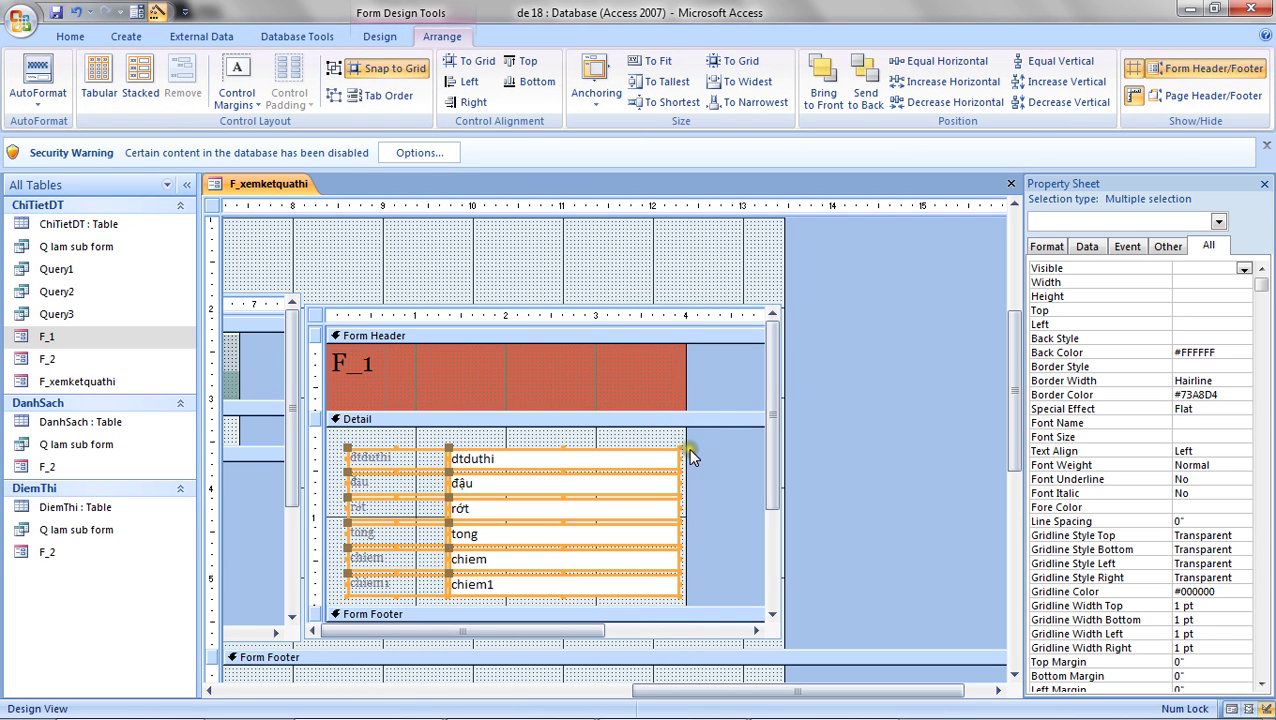
left_click_drag(686, 444, 760, 447)
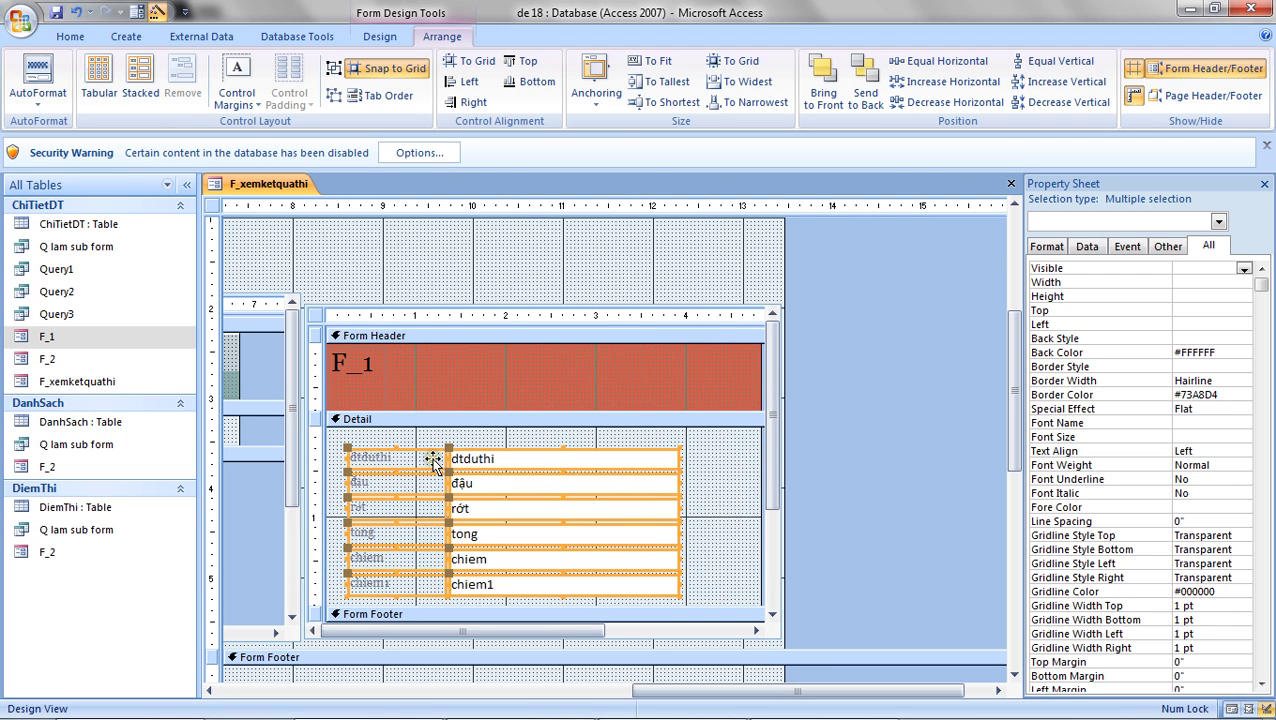
- Delete the dtduthi field and its label from the Detail section of the F_1 subform
left_click(690, 485)
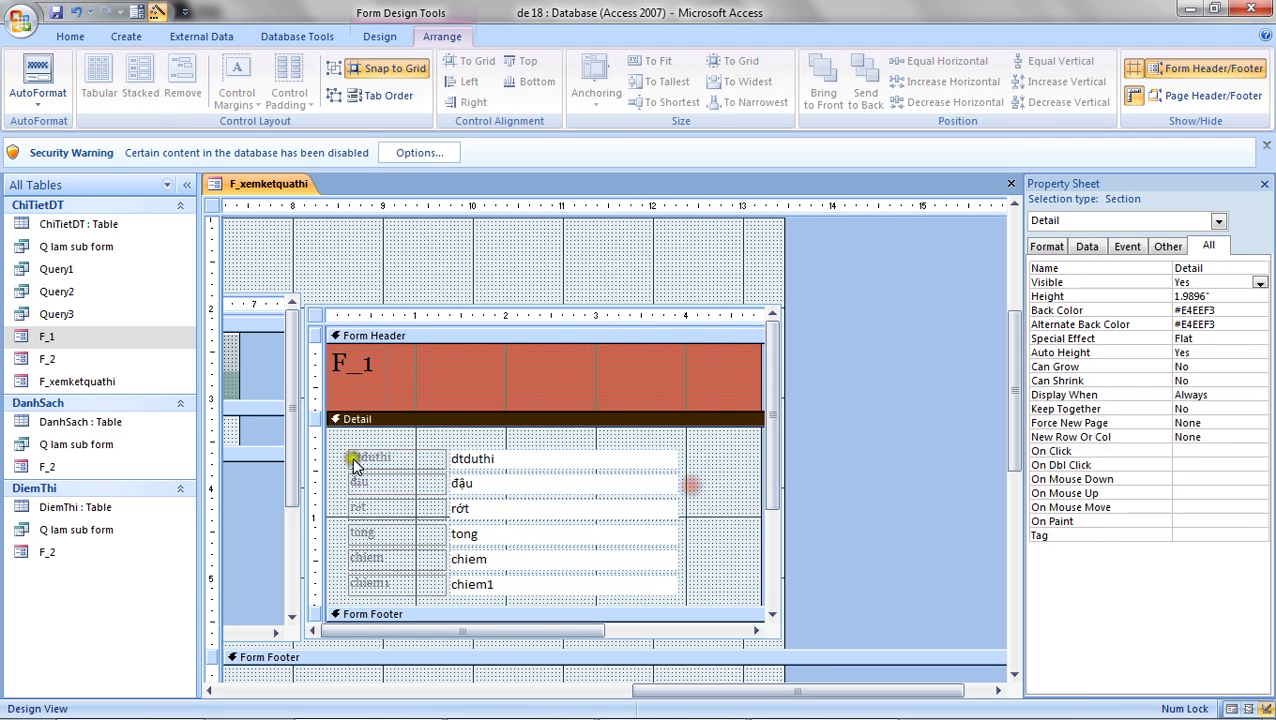
left_click(494, 462)
key("Delete")
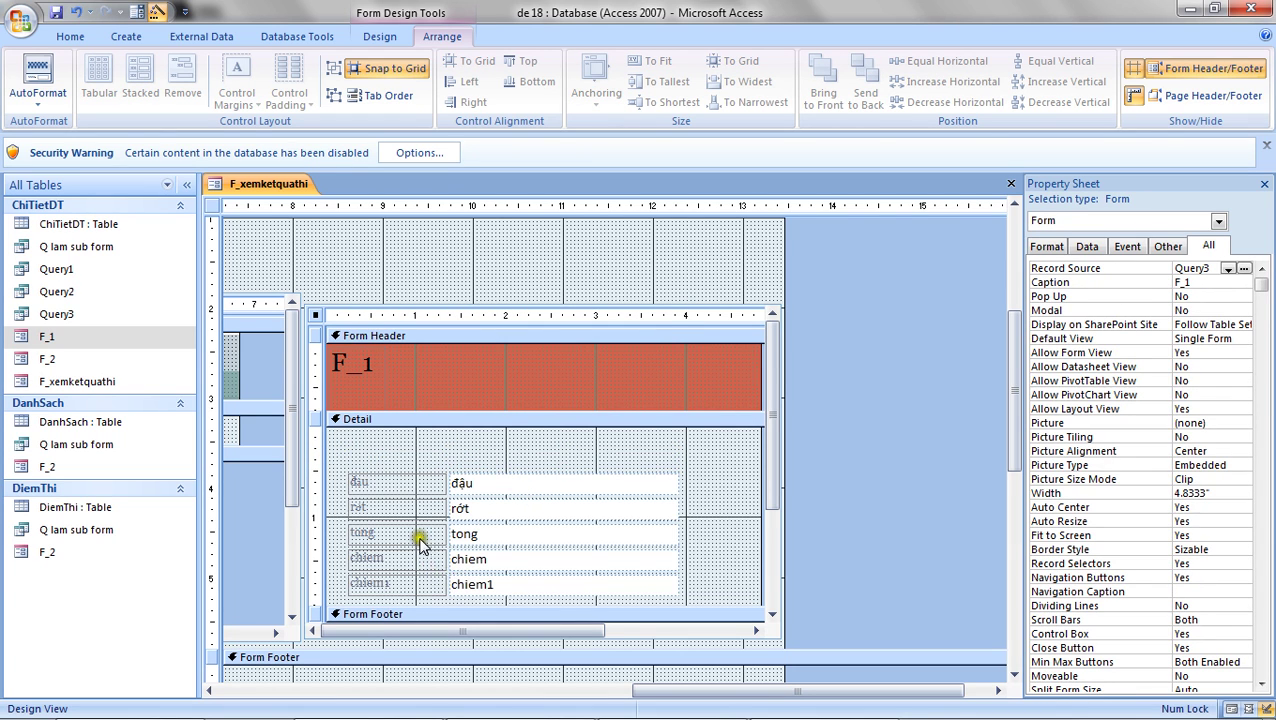
- Move the tong field and its label to the start of the F_1 Detail section and narrow its text box to about 0.83"
left_click_drag(420, 542, 414, 447)
left_click(464, 447)
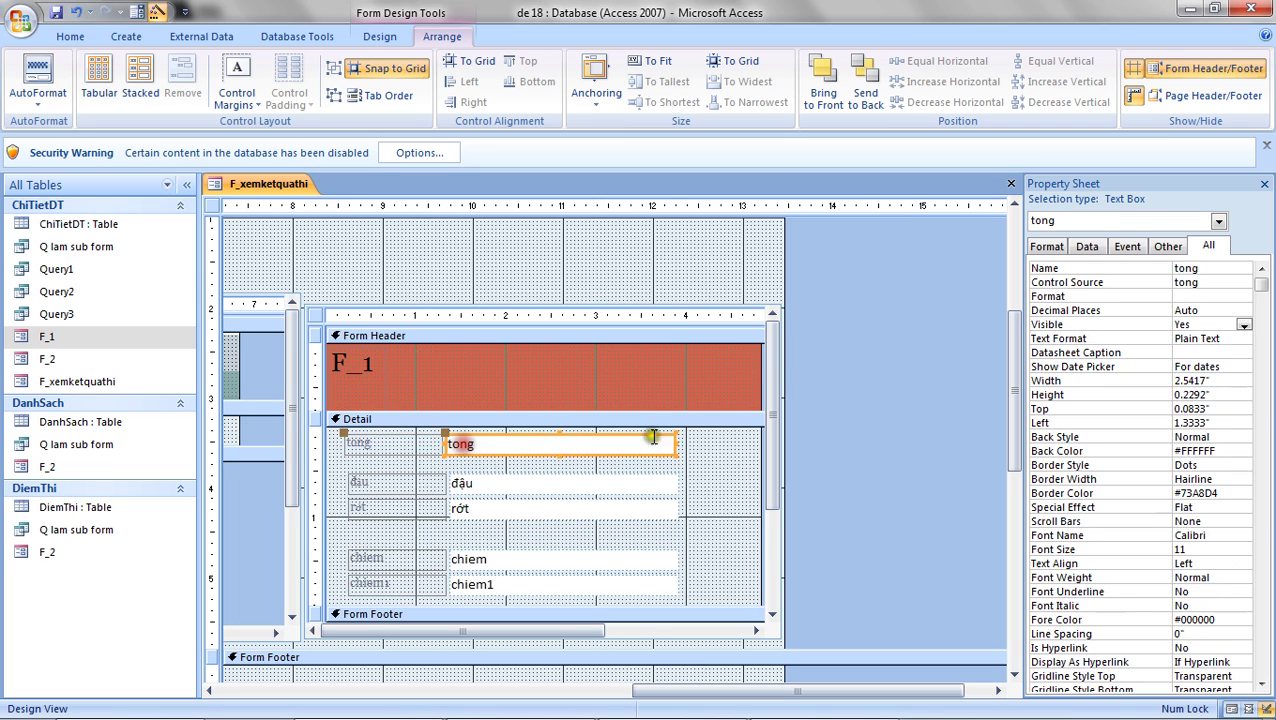
left_click_drag(673, 445, 518, 444)
- Shift the rớt field down, shorten the đậu label to about 0.54", and place the đậu text box below it, about 0.96" wide
left_click(376, 522)
mouse_move(376, 522)
left_mouse_down()
mouse_move(392, 553)
mouse_move(371, 535)
left_mouse_up()
mouse_move(364, 484)
left_mouse_down()
mouse_move(438, 478)
mouse_move(405, 478)
mouse_move(385, 497)
left_mouse_up()
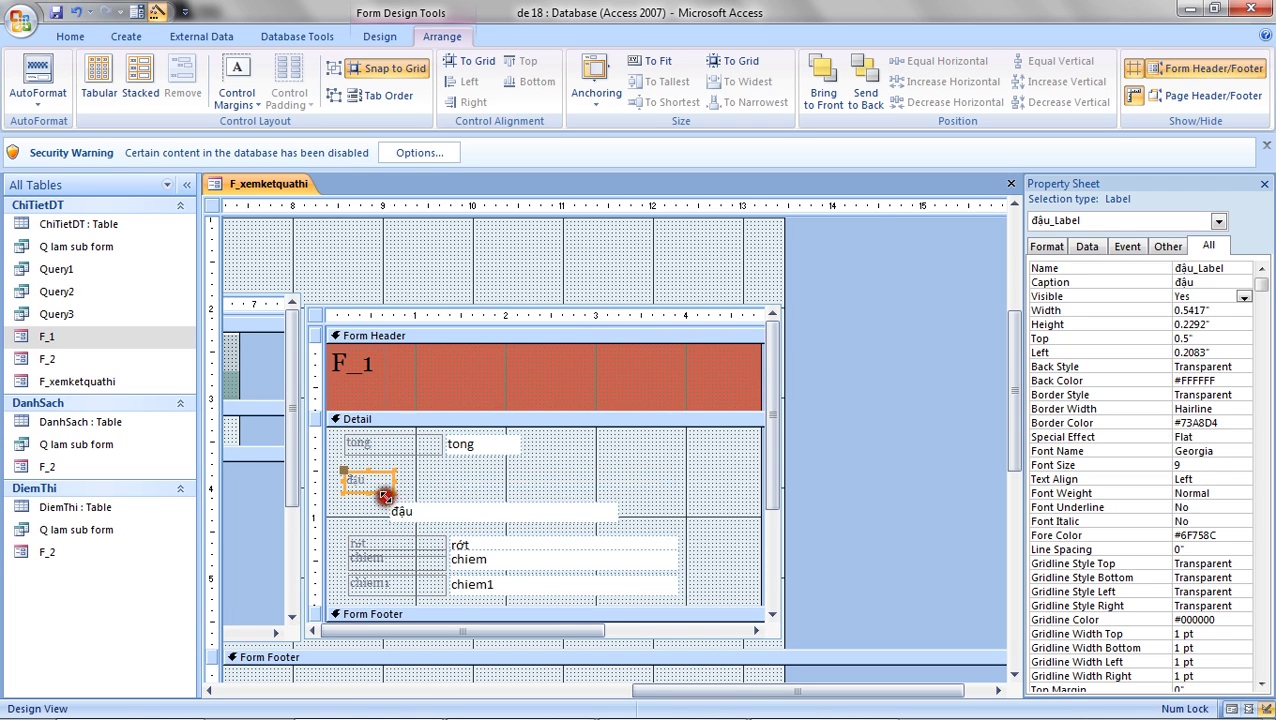
left_click(588, 513)
left_click_drag(618, 512, 475, 513)
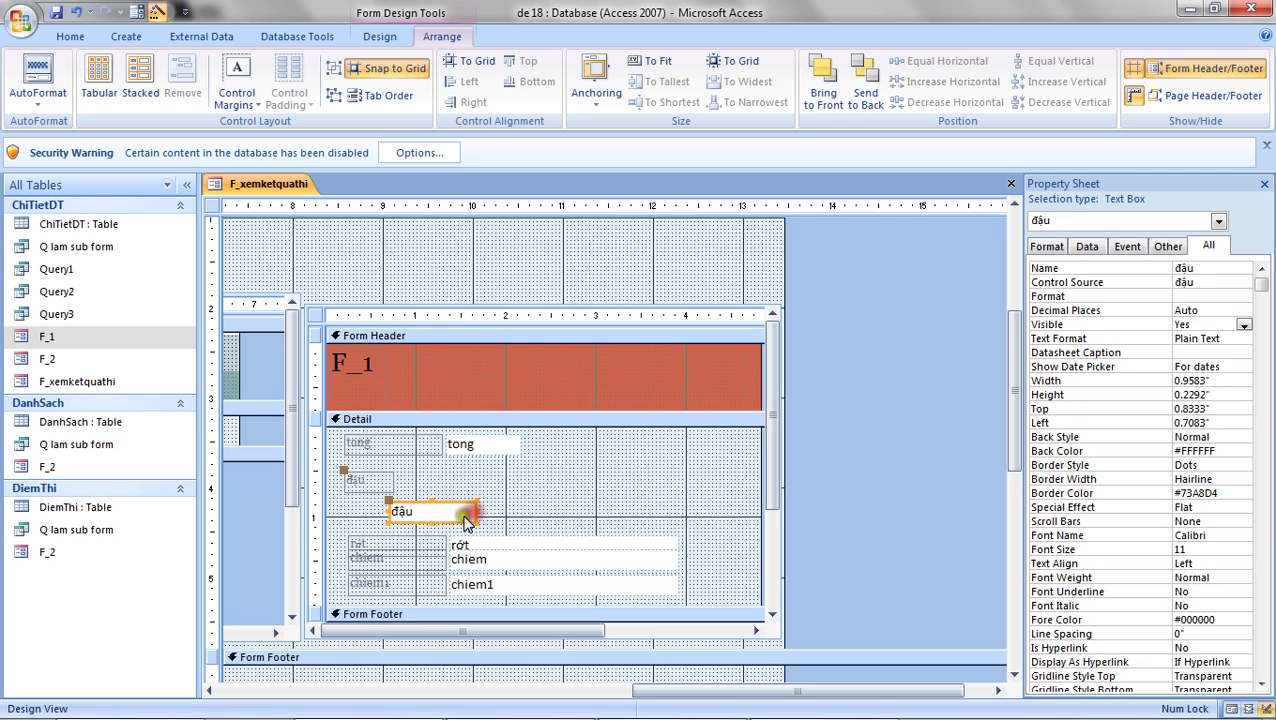
- Reposition the rớt field and its label about 1.17" from the top and narrow its text box to about 0.83"
left_click(360, 543)
left_click_drag(398, 538, 399, 538)
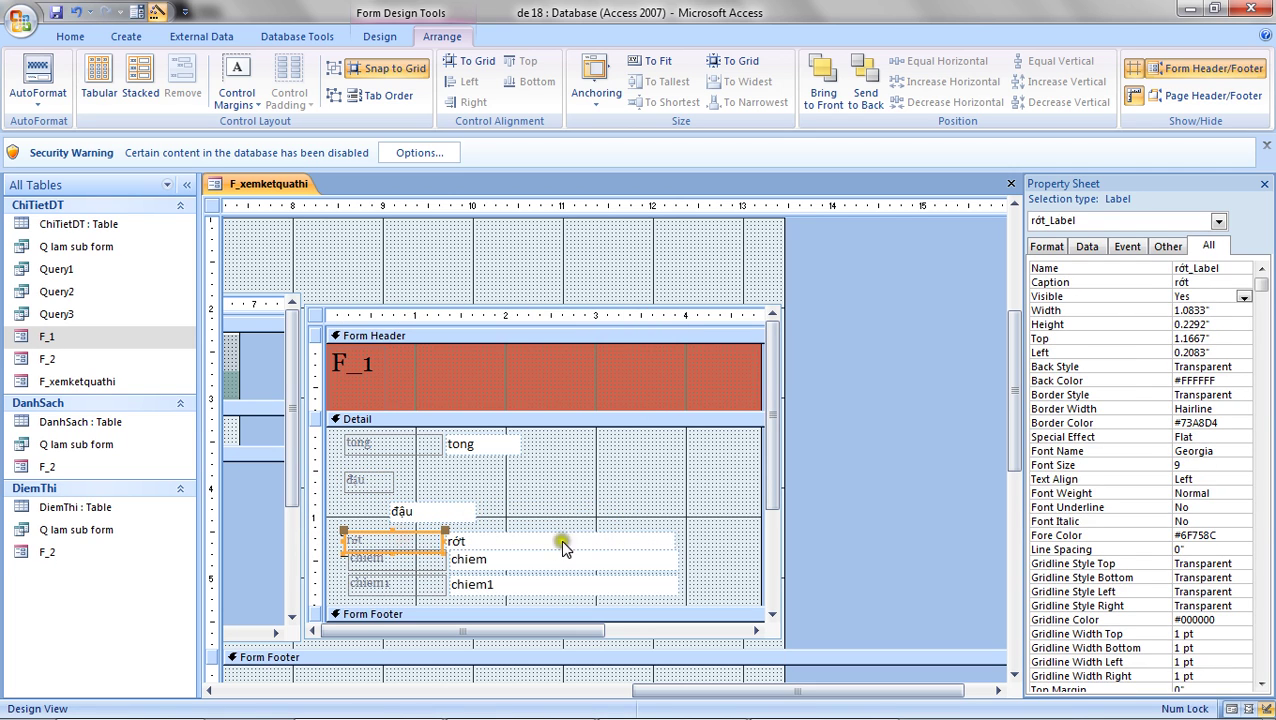
left_click(612, 544)
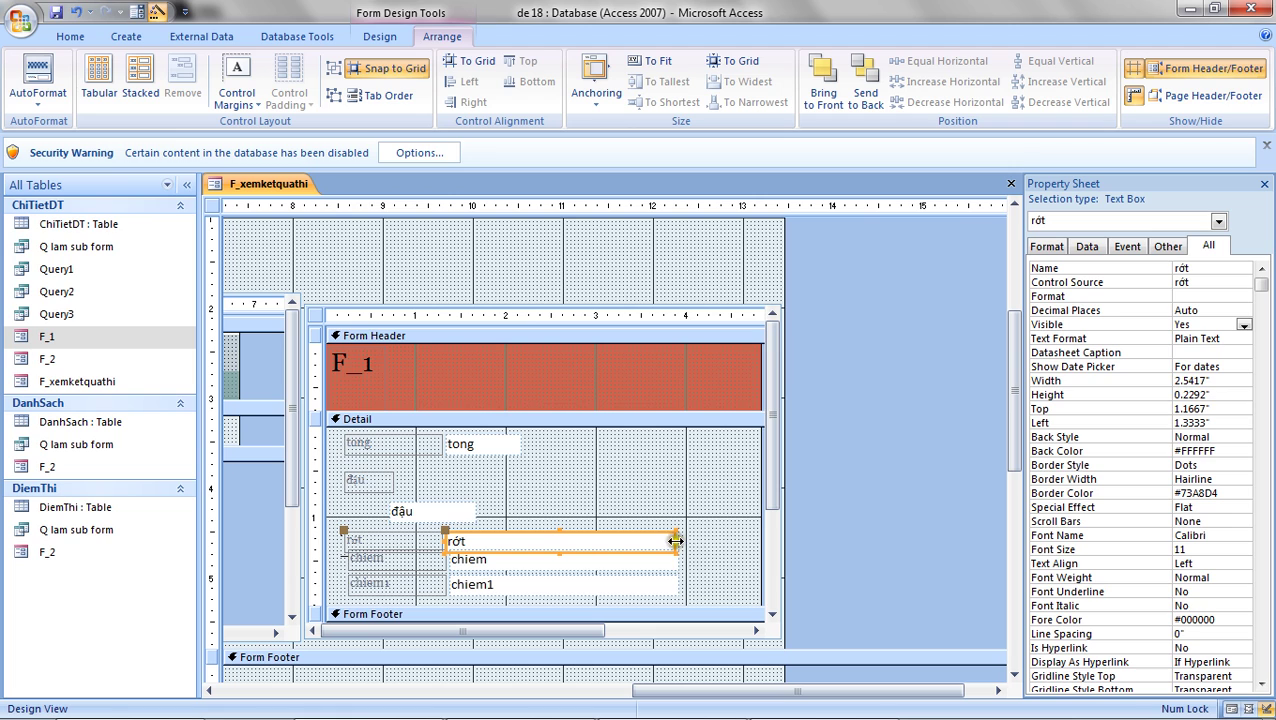
left_click_drag(675, 541, 484, 541)
- Move the chiem field and its label beside the tong and đậu fields, about 0.38" from the top of the Detail section
left_click_drag(360, 562, 553, 467)
left_click(650, 471)
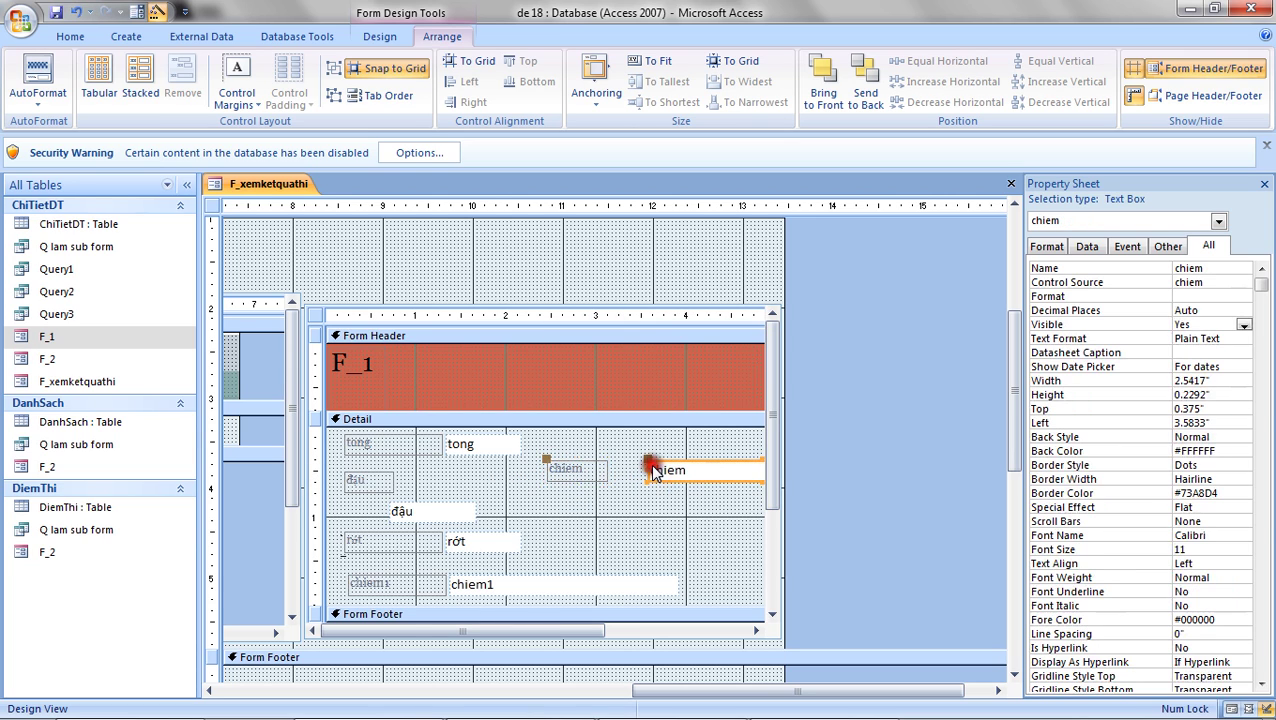
left_click(540, 503)
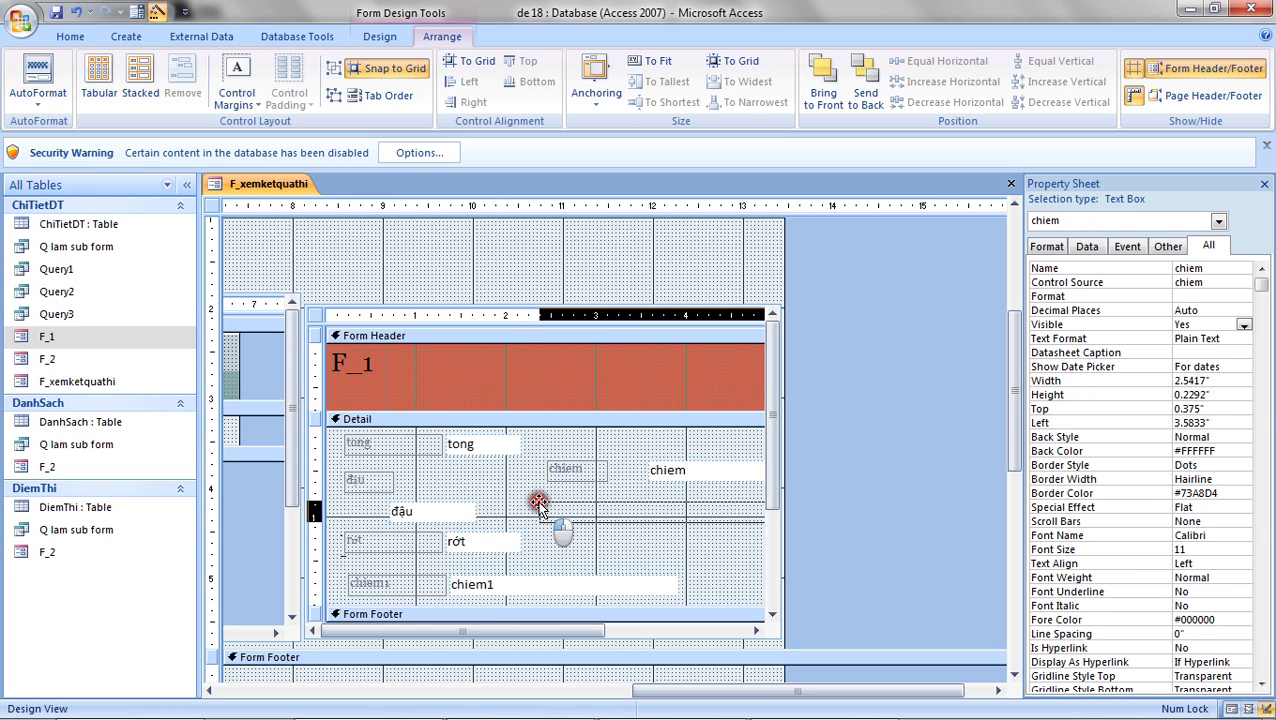
left_click_drag(538, 503, 538, 503)
left_click(470, 507)
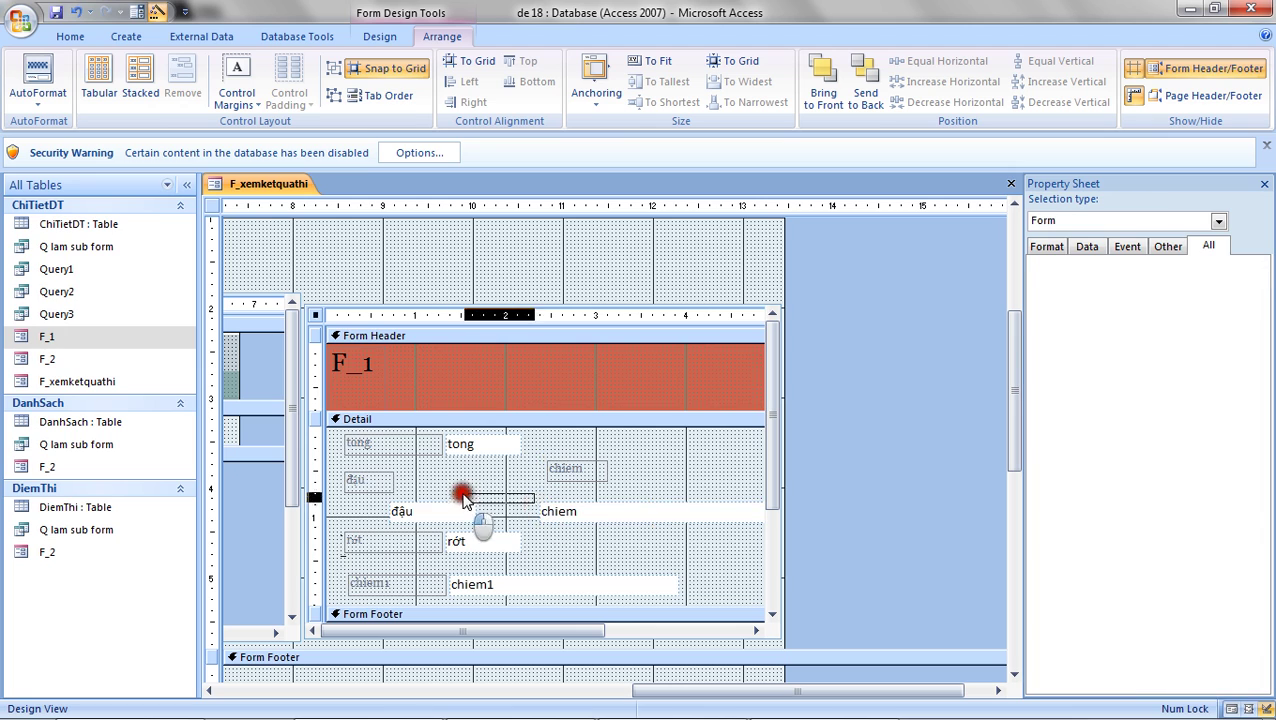
key("ctrl+z")
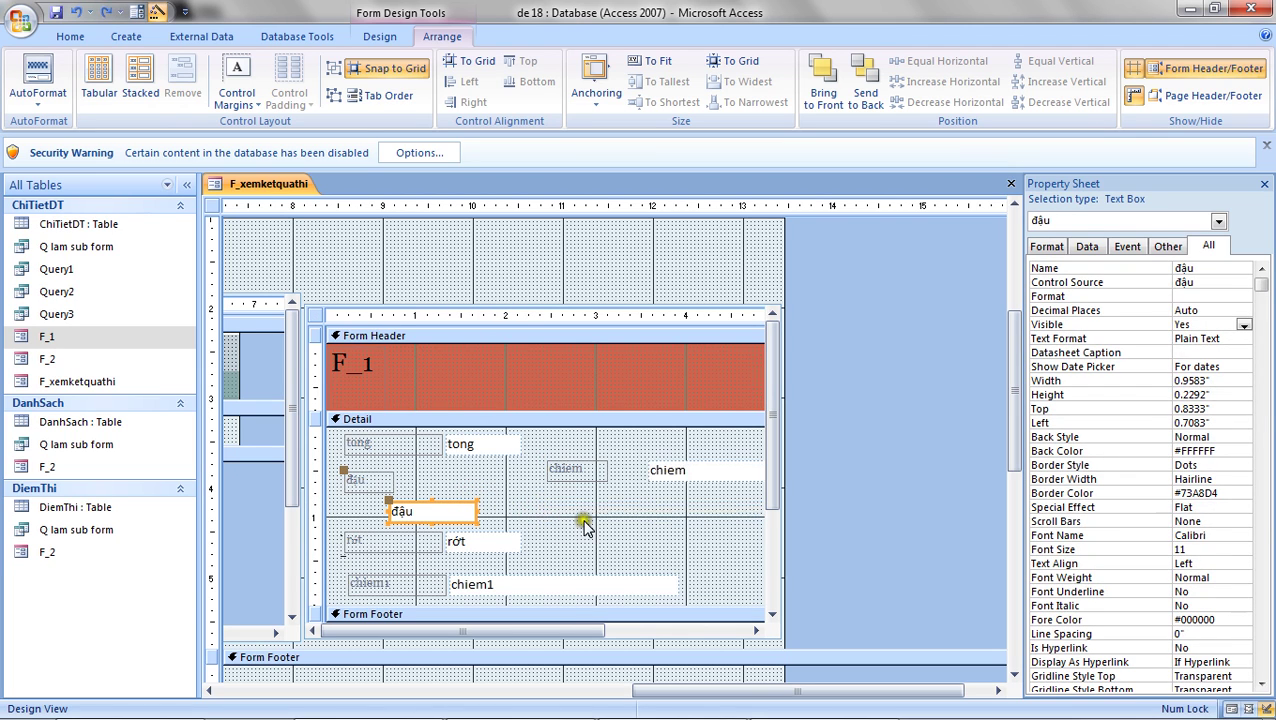
- Place the chiem text box below its label, level with the đậu text box, and narrow it to a similar width
left_click(655, 471)
left_click_drag(651, 457, 520, 497)
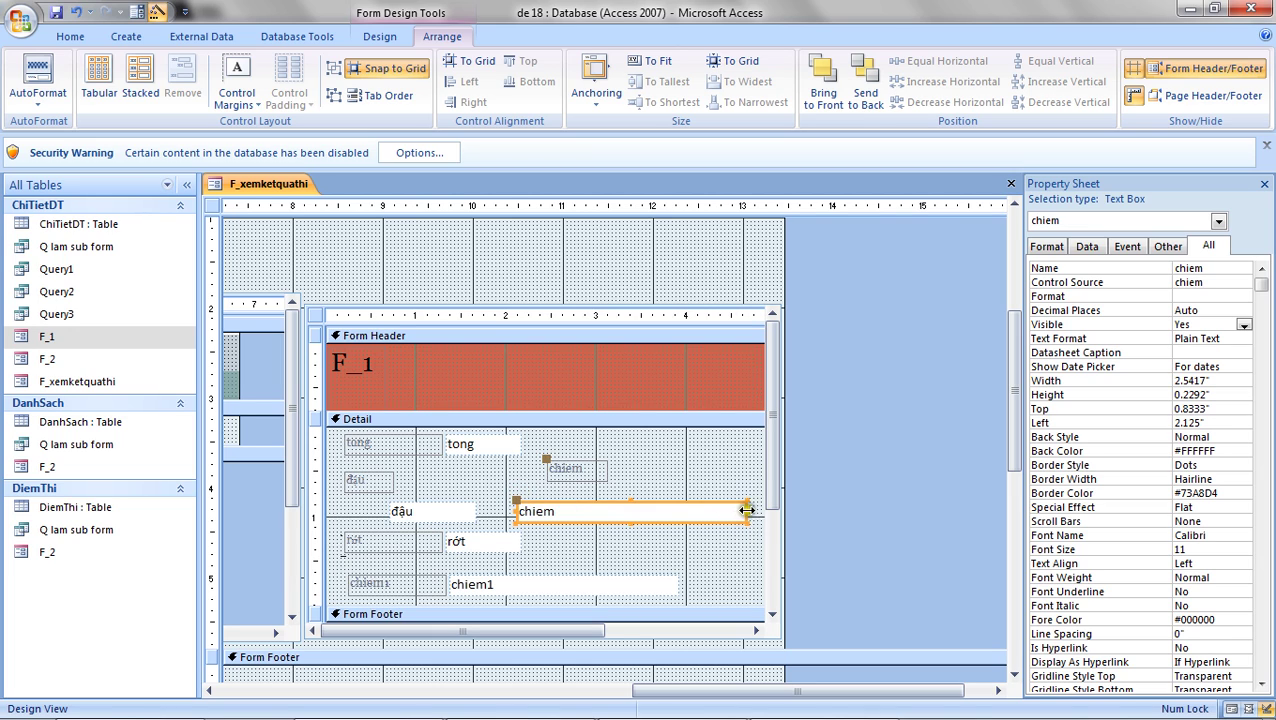
left_click_drag(747, 511, 603, 511)
mouse_move(518, 498)
left_mouse_down()
mouse_move(538, 497)
mouse_move(530, 507)
left_mouse_up()
- Delete the chiem1 label and move the chiem1 text box aside, away from the rớt field
left_click(400, 587)
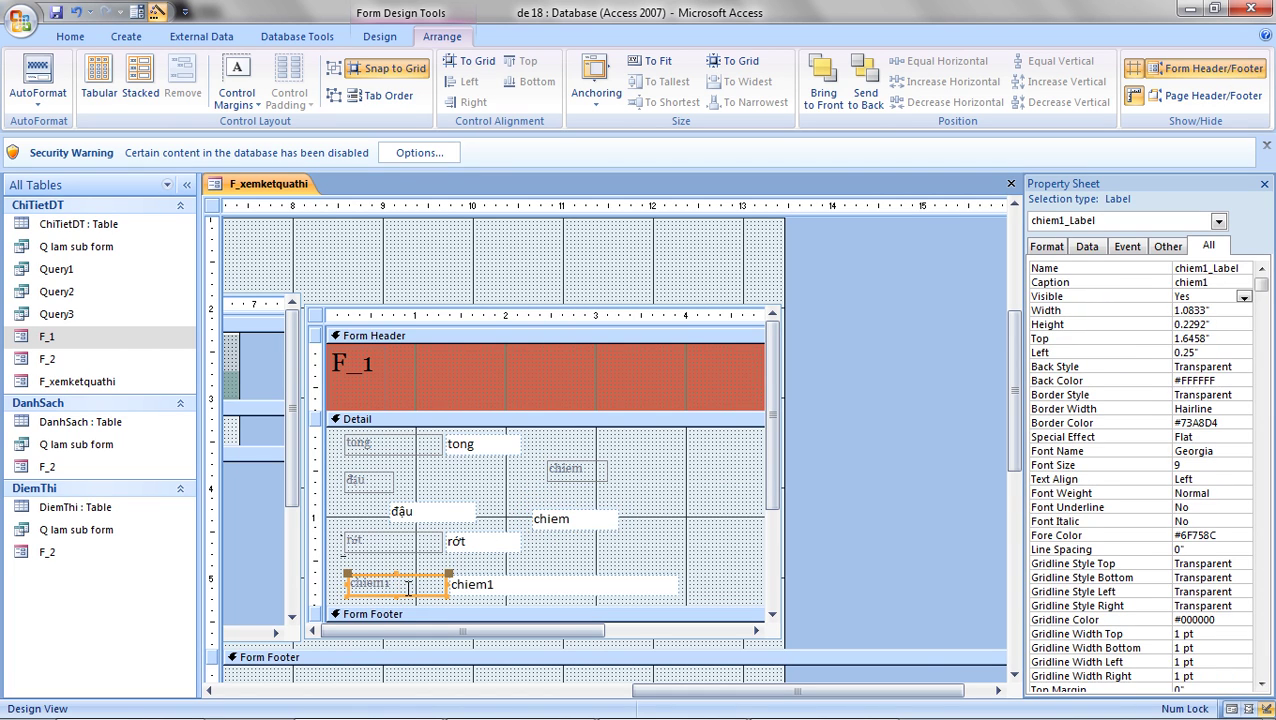
key("Delete")
left_click(443, 550)
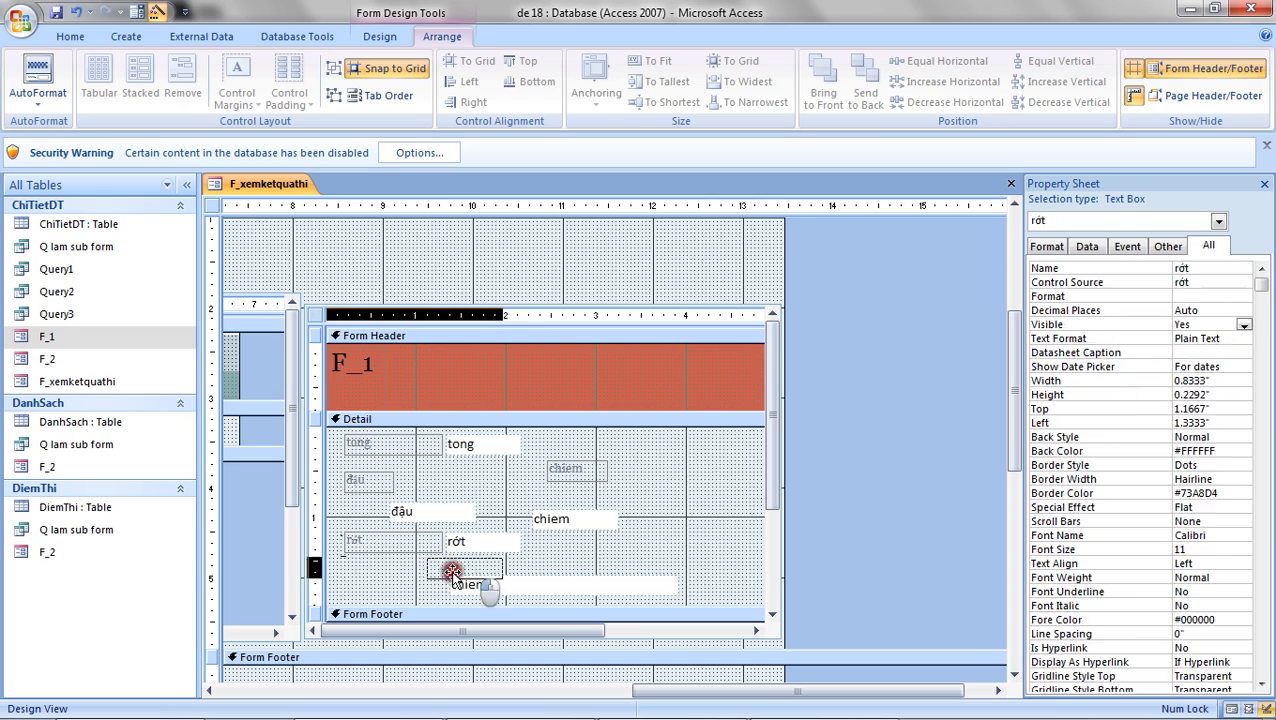
left_click_drag(488, 548, 646, 586)
left_click(498, 584)
- Place the rớt text box below its label and the chiem1 text box beside it at about 2.25" left, narrowed to 0.75"
left_click_drag(455, 549, 387, 565)
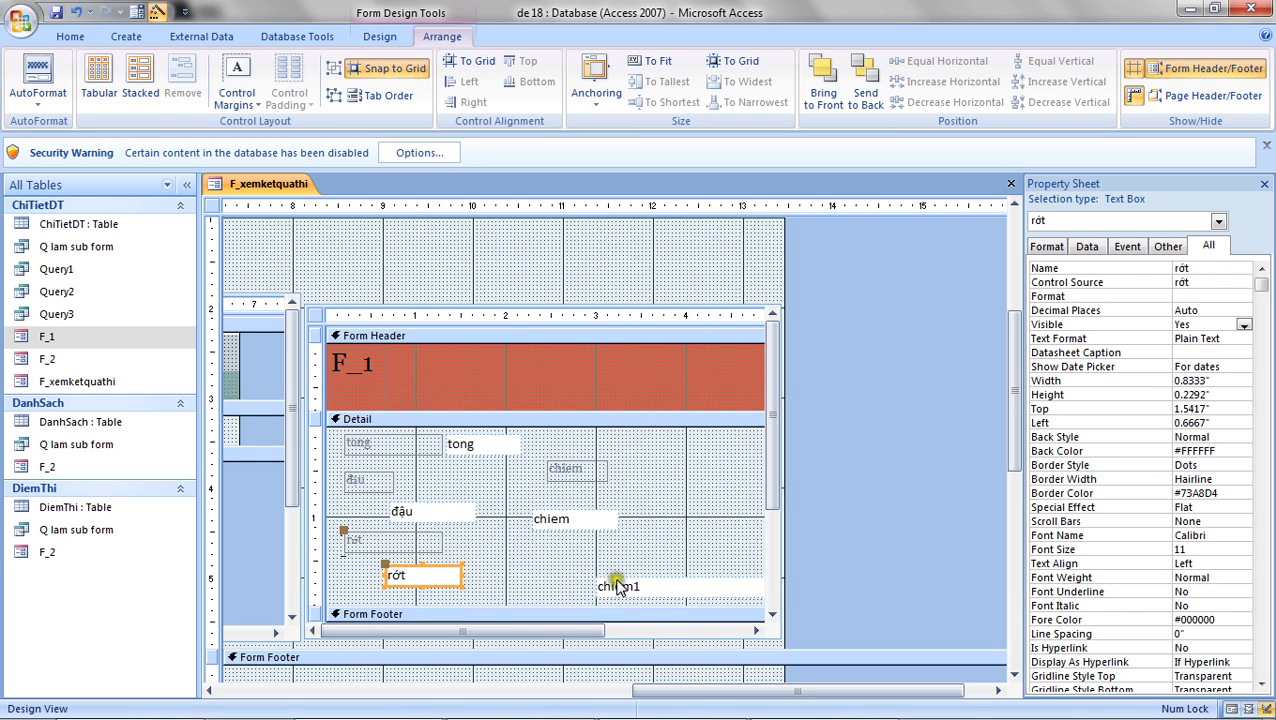
left_click_drag(617, 587, 549, 565)
left_click_drag(760, 578, 597, 574)
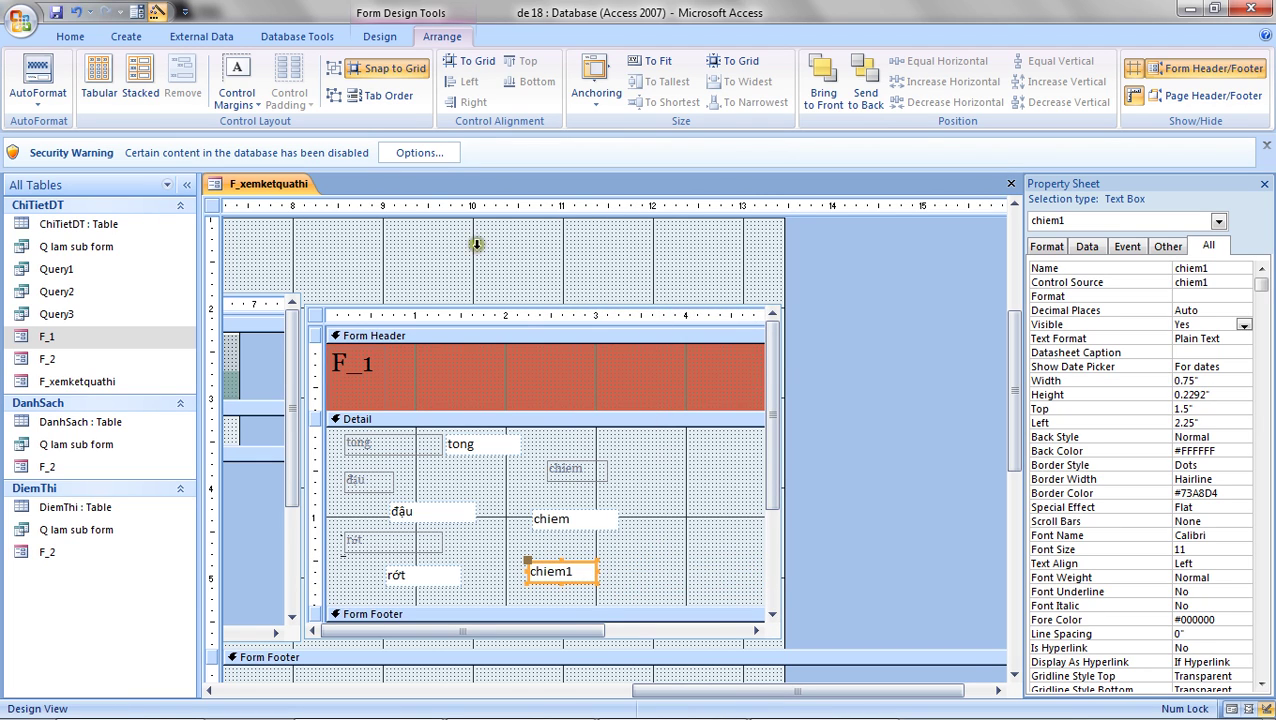
- Add a small "%" label beside the chiem text box and another small label beside the chiem1 text box
left_click(376, 37)
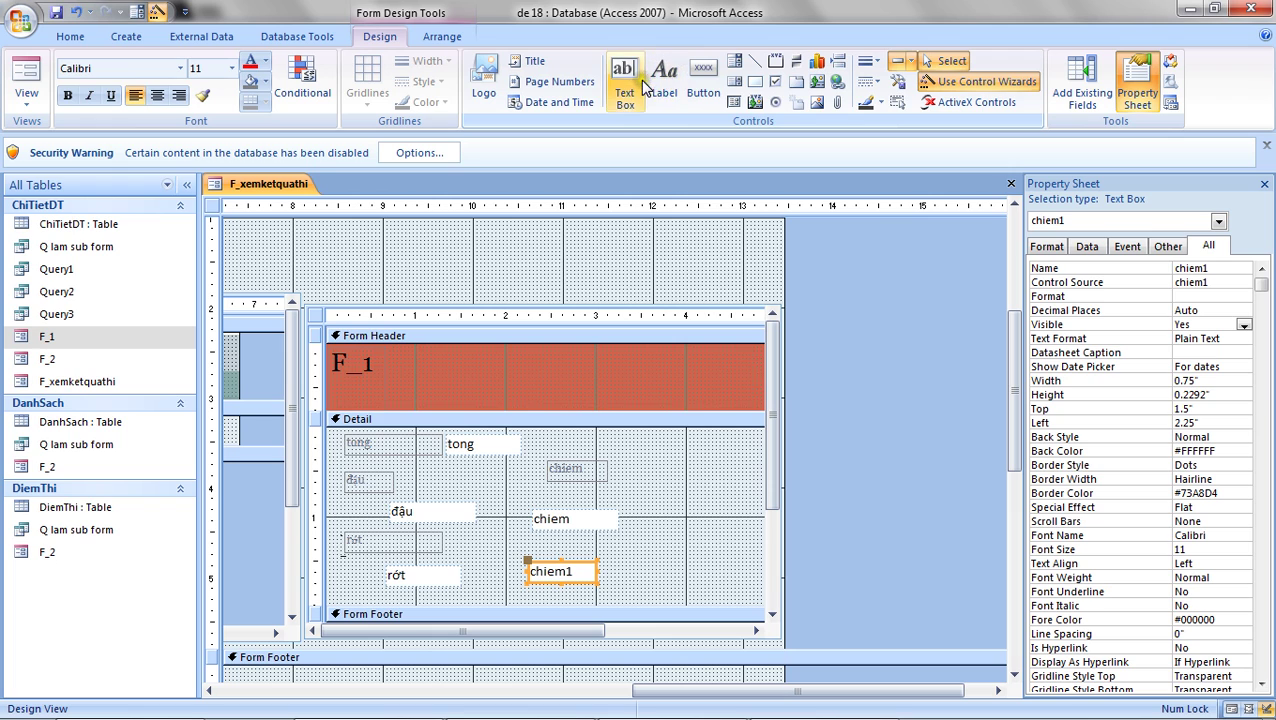
left_click(664, 80)
mouse_move(630, 516)
left_mouse_down()
mouse_move(666, 530)
mouse_move(650, 521)
left_mouse_up()
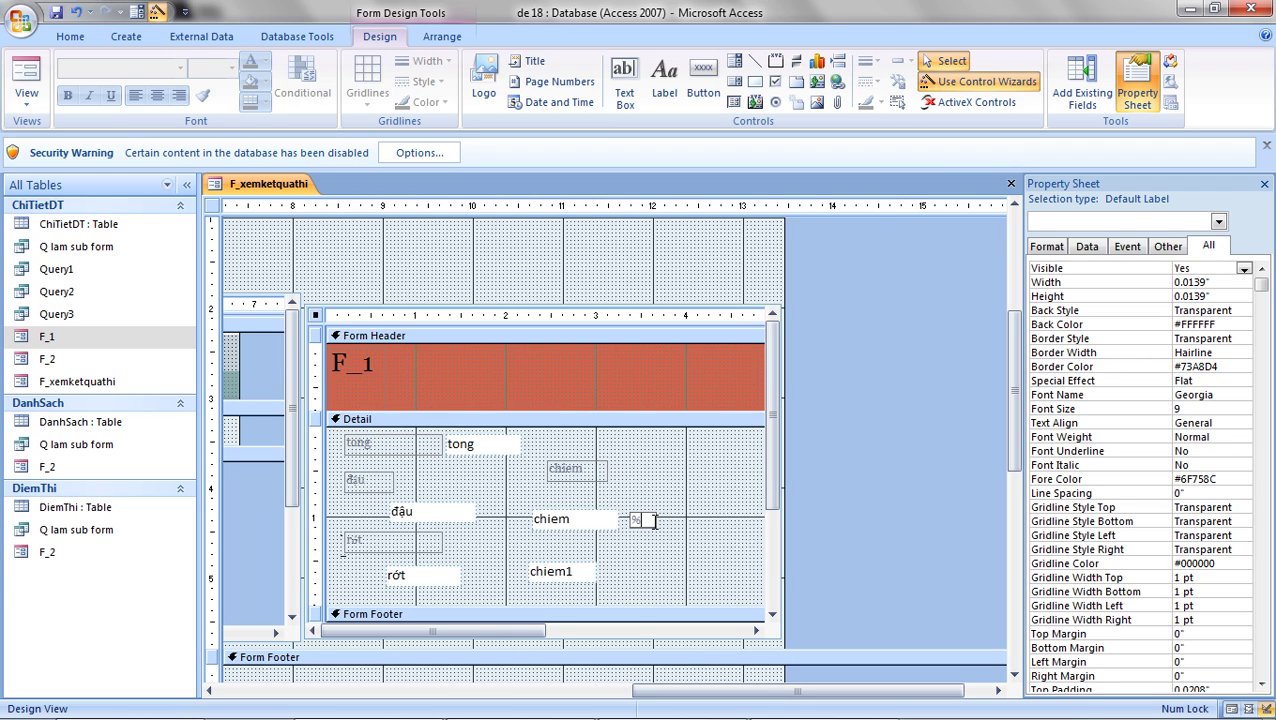
left_click(664, 80)
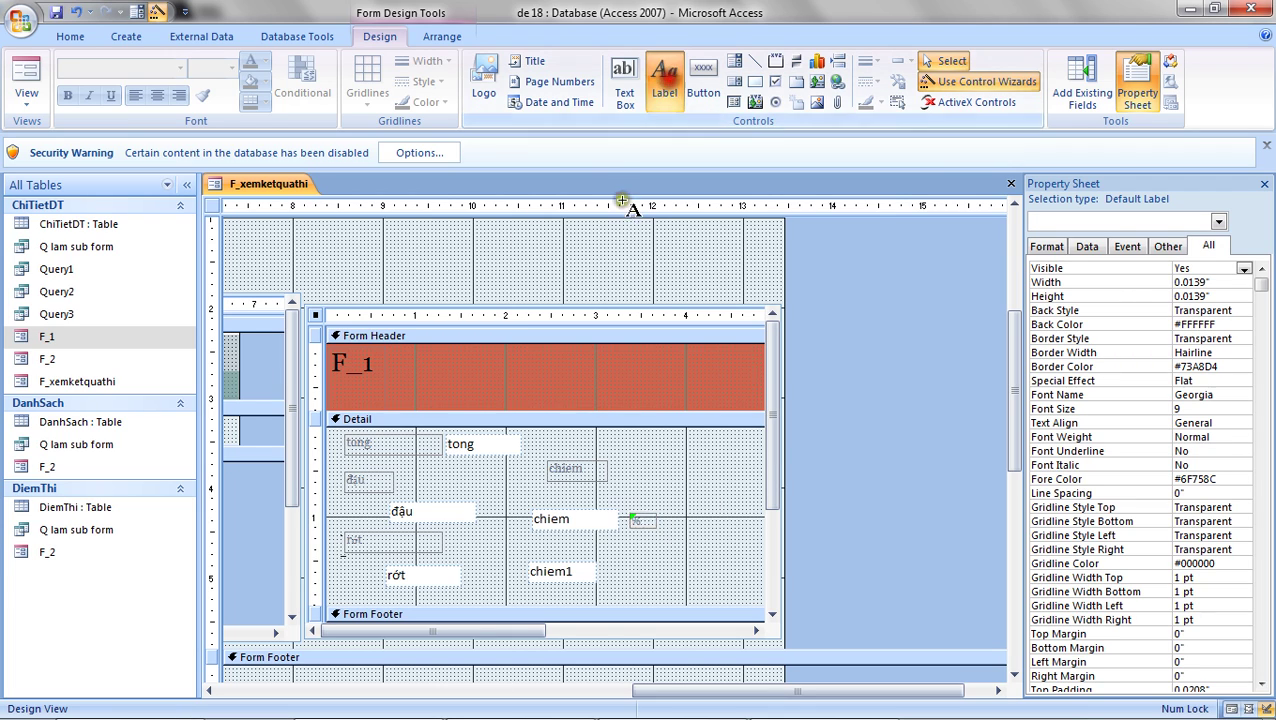
left_click_drag(627, 572, 662, 587)
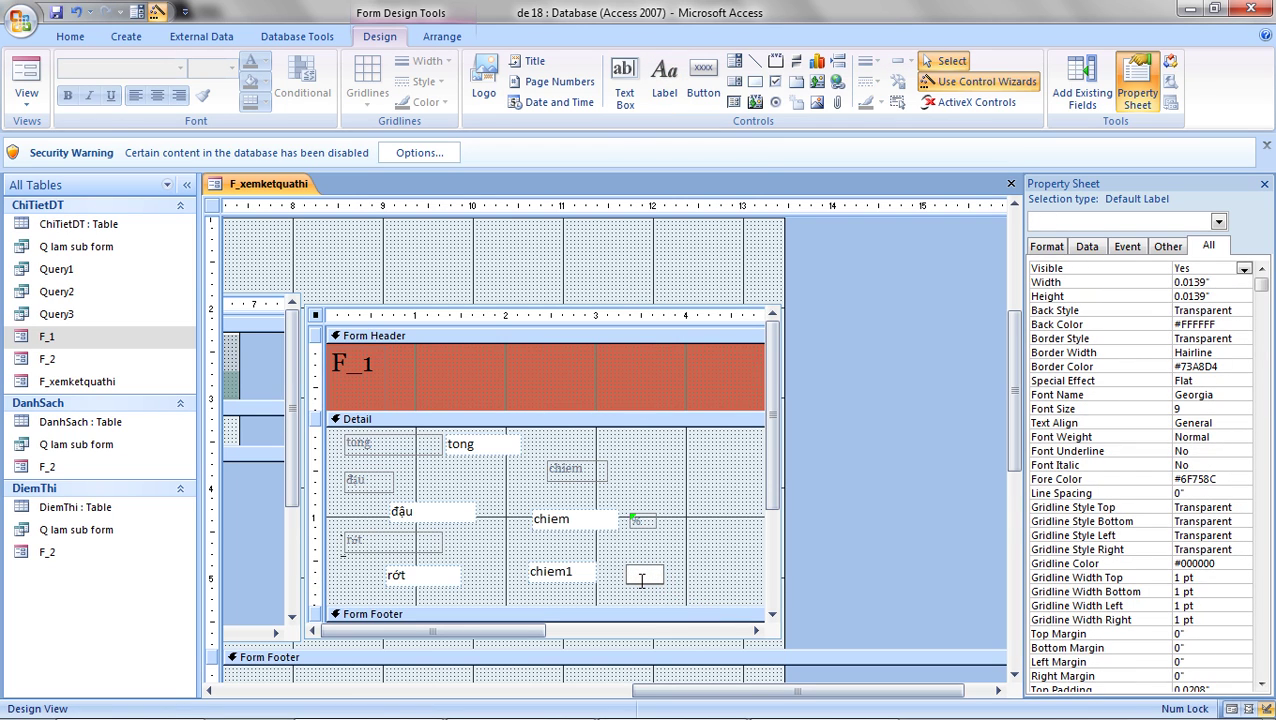
left_click(650, 465)
- Show F_xemketquathi in Form View and examine the F_2 and F_1 subform data for the first and second records
left_click(26, 78)
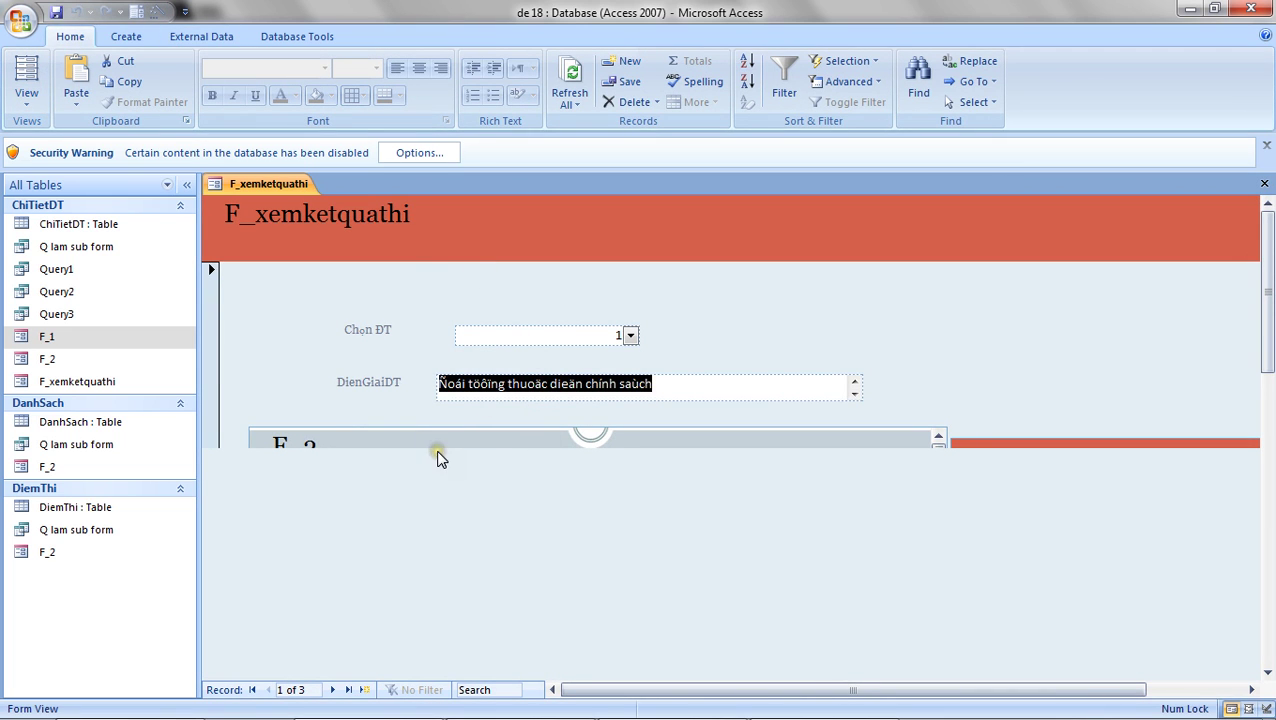
scroll(440, 458, "down", 10)
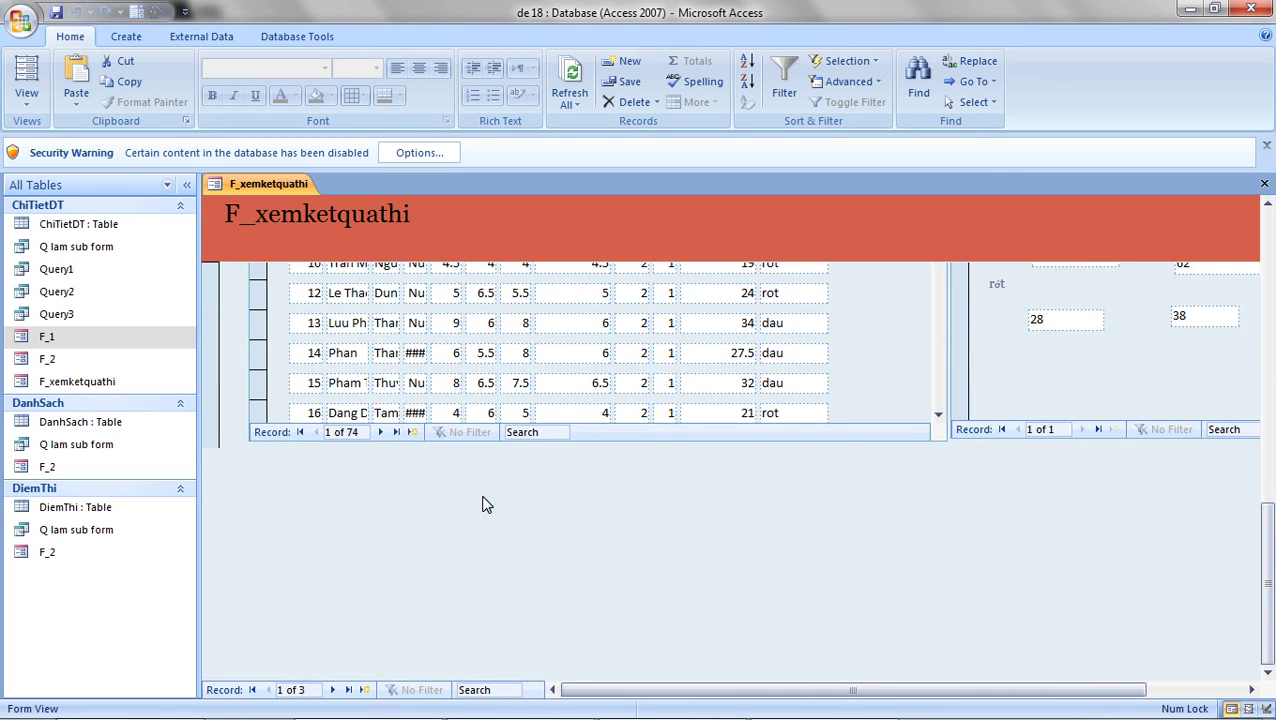
scroll(482, 505, "up", 2)
scroll(561, 479, "up", 3)
scroll(563, 483, "down", 3)
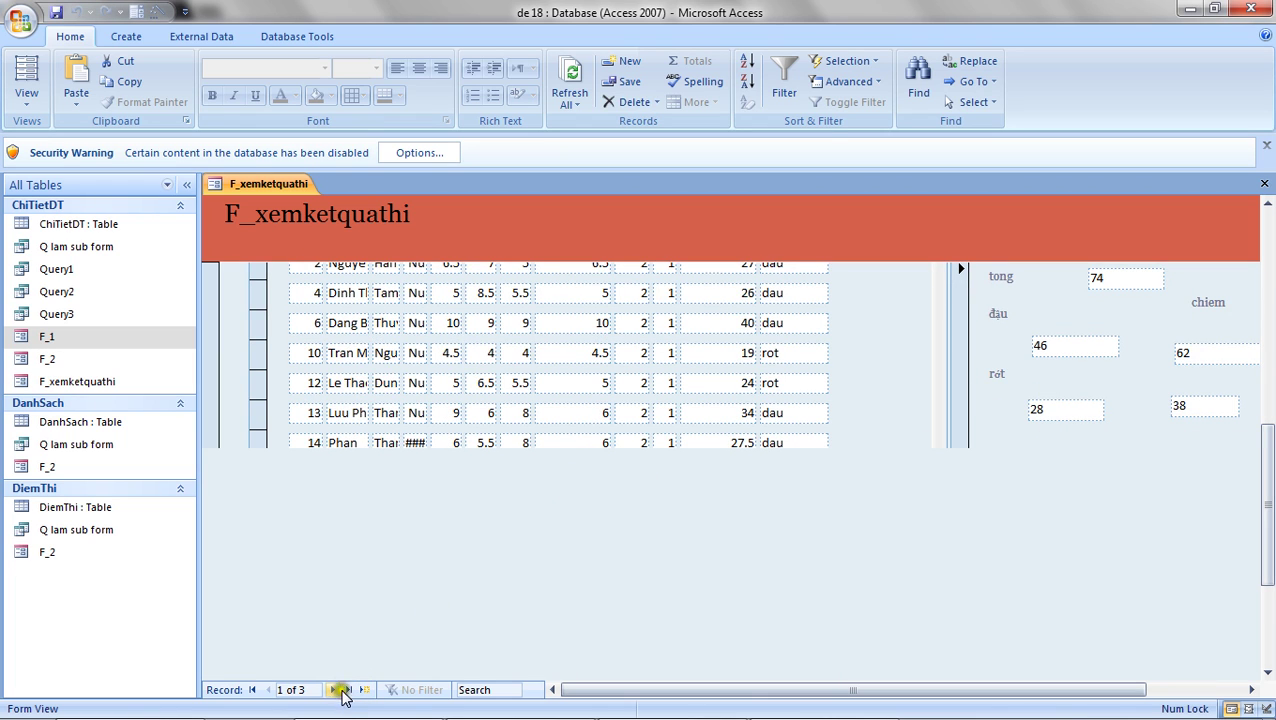
left_click(332, 689)
scroll(594, 468, "down", 5)
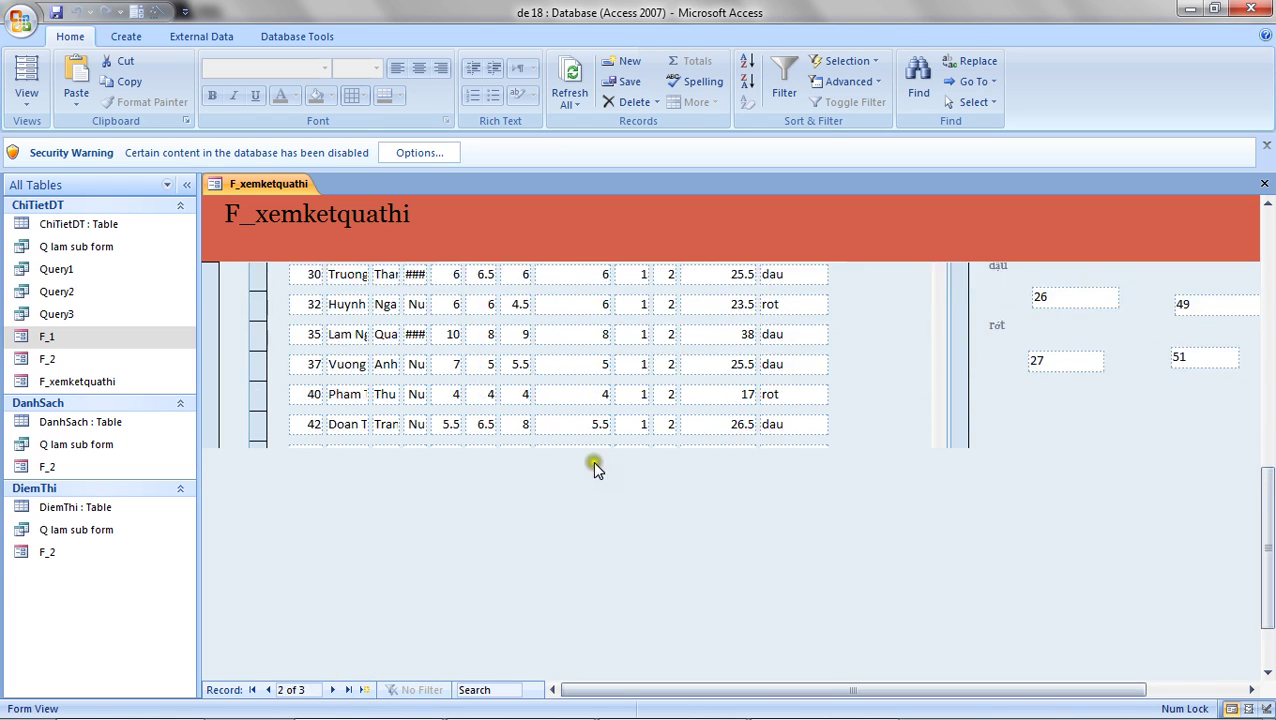
scroll(676, 424, "down", 2)
scroll(891, 438, "up", 1)
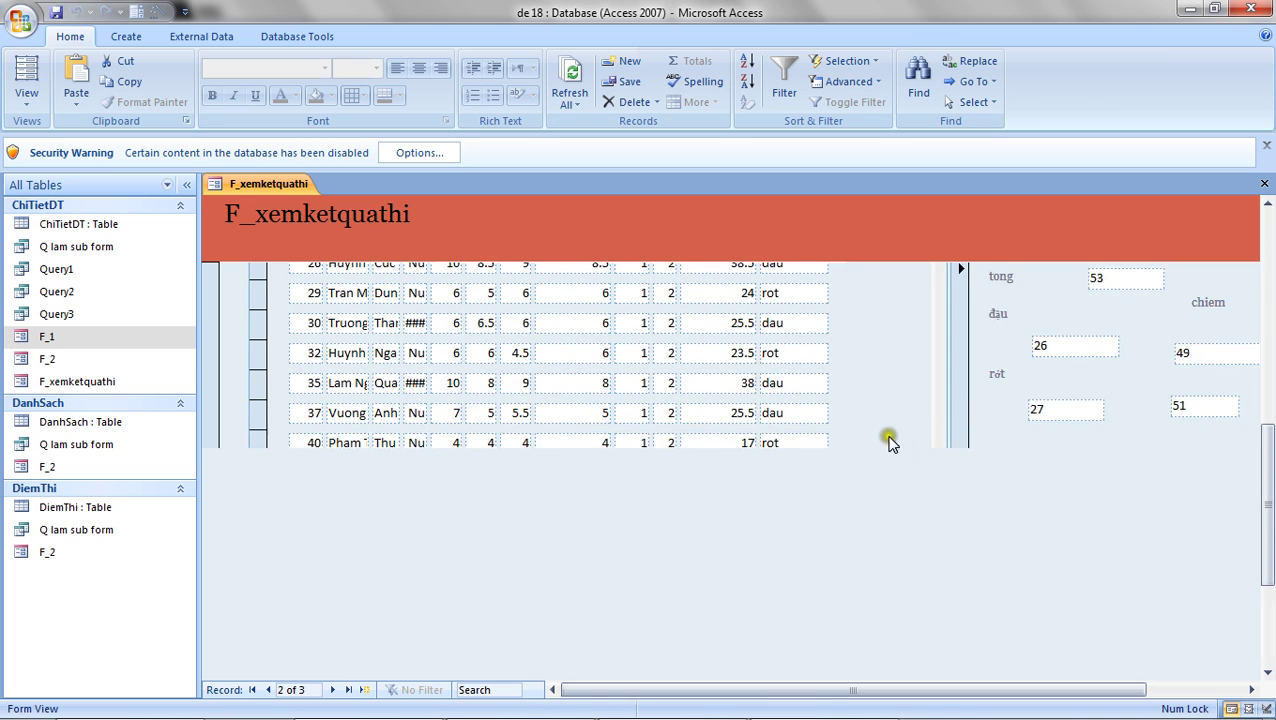
scroll(891, 438, "down", 1)
left_click_drag(920, 687, 555, 690)
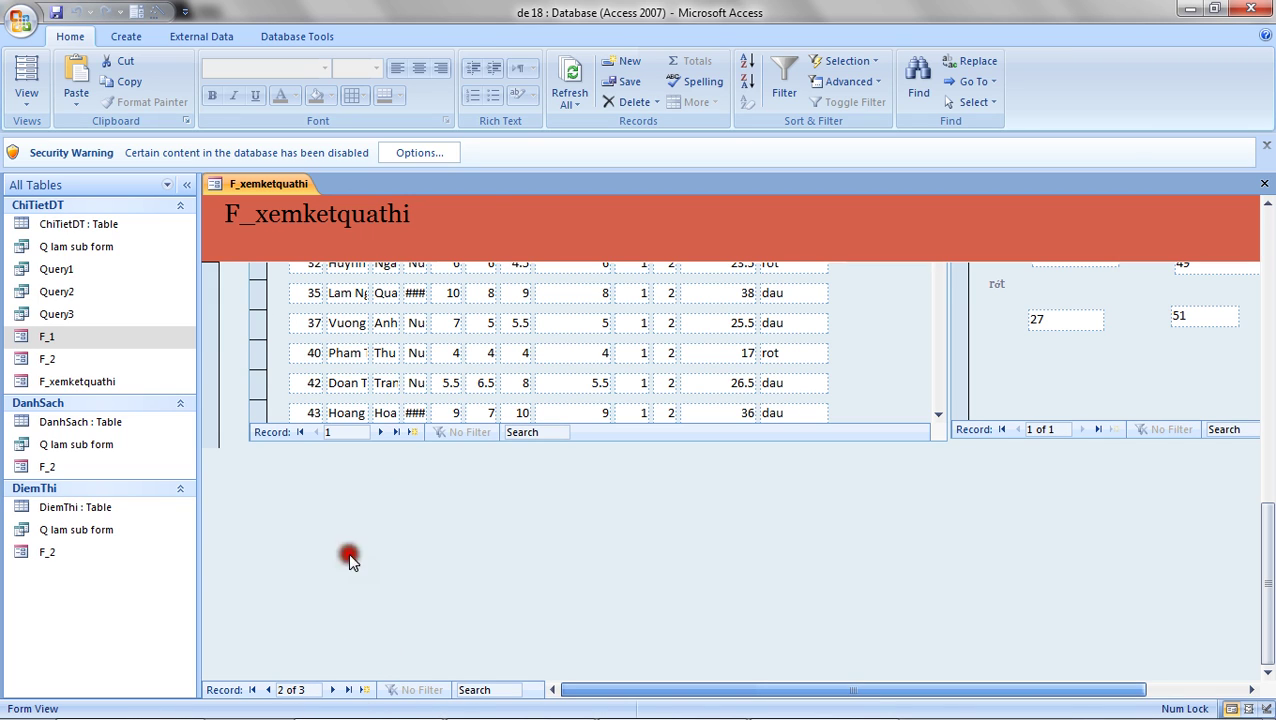
- Switch to DE18.pdf in Foxit Reader and review the sample form and the requirement for the "Đóng Form" button
right_click(275, 185)
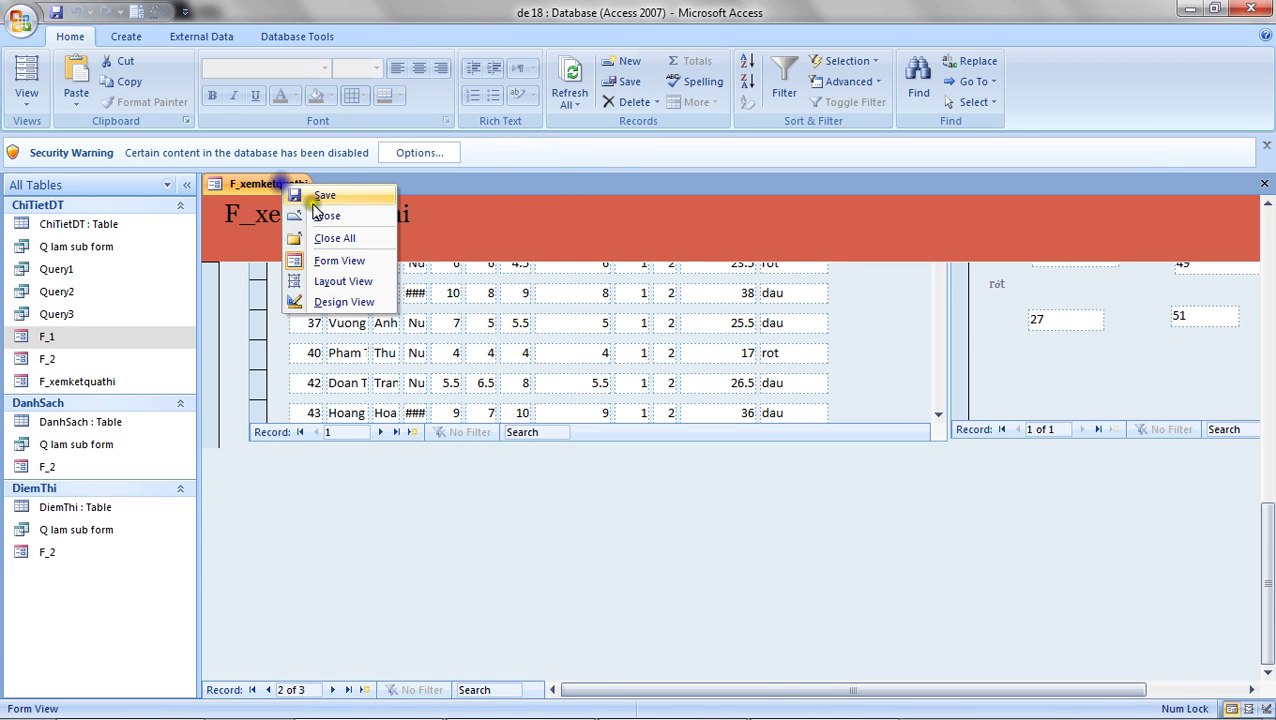
left_click(350, 258)
left_click(405, 705)
left_click_drag(405, 705, 520, 705)
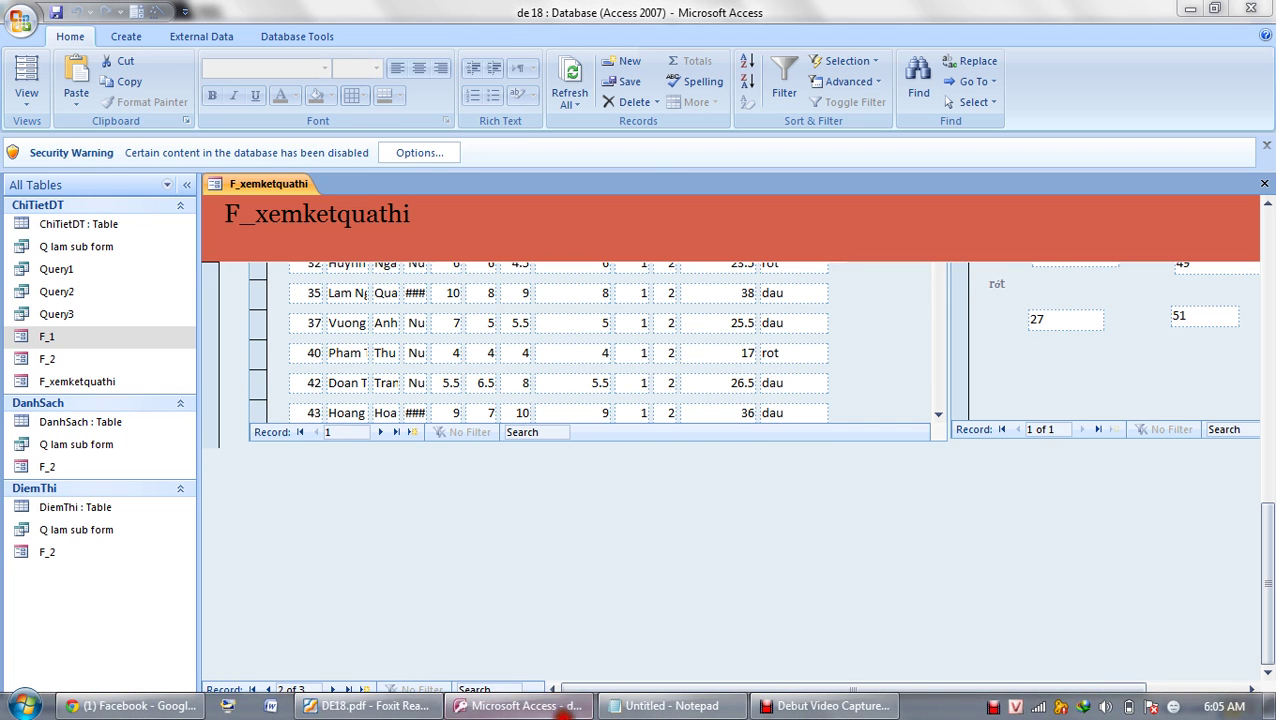
left_click(370, 705)
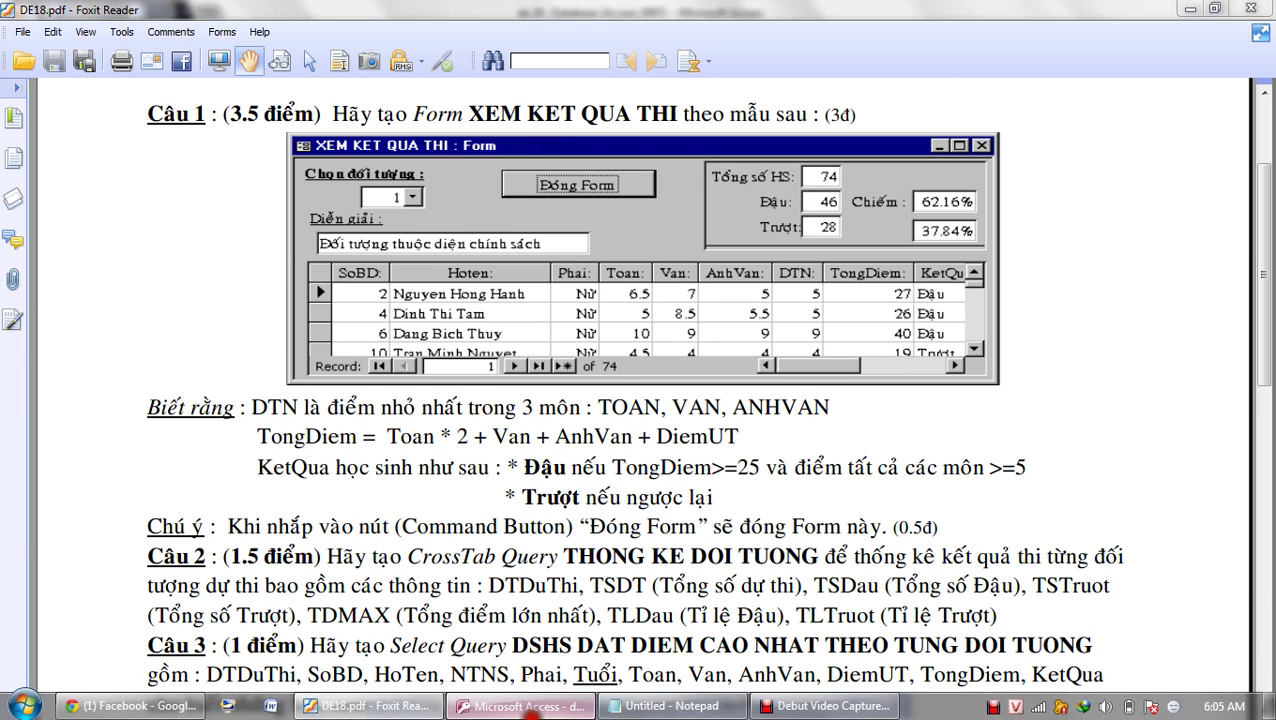
- Switch back to Microsoft Access and create a new macro whose first action is Close
left_click(519, 705)
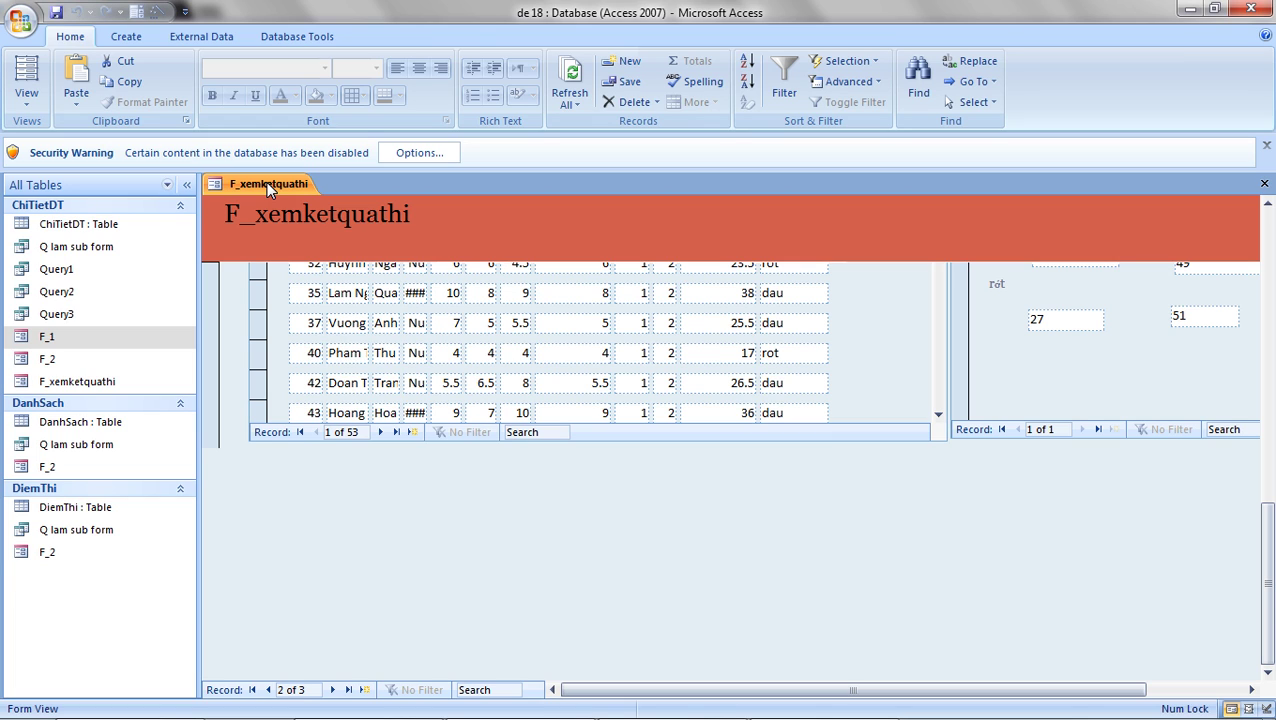
left_click(126, 38)
left_click(769, 70)
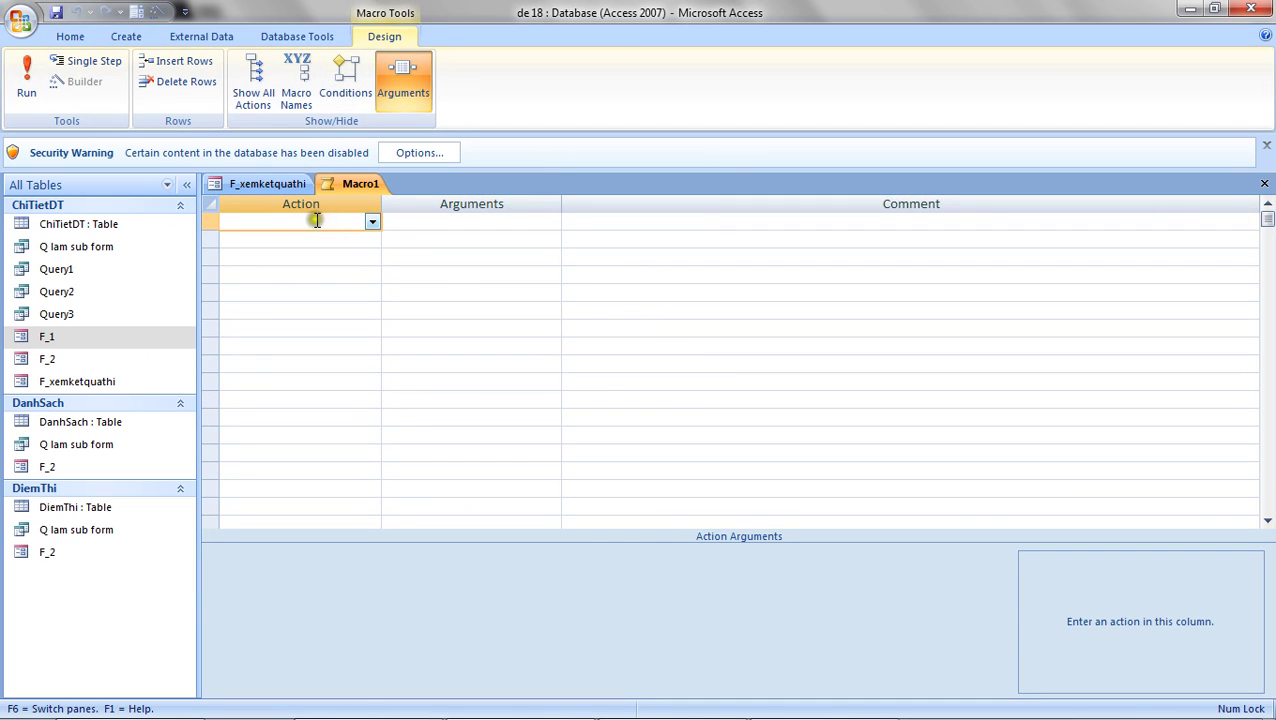
left_click(378, 223)
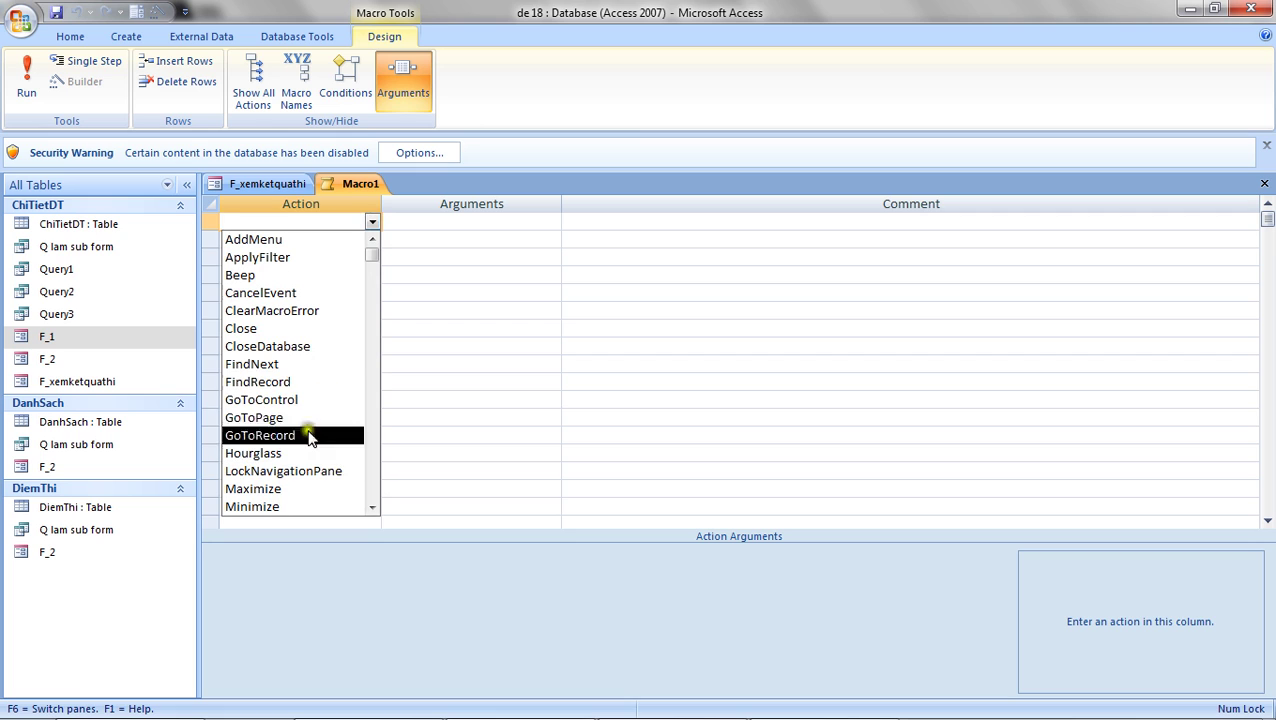
left_click(316, 328)
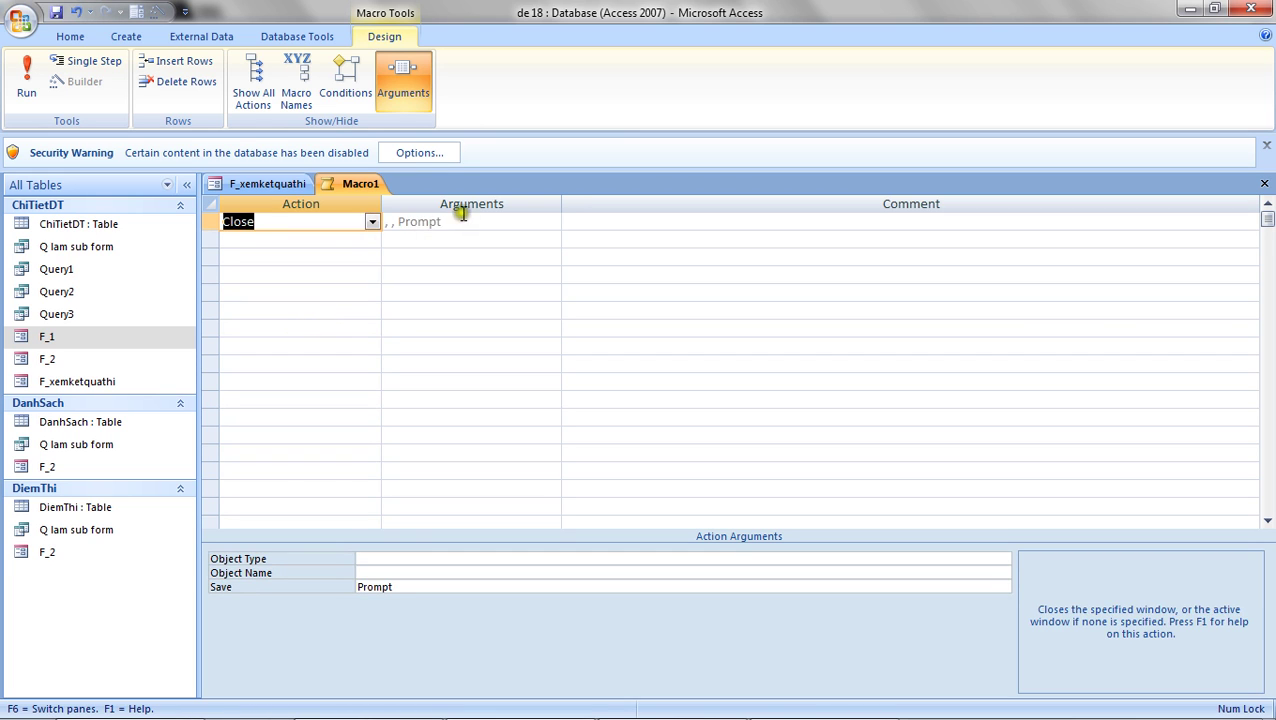
- Set the Close action's arguments to object type Form, object name F_xemketquathi, and Save Yes
left_click(460, 214)
left_click(405, 557)
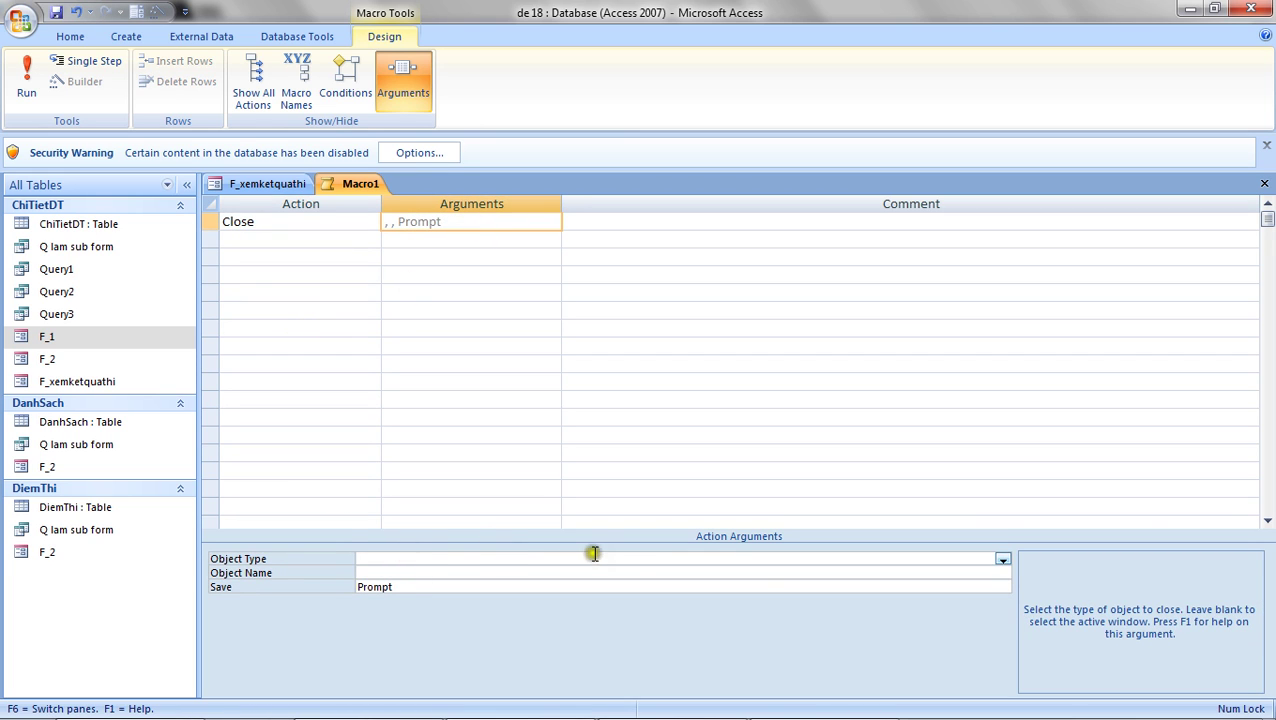
left_click(1001, 559)
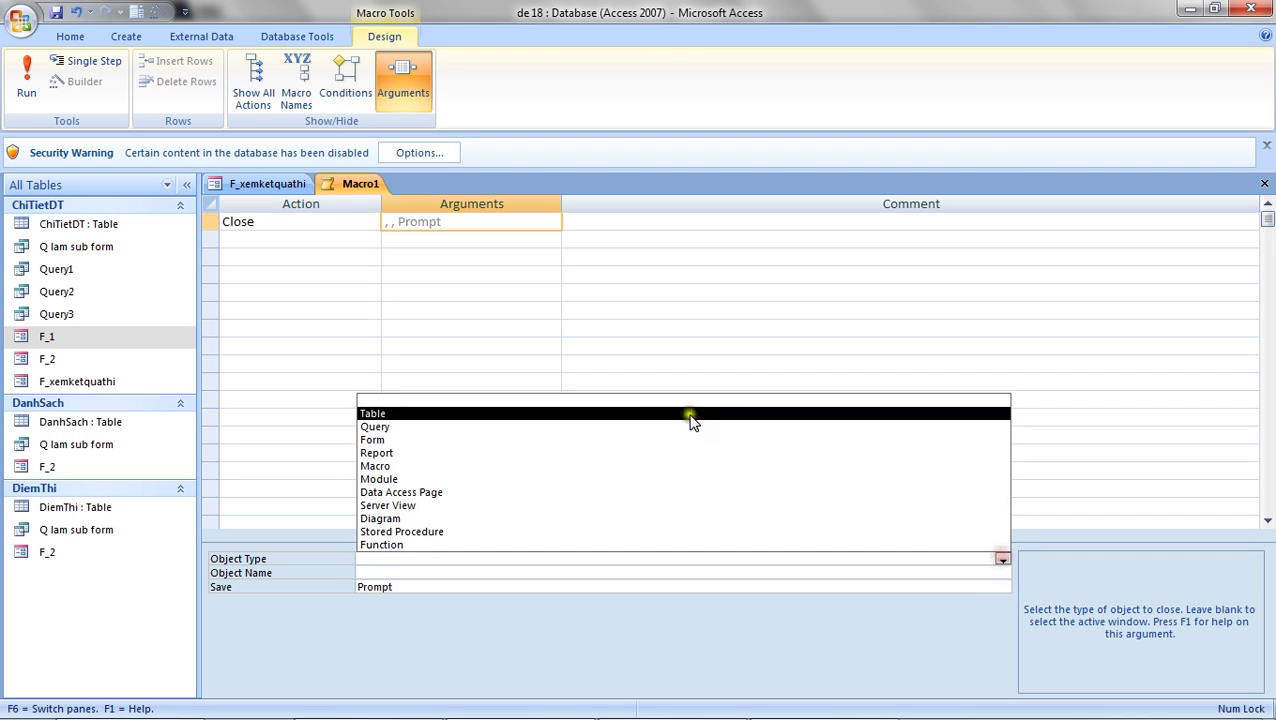
left_click(652, 440)
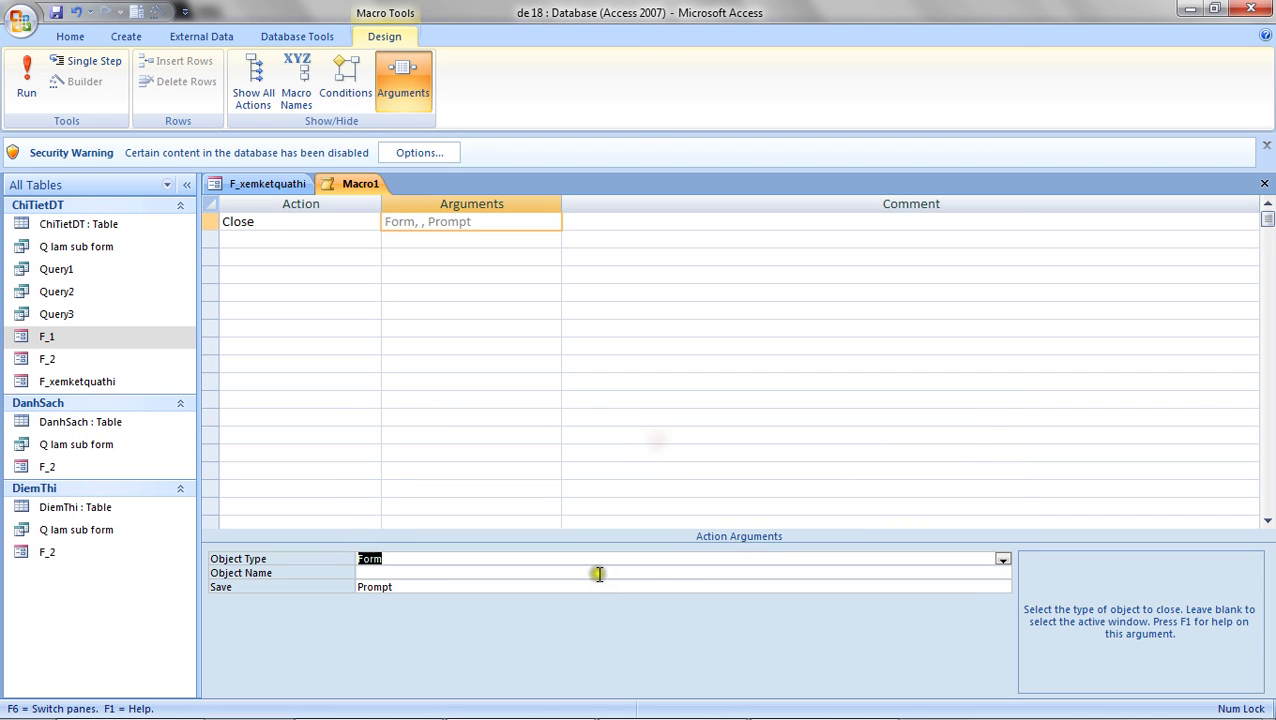
left_click(595, 572)
left_click(1001, 572)
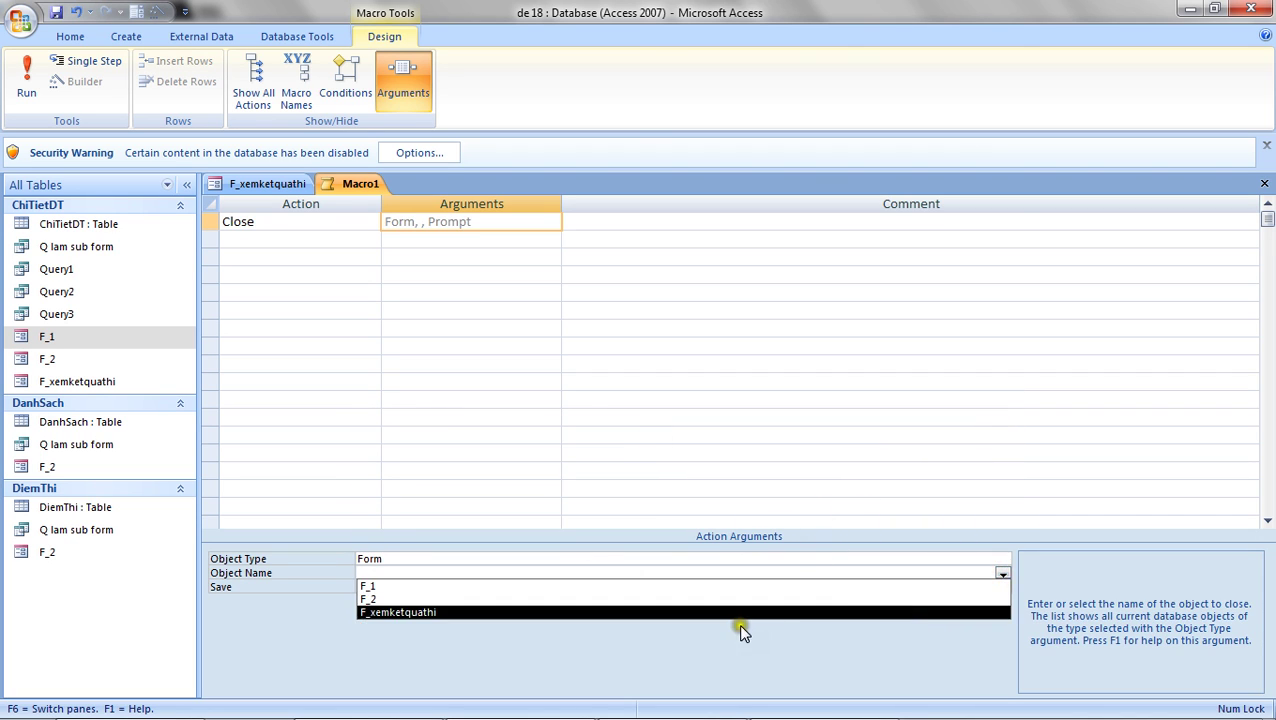
left_click(718, 612)
left_click(484, 586)
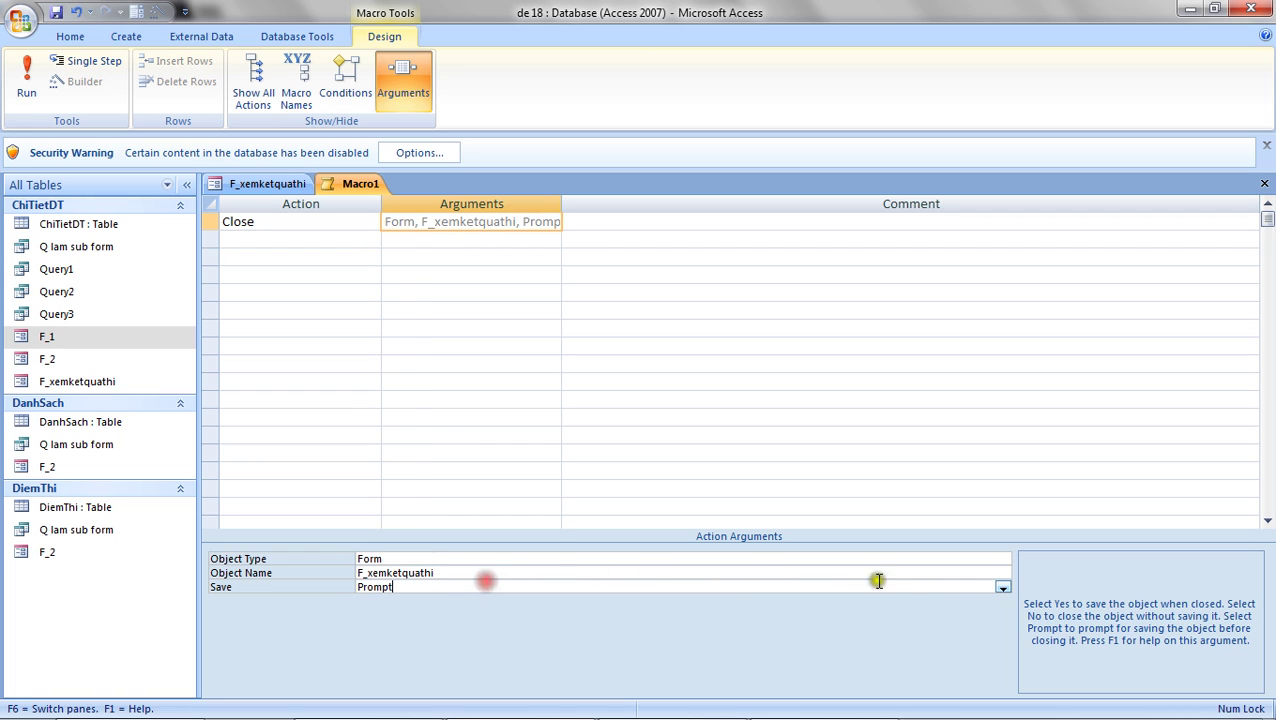
left_click(1002, 588)
left_click(830, 624)
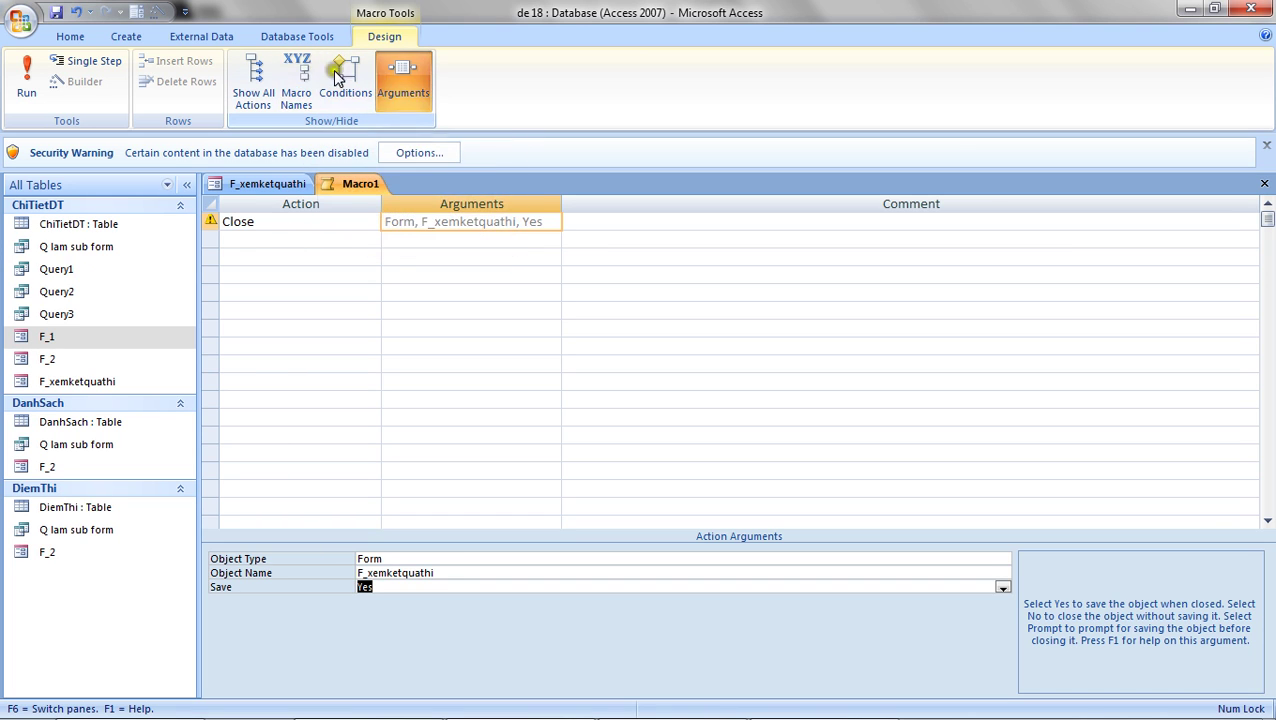
- Show the macro name and condition columns and give the Close action the condition msgbox("bạn có muốn đóng form?",4)=6
left_click(296, 80)
left_click(342, 68)
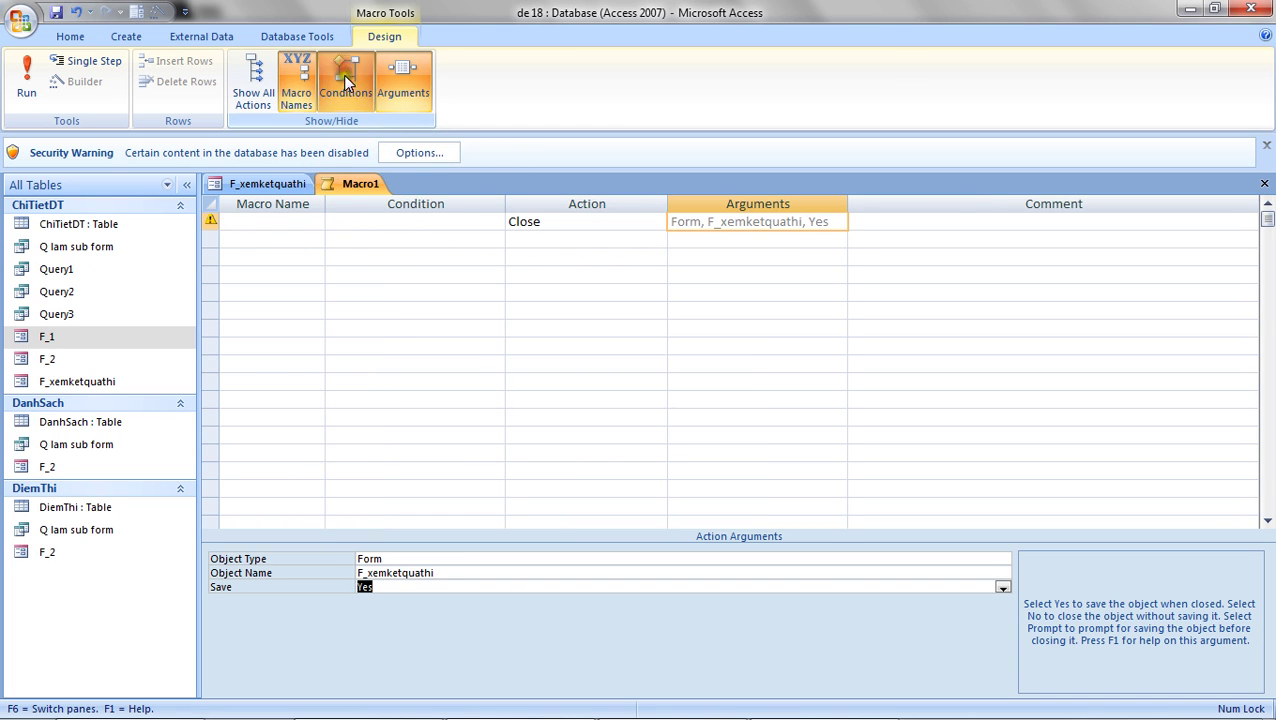
left_click(418, 221)
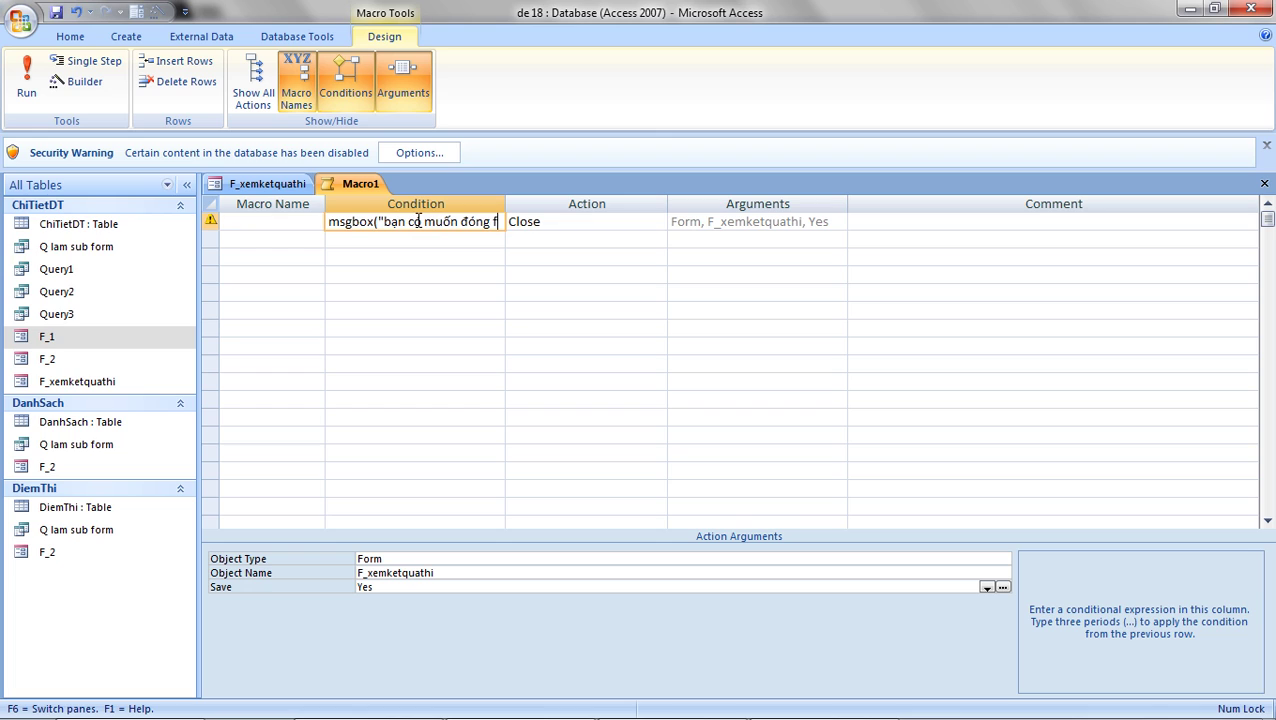
type("or")
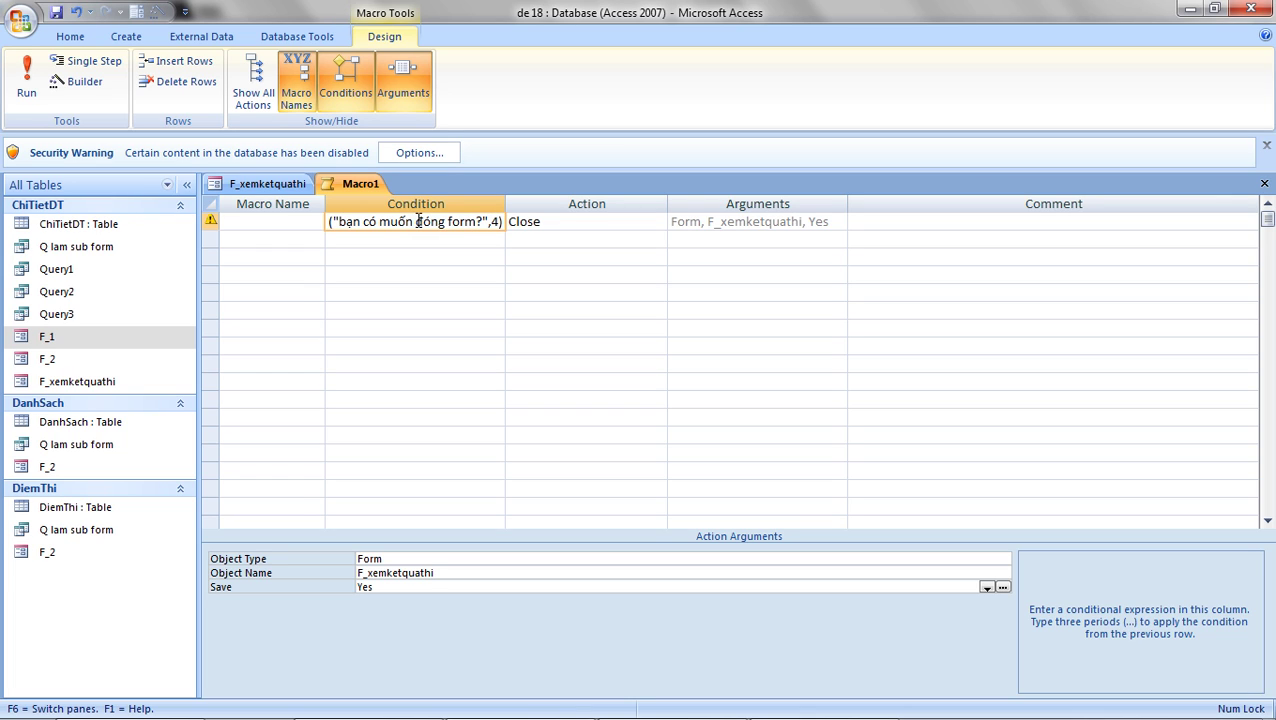
type("=6")
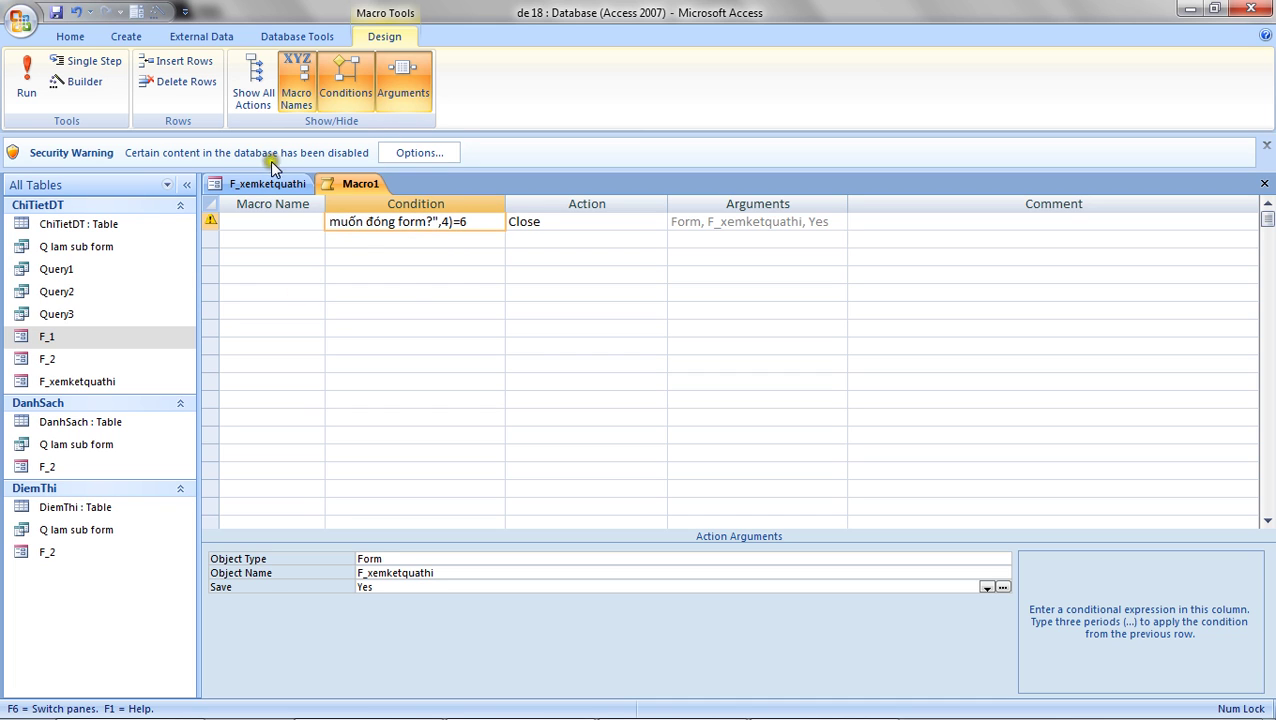
- Save the macro as Macro1 and test-run it, answering Yes to the question about closing the form
left_click(27, 82)
left_click(607, 426)
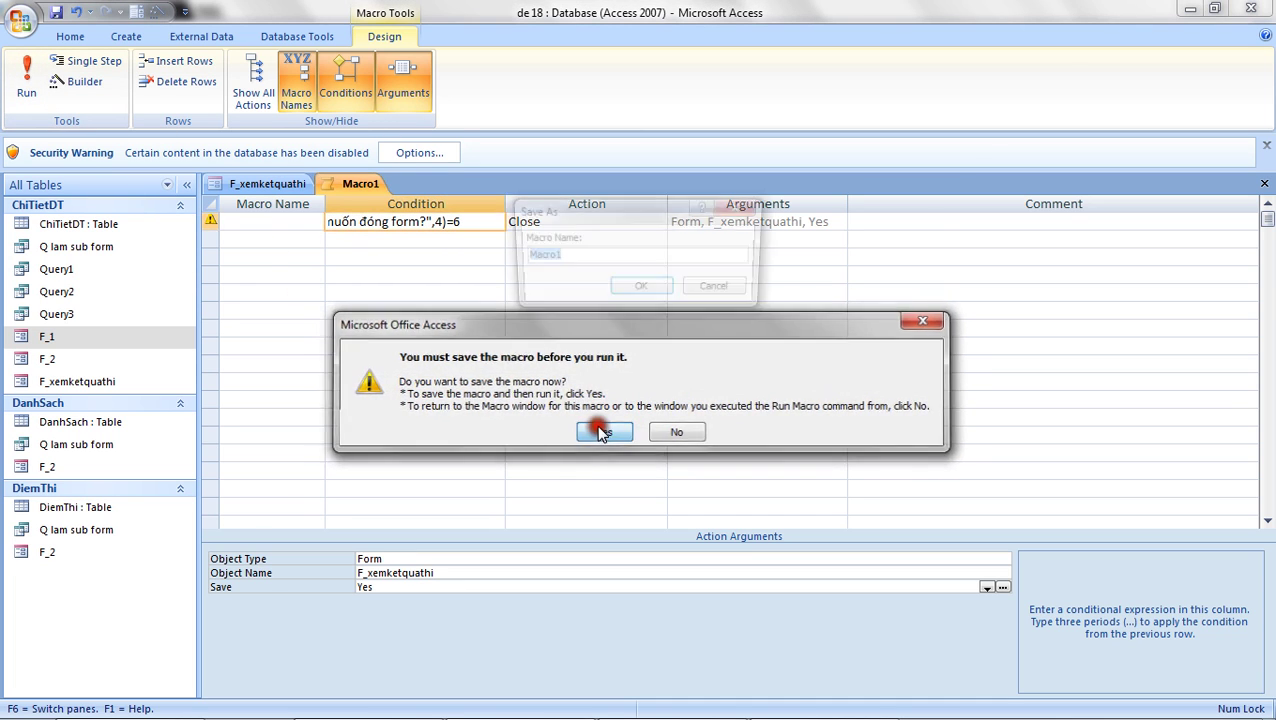
left_click(620, 290)
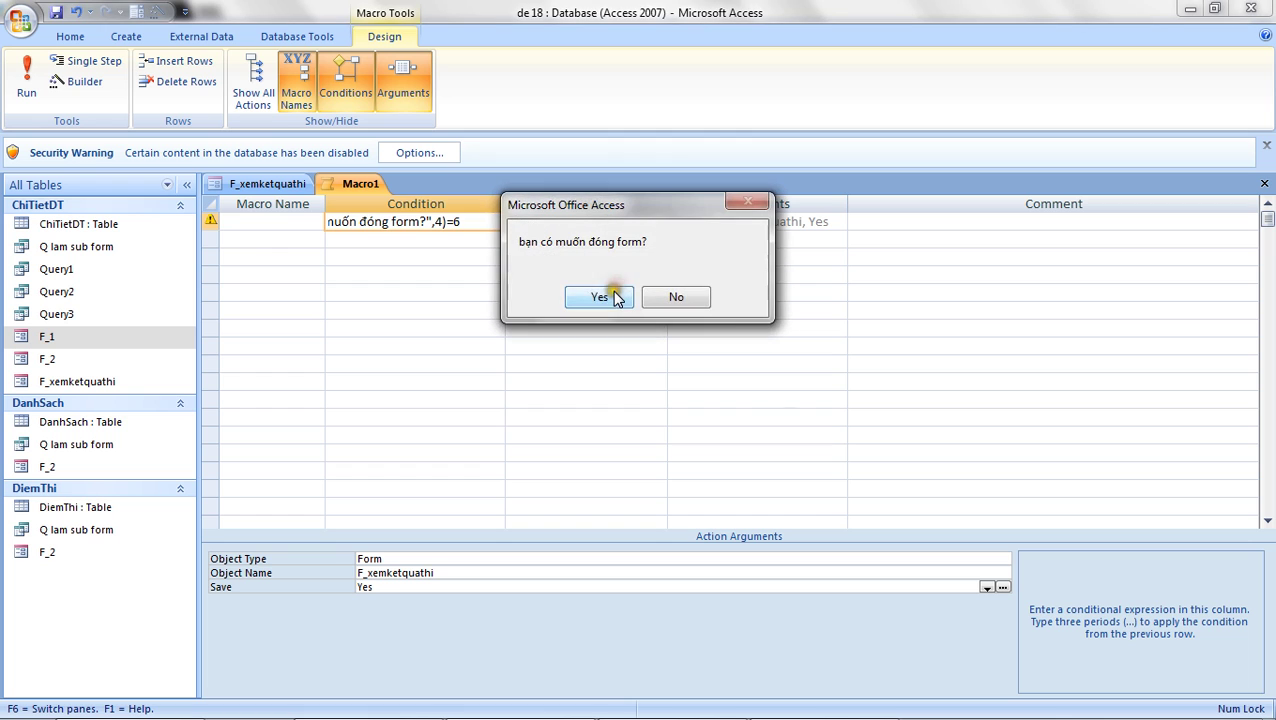
left_click(604, 297)
left_click(630, 418)
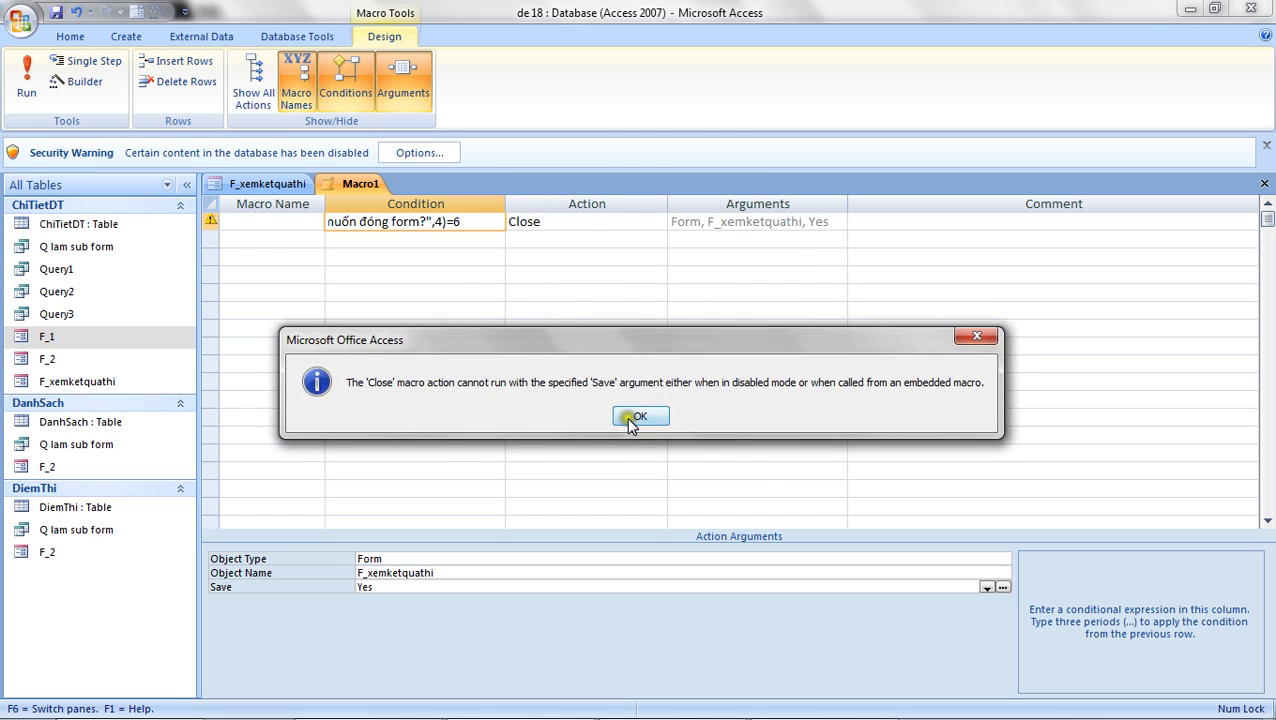
left_click(830, 163)
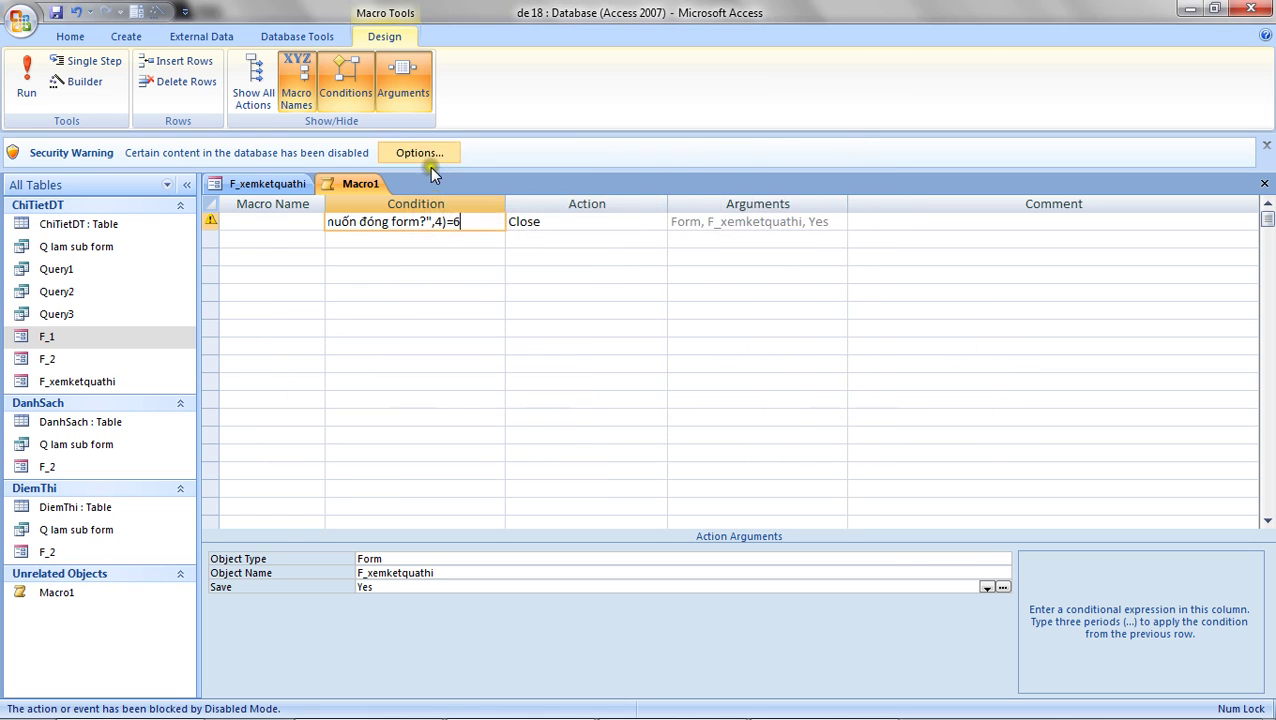
- In Design View of F_xemketquathi, draw a command button about 1.29" by 0.375" beside the DTDuThi combo box, without using the wizard
left_click(70, 38)
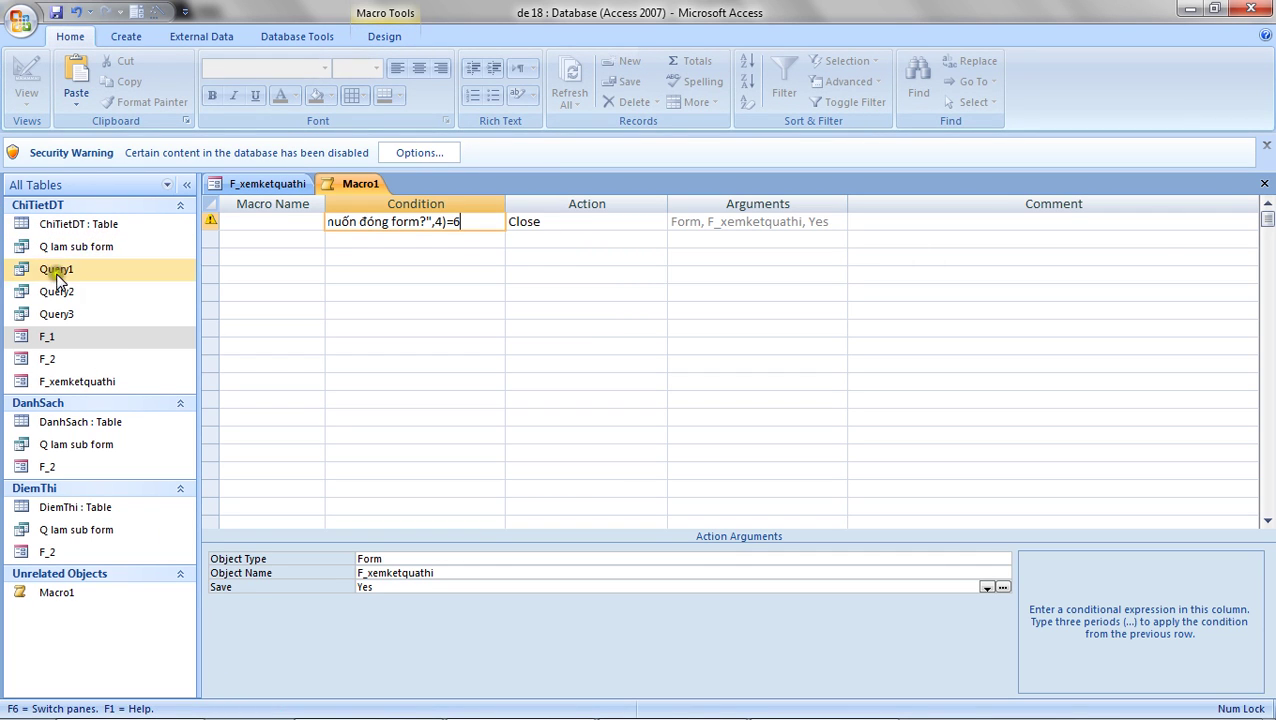
left_click(57, 382)
right_click(60, 382)
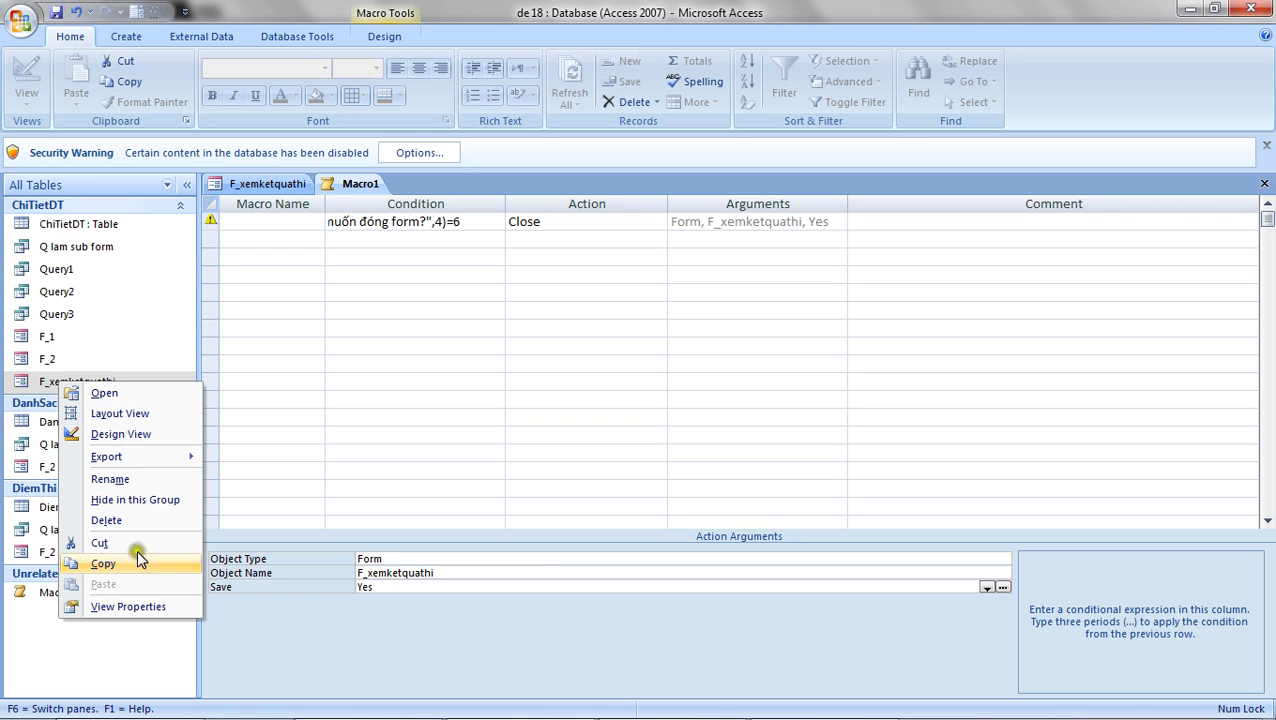
left_click(150, 433)
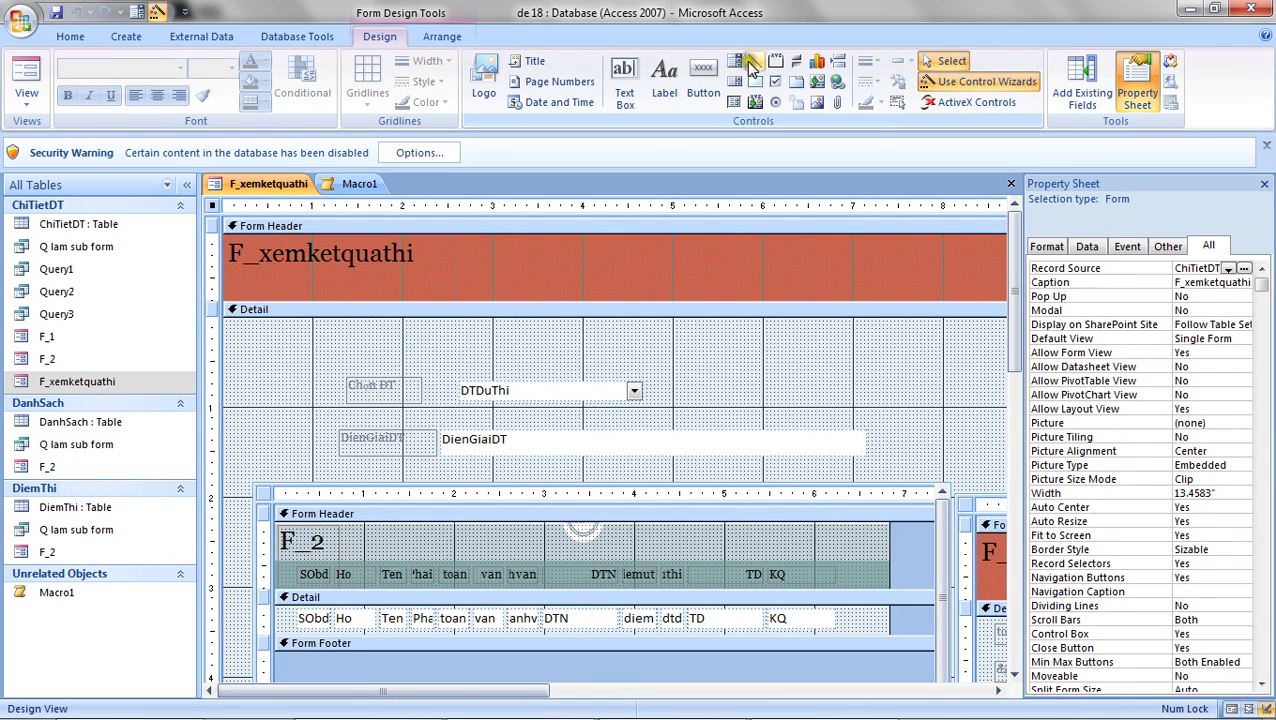
left_click(703, 80)
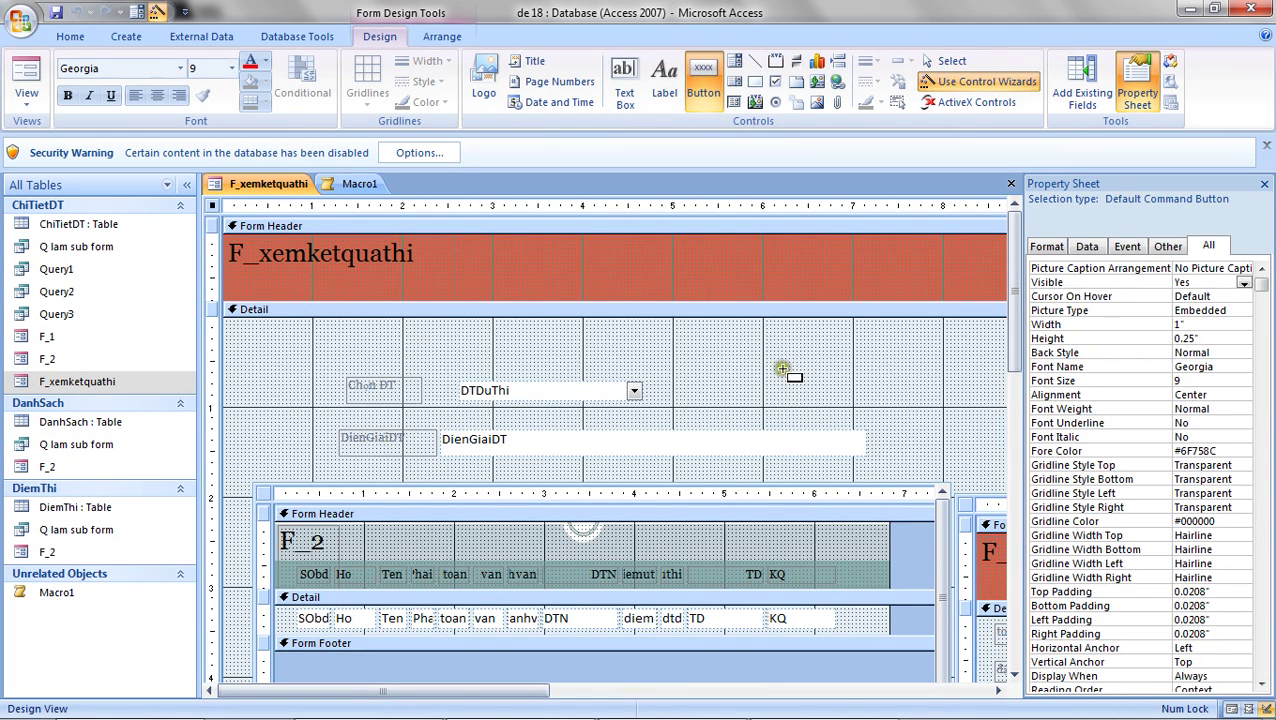
mouse_move(732, 375)
left_mouse_down()
mouse_move(758, 406)
mouse_move(855, 418)
mouse_move(849, 406)
left_mouse_up()
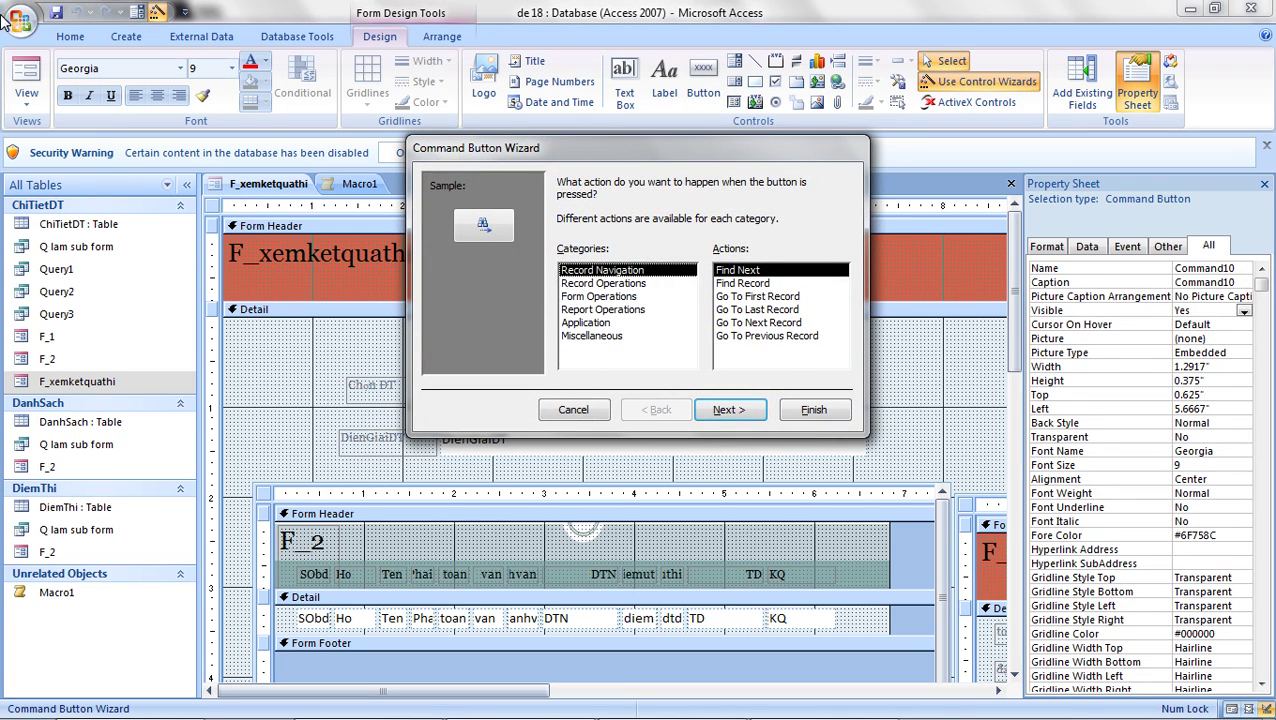
left_click(573, 409)
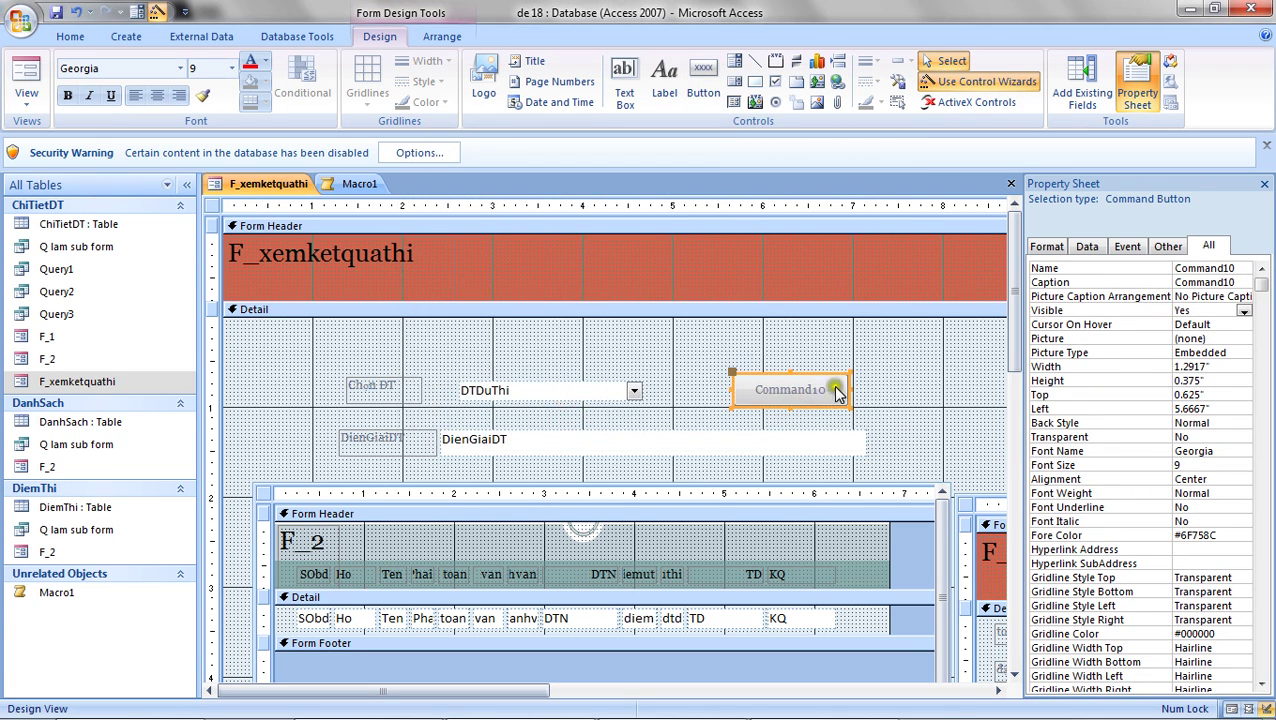
- Assign Macro1 to the new command button's On Click event
left_click(1127, 247)
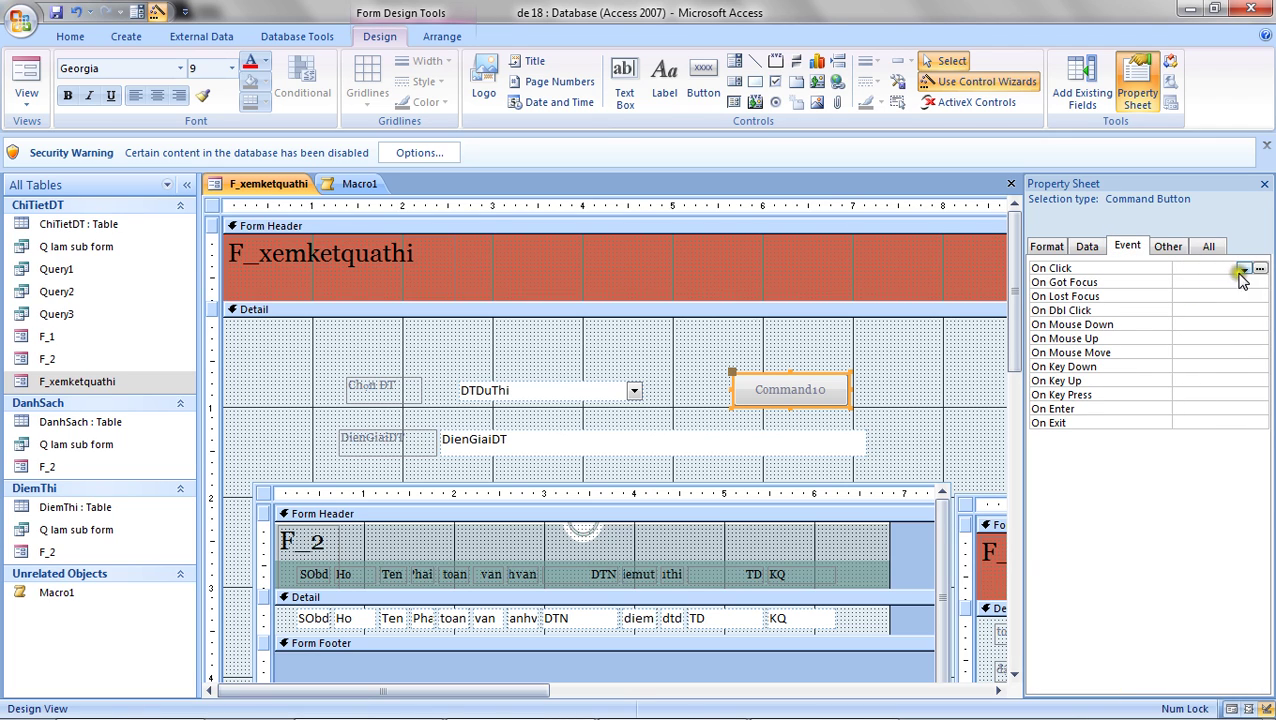
left_click(1244, 268)
left_click(1228, 294)
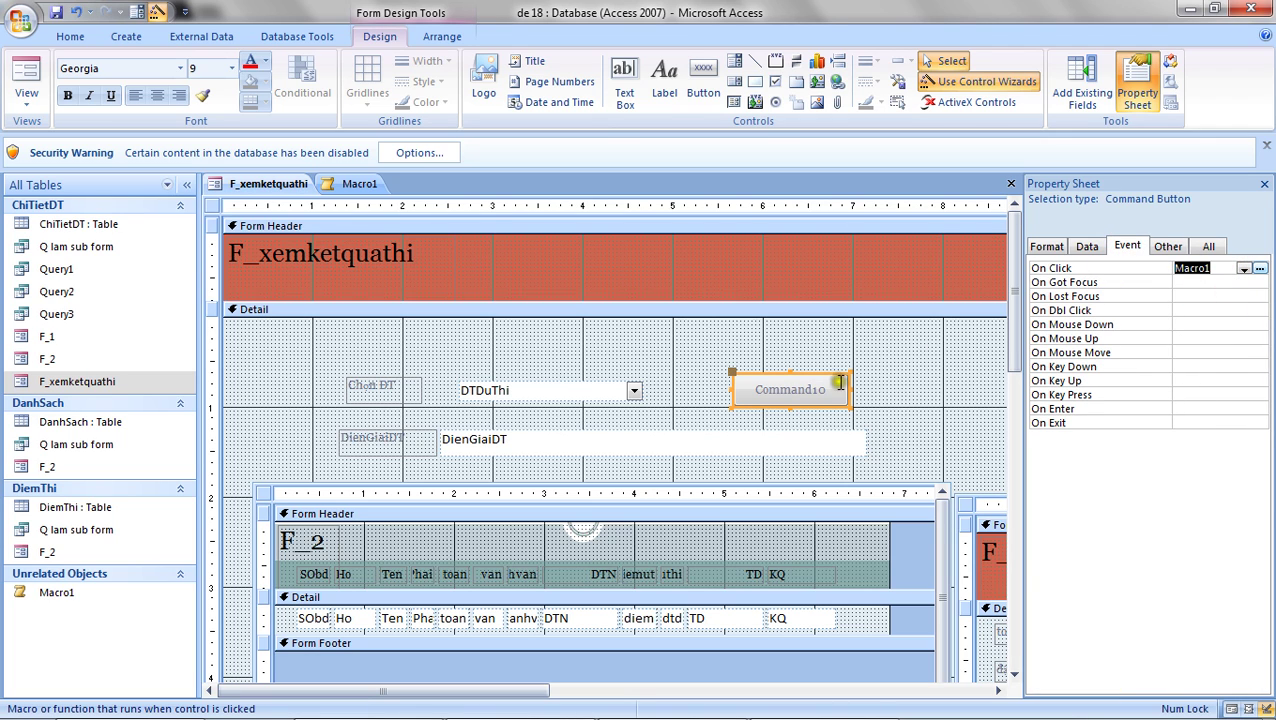
- Change the command button's Name property to "Đóng Form"
left_click(1205, 247)
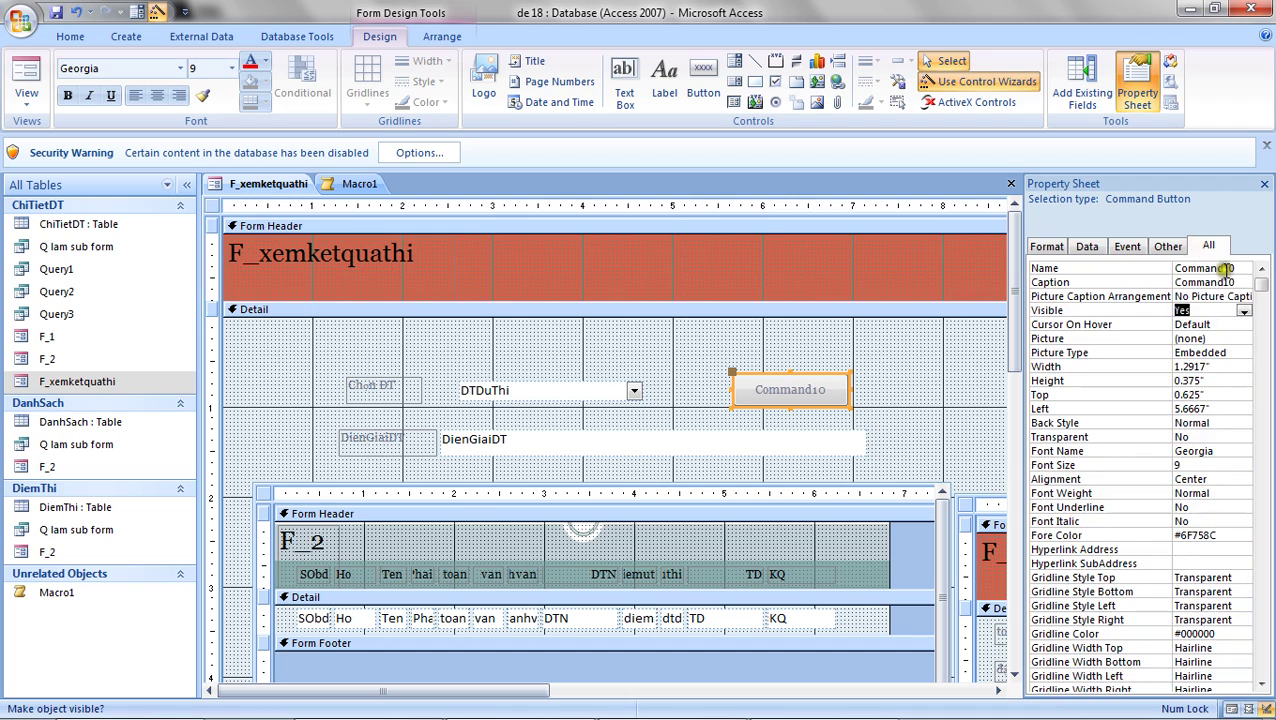
left_click_drag(1244, 270, 1141, 263)
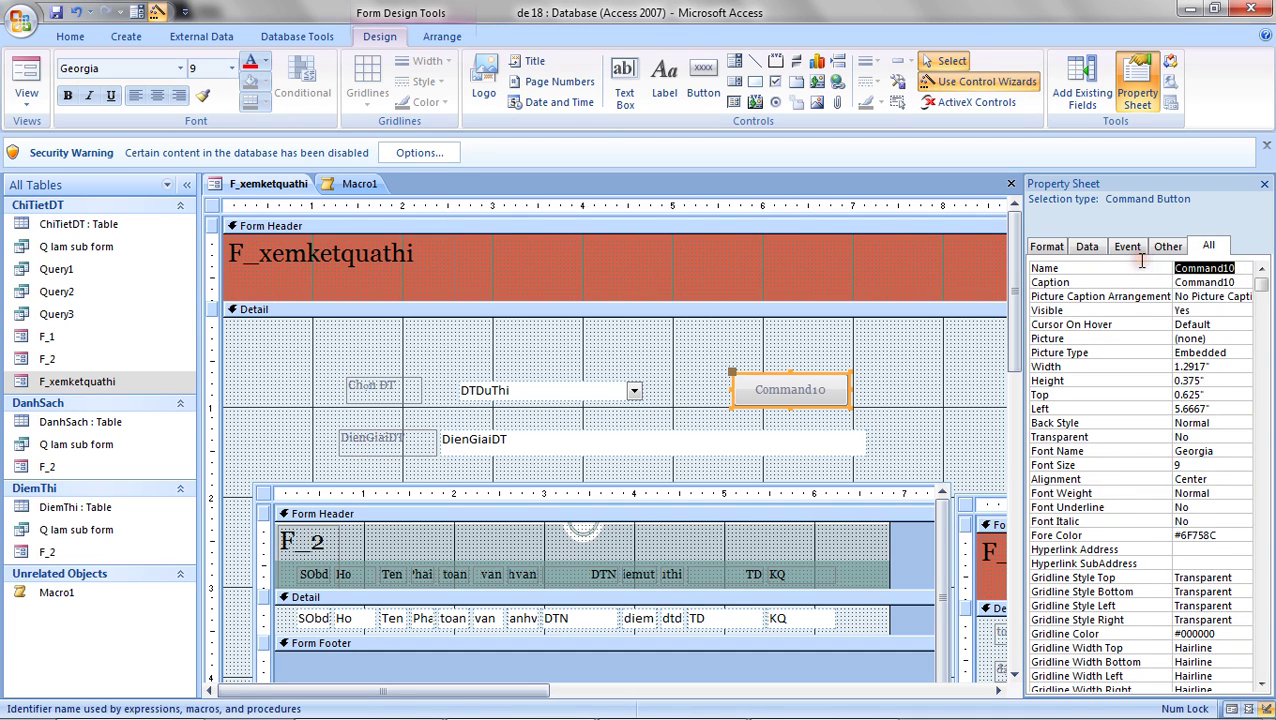
type("Đóng Form")
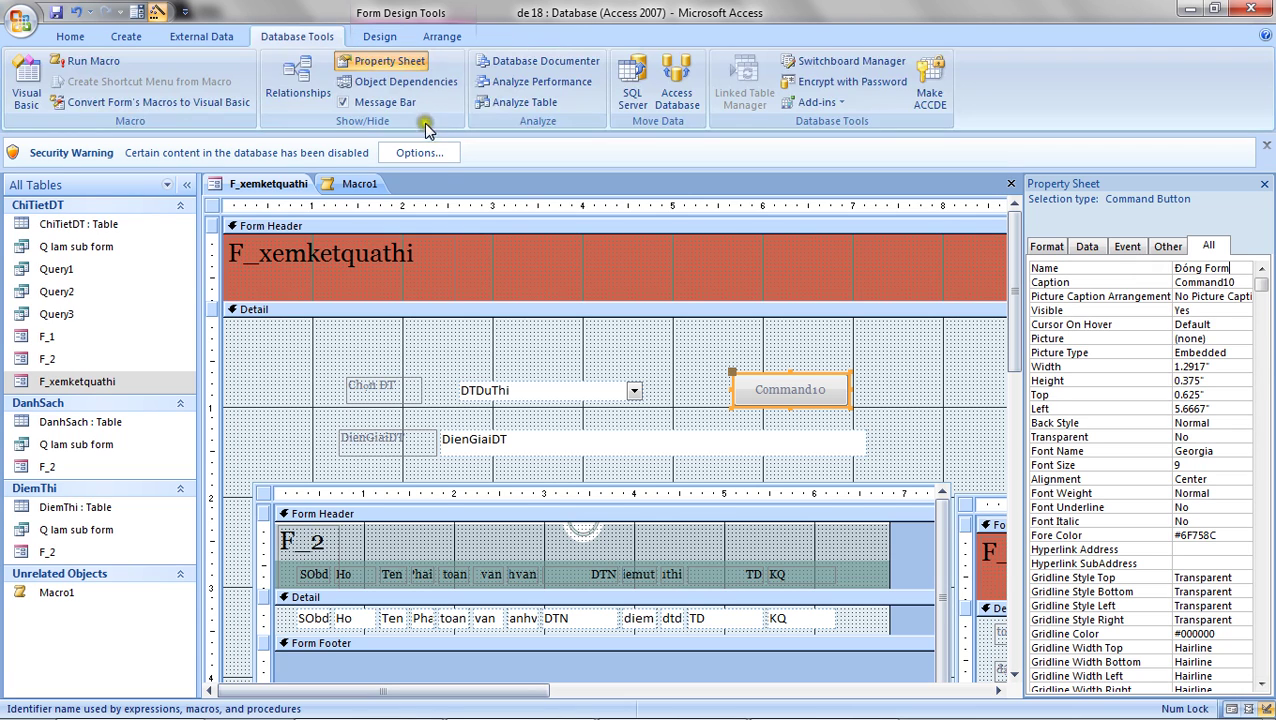
scroll(420, 120, "up", 1)
left_click(447, 358)
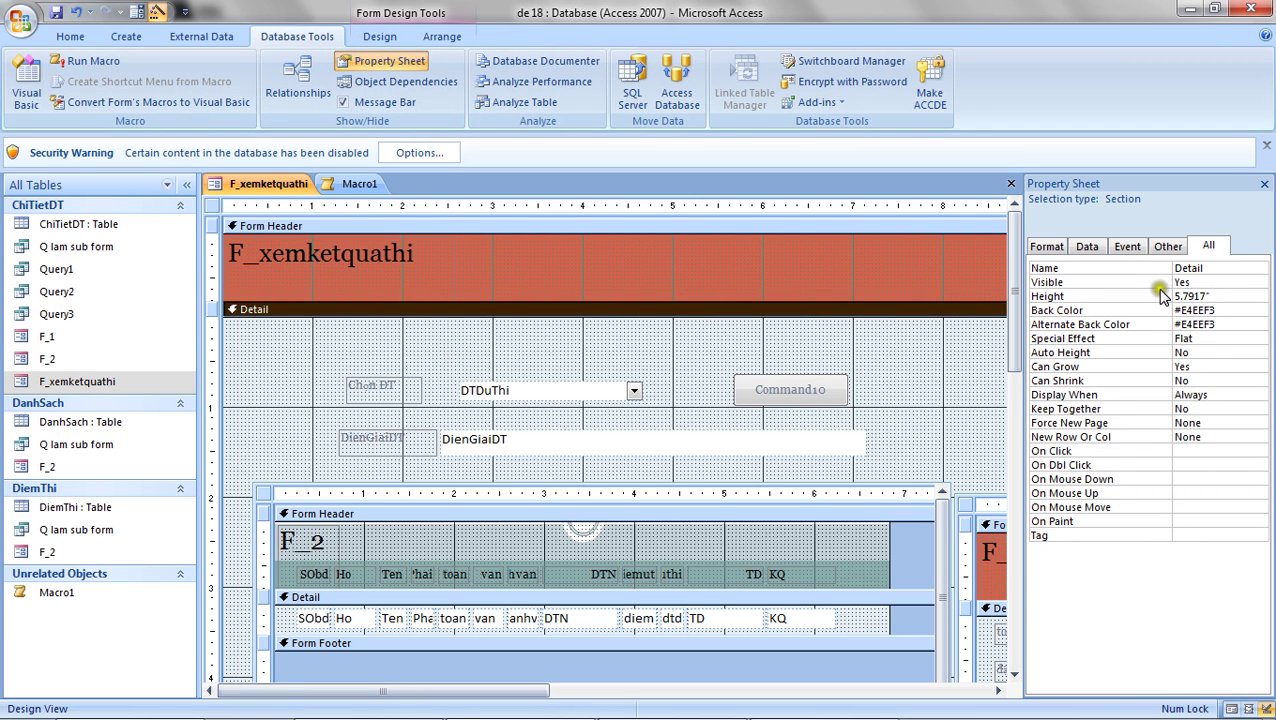
left_click(1046, 247)
left_click(1207, 247)
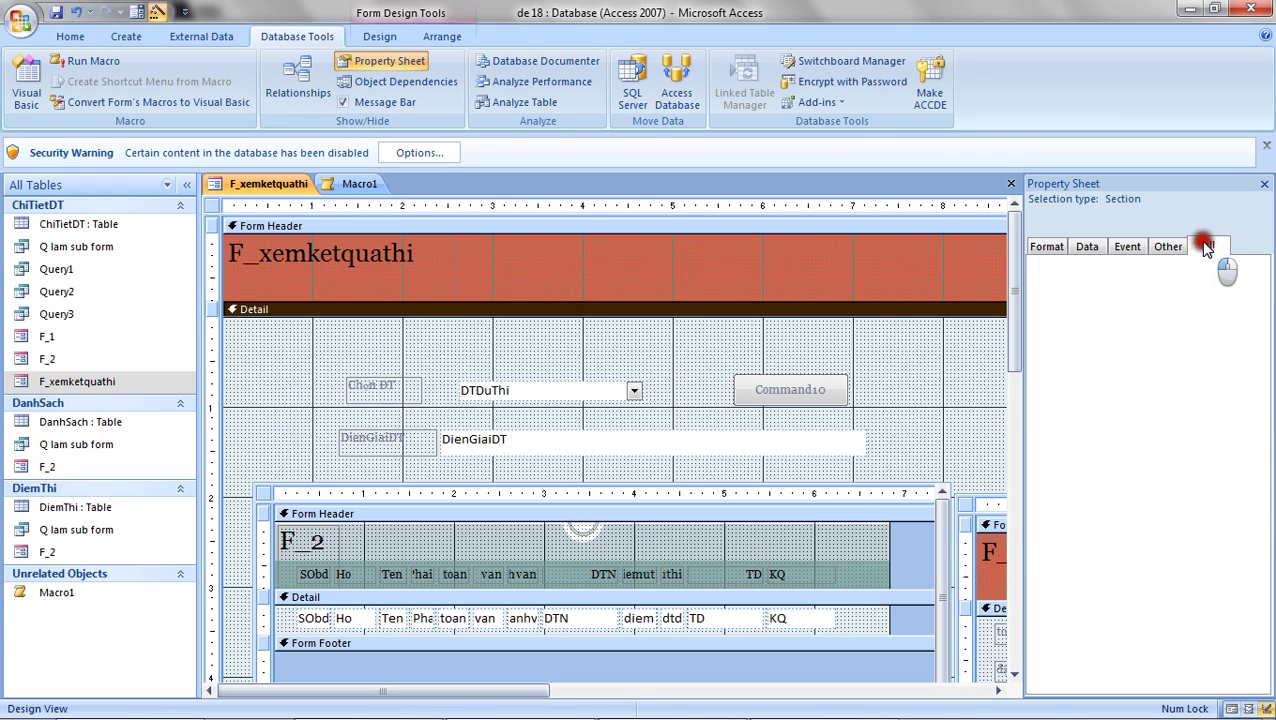
left_click(1087, 247)
left_click(1207, 247)
left_click(1168, 246)
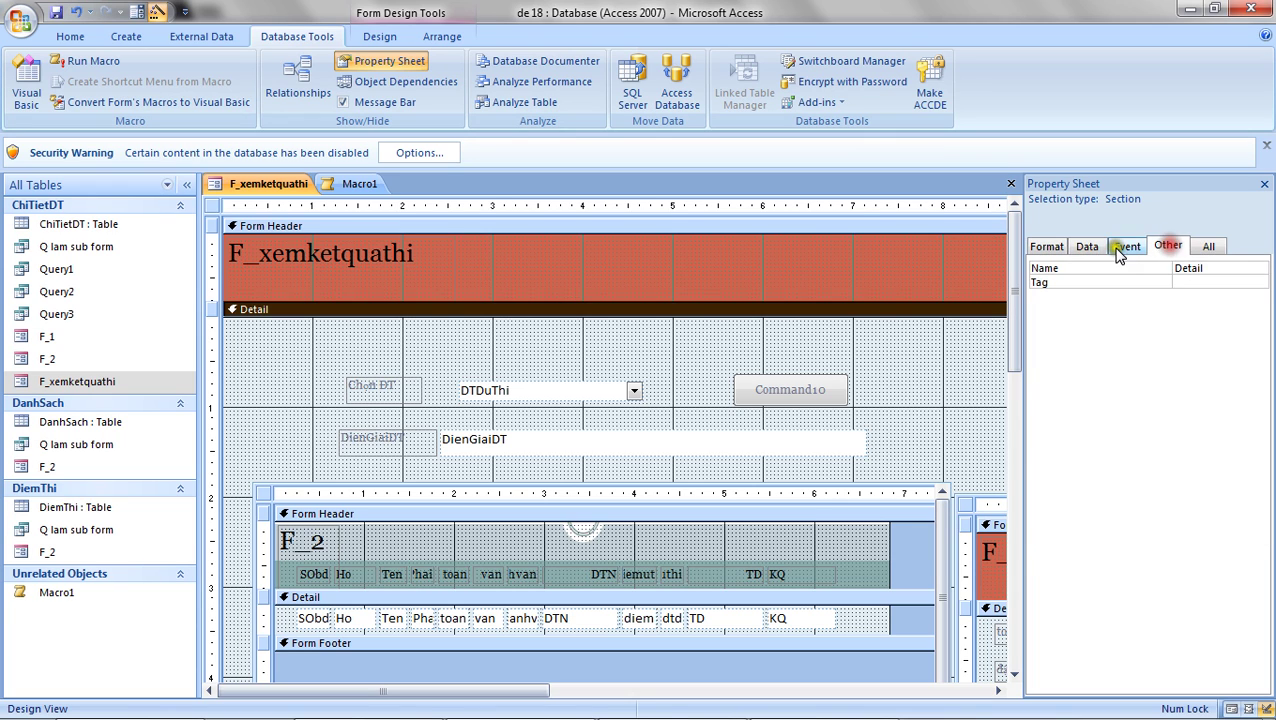
left_click(1208, 246)
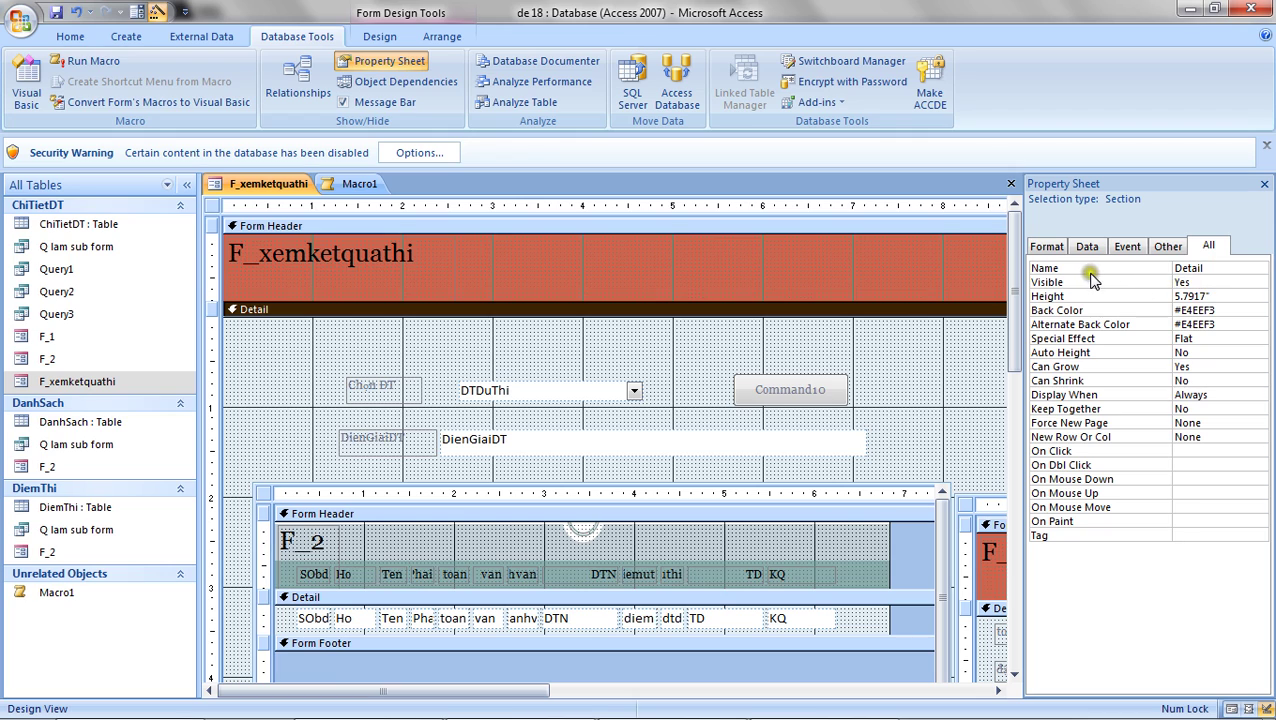
- Set the command button's caption to "đóng form"
left_click(818, 382)
left_click(1160, 268)
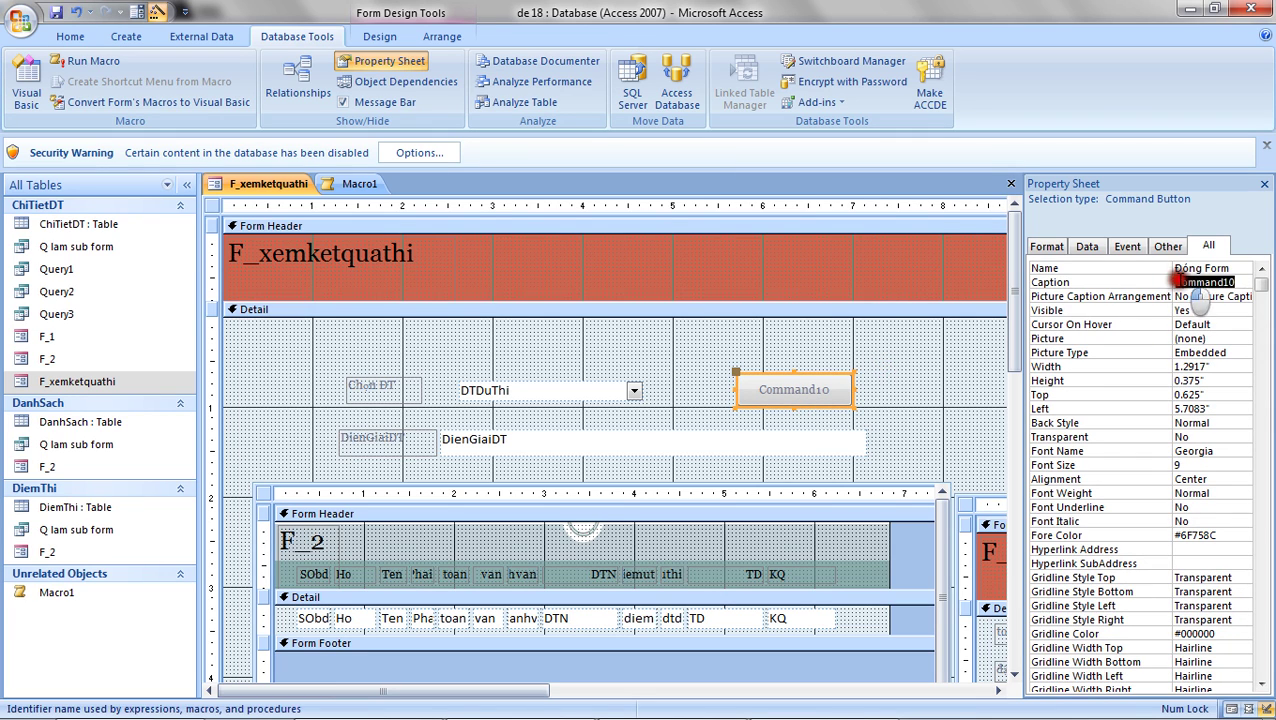
left_click(1150, 280)
type("đo")
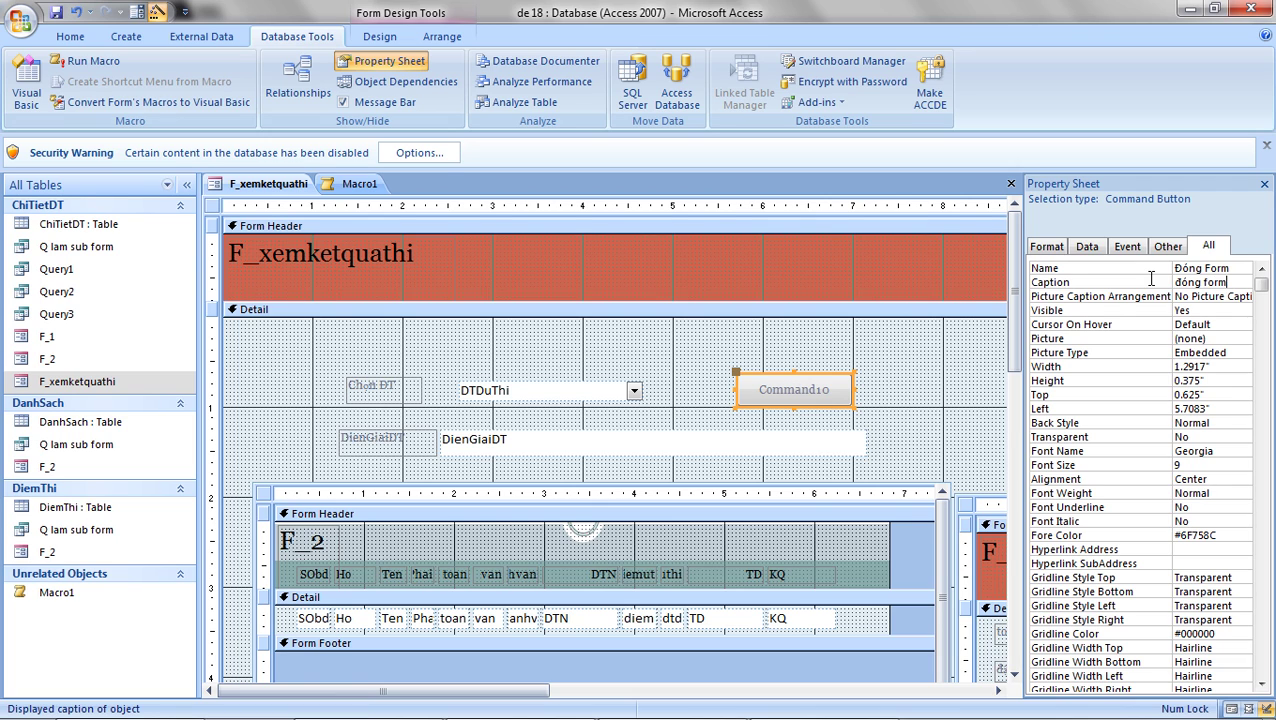
left_click(903, 378)
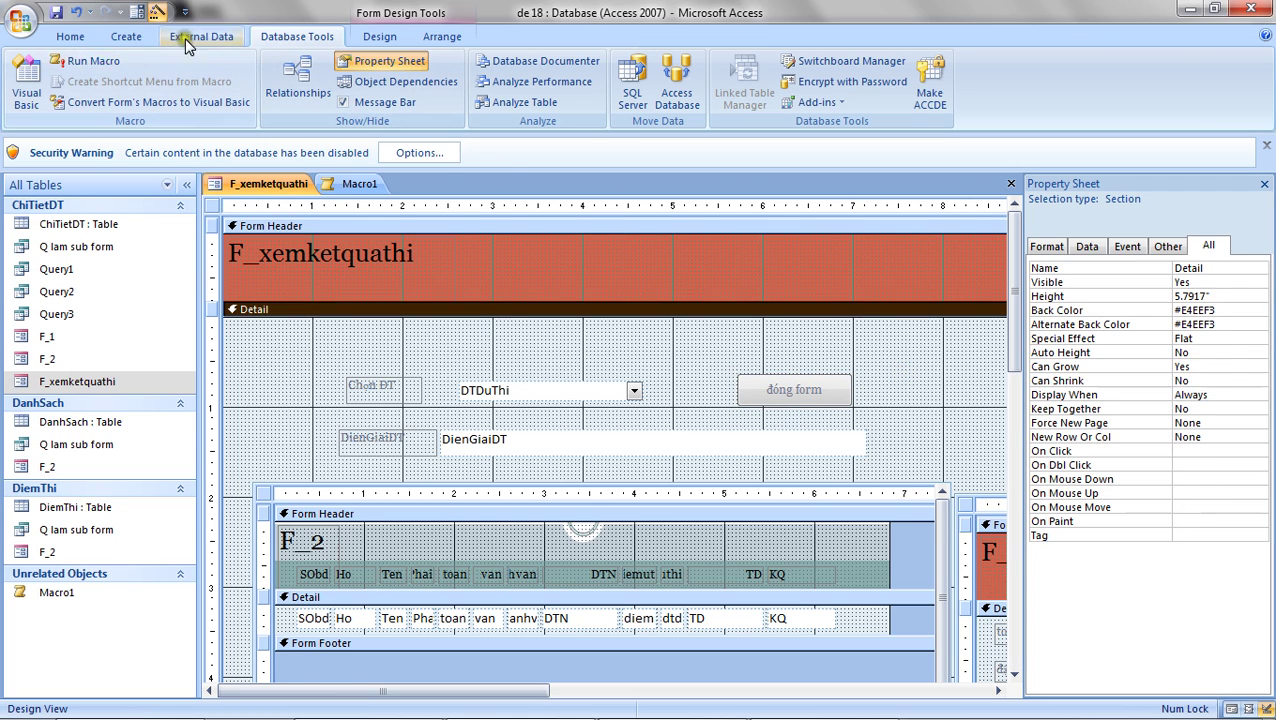
- Test-run Macro1 from the form's design, answer Yes to the close-form prompt, and dismiss the resulting dialogs
left_click(92, 61)
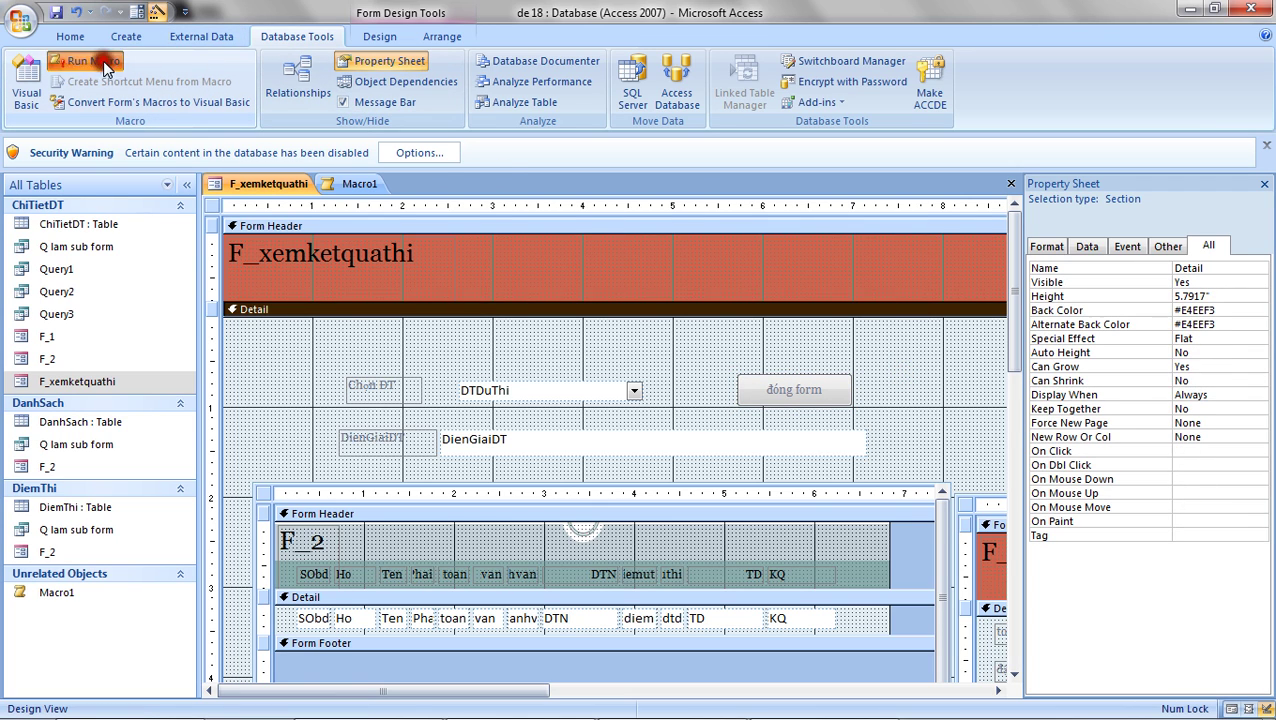
left_click(597, 287)
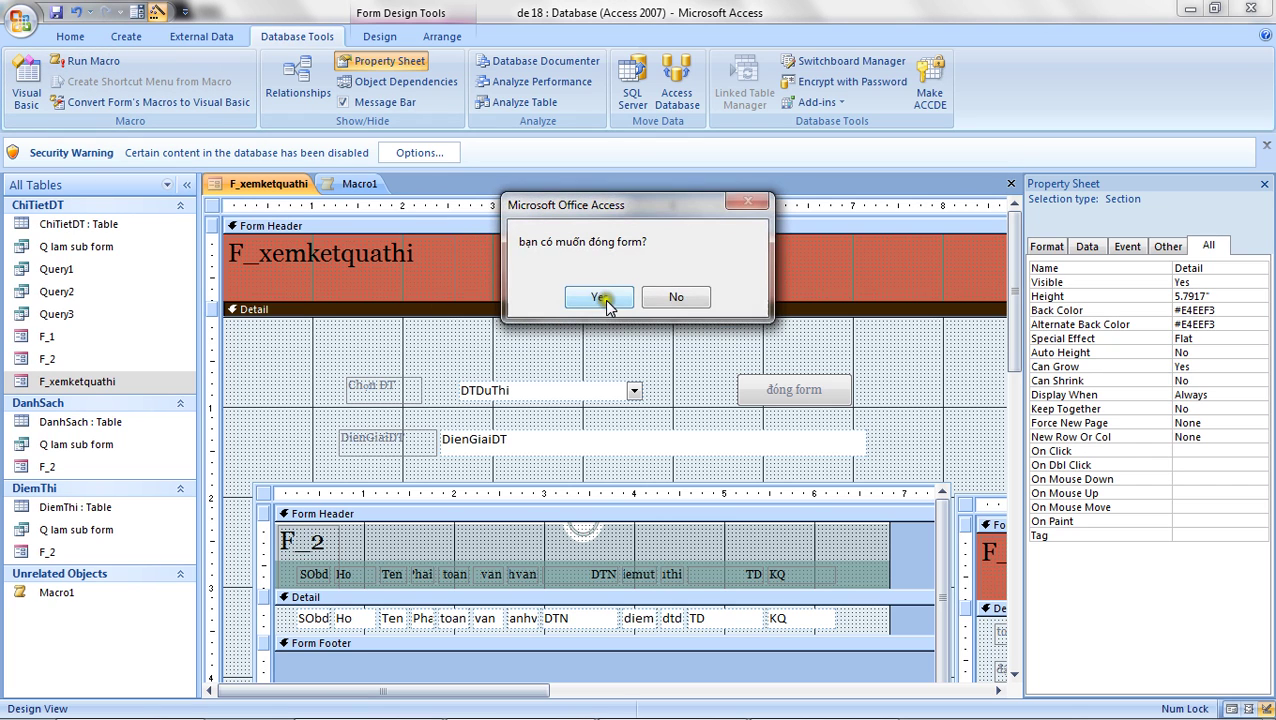
left_click(604, 296)
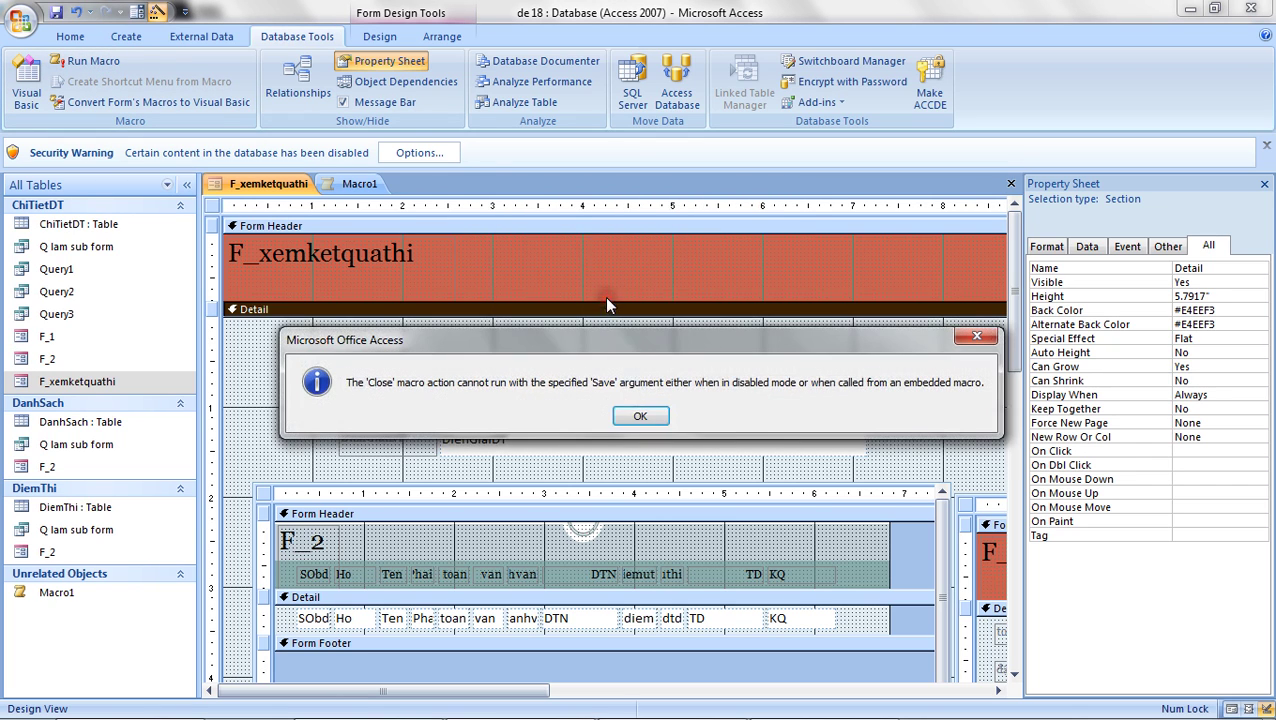
left_click(639, 420)
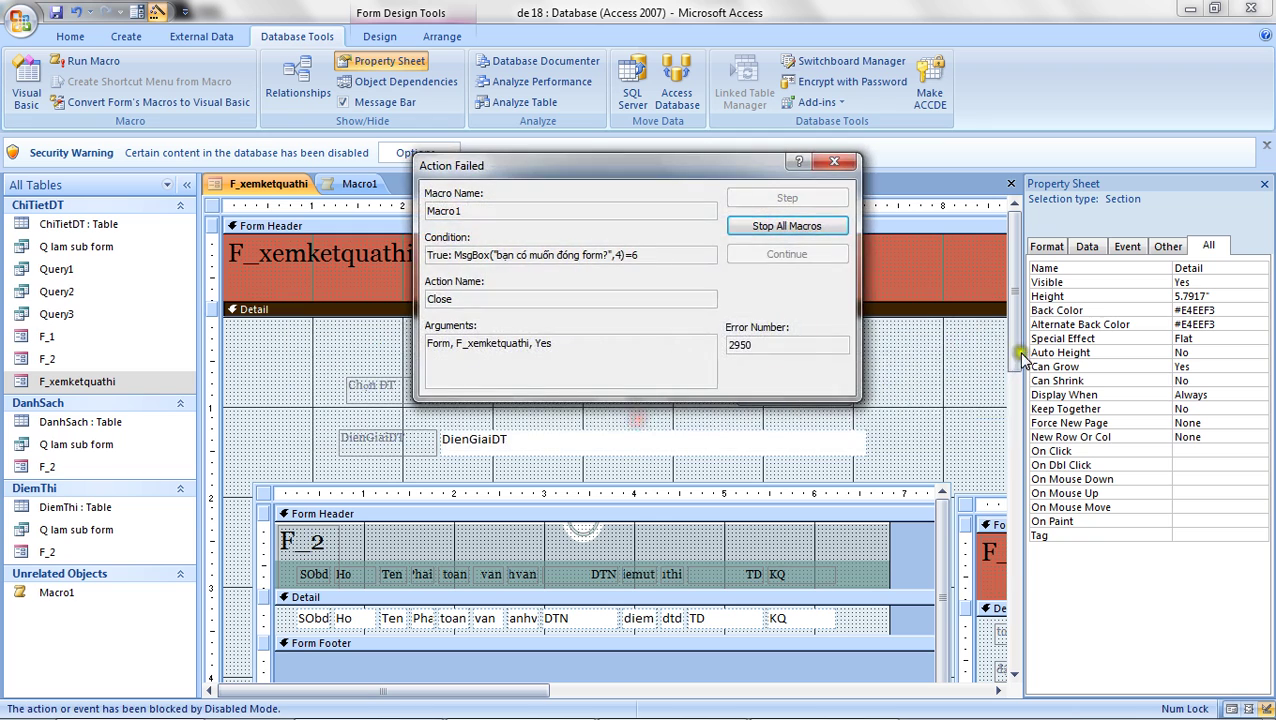
left_click(832, 161)
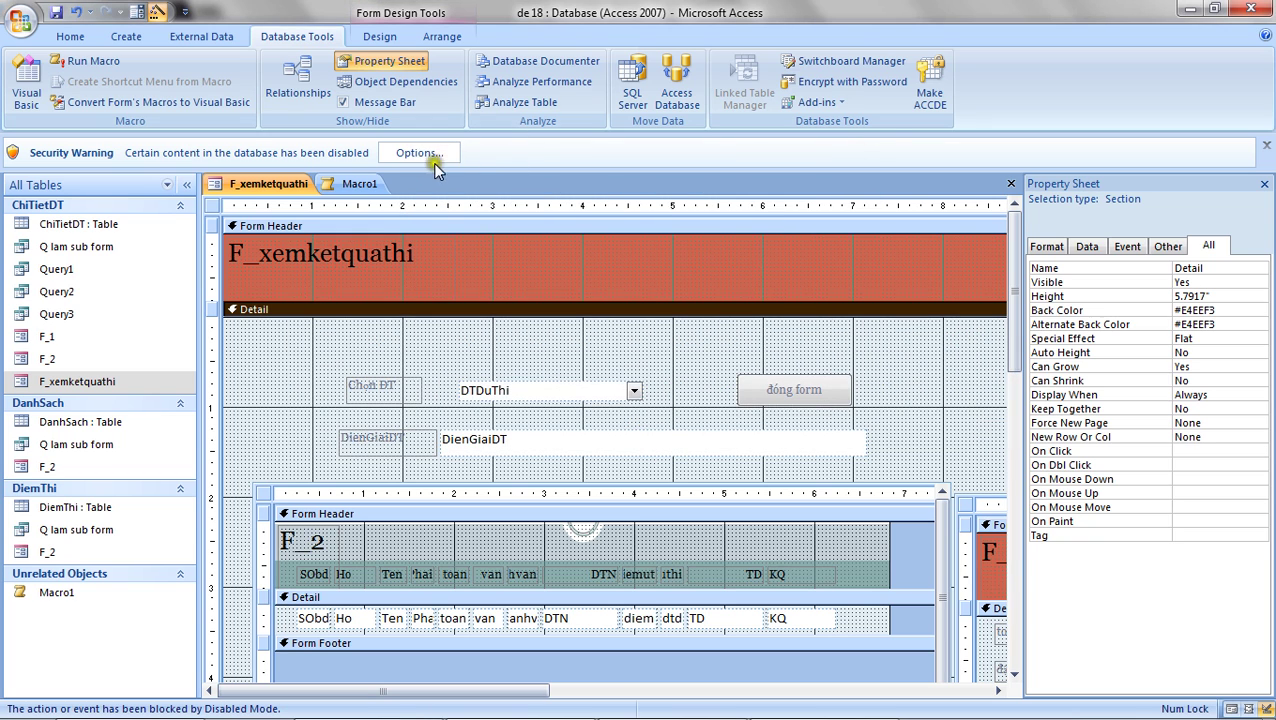
- Close the Macro1 design, leaving F_xemketquathi open
left_click(359, 183)
right_click(345, 184)
left_click(380, 215)
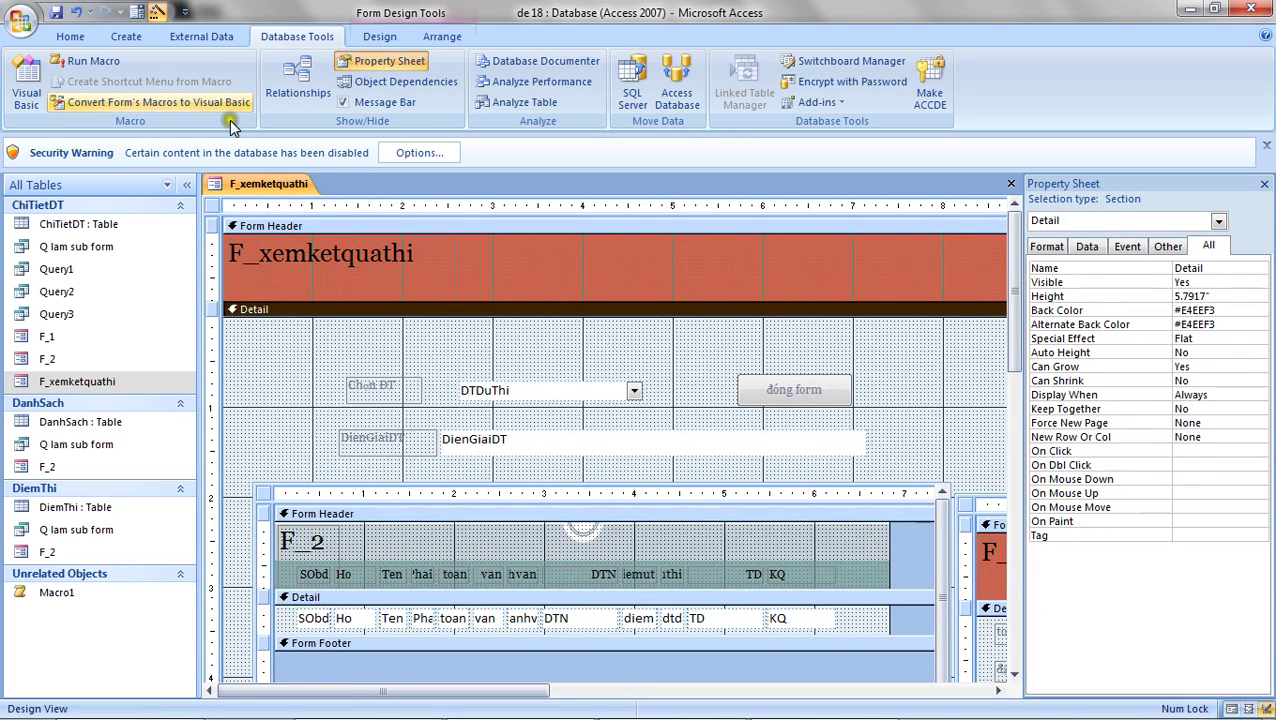
- Show F_xemketquathi in Form View, test its "đóng form" button by answering Yes, and stop all macros
left_click(82, 37)
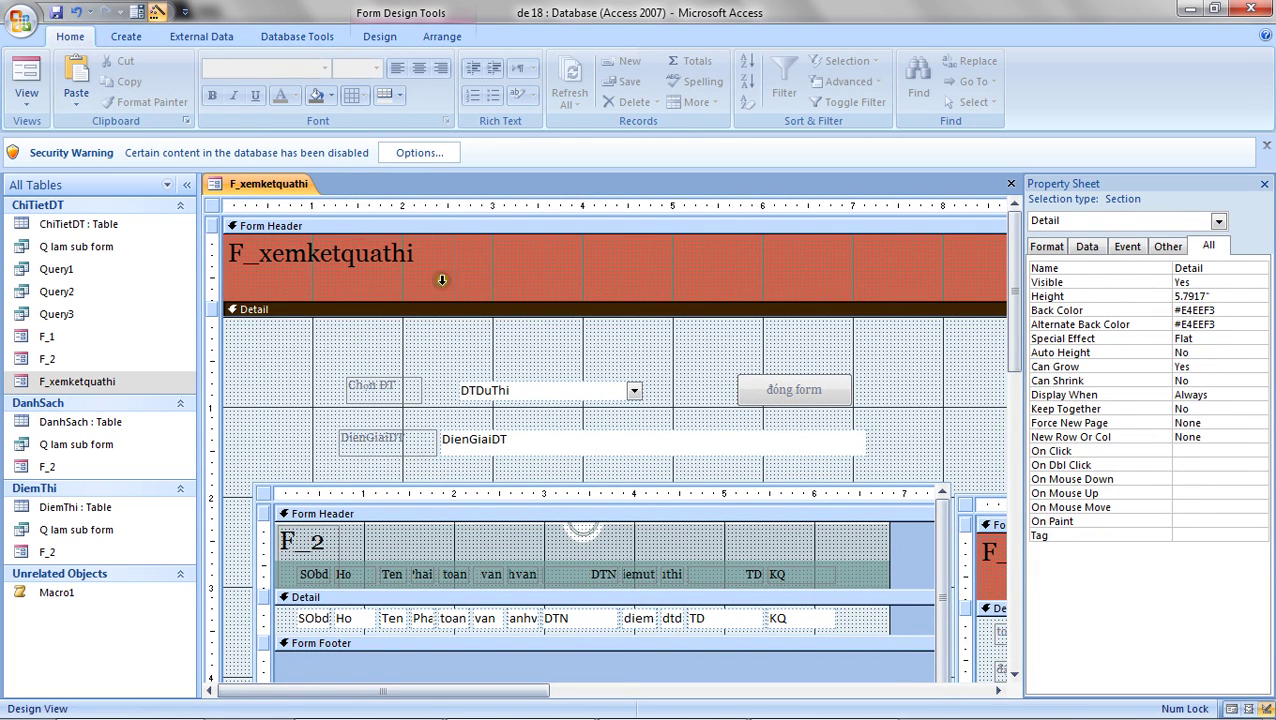
left_click(26, 78)
left_click(772, 340)
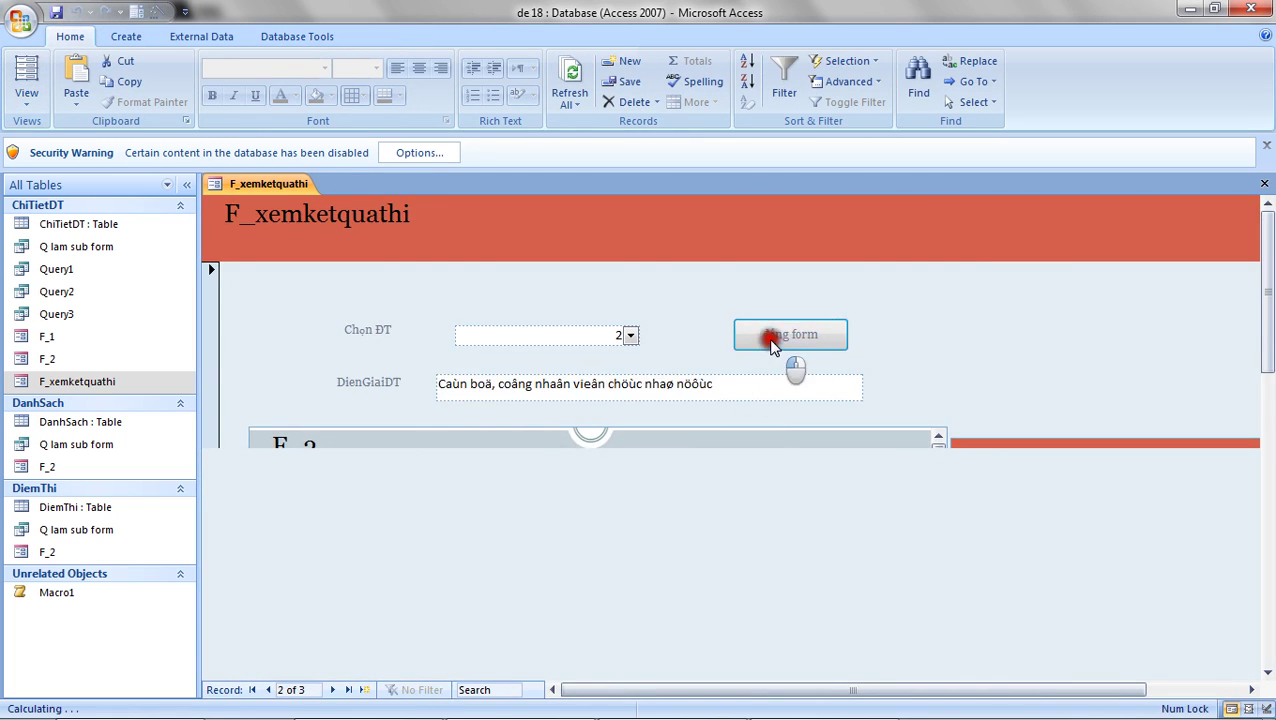
left_click(600, 297)
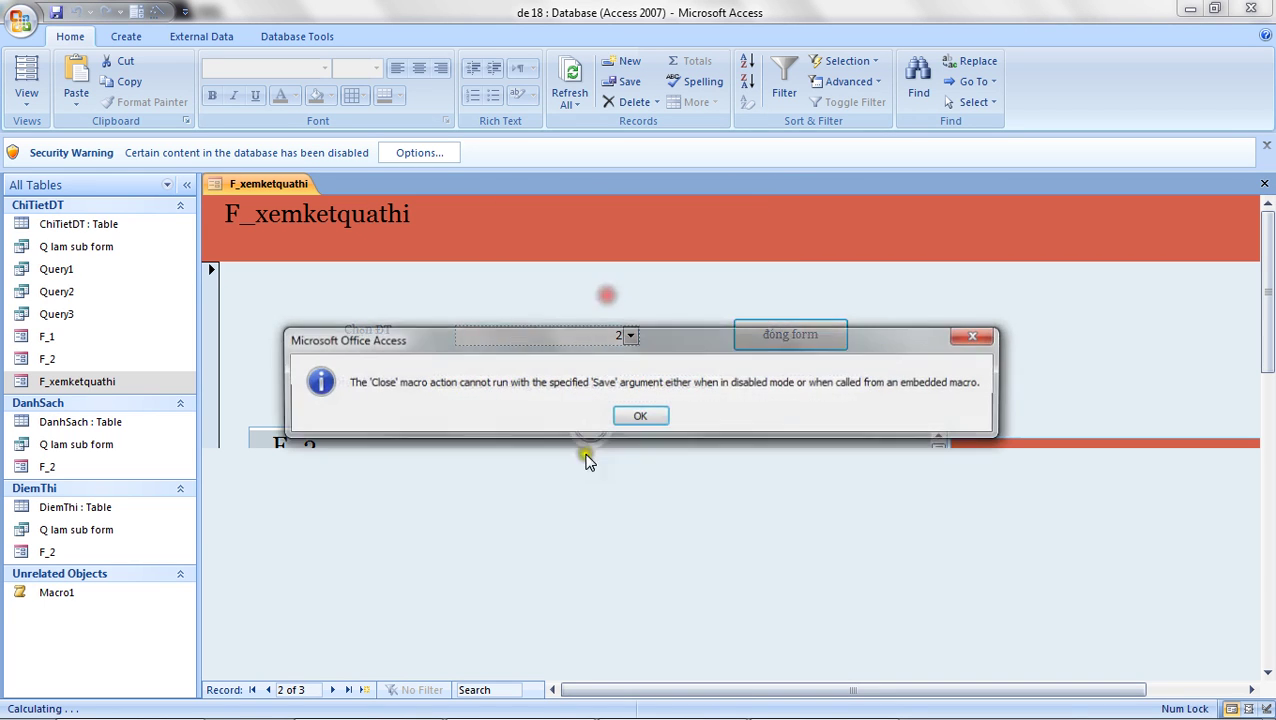
left_click(643, 415)
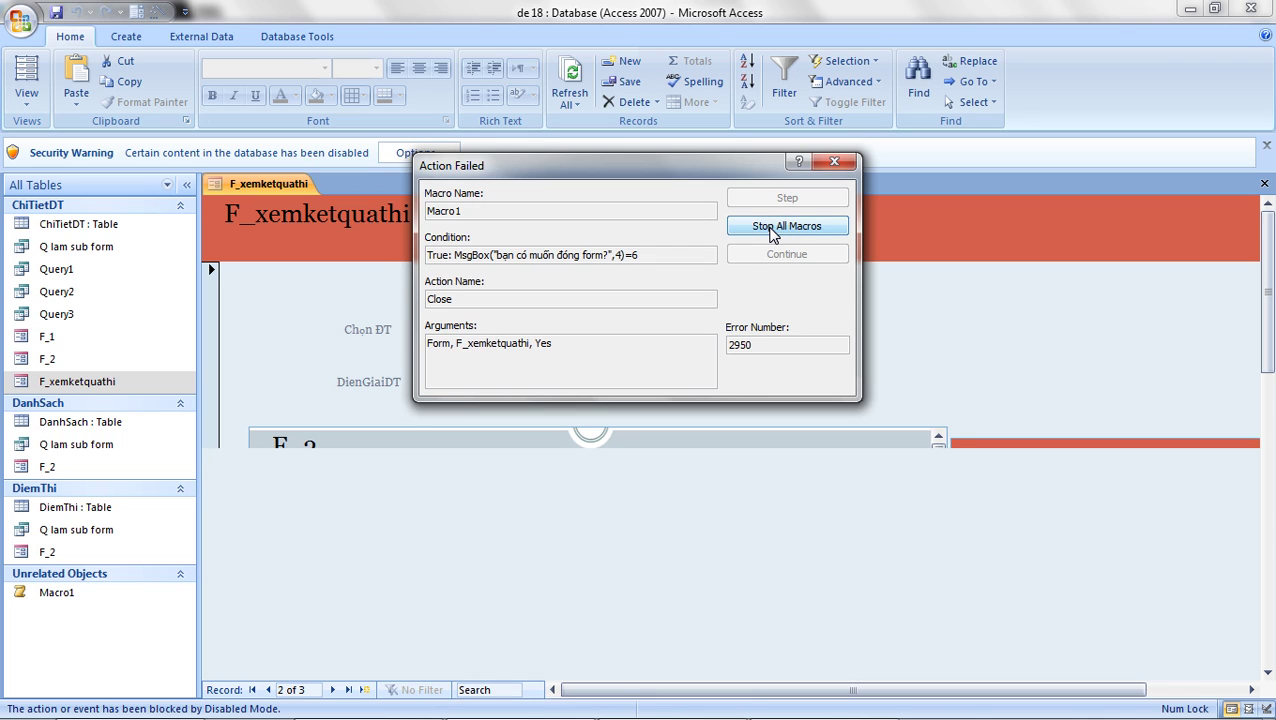
left_click(772, 227)
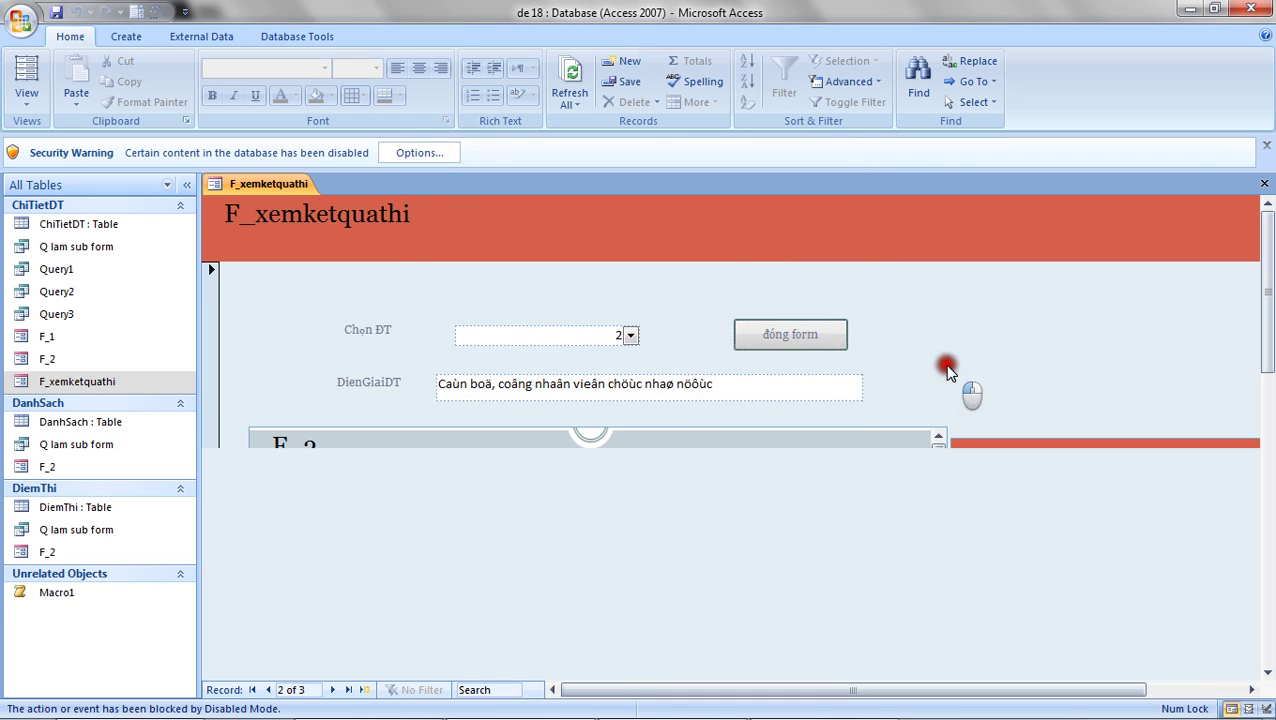
scroll(1008, 383, "down", 3)
scroll(1008, 383, "down", 2)
mouse_move(562, 712)
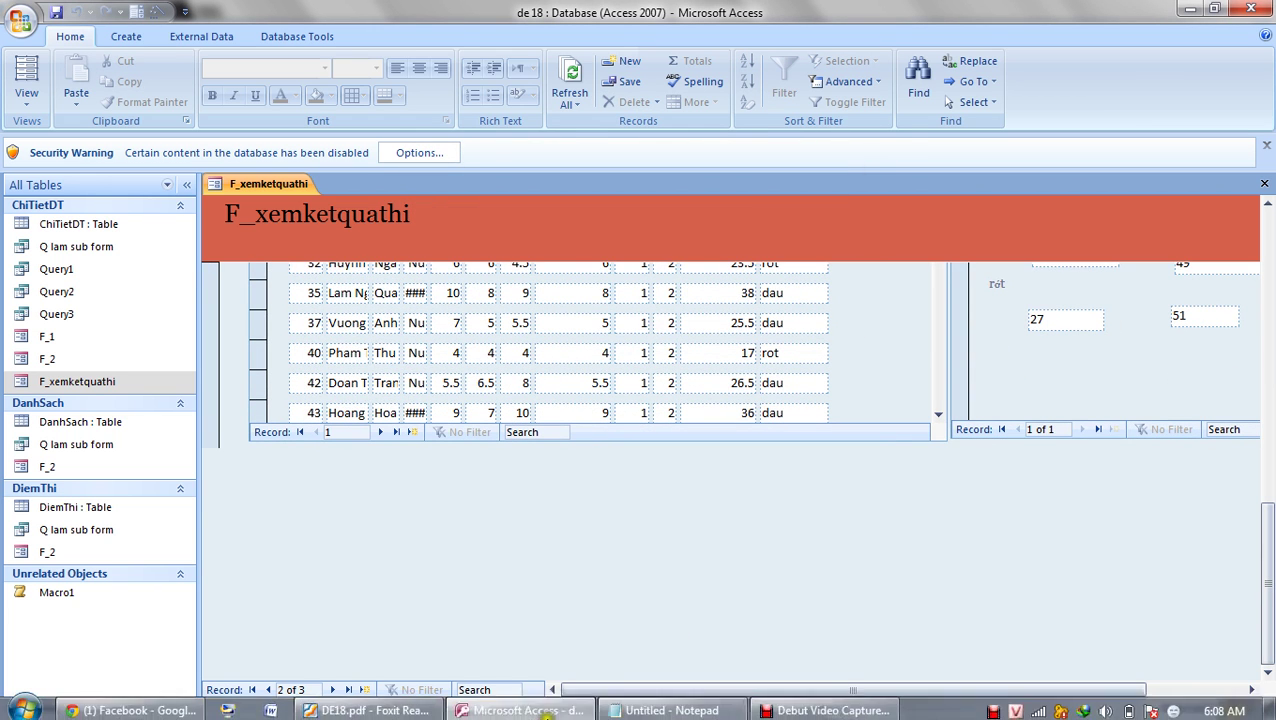
left_click(775, 706)
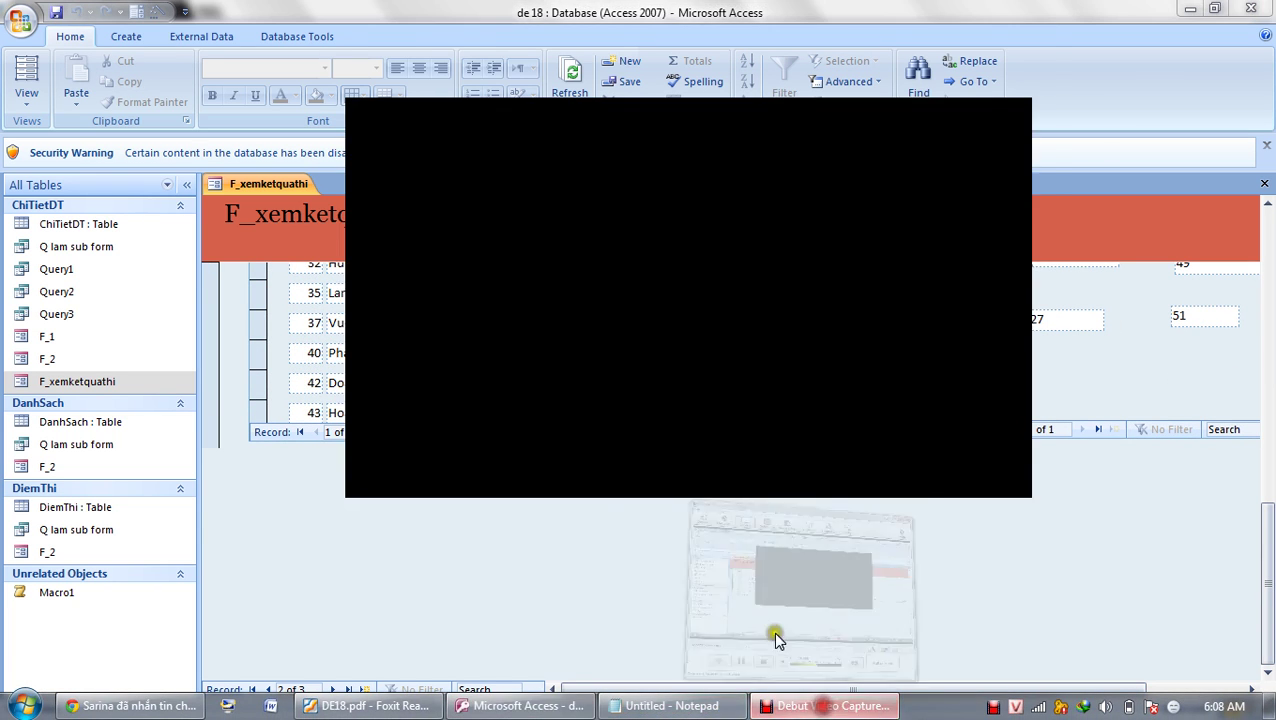